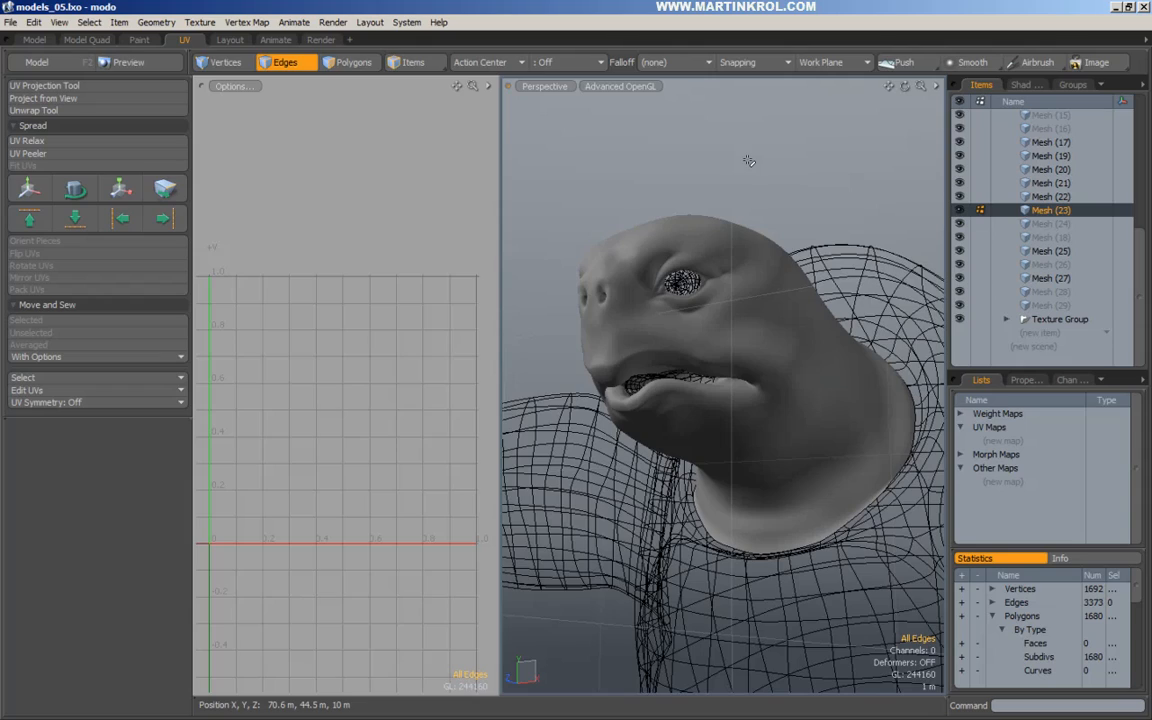
Examine the creature's head and neck mesh from the front and both sides for a suitable seam location.
{"action": "left_click_drag", "start_coordinate": [749, 161], "coordinate": [697, 372], "text": "alt"}
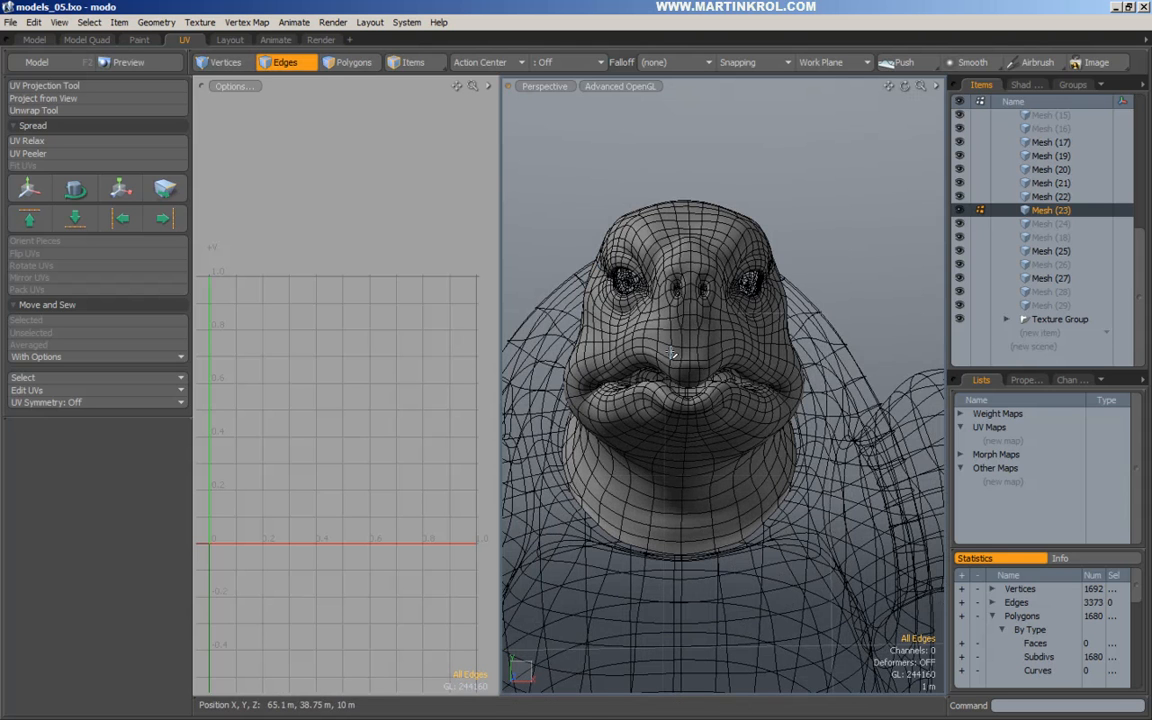
{"action": "right_click_drag", "start_coordinate": [668, 388], "coordinate": [848, 362], "text": "alt"}
{"action": "left_click_drag", "start_coordinate": [848, 362], "coordinate": [648, 384], "text": "alt"}
{"action": "right_click_drag", "start_coordinate": [648, 384], "coordinate": [609, 291], "text": "alt"}
{"action": "left_click_drag", "start_coordinate": [609, 291], "coordinate": [658, 352], "text": "alt"}
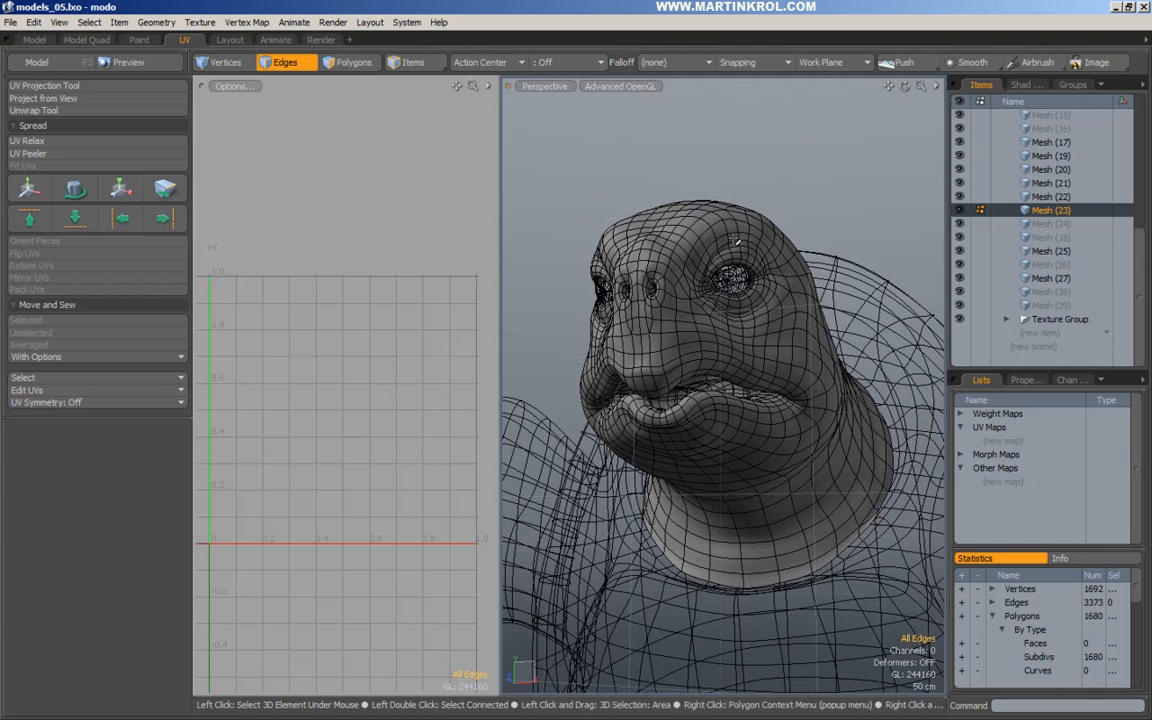
{"action": "left_click_drag", "start_coordinate": [822, 288], "coordinate": [749, 147], "text": "alt"}
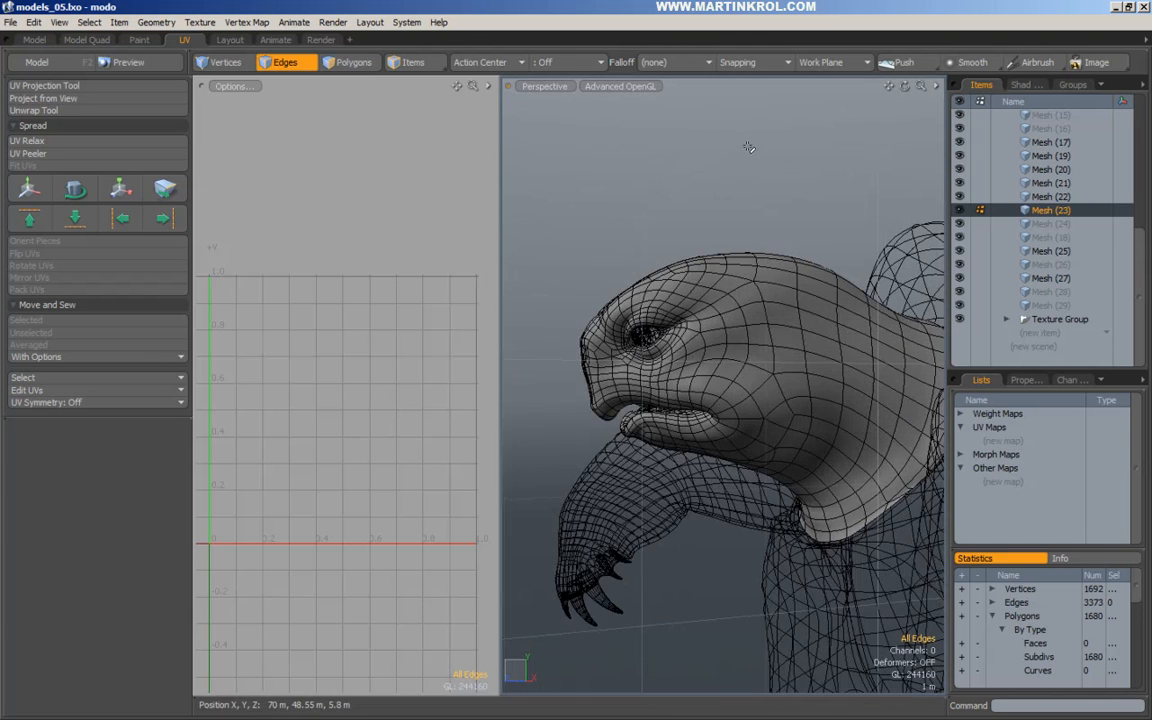
{"action": "left_click_drag", "start_coordinate": [834, 189], "coordinate": [792, 277], "text": "alt"}
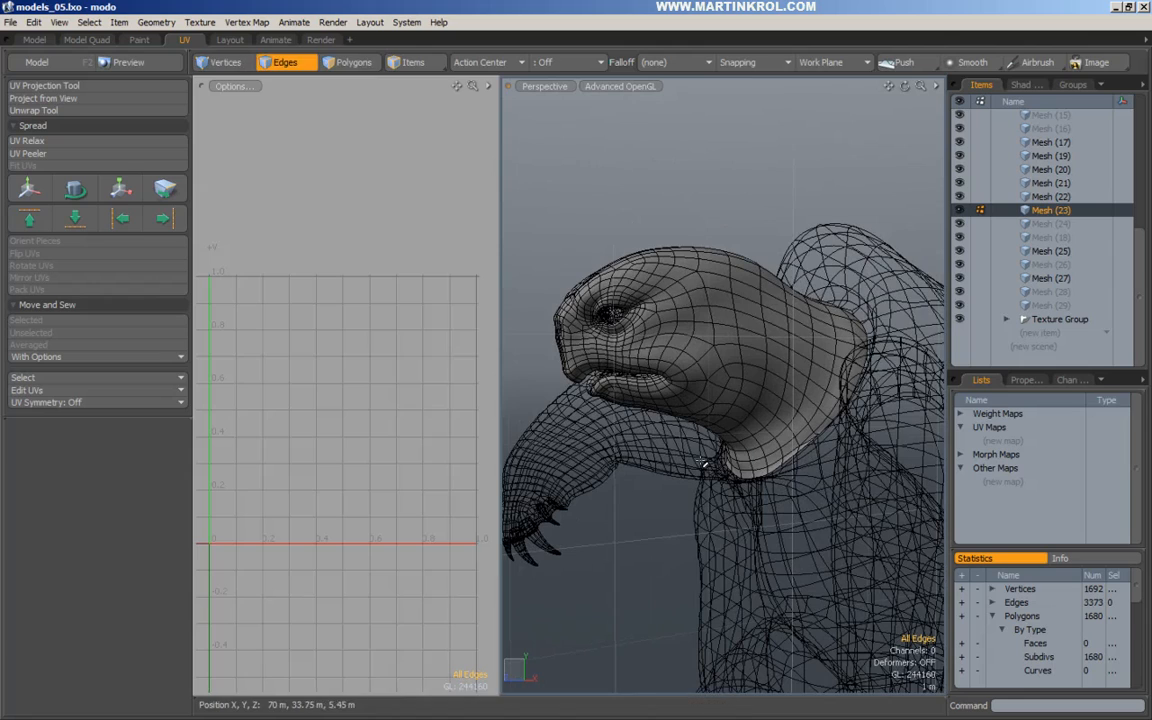
{"action": "left_click_drag", "start_coordinate": [703, 463], "coordinate": [730, 278], "text": "alt"}
{"action": "left_click_drag", "start_coordinate": [628, 289], "coordinate": [785, 368], "text": "alt"}
Unwrap the head mesh with the Unwrap Tool, using a closed edge loop behind the eyes and jaw as the seam.
{"action": "left_click_drag", "start_coordinate": [744, 251], "coordinate": [760, 261], "text": "alt"}
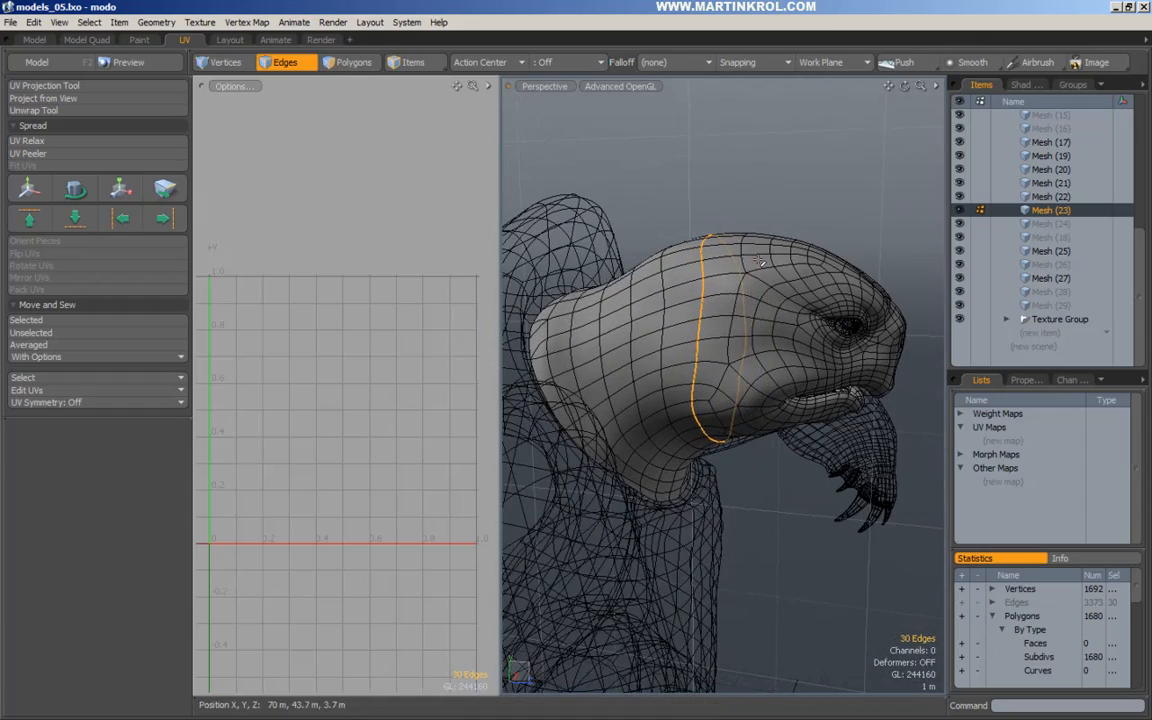
{"action": "left_click_drag", "start_coordinate": [741, 292], "coordinate": [716, 348], "text": "shift"}
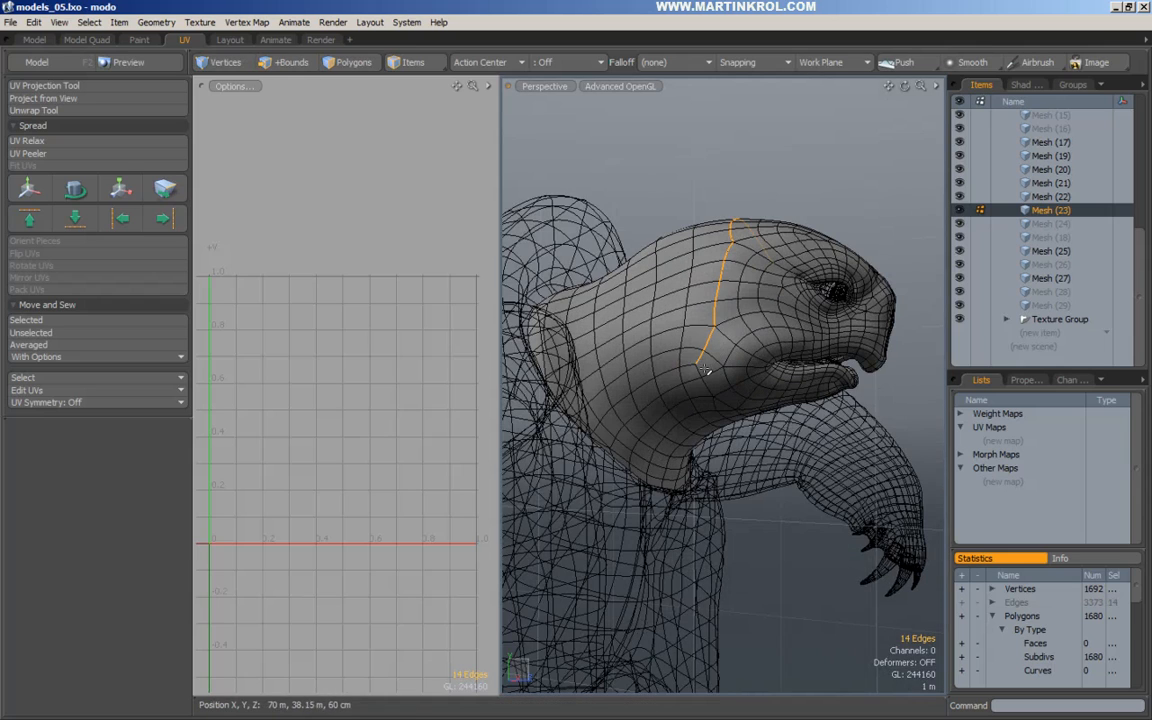
{"action": "left_click_drag", "start_coordinate": [770, 380], "coordinate": [733, 403], "text": "alt"}
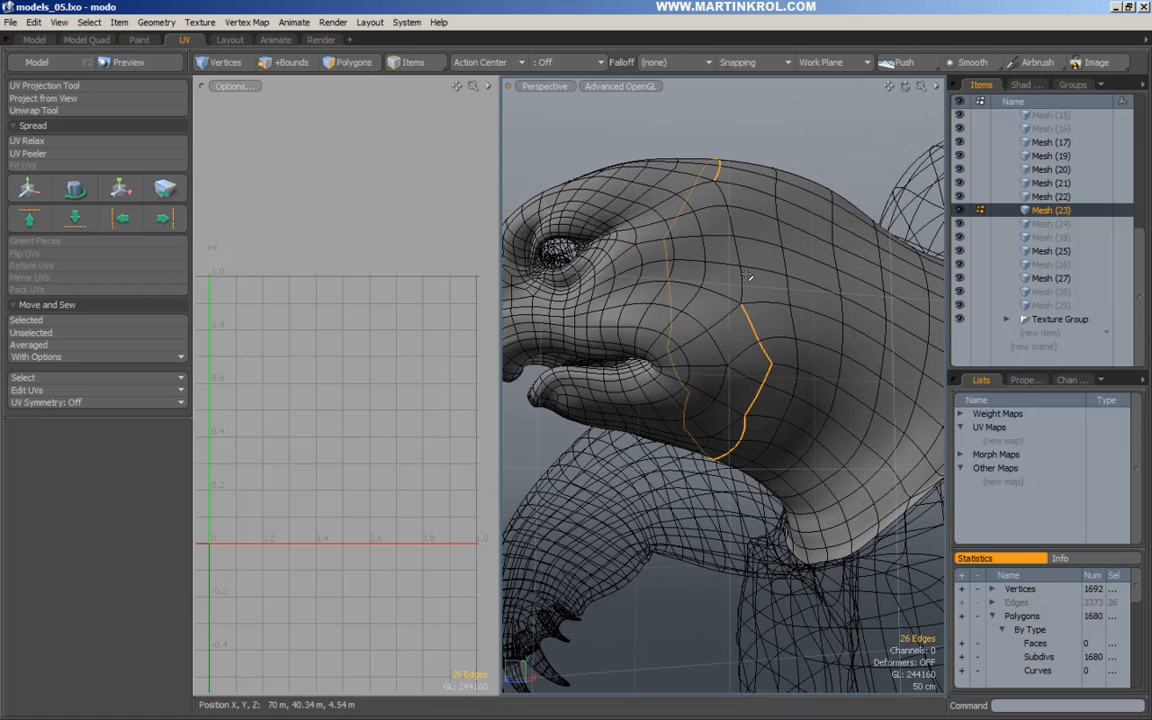
{"action": "left_click_drag", "start_coordinate": [747, 283], "coordinate": [644, 166], "text": "alt"}
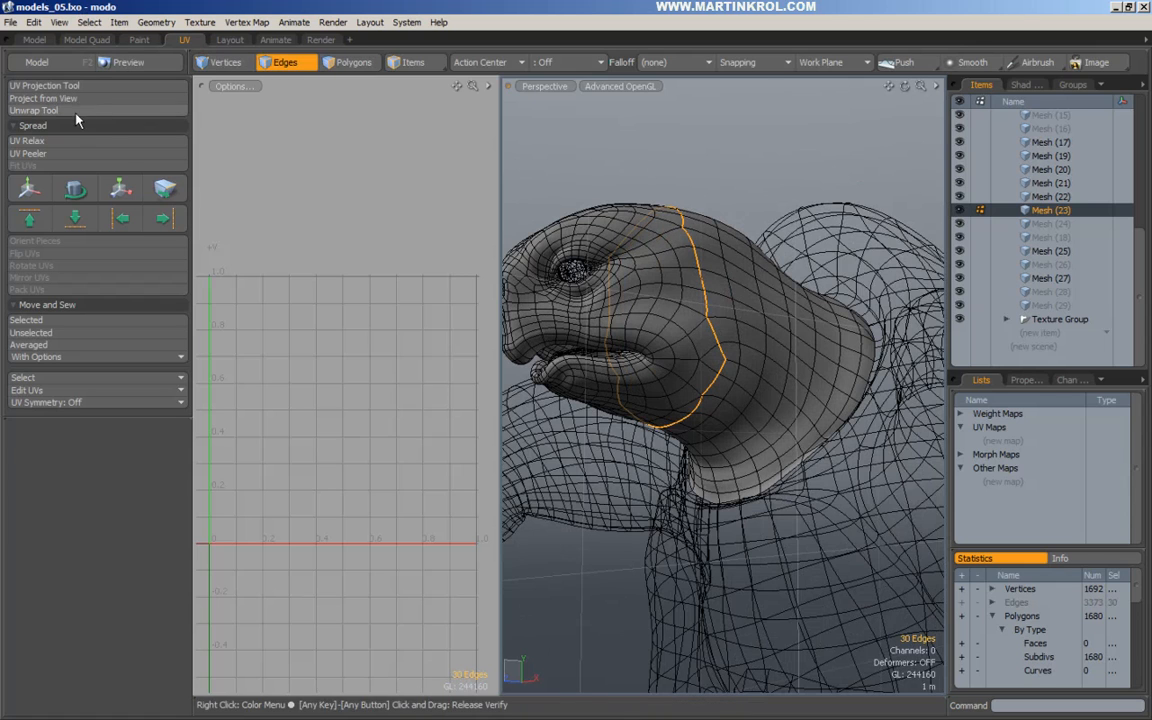
{"action": "left_click", "coordinate": [34, 110]}
{"action": "left_click", "coordinate": [273, 253]}
{"action": "key", "text": "space"}
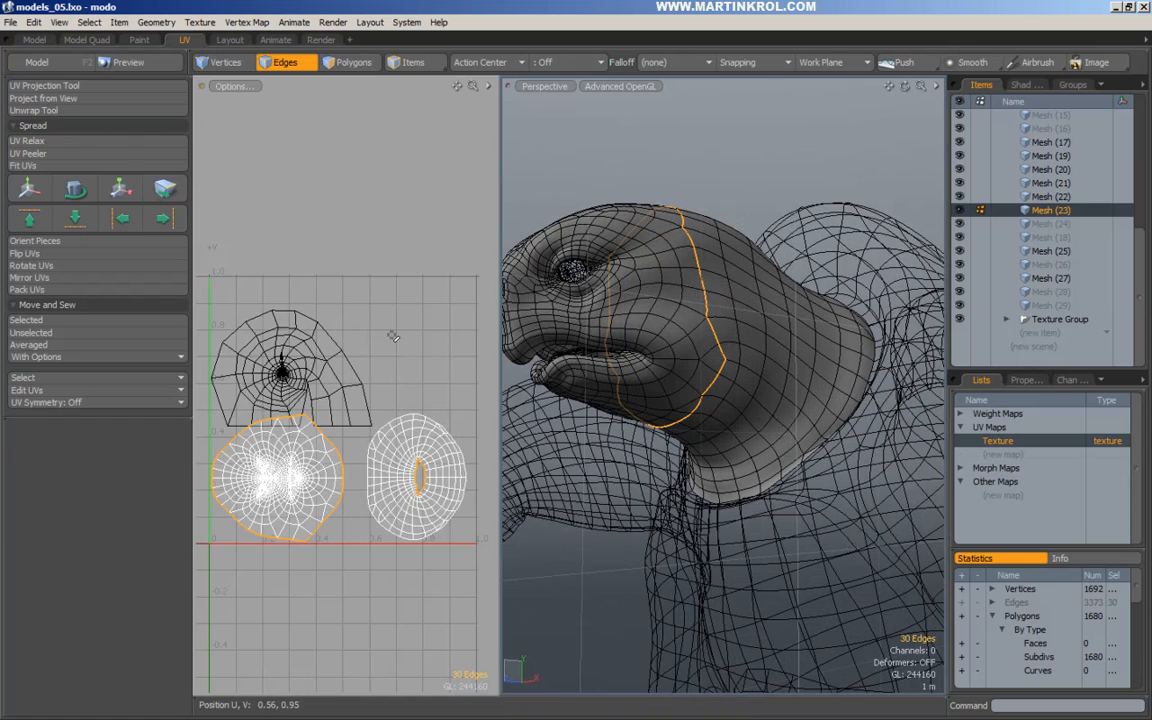
Move the neck polygons behind the seam out of Mesh (23) and into Mesh (28).
{"action": "key", "text": "space"}
{"action": "double_click", "coordinate": [416, 425]}
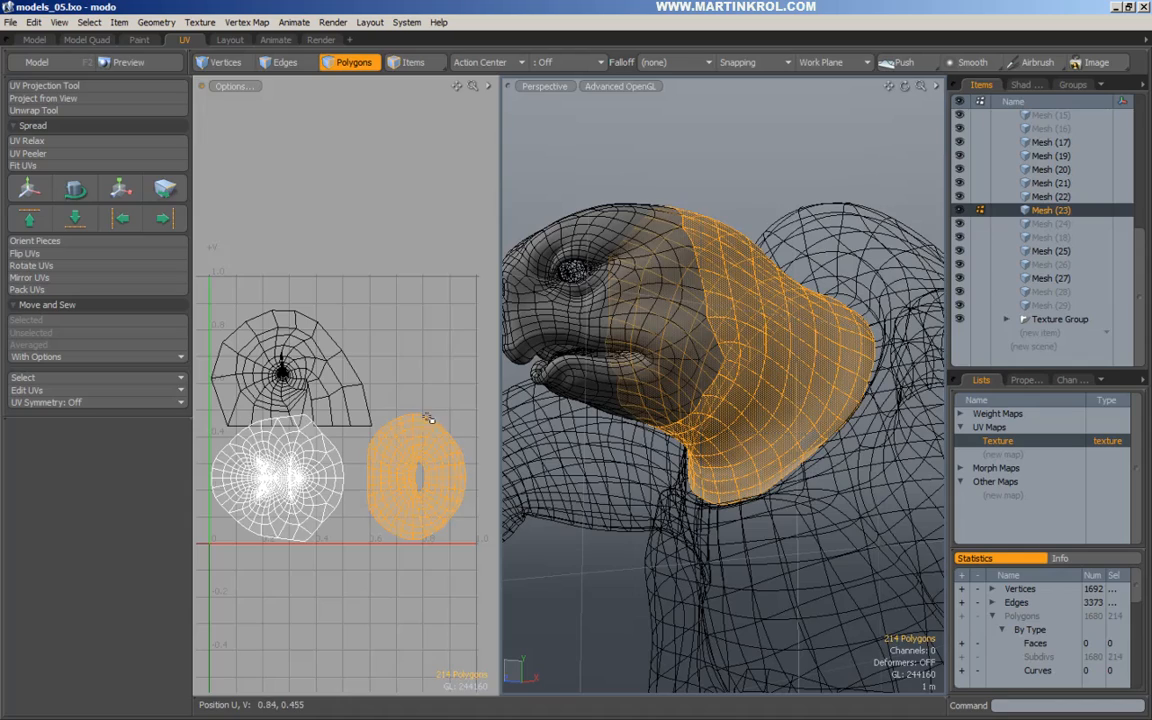
{"action": "left_click_drag", "start_coordinate": [733, 316], "coordinate": [765, 402], "text": "alt"}
{"action": "key", "text": "Delete"}
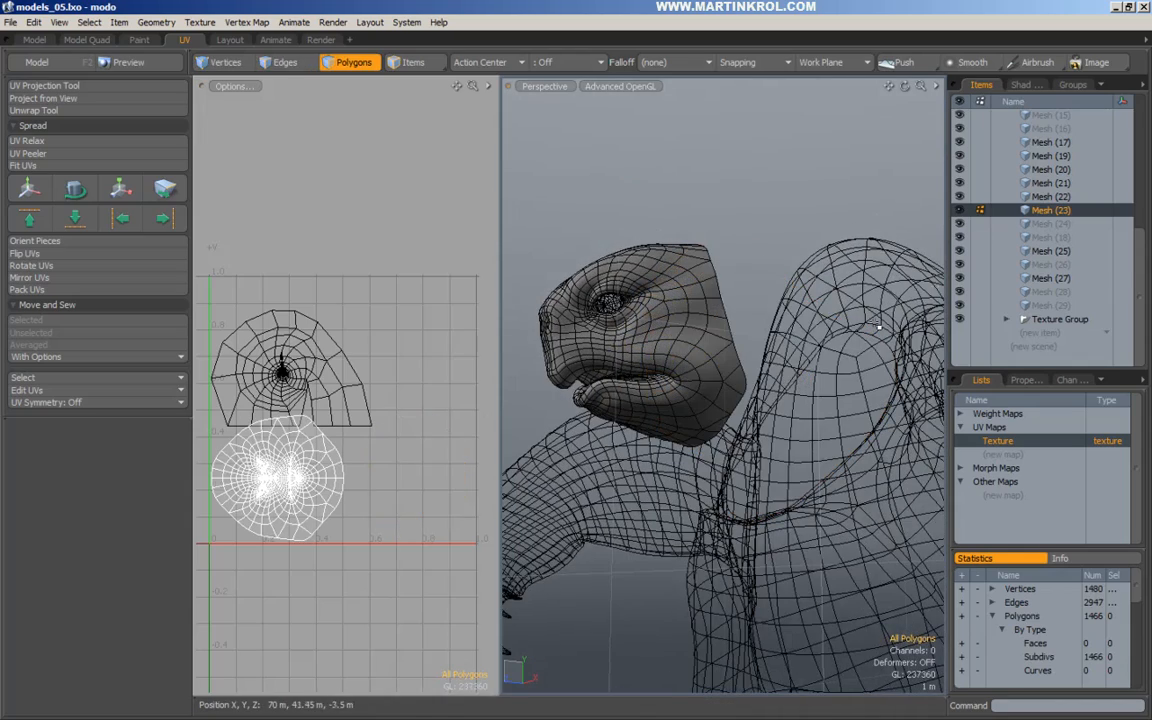
{"action": "left_click", "coordinate": [1050, 291]}
{"action": "key", "text": "ctrl+v"}
{"action": "left_click", "coordinate": [752, 206]}
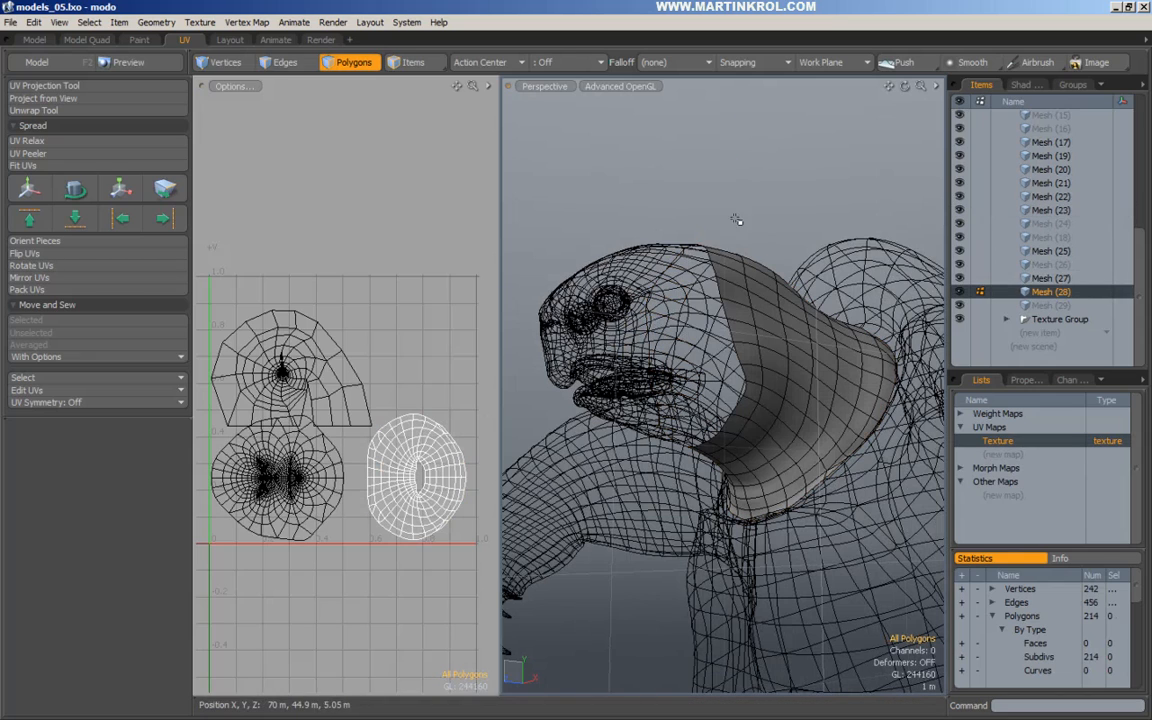
Unwrap the neck piece along a seam running over the top of the neck.
{"action": "key", "text": "2"}
{"action": "left_click_drag", "start_coordinate": [781, 401], "coordinate": [830, 330], "text": "alt"}
{"action": "double_click", "coordinate": [795, 379]}
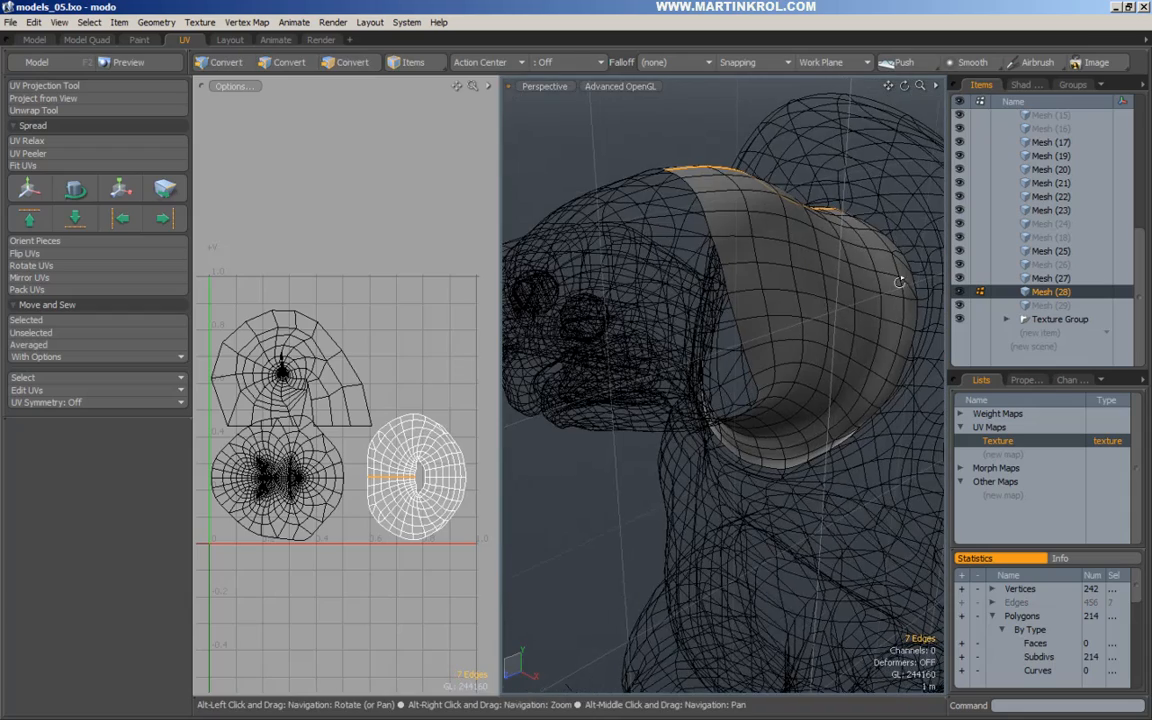
{"action": "left_click", "coordinate": [40, 111]}
{"action": "left_click", "coordinate": [363, 356]}
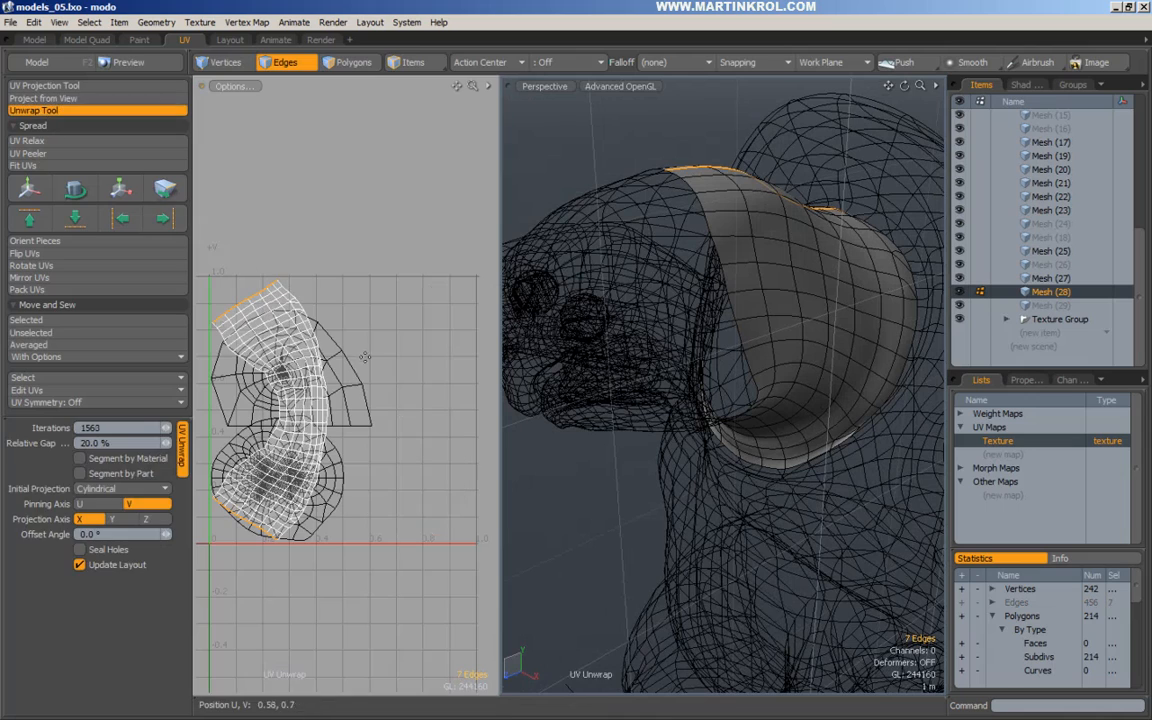
{"action": "key", "text": "q"}
{"action": "left_click", "coordinate": [374, 303]}
{"action": "left_click_drag", "start_coordinate": [668, 311], "coordinate": [690, 225], "text": "alt"}
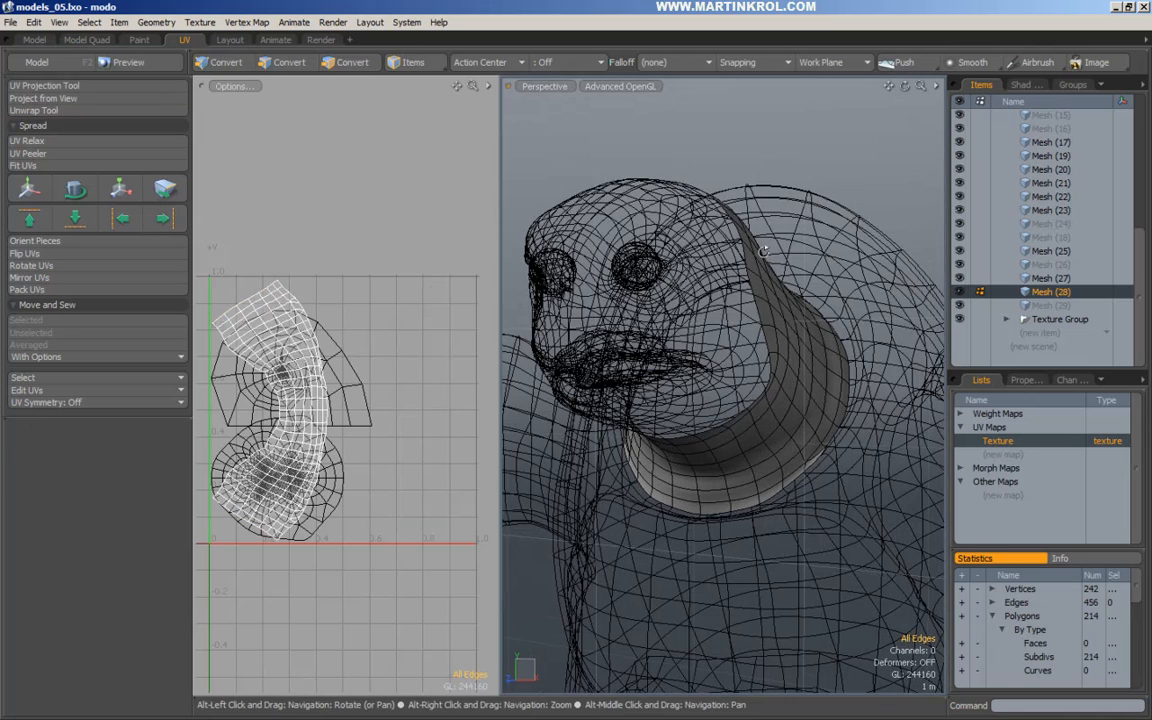
{"action": "left_click_drag", "start_coordinate": [722, 141], "coordinate": [665, 390], "text": "alt"}
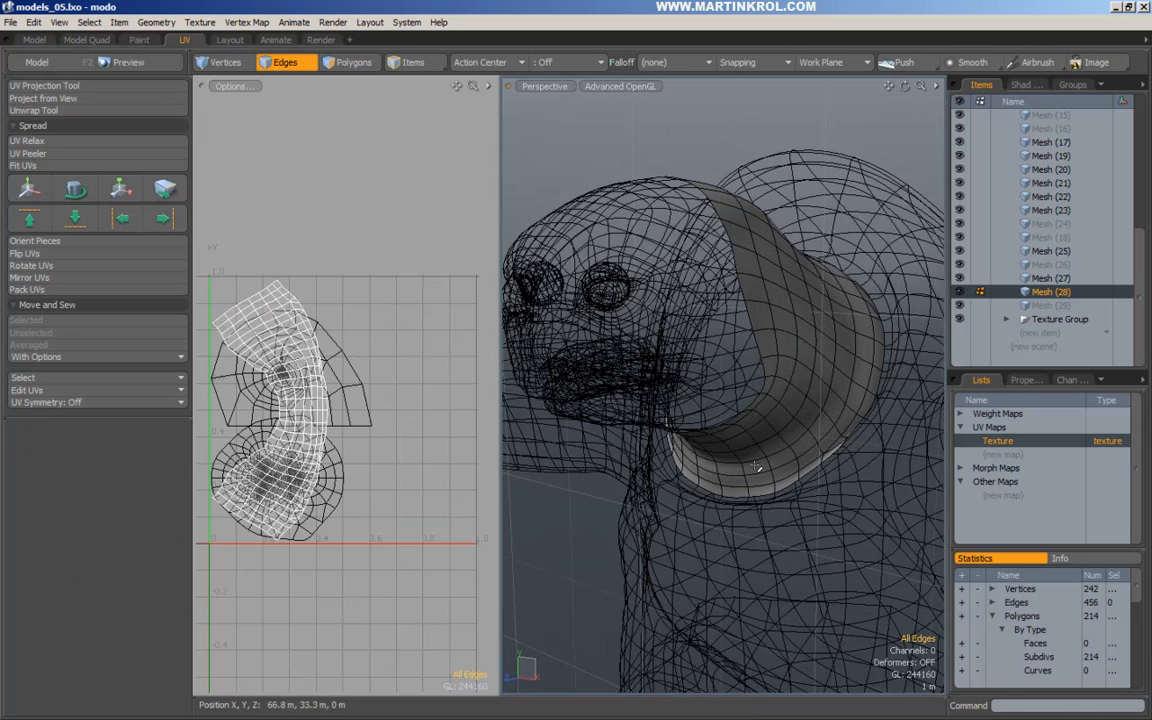
{"action": "left_click_drag", "start_coordinate": [755, 466], "coordinate": [712, 330], "text": "alt"}
{"action": "mouse_move", "coordinate": [832, 290]}
{"action": "left_mouse_down", "text": "alt"}
{"action": "mouse_move", "coordinate": [748, 307]}
{"action": "mouse_move", "coordinate": [765, 290]}
{"action": "mouse_move", "coordinate": [710, 263]}
{"action": "mouse_move", "coordinate": [758, 373]}
{"action": "left_mouse_up", "text": "alt"}
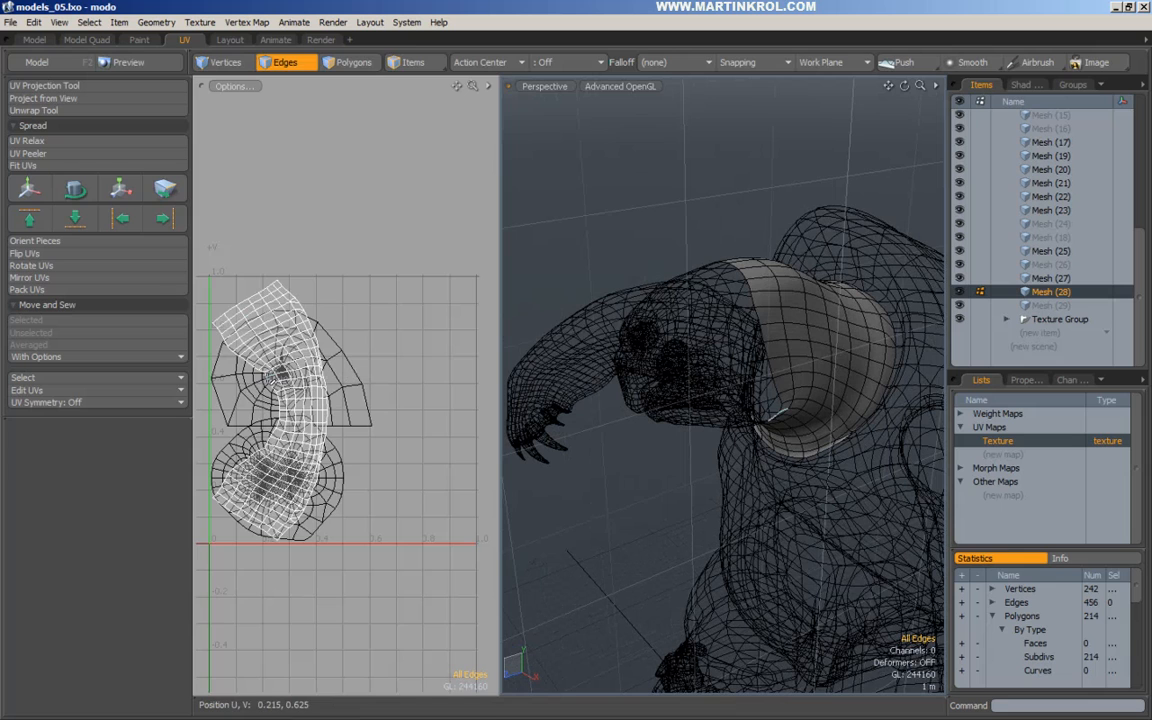
{"action": "left_click", "coordinate": [330, 62]}
{"action": "double_click", "coordinate": [301, 378]}
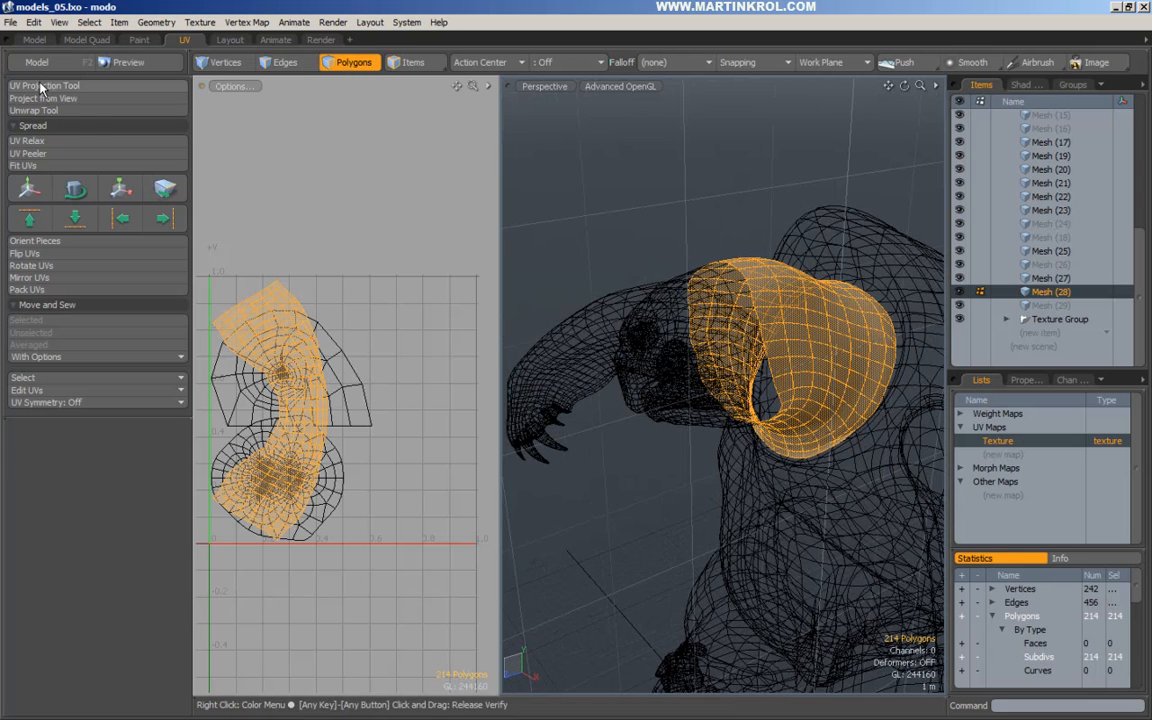
{"action": "left_click", "coordinate": [38, 110]}
{"action": "key", "text": "space"}
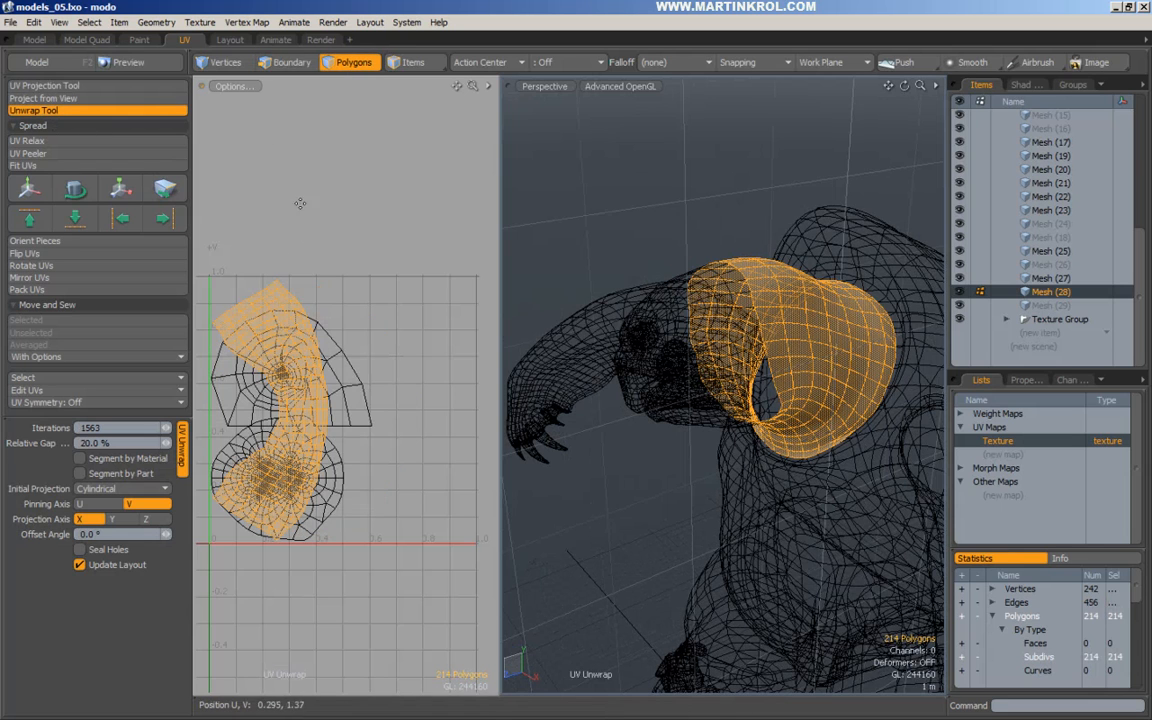
Select the UV boundary edges of the neck piece.
{"action": "left_click", "coordinate": [270, 60]}
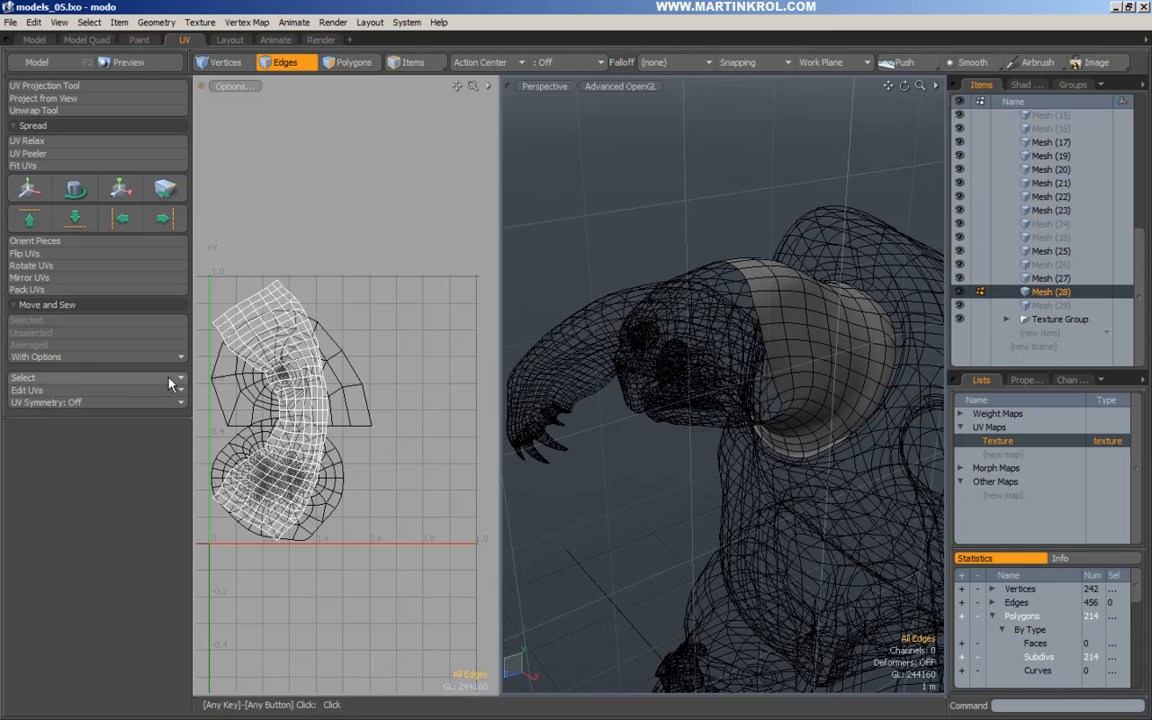
{"action": "left_click", "coordinate": [60, 377]}
{"action": "left_click", "coordinate": [60, 376]}
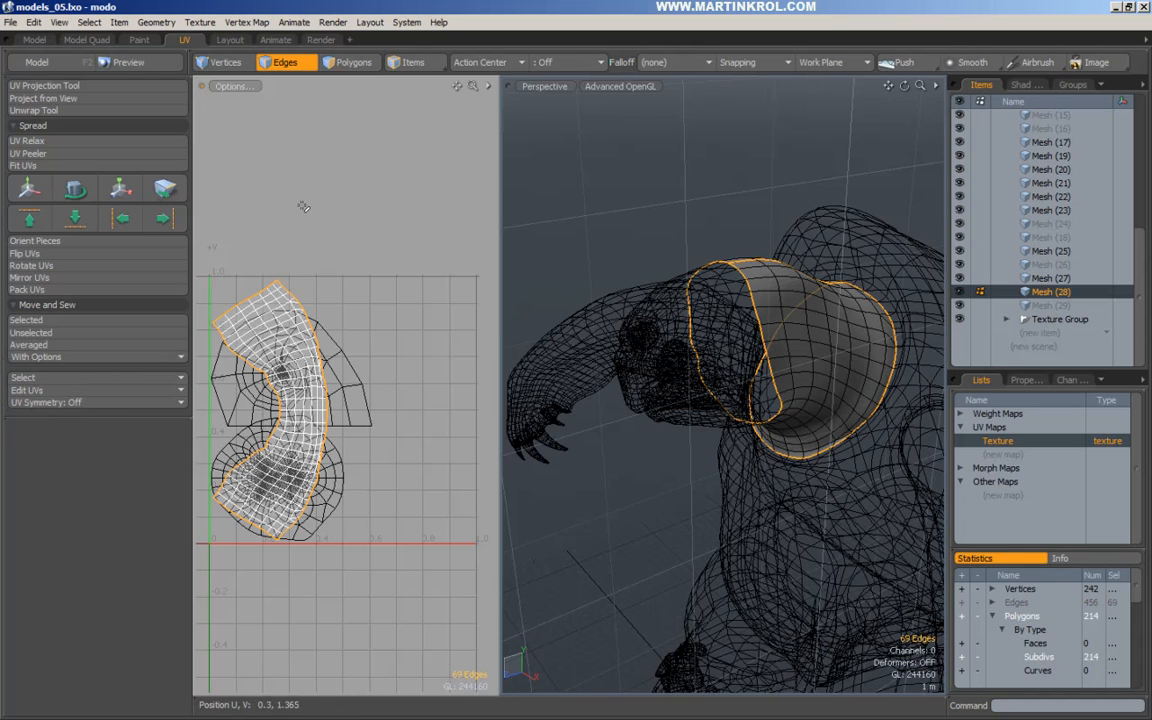
Unwrap the neck piece again with Planar initial projection, pinning axis U and projection axis Y.
{"action": "left_click", "coordinate": [43, 110]}
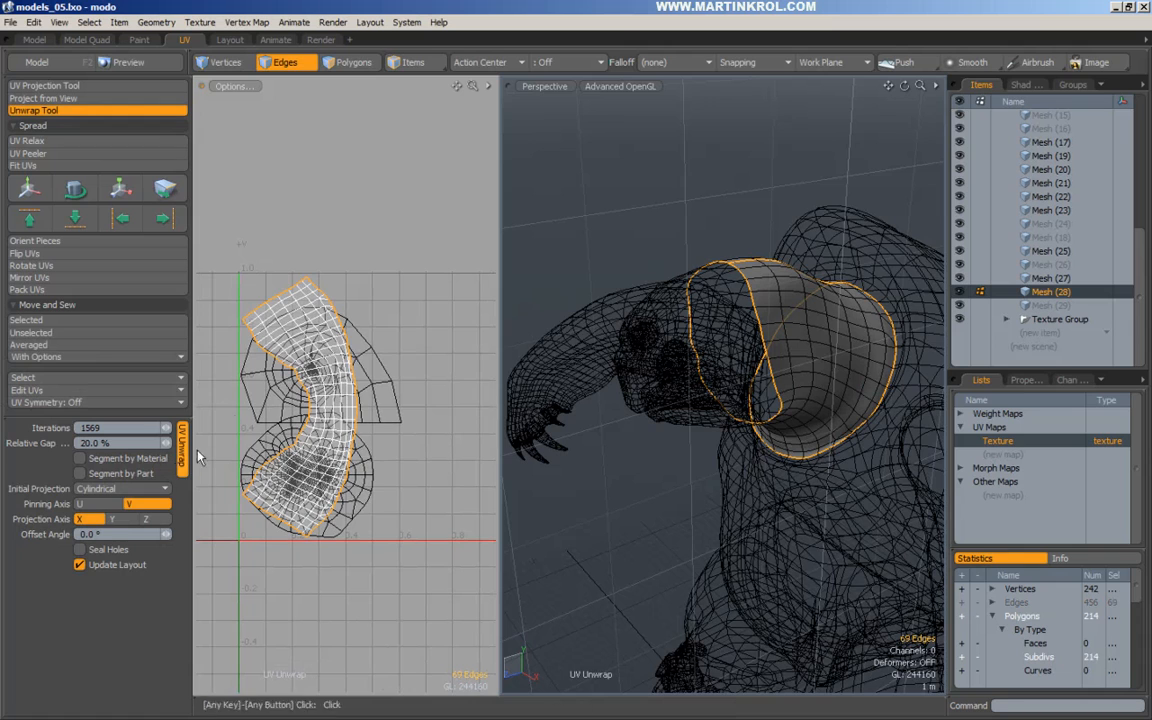
{"action": "left_click", "coordinate": [80, 503]}
{"action": "left_click", "coordinate": [115, 520]}
{"action": "left_click", "coordinate": [146, 520]}
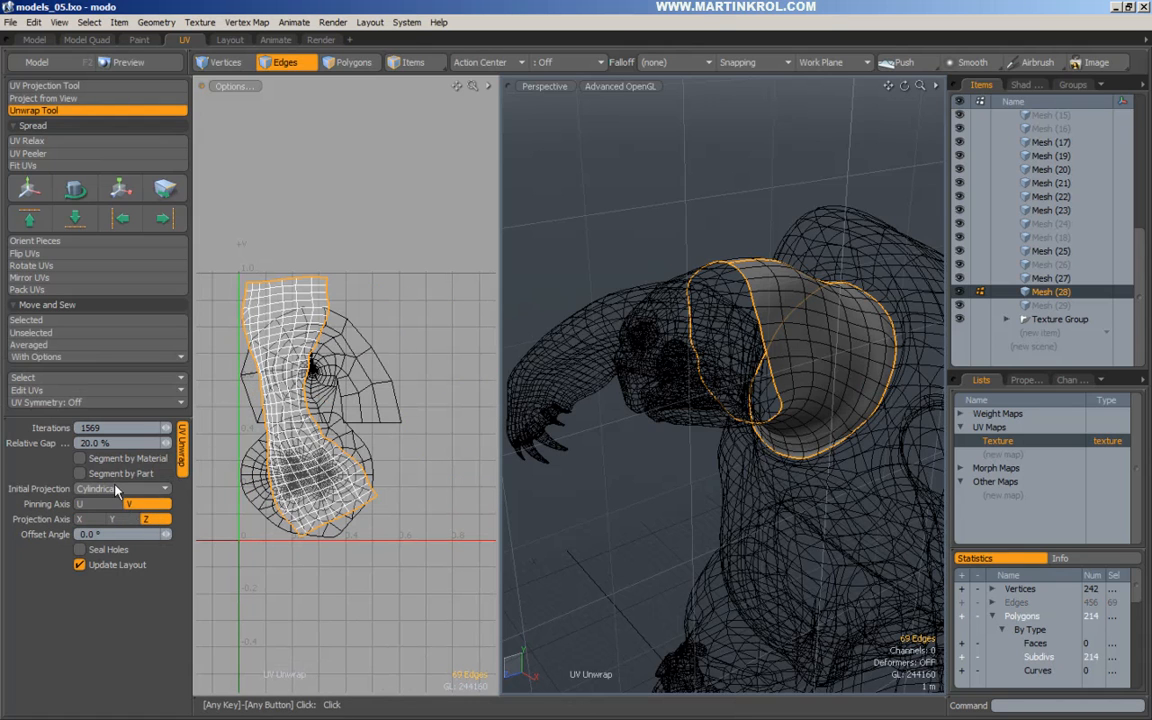
{"action": "left_click", "coordinate": [105, 488]}
{"action": "left_click", "coordinate": [80, 475]}
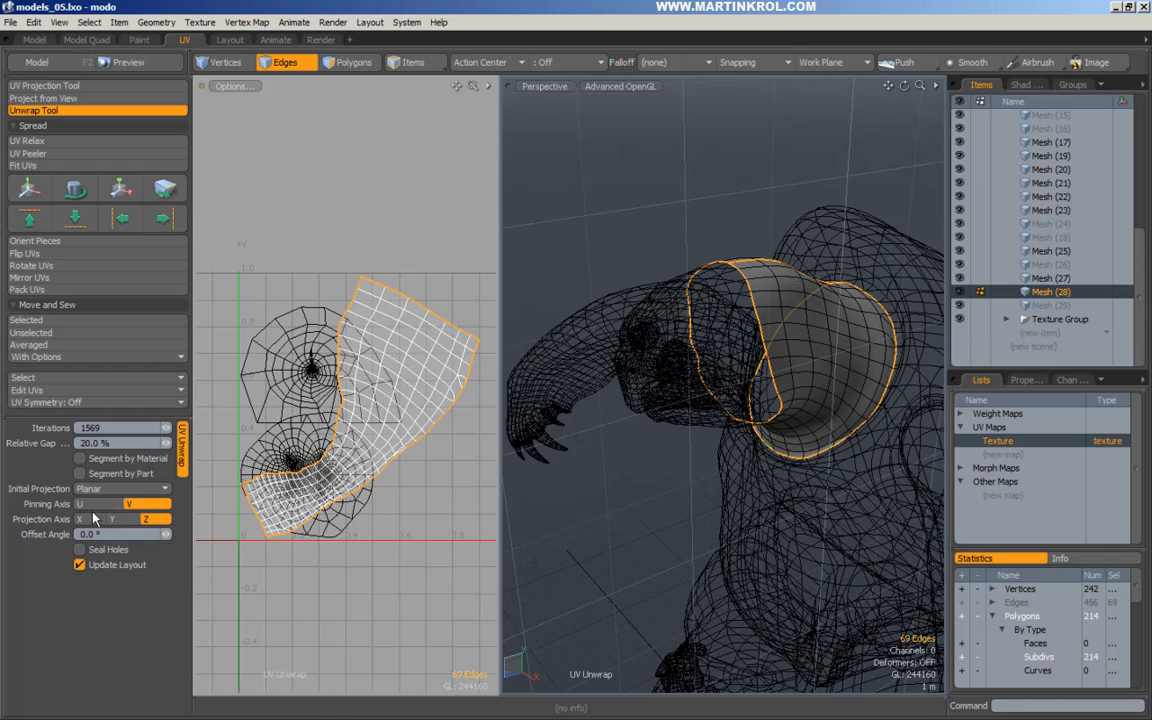
{"action": "left_click", "coordinate": [112, 519]}
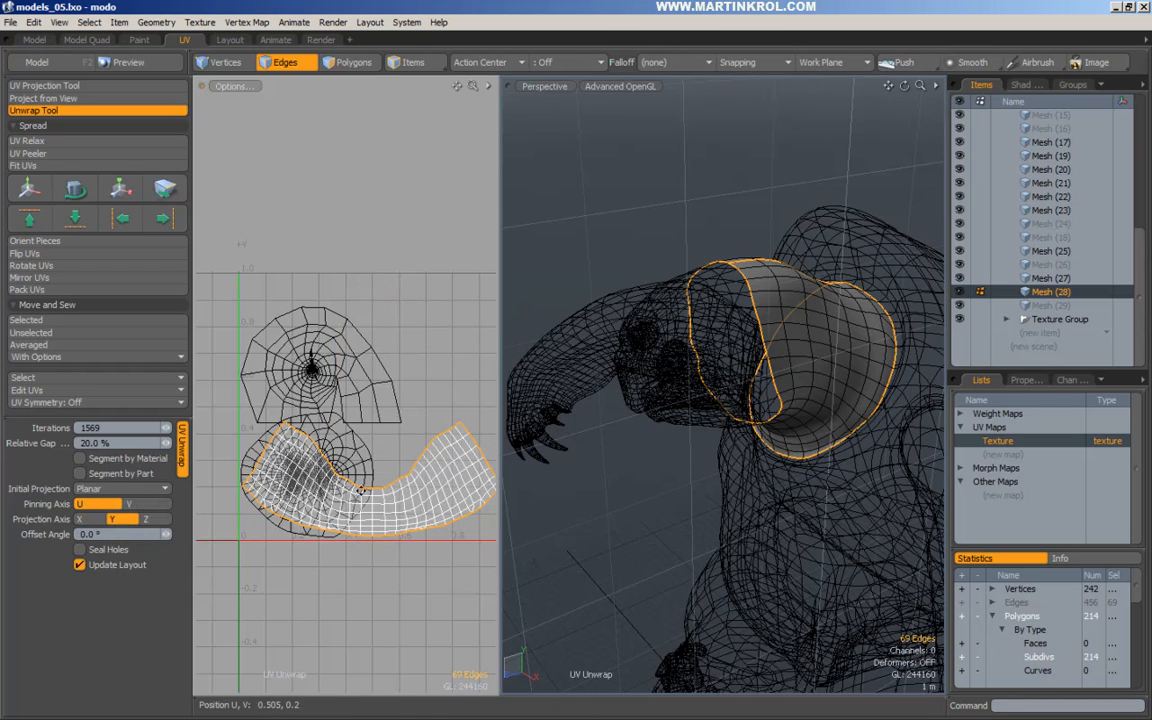
{"action": "left_click_drag", "start_coordinate": [358, 484], "coordinate": [349, 485], "text": "alt"}
{"action": "key", "text": "Escape"}
{"action": "key", "text": "Escape"}
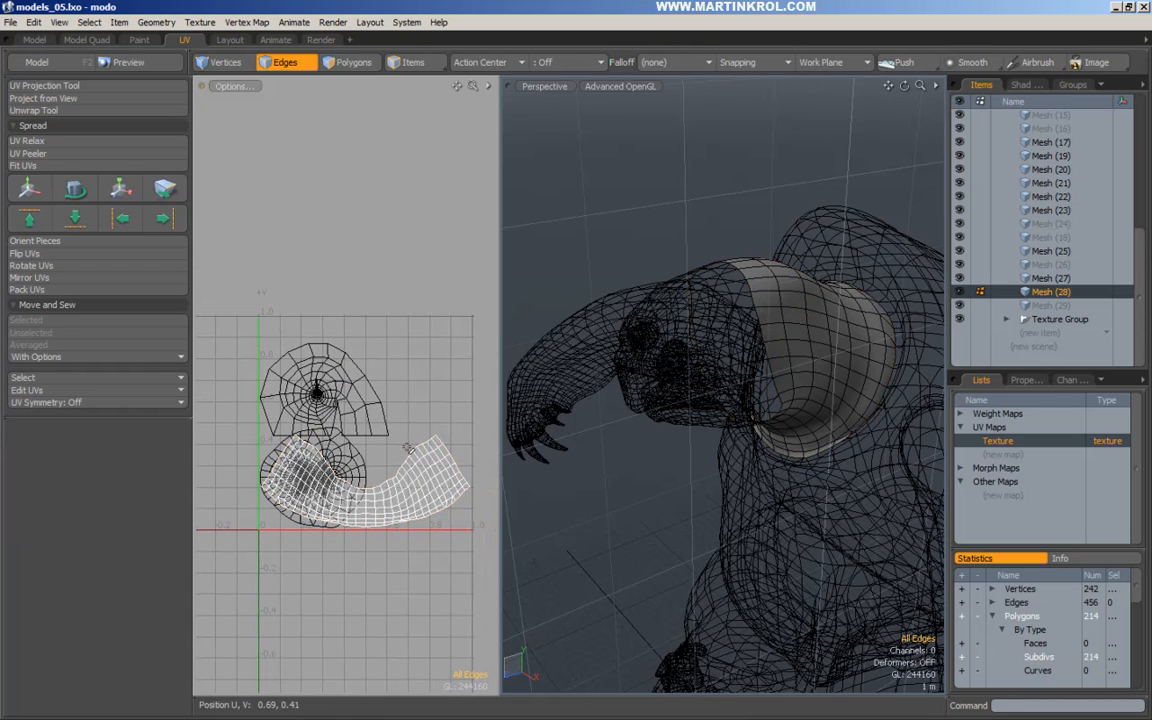
Try to assign a test material to the neck mesh.
{"action": "left_click_drag", "start_coordinate": [826, 353], "coordinate": [858, 210], "text": "alt"}
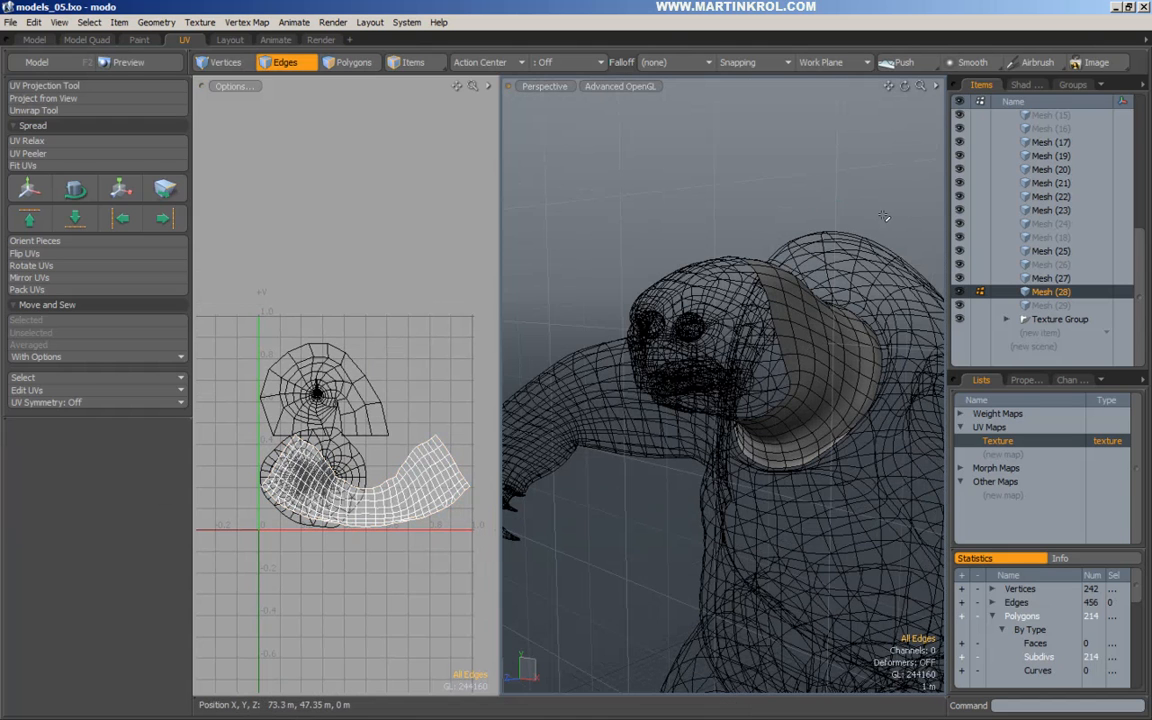
{"action": "key", "text": "m"}
{"action": "left_click", "coordinate": [858, 385]}
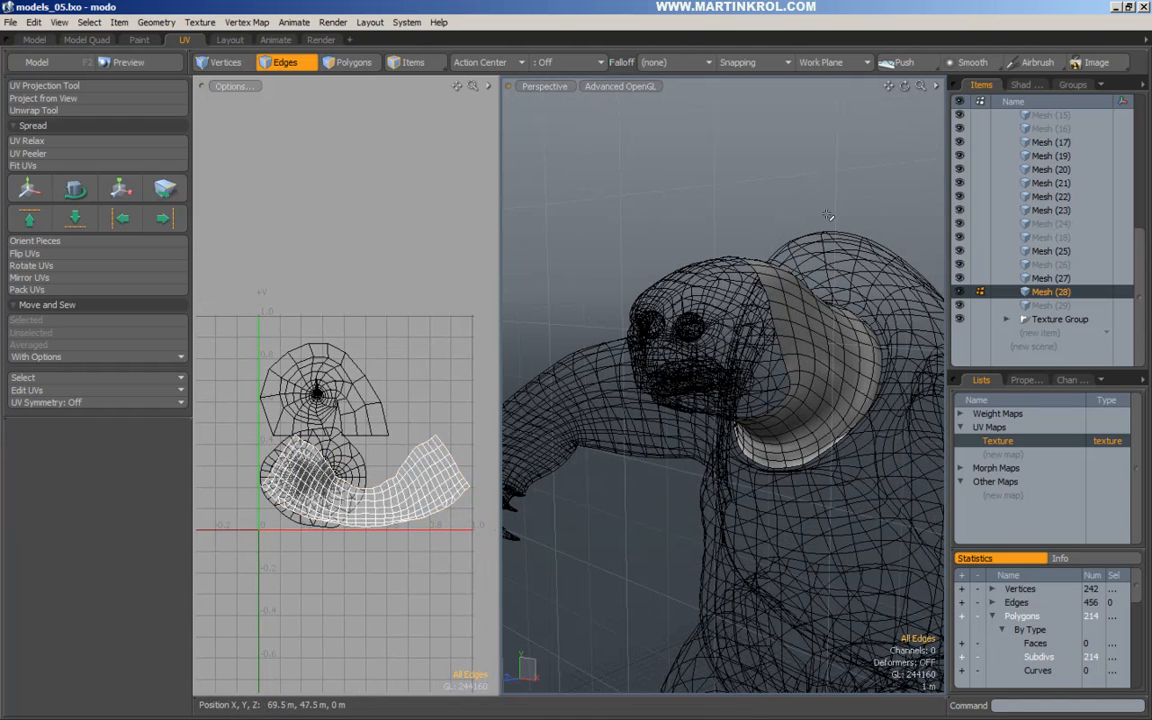
{"action": "left_click_drag", "start_coordinate": [885, 231], "coordinate": [846, 234], "text": "alt"}
Rename the neck piece's UV map as map1.
{"action": "double_click", "coordinate": [1003, 442]}
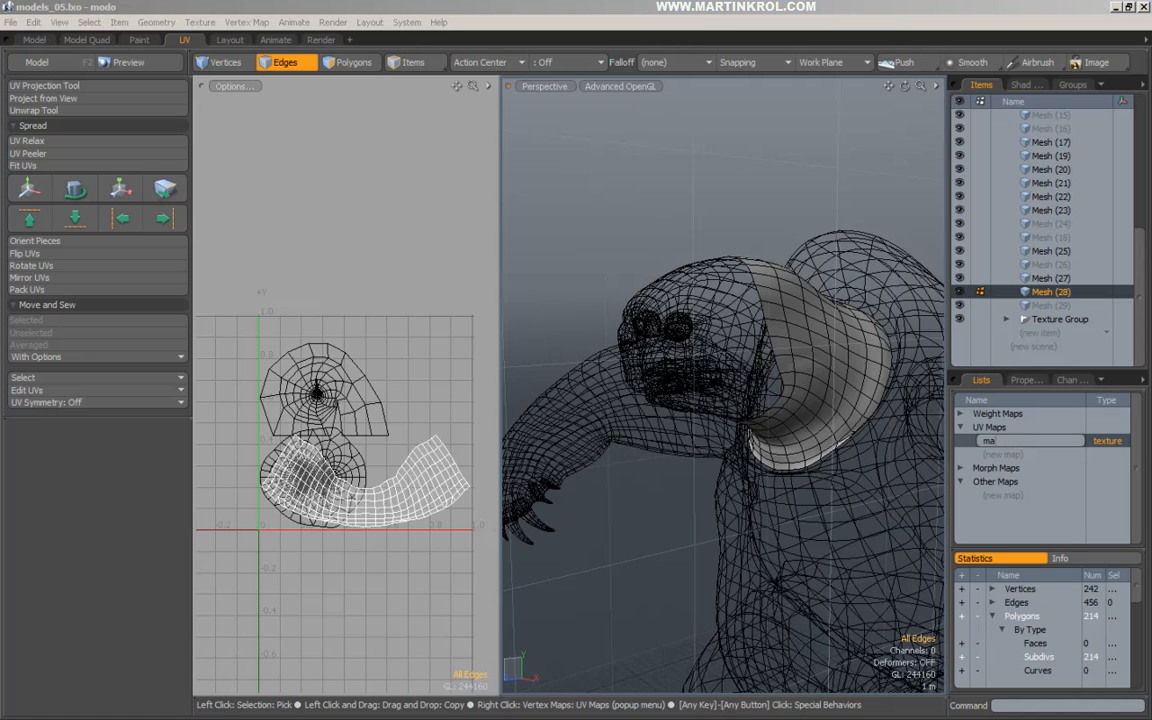
{"action": "type", "text": "map1"}
{"action": "key", "text": "Return"}
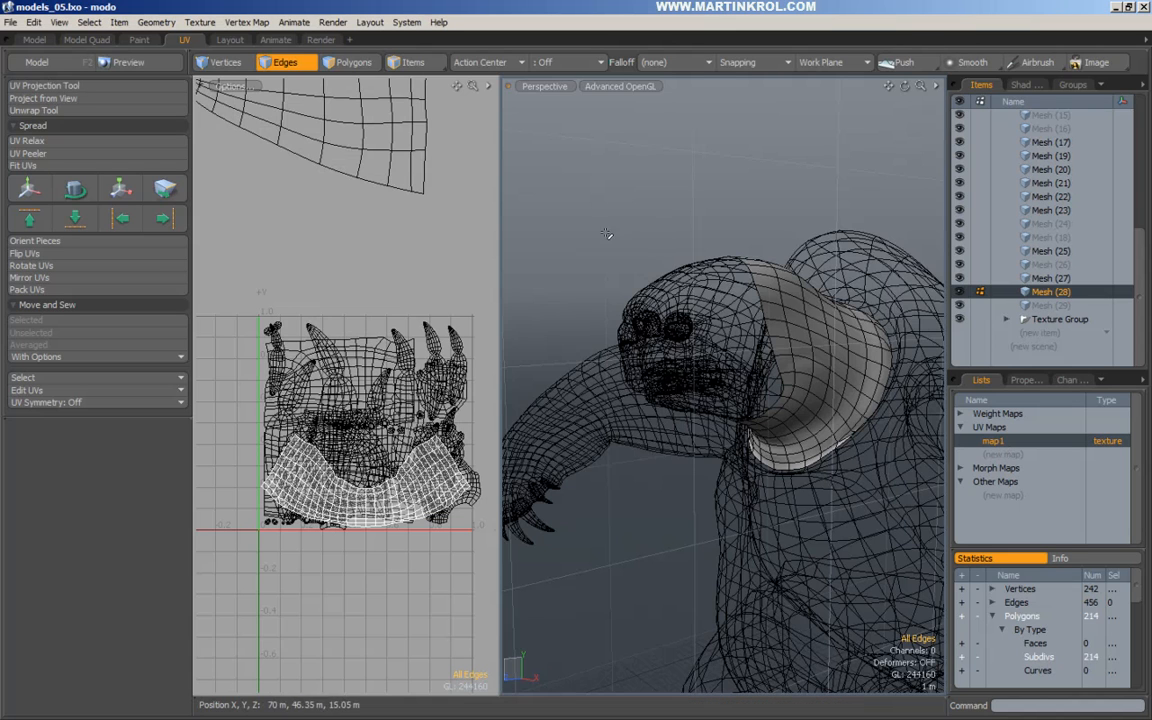
Assign the uvTest material to the neck mesh.
{"action": "key", "text": "m"}
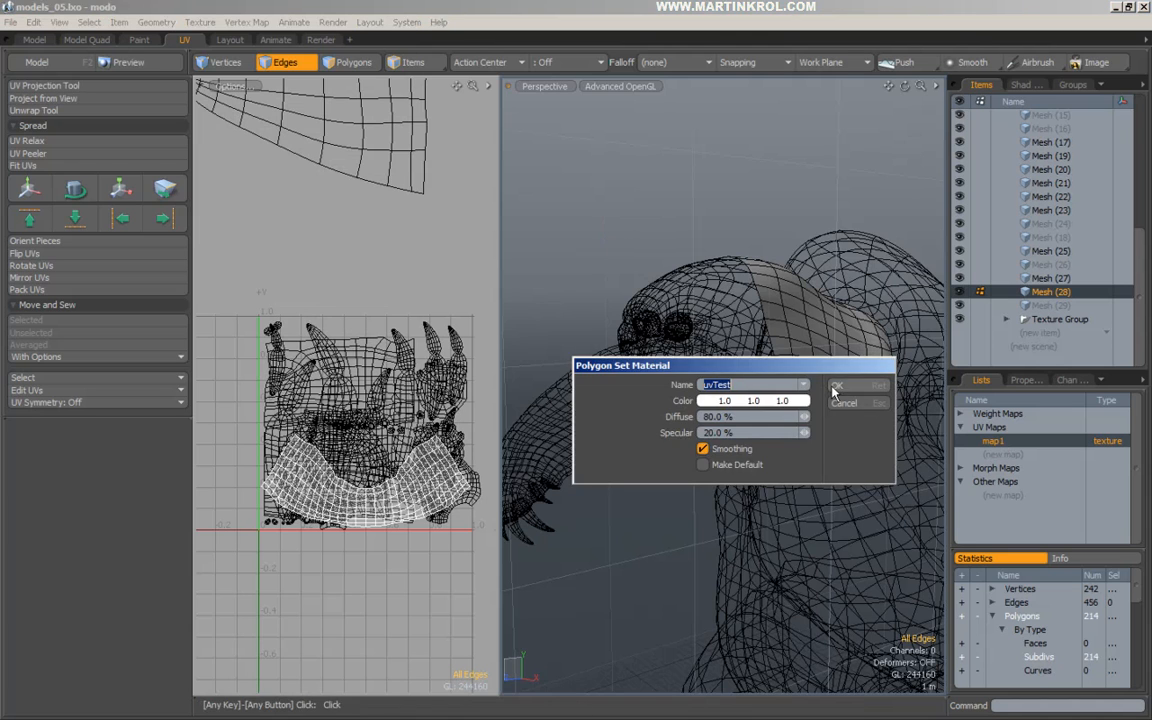
{"action": "left_click", "coordinate": [850, 387]}
{"action": "left_click_drag", "start_coordinate": [698, 283], "coordinate": [646, 284], "text": "alt"}
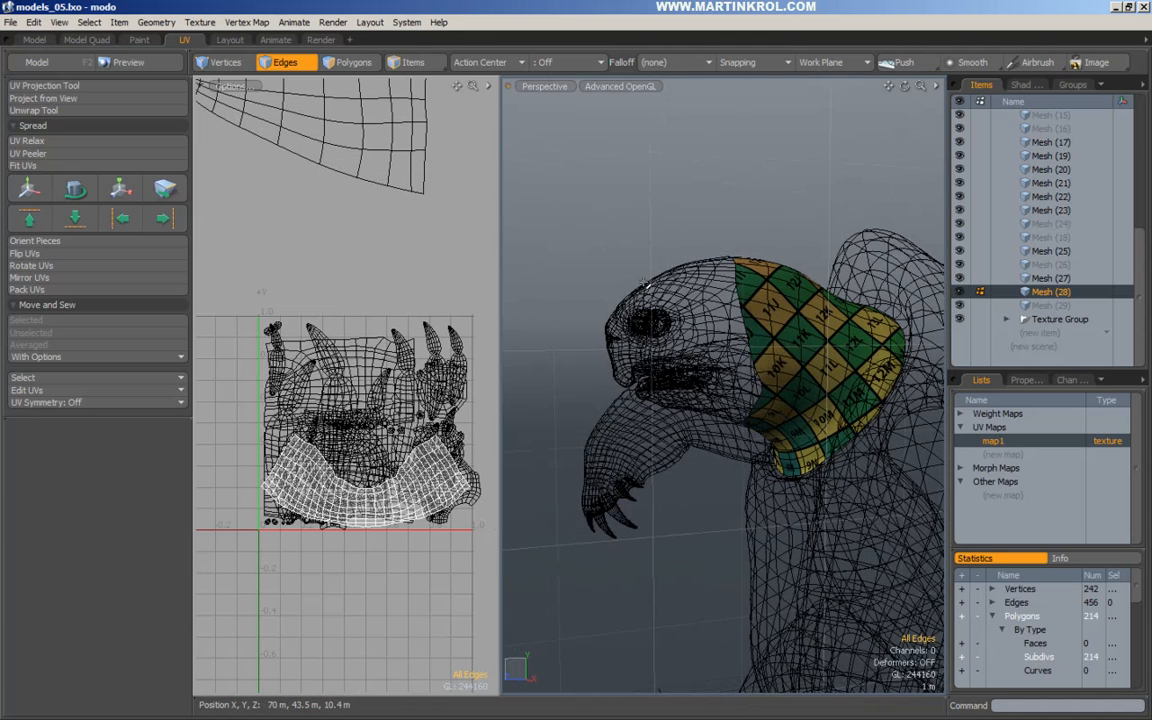
Examine the neck piece's placement among the other pieces in the map1 UV layout.
{"action": "right_click_drag", "start_coordinate": [443, 176], "coordinate": [388, 176], "text": "alt"}
{"action": "left_click_drag", "start_coordinate": [388, 176], "coordinate": [334, 325], "text": "alt"}
{"action": "right_click_drag", "start_coordinate": [334, 325], "coordinate": [368, 357], "text": "alt"}
{"action": "right_click_drag", "start_coordinate": [364, 430], "coordinate": [419, 468], "text": "alt"}
{"action": "left_click_drag", "start_coordinate": [419, 468], "coordinate": [392, 406], "text": "alt"}
{"action": "key", "text": "ctrl+1"}
{"action": "left_click", "coordinate": [402, 373]}
{"action": "key", "text": "space"}
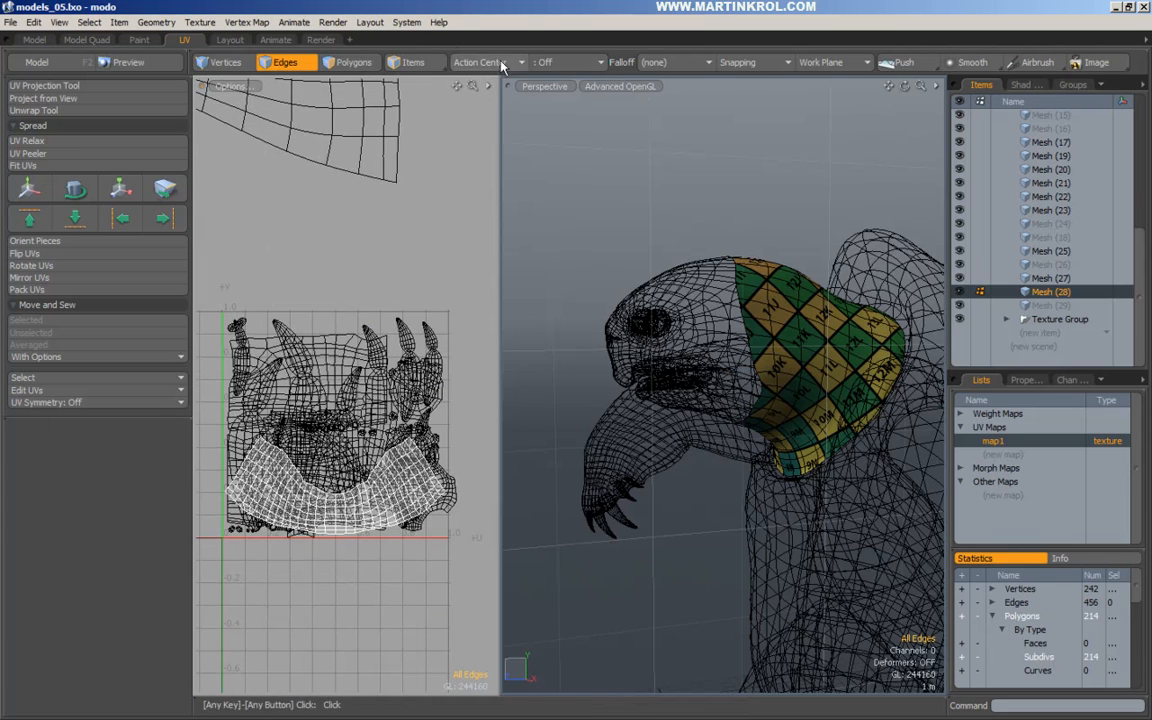
Set the default texture map name to map1 in the preferences' Defaults.
{"action": "left_click", "coordinate": [406, 22]}
{"action": "left_click", "coordinate": [427, 38]}
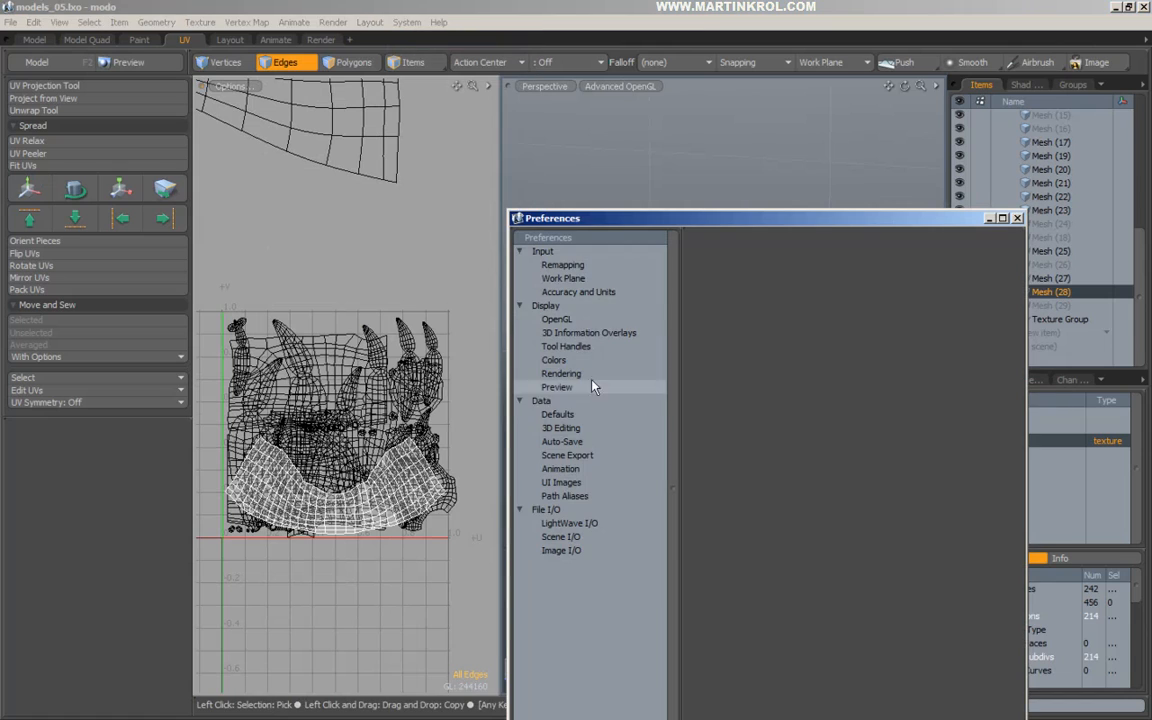
{"action": "left_click", "coordinate": [557, 414]}
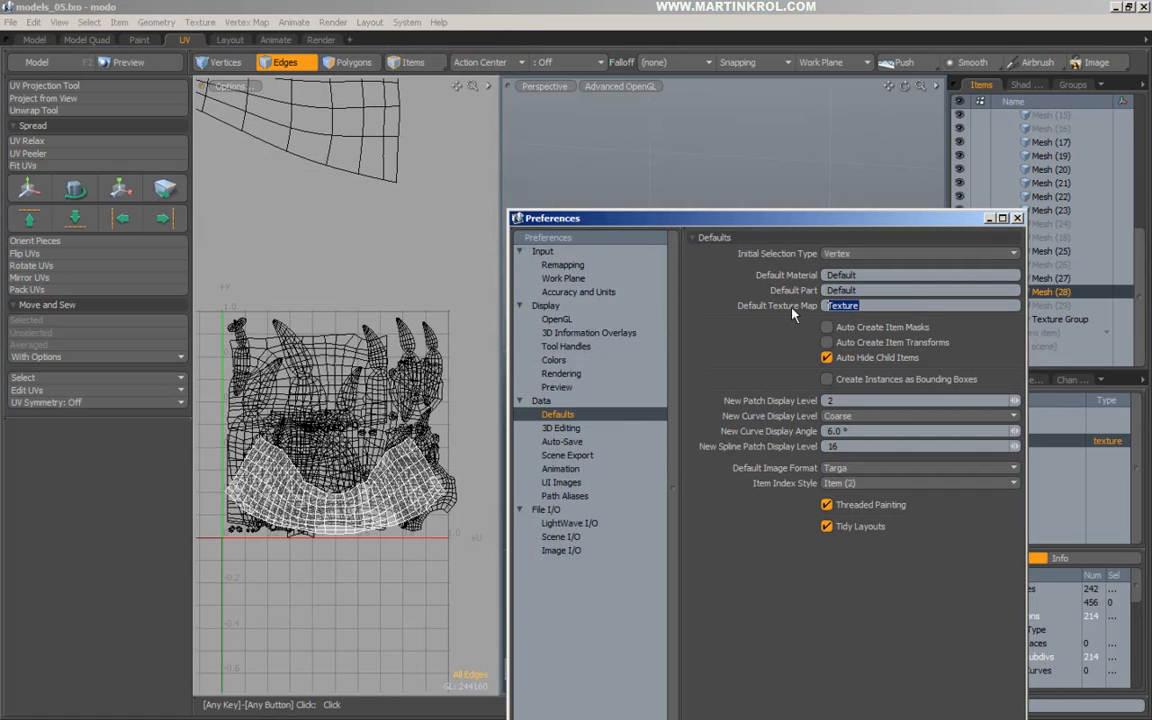
{"action": "type", "text": "map1"}
{"action": "left_click", "coordinate": [1017, 218]}
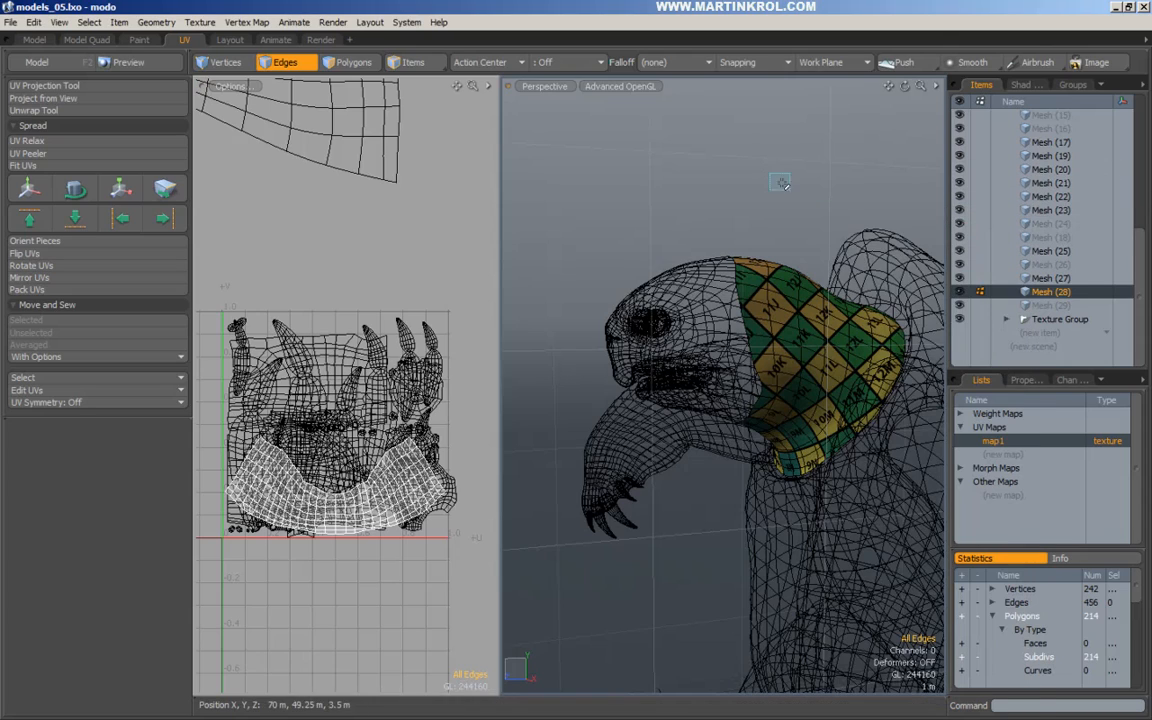
Make the creature's head mesh the active mesh.
{"action": "left_click_drag", "start_coordinate": [860, 290], "coordinate": [850, 349], "text": "alt"}
{"action": "left_click_drag", "start_coordinate": [790, 300], "coordinate": [697, 232], "text": "alt"}
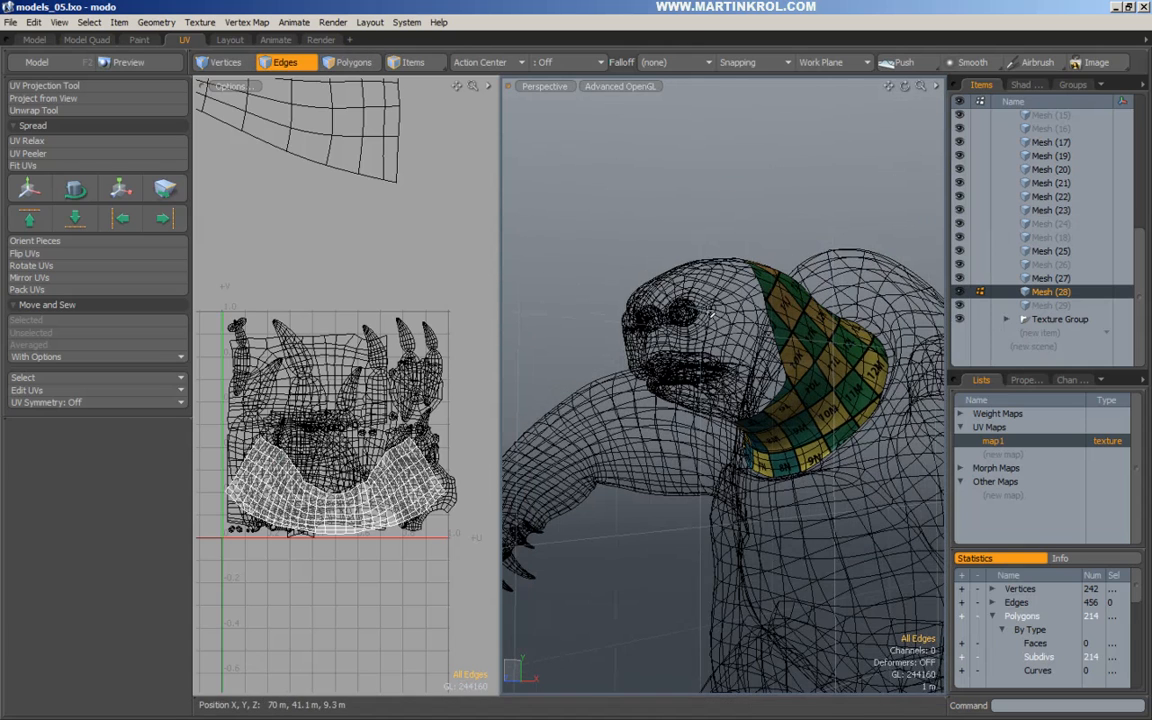
{"action": "left_click", "coordinate": [630, 282]}
{"action": "left_click_drag", "start_coordinate": [752, 206], "coordinate": [523, 373], "text": "alt"}
{"action": "key", "text": "alt"}
{"action": "mouse_move", "coordinate": [694, 400]}
{"action": "left_mouse_down", "text": "alt"}
{"action": "mouse_move", "coordinate": [620, 390]}
{"action": "mouse_move", "coordinate": [640, 405]}
{"action": "mouse_move", "coordinate": [620, 413]}
{"action": "mouse_move", "coordinate": [690, 396]}
{"action": "left_mouse_up", "text": "alt"}
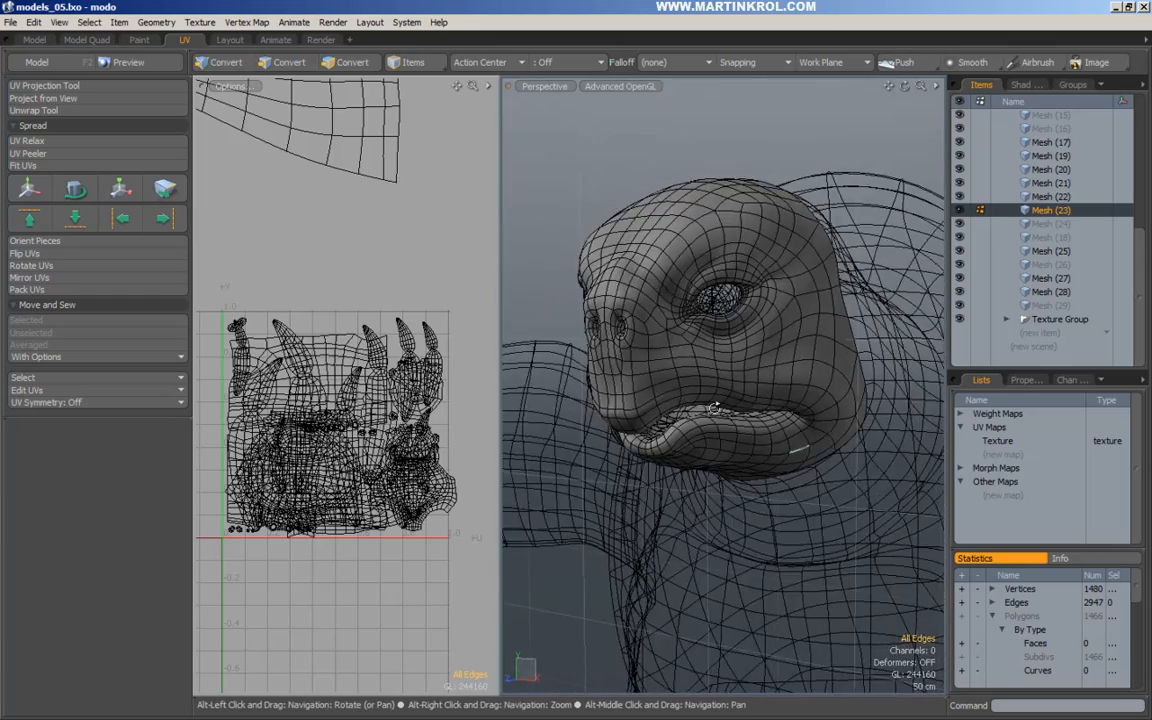
Select the edge loops running around the inside of the head's lips as the mouth seam.
{"action": "right_click_drag", "start_coordinate": [690, 396], "coordinate": [802, 432], "text": "alt"}
{"action": "left_click_drag", "start_coordinate": [610, 378], "coordinate": [685, 367], "text": "alt"}
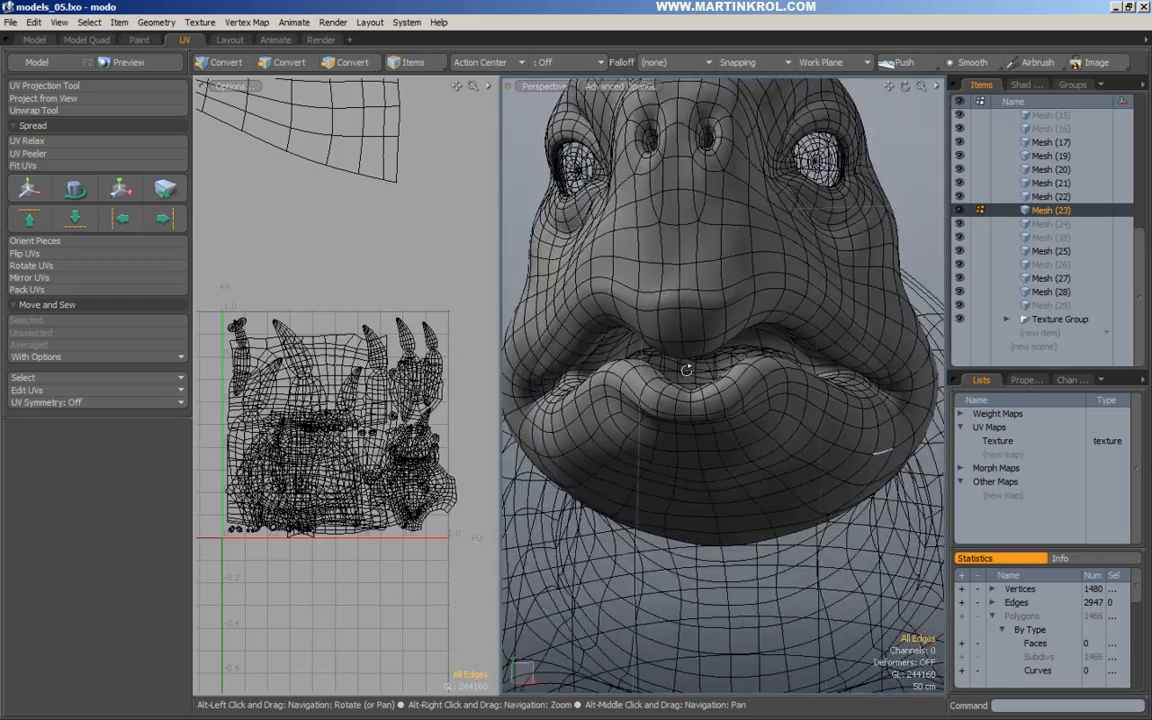
{"action": "right_click_drag", "start_coordinate": [655, 373], "coordinate": [715, 390], "text": "alt"}
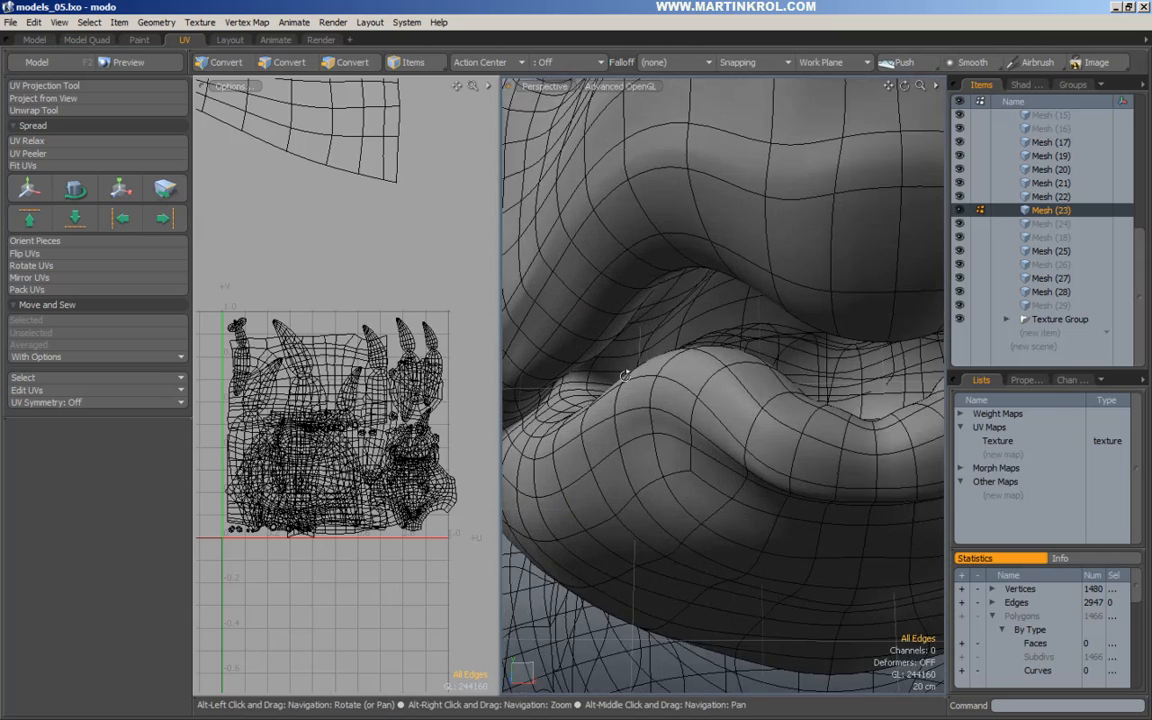
{"action": "left_click_drag", "start_coordinate": [655, 385], "coordinate": [690, 390], "text": "alt"}
{"action": "right_click_drag", "start_coordinate": [570, 400], "coordinate": [616, 409], "text": "alt"}
{"action": "double_click", "coordinate": [646, 414]}
{"action": "left_click_drag", "start_coordinate": [688, 388], "coordinate": [577, 440], "text": "alt"}
{"action": "left_click_drag", "start_coordinate": [733, 373], "coordinate": [730, 393], "text": "alt"}
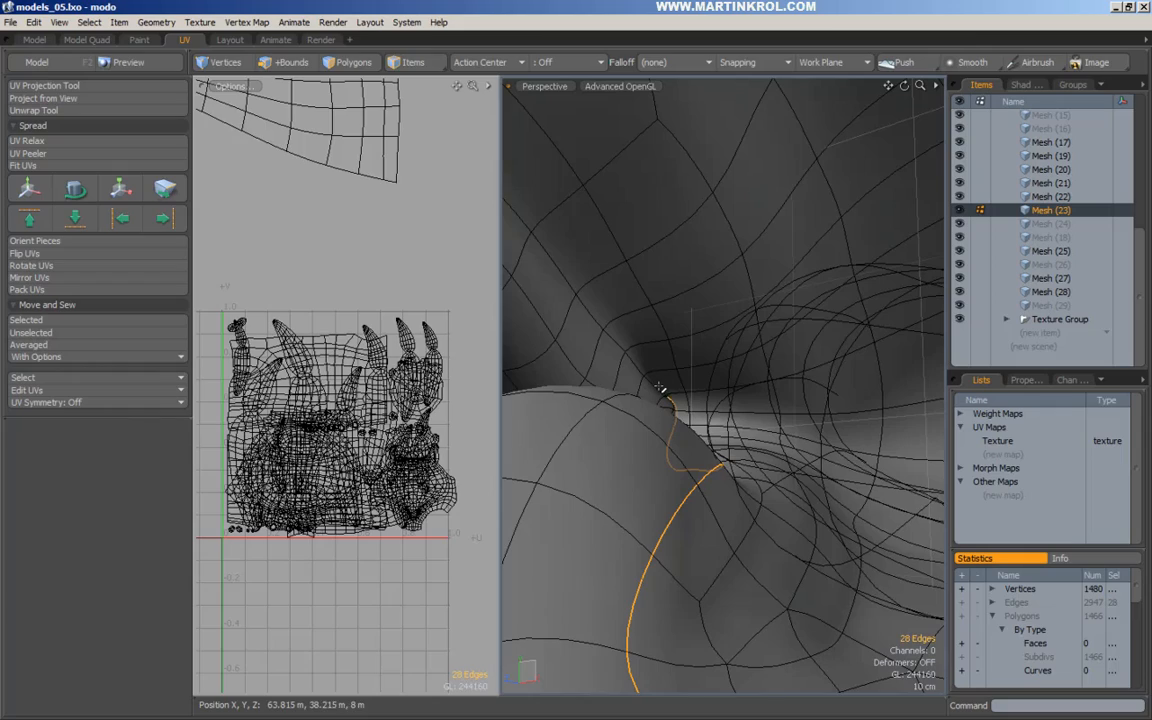
{"action": "double_click", "coordinate": [656, 388], "text": "shift"}
{"action": "right_click_drag", "start_coordinate": [775, 378], "coordinate": [642, 398], "text": "alt"}
{"action": "left_click_drag", "start_coordinate": [642, 398], "coordinate": [812, 419], "text": "alt"}
{"action": "right_click_drag", "start_coordinate": [812, 419], "coordinate": [740, 424], "text": "alt"}
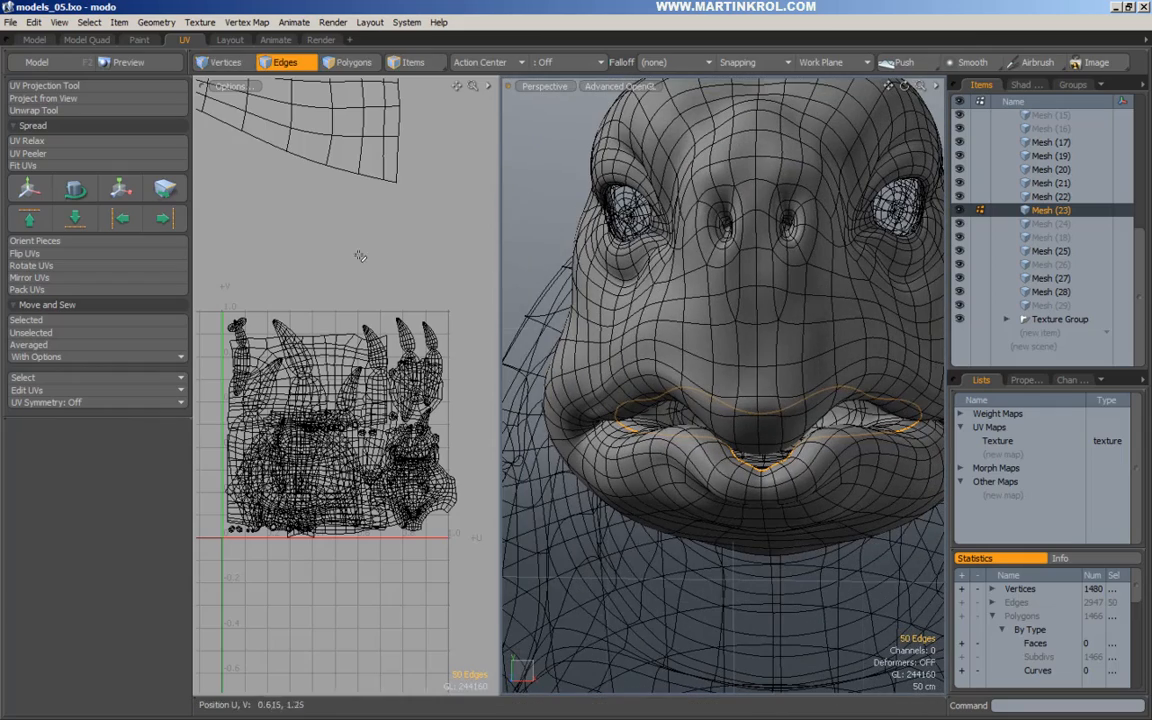
Unwrap the head mesh along the mouth seam with a planar initial projection on the Y axis.
{"action": "left_click", "coordinate": [70, 110]}
{"action": "left_click", "coordinate": [395, 452]}
{"action": "right_click_drag", "start_coordinate": [250, 462], "coordinate": [303, 469], "text": "alt"}
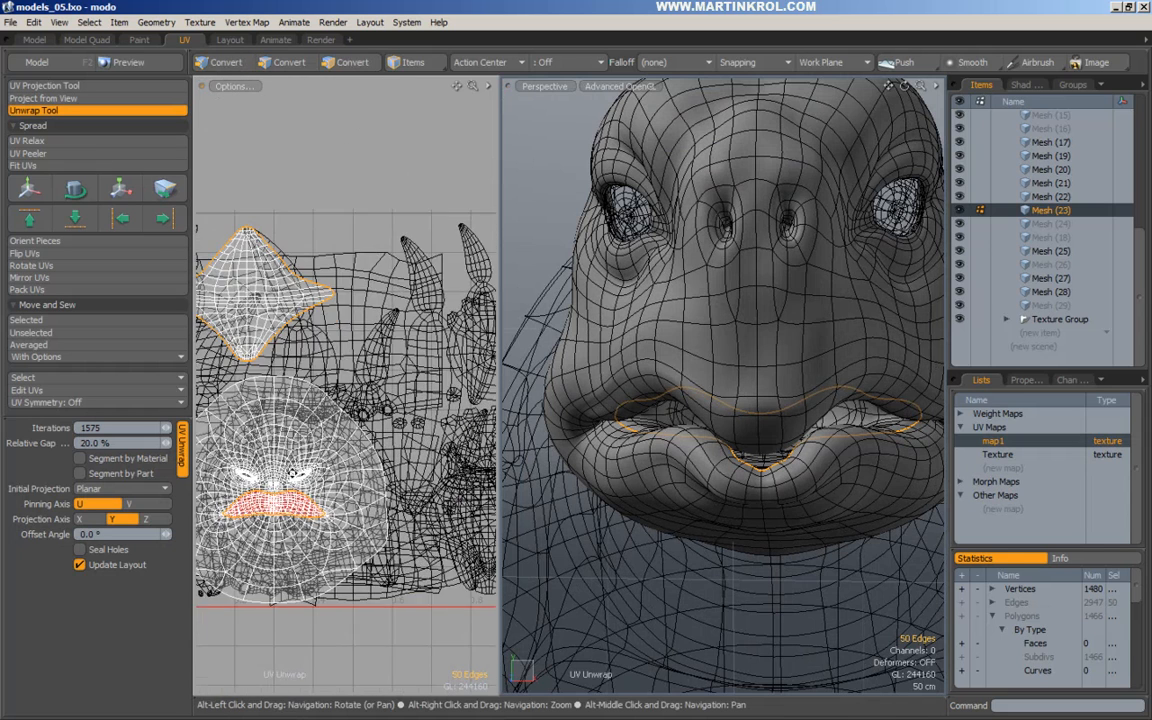
{"action": "left_click_drag", "start_coordinate": [303, 469], "coordinate": [366, 453], "text": "alt"}
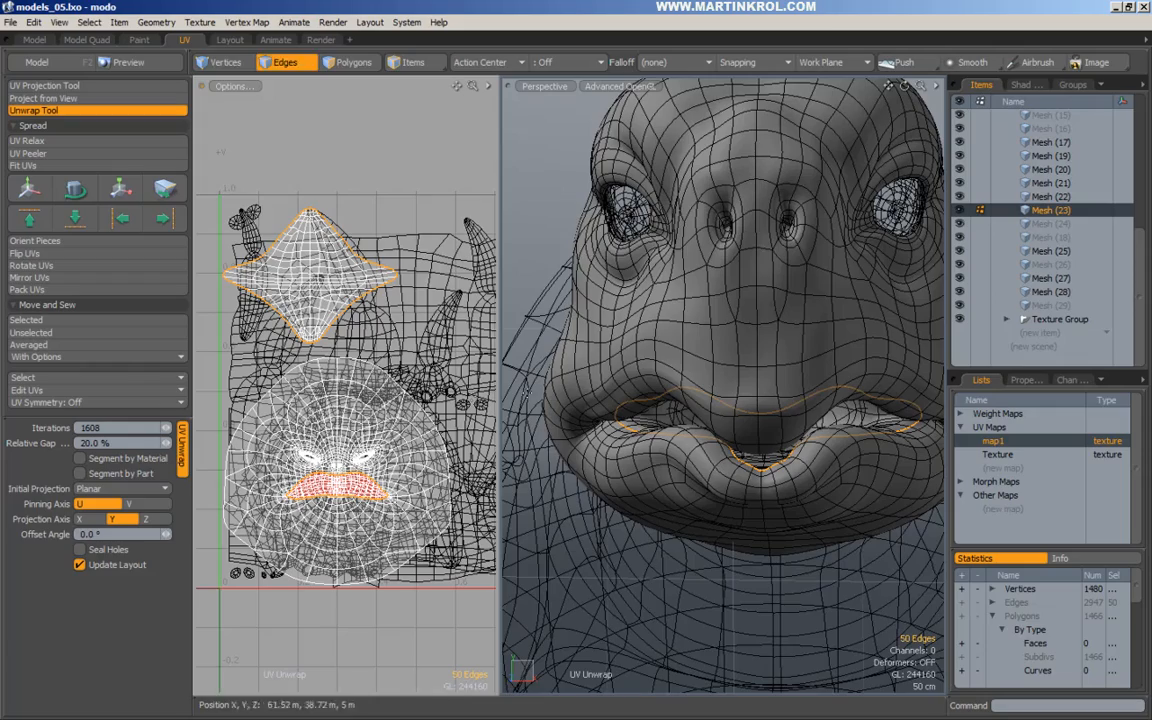
{"action": "left_click_drag", "start_coordinate": [606, 357], "coordinate": [622, 385], "text": "alt"}
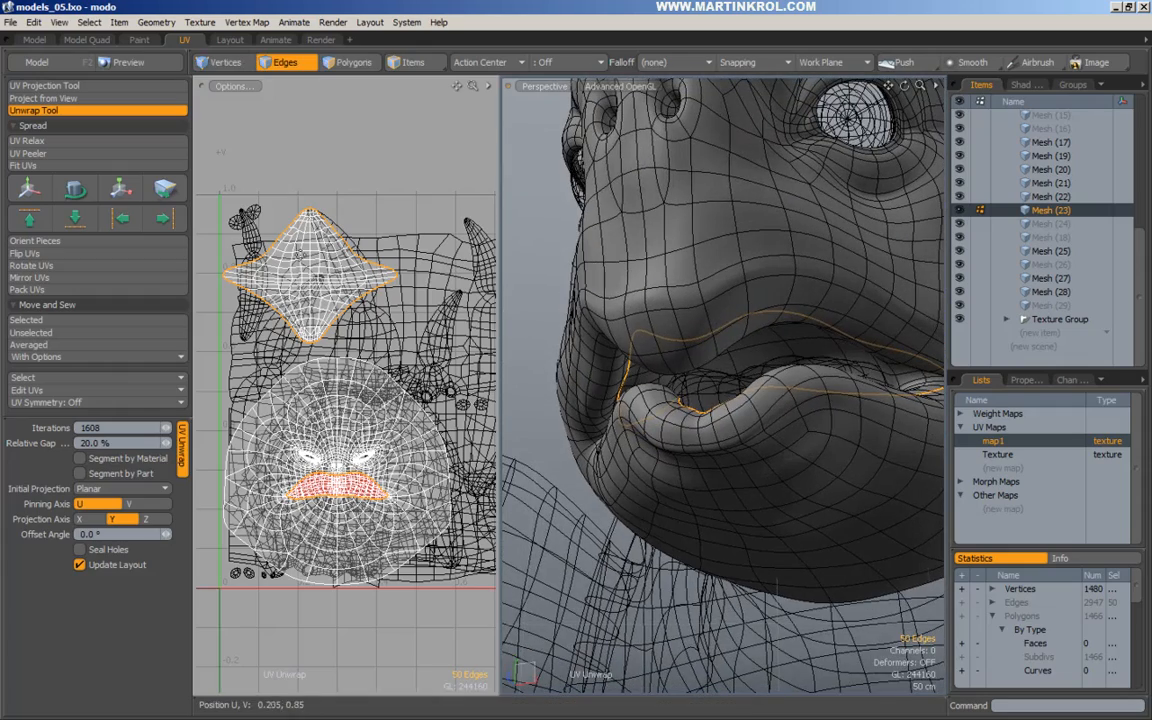
{"action": "key", "text": "q"}
Select the inner-mouth UV island's polygons and cut them out of the head mesh.
{"action": "left_click", "coordinate": [350, 63]}
{"action": "double_click", "coordinate": [318, 247]}
{"action": "scroll", "coordinate": [645, 316], "scroll_direction": "down", "scroll_amount": 3}
{"action": "left_click_drag", "start_coordinate": [640, 317], "coordinate": [651, 314], "text": "alt"}
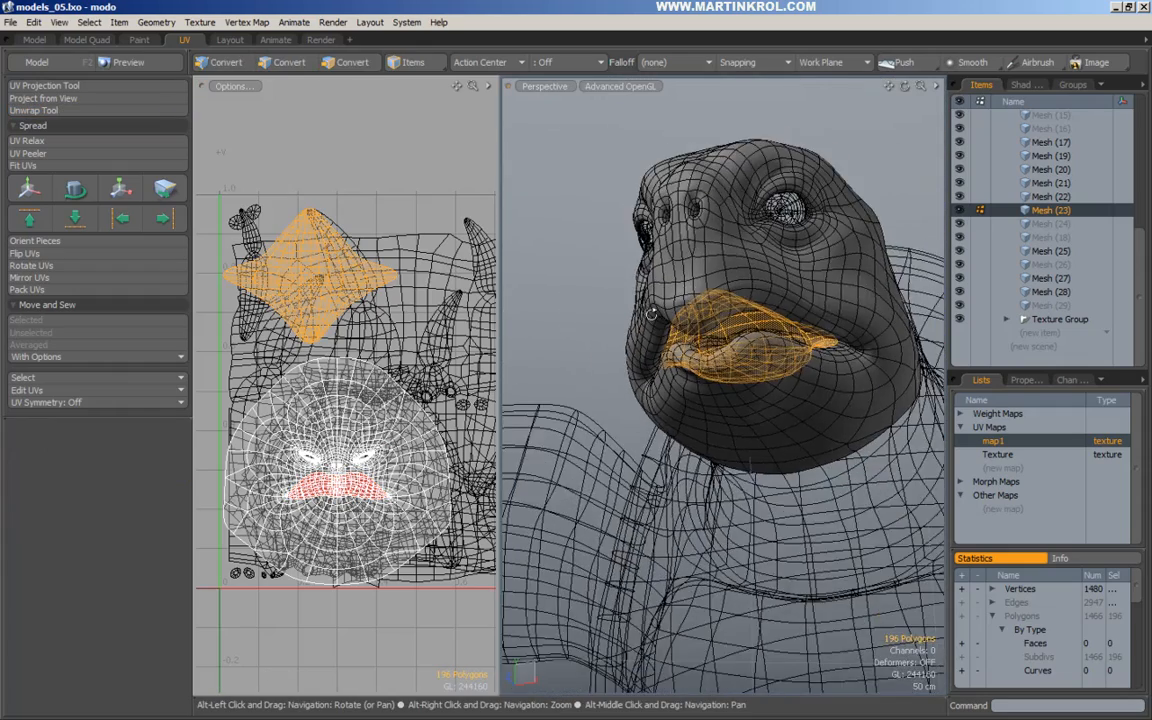
{"action": "scroll", "coordinate": [651, 314], "scroll_direction": "down", "scroll_amount": 4, "text": "alt"}
{"action": "scroll", "coordinate": [341, 238], "scroll_direction": "down", "scroll_amount": 3, "text": "alt"}
{"action": "key", "text": "Delete"}
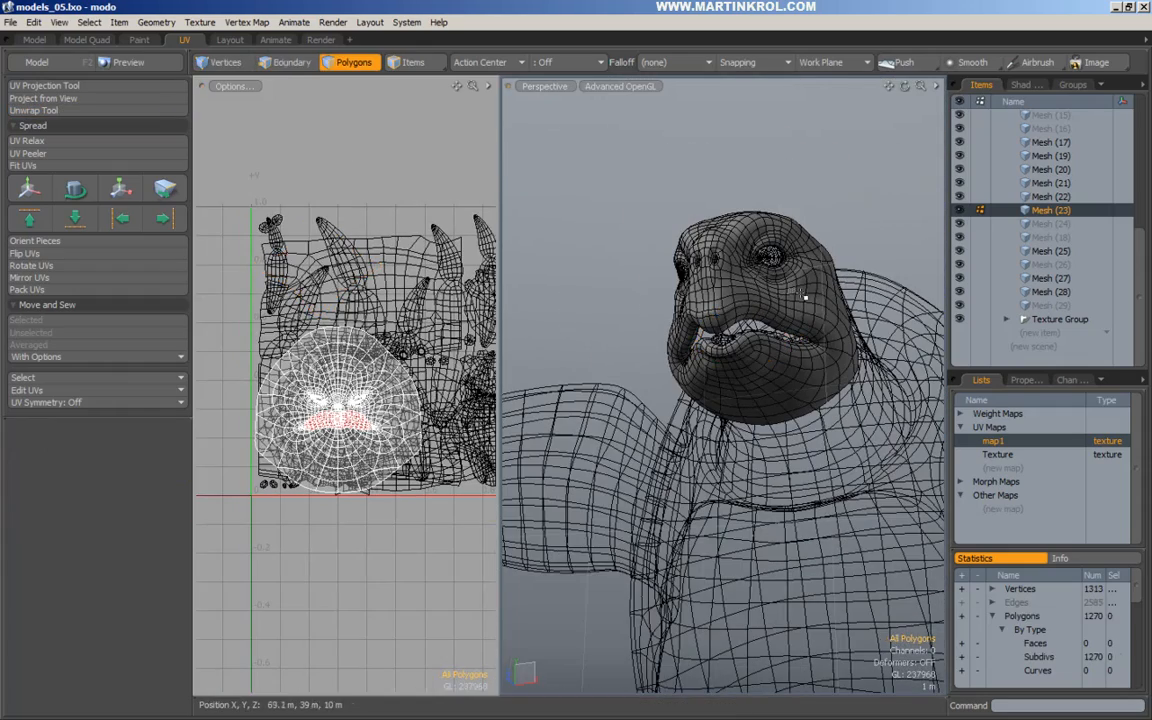
Paste the inner-mouth polygons into Mesh (29) and make the head mesh active again.
{"action": "left_click", "coordinate": [1062, 305]}
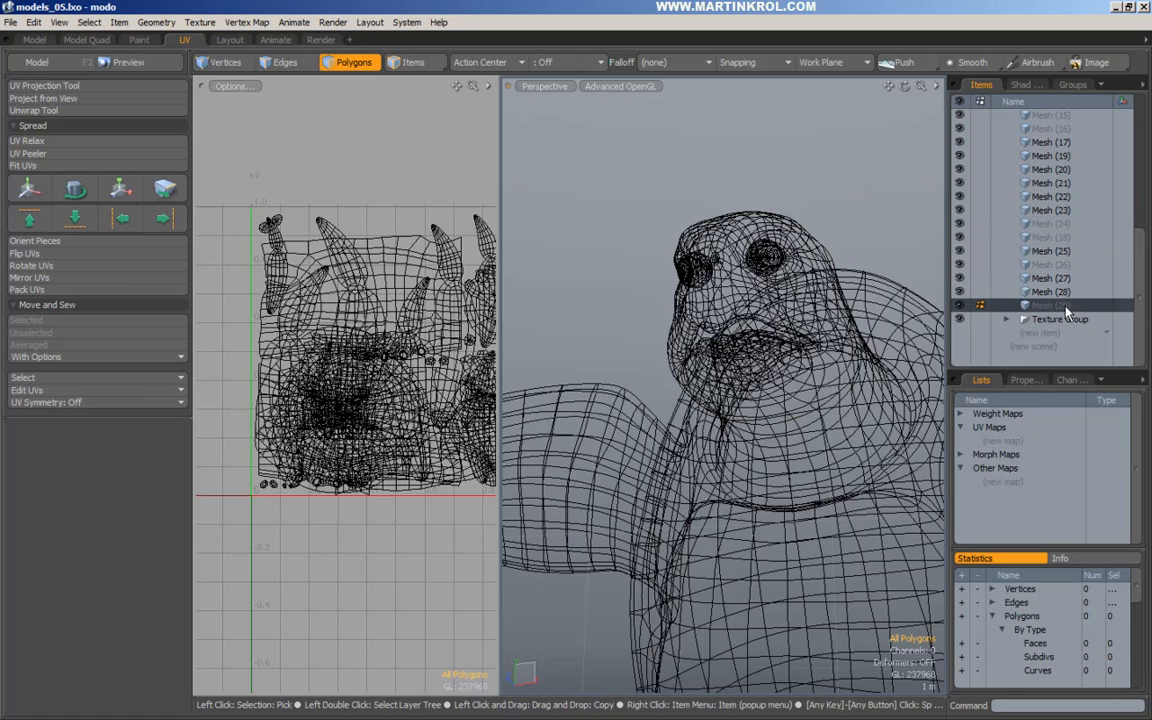
{"action": "double_click", "coordinate": [744, 234]}
{"action": "left_click", "coordinate": [548, 324]}
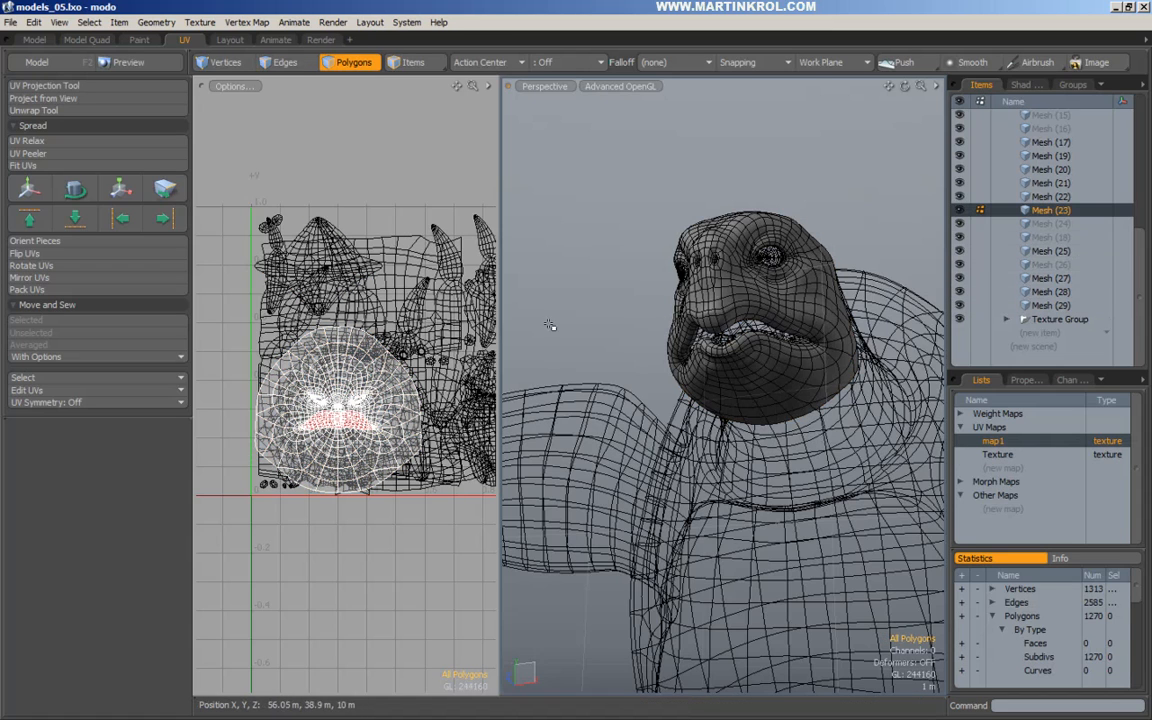
Select all the head's polygons and unwrap them again with Seal Holes enabled.
{"action": "right_click_drag", "start_coordinate": [324, 397], "coordinate": [357, 412], "text": "alt"}
{"action": "mouse_move", "coordinate": [359, 514]}
{"action": "right_mouse_down", "text": "alt"}
{"action": "mouse_move", "coordinate": [335, 507]}
{"action": "mouse_move", "coordinate": [339, 518]}
{"action": "right_mouse_up", "text": "alt"}
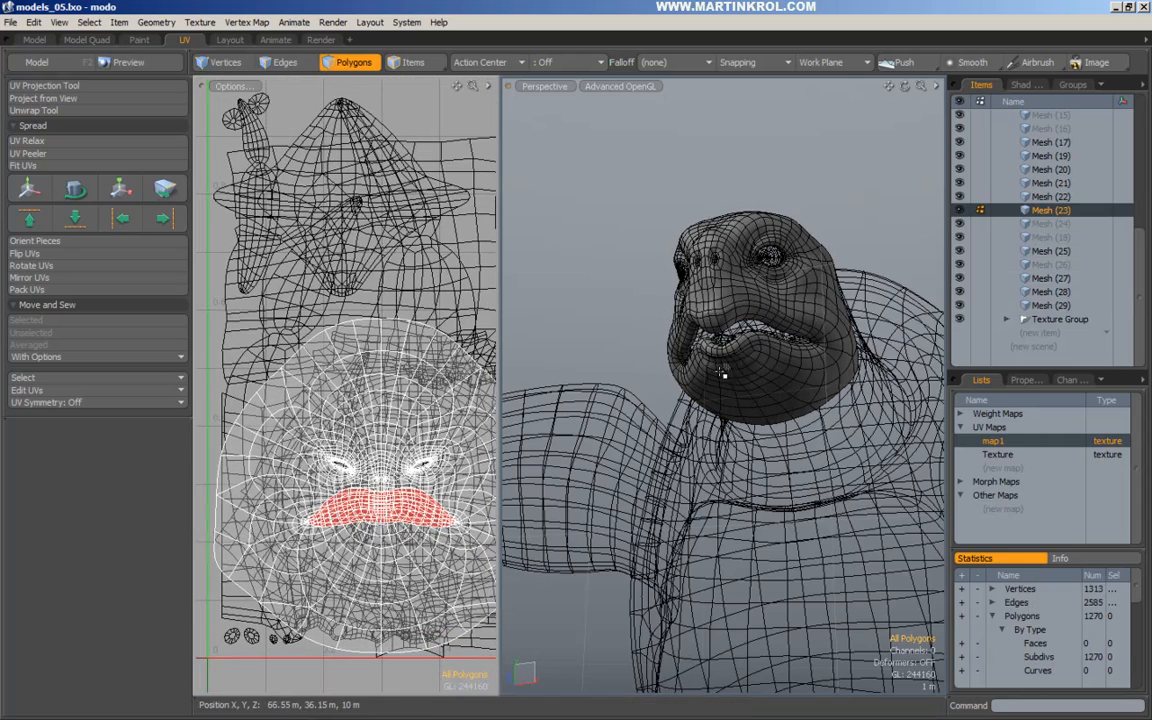
{"action": "double_click", "coordinate": [693, 330]}
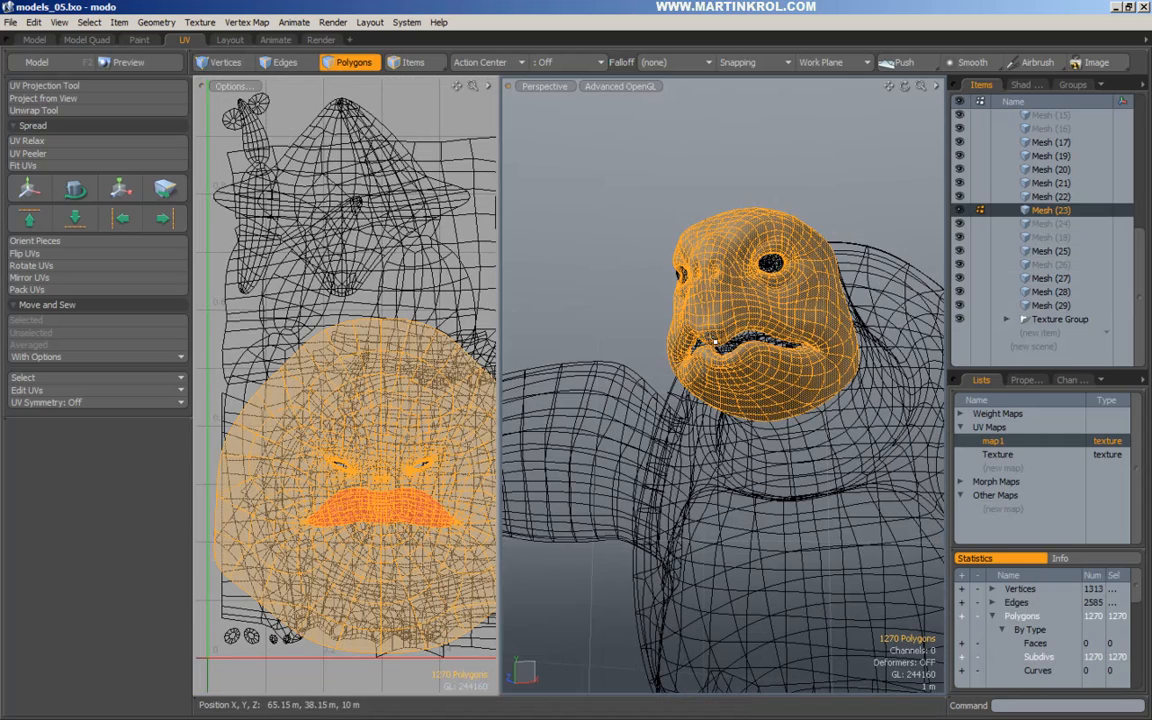
{"action": "left_click", "coordinate": [48, 111]}
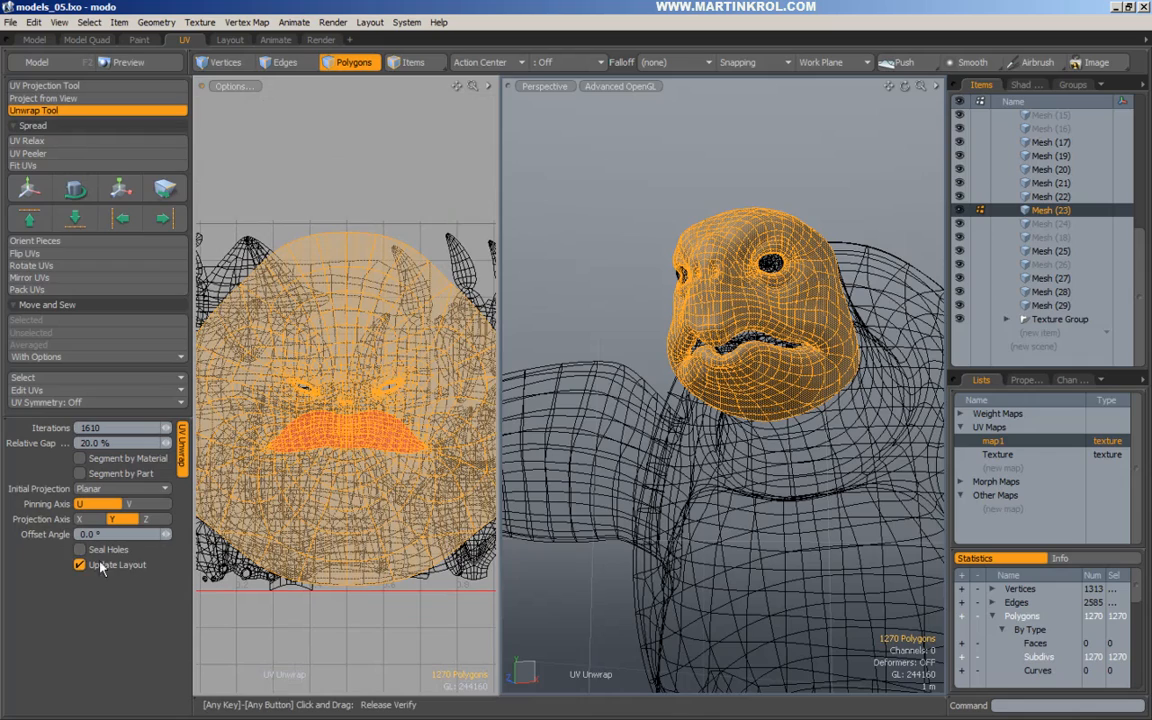
{"action": "left_click", "coordinate": [79, 550]}
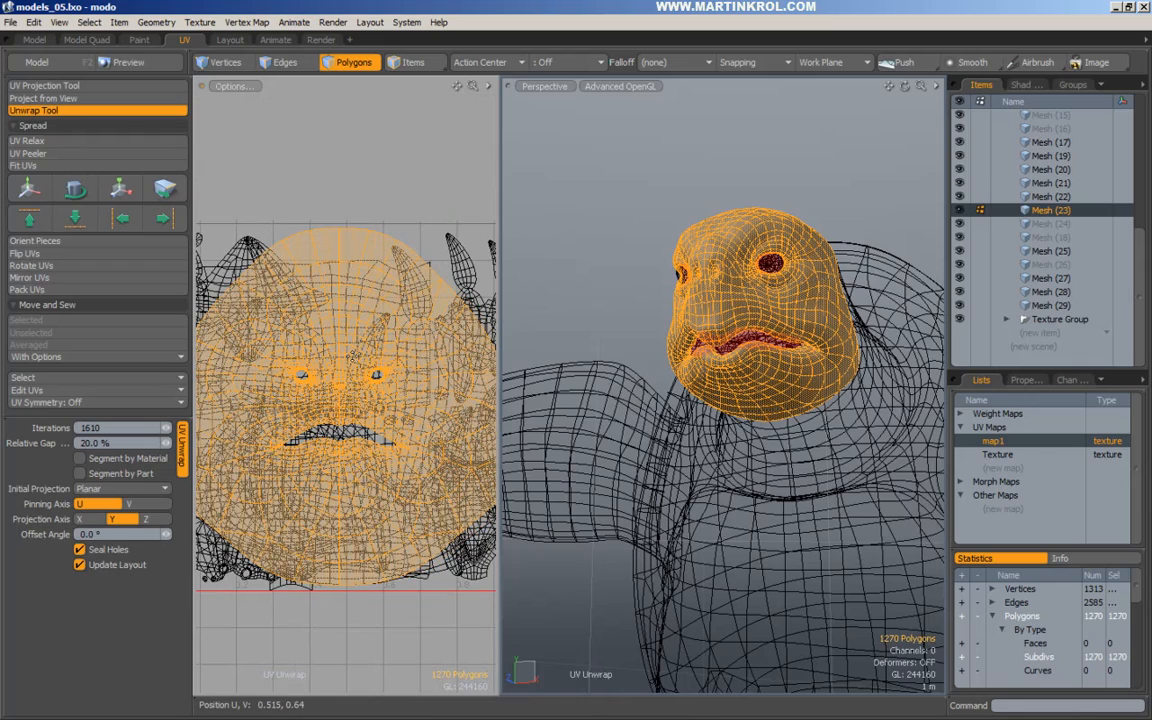
{"action": "scroll", "coordinate": [712, 290], "scroll_direction": "up", "scroll_amount": 3}
{"action": "left_click_drag", "start_coordinate": [712, 290], "coordinate": [706, 345], "text": "alt"}
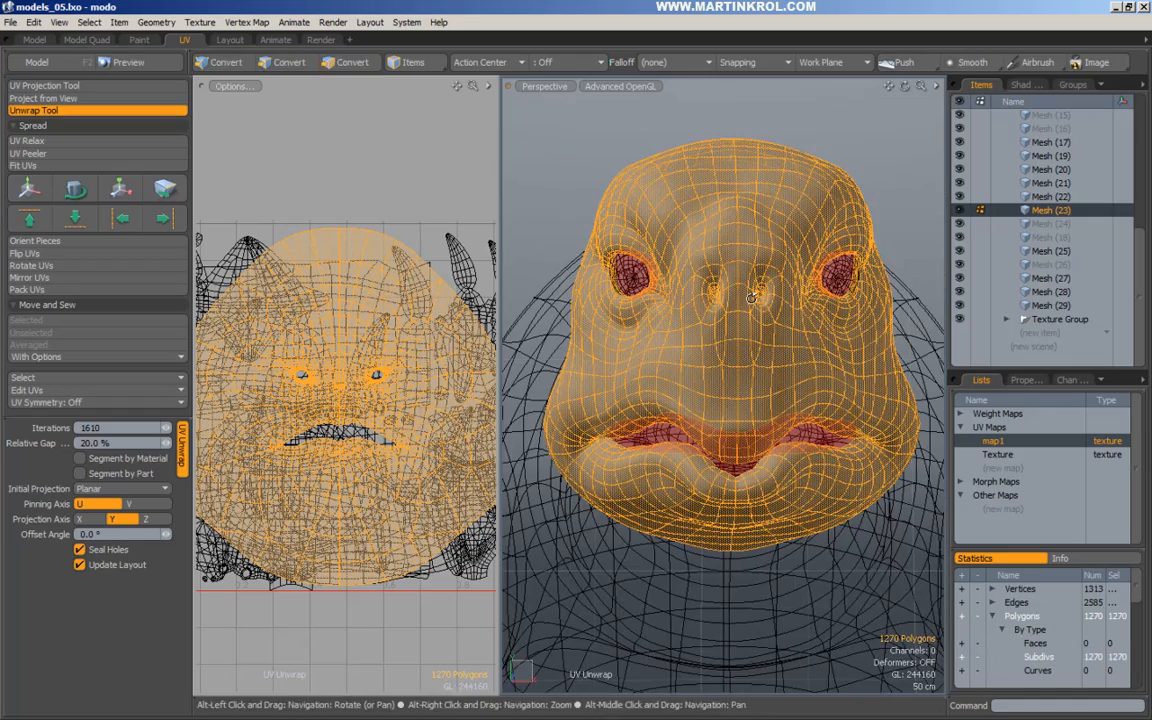
{"action": "left_click_drag", "start_coordinate": [664, 442], "coordinate": [650, 426], "text": "alt"}
{"action": "mouse_move", "coordinate": [850, 438]}
{"action": "left_mouse_down", "text": "alt"}
{"action": "mouse_move", "coordinate": [591, 430]}
{"action": "mouse_move", "coordinate": [771, 433]}
{"action": "mouse_move", "coordinate": [850, 448]}
{"action": "left_mouse_up", "text": "alt"}
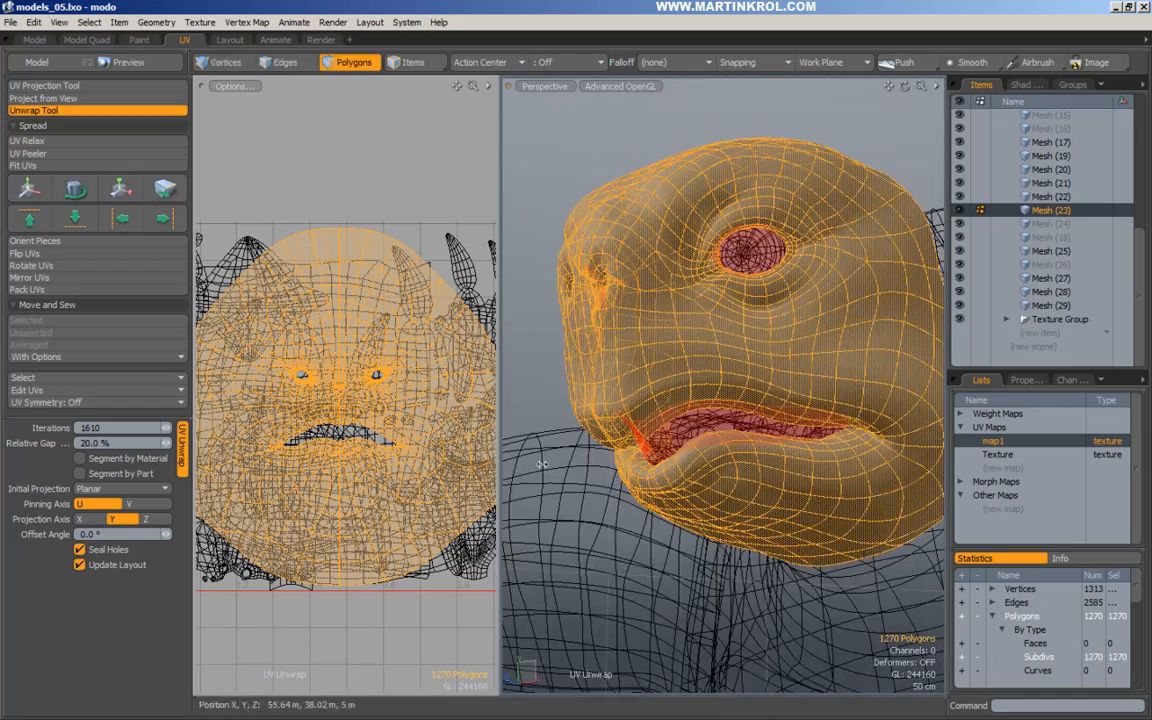
{"action": "key", "text": "space"}
Clear the polygon selection and switch the head mesh from subdivision surfaces to plain faces.
{"action": "left_click", "coordinate": [426, 226]}
{"action": "mouse_move", "coordinate": [408, 445]}
{"action": "right_mouse_down", "text": "alt"}
{"action": "mouse_move", "coordinate": [475, 452]}
{"action": "mouse_move", "coordinate": [372, 438]}
{"action": "mouse_move", "coordinate": [465, 437]}
{"action": "mouse_move", "coordinate": [386, 447]}
{"action": "mouse_move", "coordinate": [408, 444]}
{"action": "right_mouse_up", "text": "alt"}
{"action": "key", "text": "Tab"}
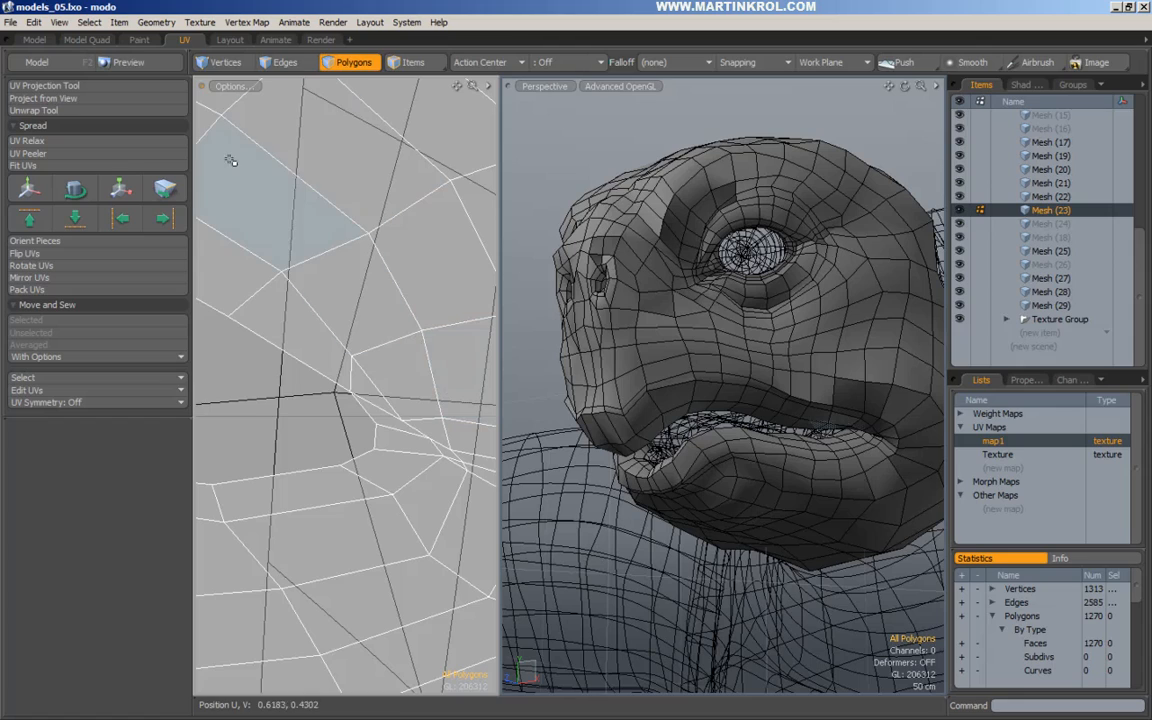
{"action": "right_click_drag", "start_coordinate": [355, 259], "coordinate": [348, 262], "text": "alt"}
{"action": "scroll", "coordinate": [300, 289], "scroll_direction": "down", "scroll_amount": 2}
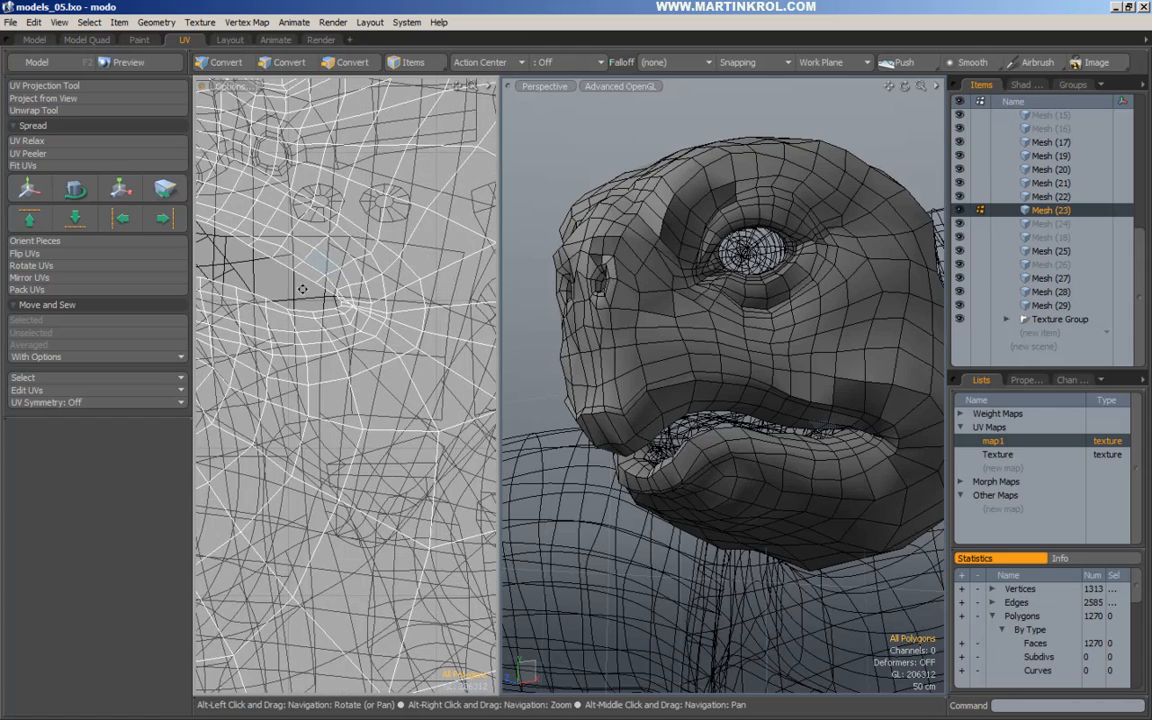
{"action": "scroll", "coordinate": [380, 295], "scroll_direction": "down", "scroll_amount": 4}
Select all the head's polygons and examine the flipped and overlapping UVs around the creature's left nostril.
{"action": "key", "text": "3"}
{"action": "left_click", "coordinate": [340, 232]}
{"action": "double_click", "coordinate": [340, 232]}
{"action": "right_click_drag", "start_coordinate": [313, 227], "coordinate": [600, 235], "text": "alt"}
{"action": "right_click_drag", "start_coordinate": [376, 335], "coordinate": [481, 352], "text": "alt"}
{"action": "left_click_drag", "start_coordinate": [481, 352], "coordinate": [418, 279], "text": "alt"}
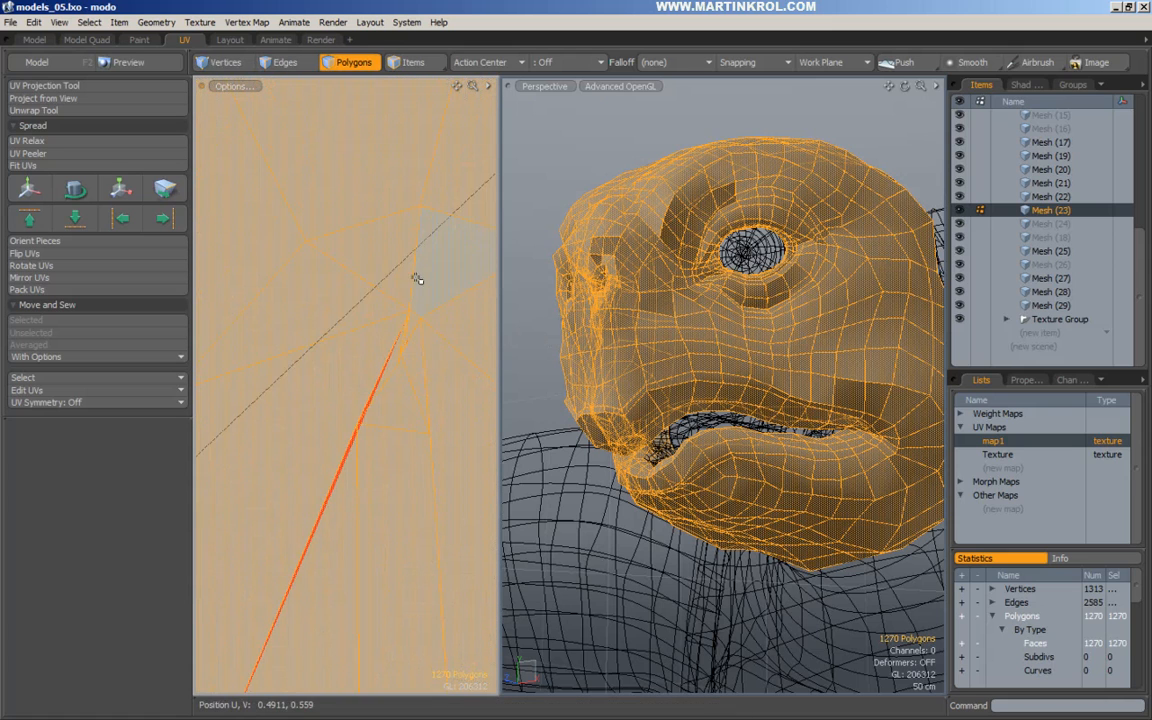
{"action": "left_click", "coordinate": [455, 330]}
Move the crowded outer vertices of the creature's left nostril apart in the UV layout.
{"action": "key", "text": "1"}
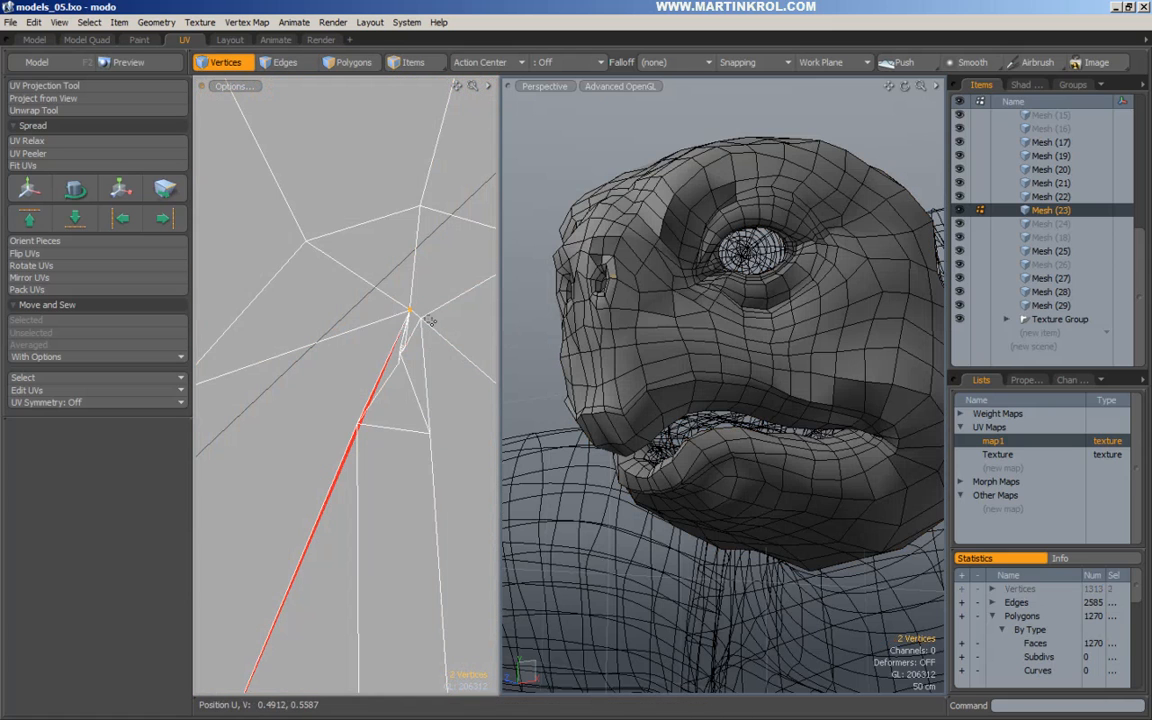
{"action": "right_click_drag", "start_coordinate": [408, 311], "coordinate": [470, 318], "text": "alt"}
{"action": "key", "text": "w"}
{"action": "left_click_drag", "start_coordinate": [460, 321], "coordinate": [346, 375]}
{"action": "right_click_drag", "start_coordinate": [440, 460], "coordinate": [419, 465], "text": "alt"}
{"action": "left_click_drag", "start_coordinate": [419, 465], "coordinate": [419, 377], "text": "alt"}
{"action": "key", "text": "q"}
{"action": "left_click", "coordinate": [392, 413]}
{"action": "key", "text": "w"}
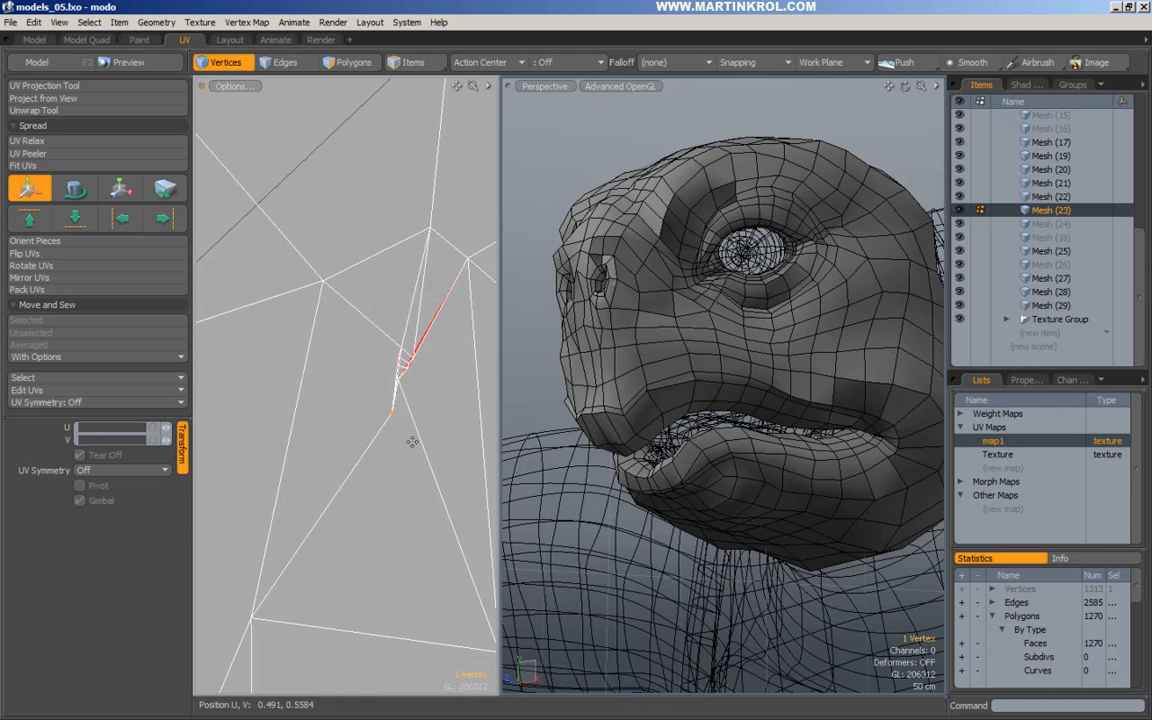
{"action": "left_click_drag", "start_coordinate": [411, 440], "coordinate": [380, 390]}
{"action": "right_click_drag", "start_coordinate": [390, 396], "coordinate": [487, 341], "text": "alt"}
{"action": "key", "text": "q"}
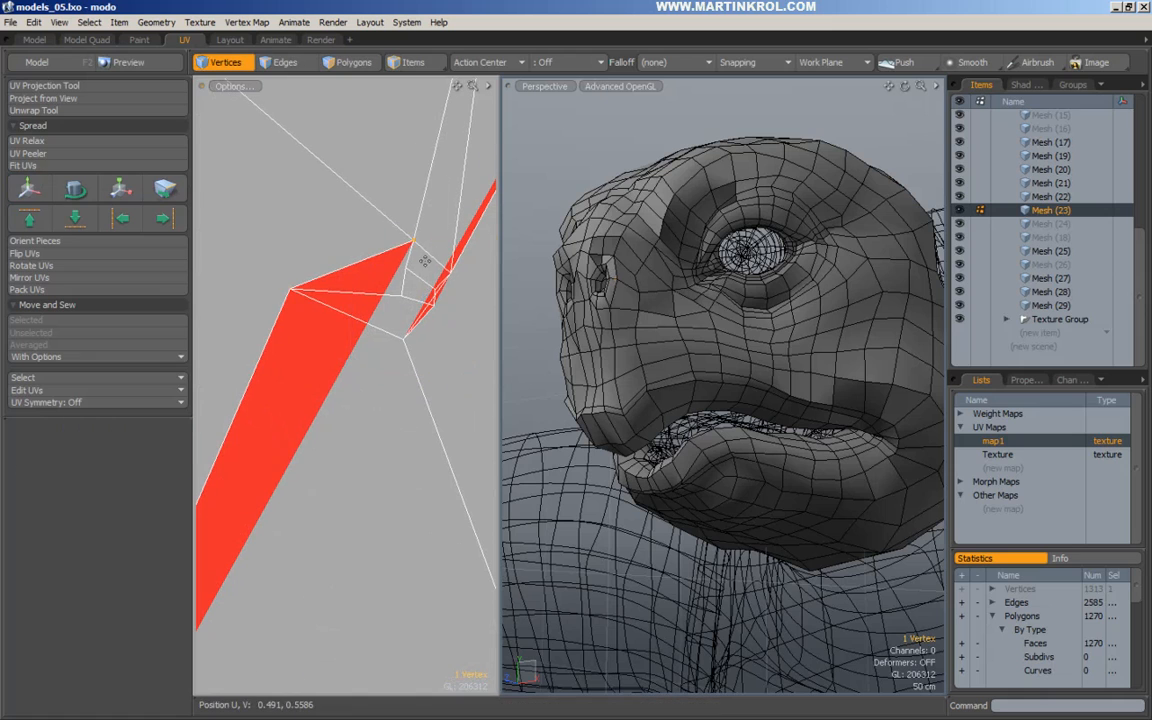
Reposition the inner vertices of the creature's left nostril one at a time to open up its overlapping UV faces.
{"action": "key", "text": "w"}
{"action": "left_click_drag", "start_coordinate": [430, 262], "coordinate": [404, 239]}
{"action": "key", "text": "q"}
{"action": "left_click", "coordinate": [406, 268]}
{"action": "key", "text": "w"}
{"action": "left_click_drag", "start_coordinate": [424, 286], "coordinate": [411, 281]}
{"action": "key", "text": "q"}
{"action": "left_click", "coordinate": [402, 294]}
{"action": "key", "text": "q"}
{"action": "left_click", "coordinate": [425, 299]}
{"action": "key", "text": "w"}
{"action": "left_click_drag", "start_coordinate": [452, 327], "coordinate": [469, 301]}
{"action": "key", "text": "q"}
{"action": "left_click", "coordinate": [428, 272]}
{"action": "key", "text": "w"}
Adjust the remaining border vertices of the creature's left nostril to remove its last flipped UV face.
{"action": "key", "text": "q"}
{"action": "left_click", "coordinate": [452, 273]}
{"action": "key", "text": "w"}
{"action": "right_click_drag", "start_coordinate": [438, 279], "coordinate": [345, 260], "text": "alt"}
{"action": "left_click_drag", "start_coordinate": [389, 256], "coordinate": [381, 293], "text": "alt"}
{"action": "key", "text": "q"}
{"action": "left_click", "coordinate": [363, 259]}
{"action": "key", "text": "w"}
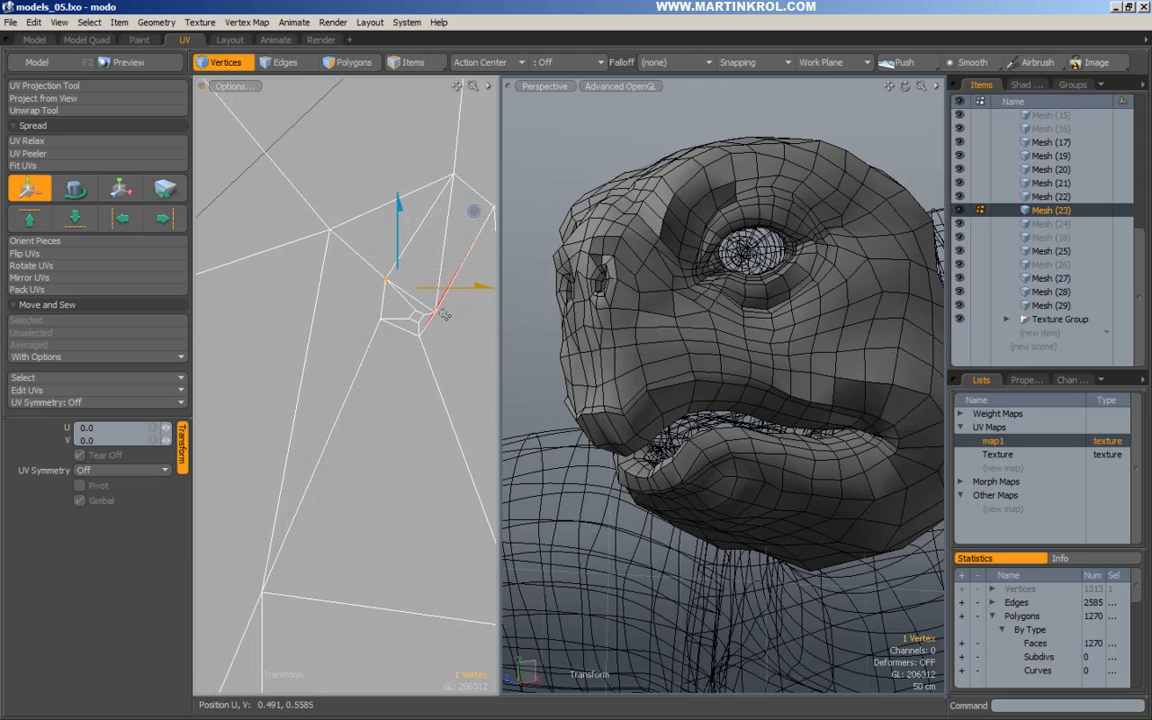
{"action": "key", "text": "q"}
{"action": "left_click", "coordinate": [436, 314]}
{"action": "key", "text": "w"}
{"action": "key", "text": "q"}
{"action": "left_click", "coordinate": [424, 338]}
{"action": "key", "text": "w"}
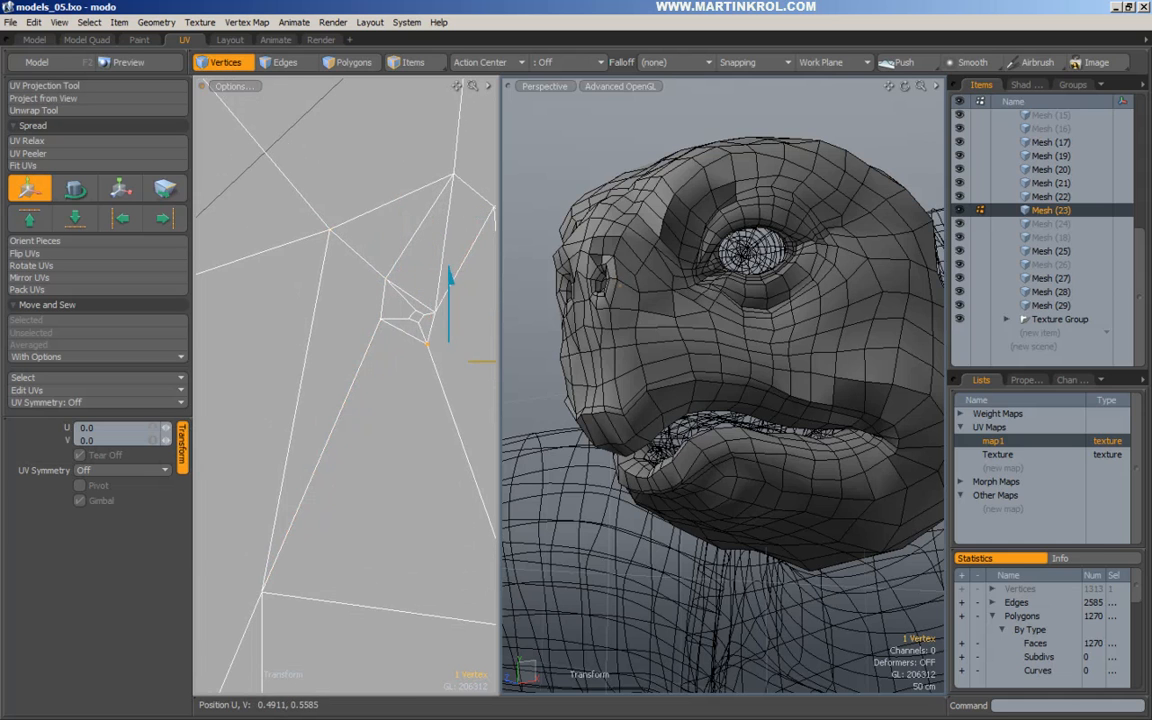
Move the first overlapping vertices of the creature's right nostril apart in the UV layout.
{"action": "right_click_drag", "start_coordinate": [445, 347], "coordinate": [372, 355], "text": "alt"}
{"action": "left_click_drag", "start_coordinate": [463, 345], "coordinate": [370, 338], "text": "alt"}
{"action": "right_click_drag", "start_coordinate": [370, 338], "coordinate": [208, 368], "text": "alt"}
{"action": "left_click_drag", "start_coordinate": [313, 368], "coordinate": [459, 378], "text": "alt"}
{"action": "left_click_drag", "start_coordinate": [594, 345], "coordinate": [705, 365], "text": "alt"}
{"action": "key", "text": "q"}
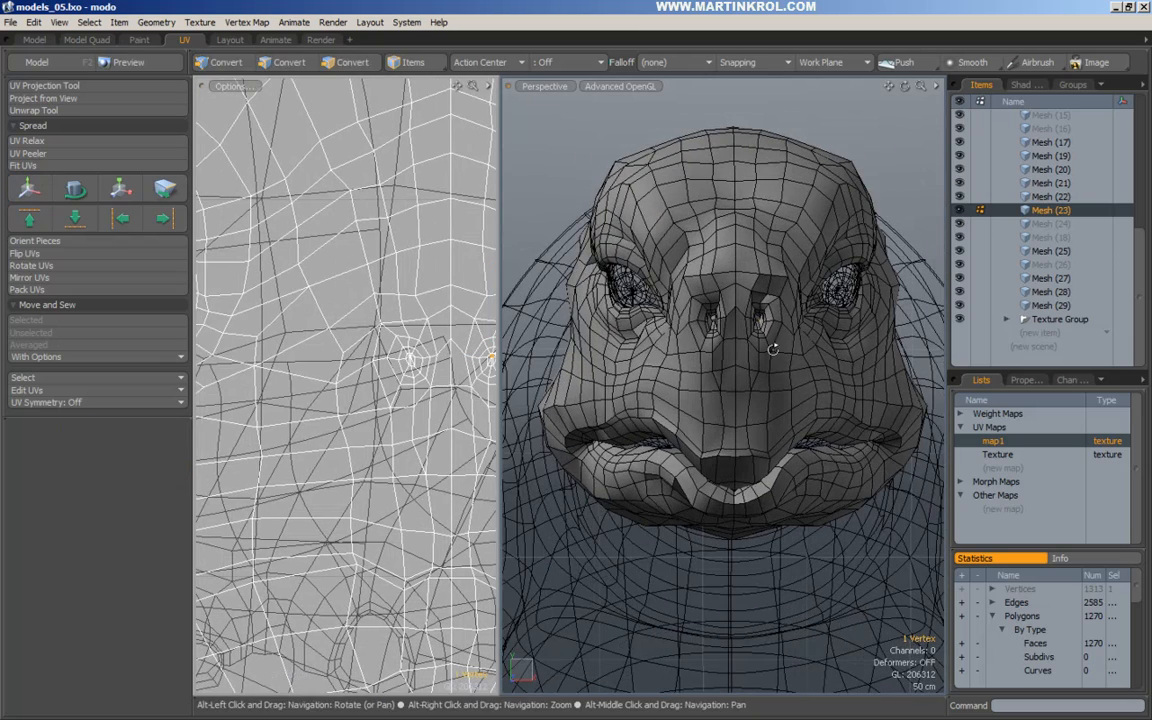
{"action": "mouse_move", "coordinate": [414, 366]}
{"action": "right_mouse_down", "text": "alt"}
{"action": "mouse_move", "coordinate": [419, 329]}
{"action": "mouse_move", "coordinate": [463, 380]}
{"action": "mouse_move", "coordinate": [360, 336]}
{"action": "mouse_move", "coordinate": [395, 372]}
{"action": "right_mouse_up", "text": "alt"}
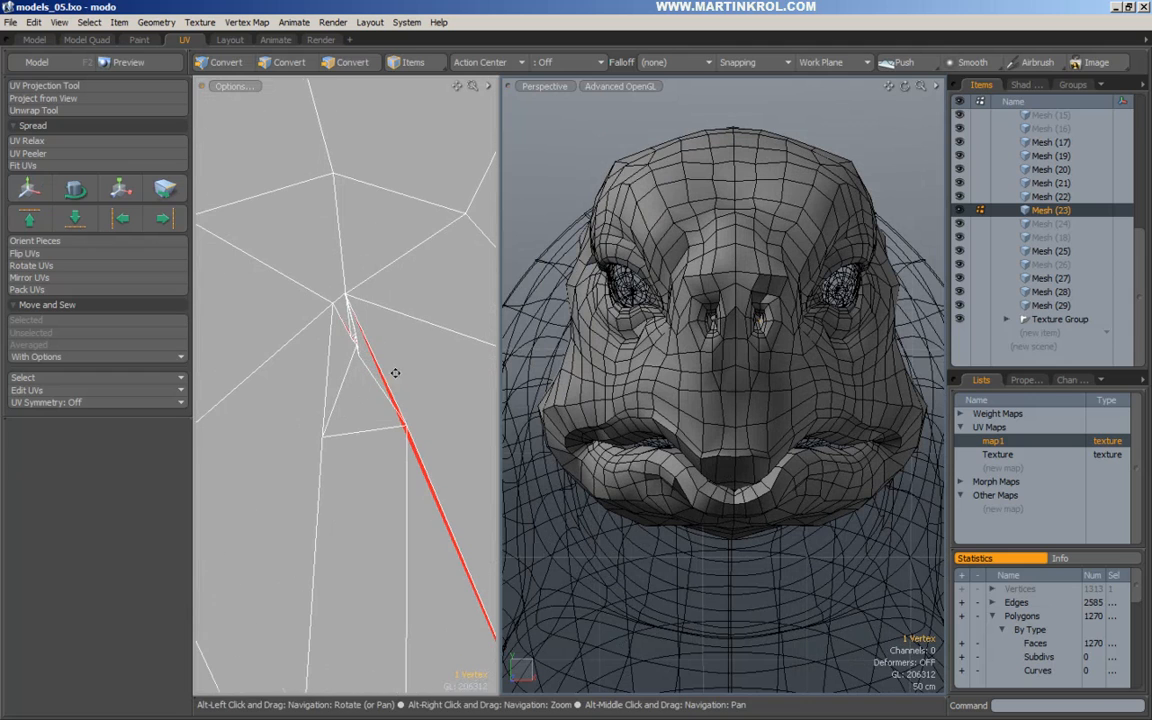
{"action": "left_click", "coordinate": [333, 303]}
{"action": "key", "text": "w"}
{"action": "left_click_drag", "start_coordinate": [359, 322], "coordinate": [309, 351]}
{"action": "right_click_drag", "start_coordinate": [336, 332], "coordinate": [506, 332], "text": "alt"}
{"action": "key", "text": "q"}
{"action": "key", "text": "w"}
{"action": "left_click_drag", "start_coordinate": [388, 372], "coordinate": [363, 378]}
Shift the inner vertices of the creature's right nostril down to spread out its cramped UV faces.
{"action": "key", "text": "q"}
{"action": "left_click", "coordinate": [406, 385]}
{"action": "key", "text": "w"}
{"action": "left_click_drag", "start_coordinate": [440, 401], "coordinate": [397, 437]}
{"action": "key", "text": "q"}
{"action": "left_click", "coordinate": [398, 375]}
{"action": "key", "text": "w"}
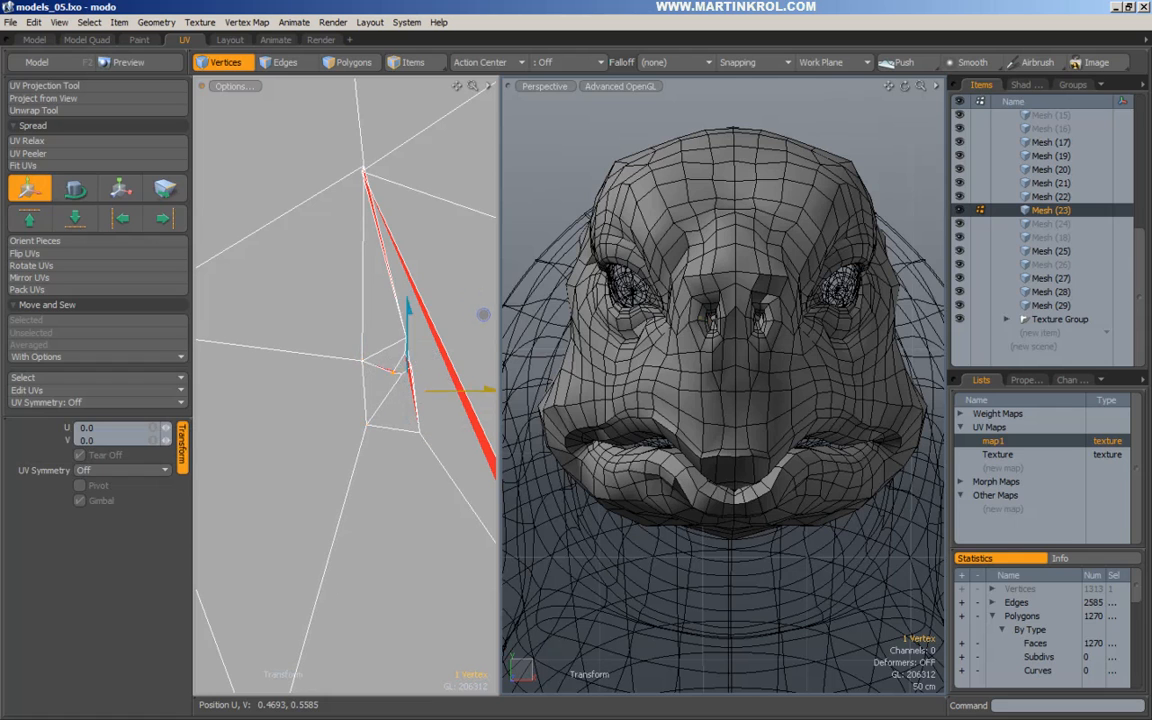
{"action": "key", "text": "q"}
{"action": "left_click", "coordinate": [407, 377]}
{"action": "key", "text": "w"}
{"action": "left_click_drag", "start_coordinate": [418, 391], "coordinate": [404, 414]}
{"action": "key", "text": "q"}
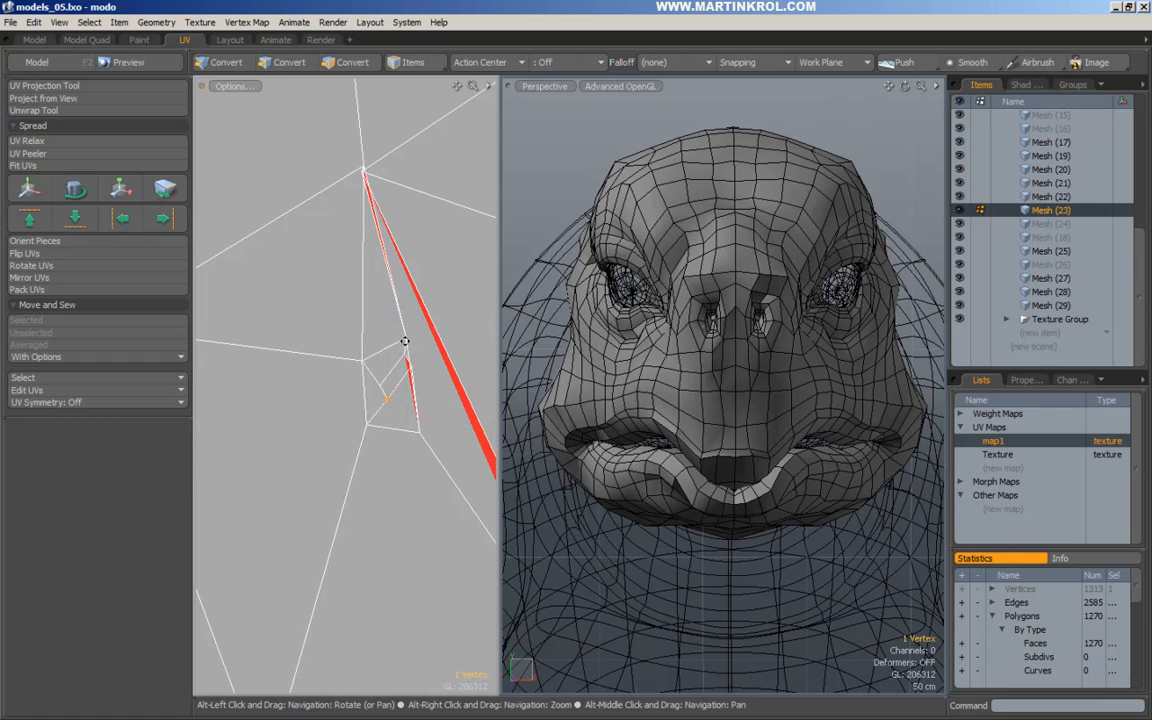
Nudge the top vertex of the creature's right nostril ring in the UV layout.
{"action": "right_click_drag", "start_coordinate": [406, 342], "coordinate": [421, 348], "text": "alt"}
{"action": "left_click", "coordinate": [408, 338]}
{"action": "key", "text": "w"}
{"action": "left_click_drag", "start_coordinate": [428, 345], "coordinate": [424, 342]}
{"action": "right_click_drag", "start_coordinate": [421, 348], "coordinate": [378, 244], "text": "alt"}
{"action": "right_click_drag", "start_coordinate": [355, 165], "coordinate": [419, 186], "text": "alt"}
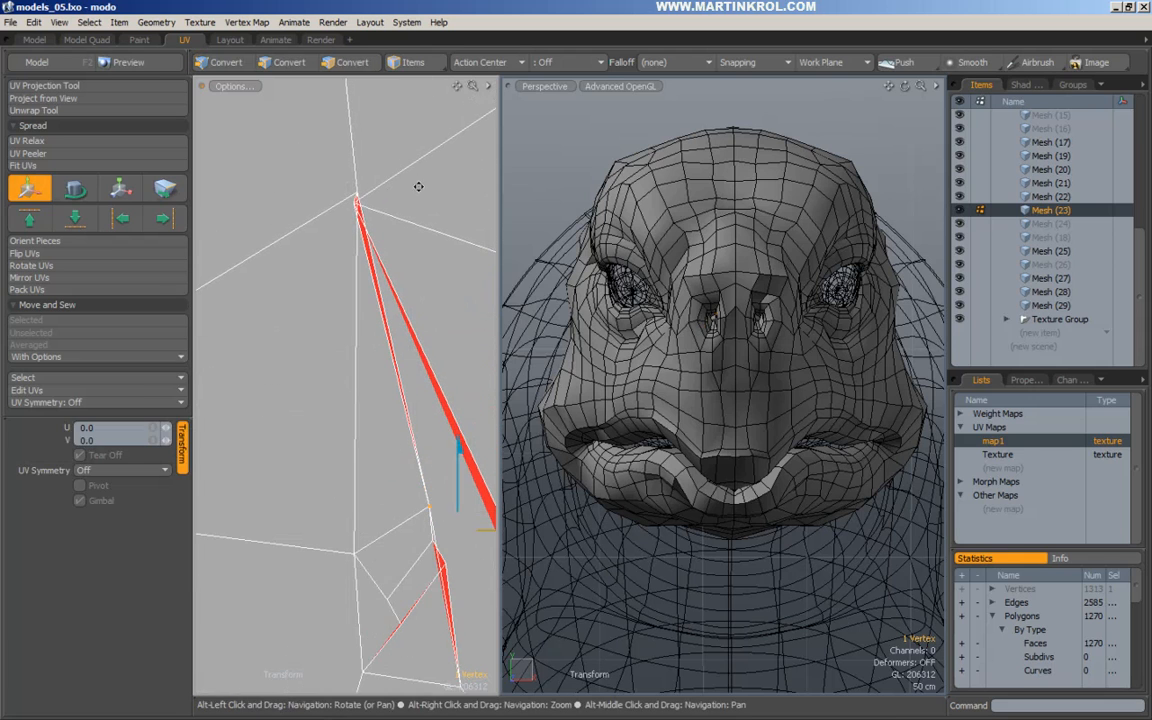
Move the vertex at the tip of the long flipped UV face above the right nostril sideways to unfold the face.
{"action": "key", "text": "q"}
{"action": "left_click", "coordinate": [359, 204]}
{"action": "key", "text": "w"}
{"action": "left_click_drag", "start_coordinate": [383, 218], "coordinate": [488, 221]}
{"action": "right_click_drag", "start_coordinate": [357, 240], "coordinate": [275, 268], "text": "alt"}
{"action": "left_click_drag", "start_coordinate": [428, 295], "coordinate": [380, 263], "text": "alt"}
{"action": "key", "text": "q"}
{"action": "right_click_drag", "start_coordinate": [380, 424], "coordinate": [380, 447], "text": "alt"}
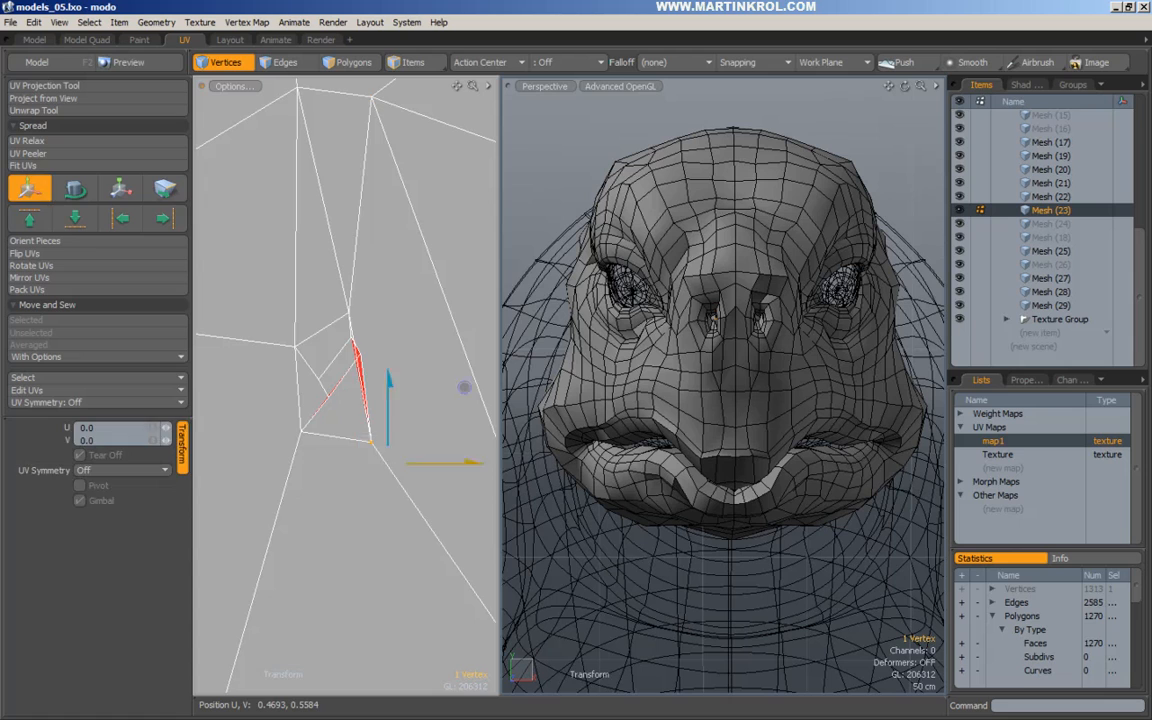
Pull the lower border vertices of the right nostril outward to clear the remaining flipped UV faces.
{"action": "key", "text": "w"}
{"action": "left_click_drag", "start_coordinate": [388, 466], "coordinate": [453, 410]}
{"action": "key", "text": "q"}
{"action": "key", "text": "w"}
{"action": "left_click_drag", "start_coordinate": [342, 453], "coordinate": [360, 475]}
{"action": "key", "text": "q"}
Move the side and top vertices of the right nostril's ring outward to widen its UV faces.
{"action": "left_click", "coordinate": [294, 349]}
{"action": "key", "text": "w"}
{"action": "left_click_drag", "start_coordinate": [318, 353], "coordinate": [277, 364]}
{"action": "key", "text": "q"}
{"action": "left_click", "coordinate": [349, 313]}
{"action": "key", "text": "w"}
{"action": "left_click_drag", "start_coordinate": [373, 322], "coordinate": [387, 306]}
{"action": "key", "text": "q"}
Reposition the outer vertices surrounding the right nostril to even out the spacing of the UV faces.
{"action": "left_click", "coordinate": [435, 385]}
{"action": "key", "text": "w"}
{"action": "left_click_drag", "start_coordinate": [456, 404], "coordinate": [411, 413]}
{"action": "right_click_drag", "start_coordinate": [459, 410], "coordinate": [450, 412], "text": "alt"}
{"action": "left_click_drag", "start_coordinate": [450, 412], "coordinate": [352, 380], "text": "alt"}
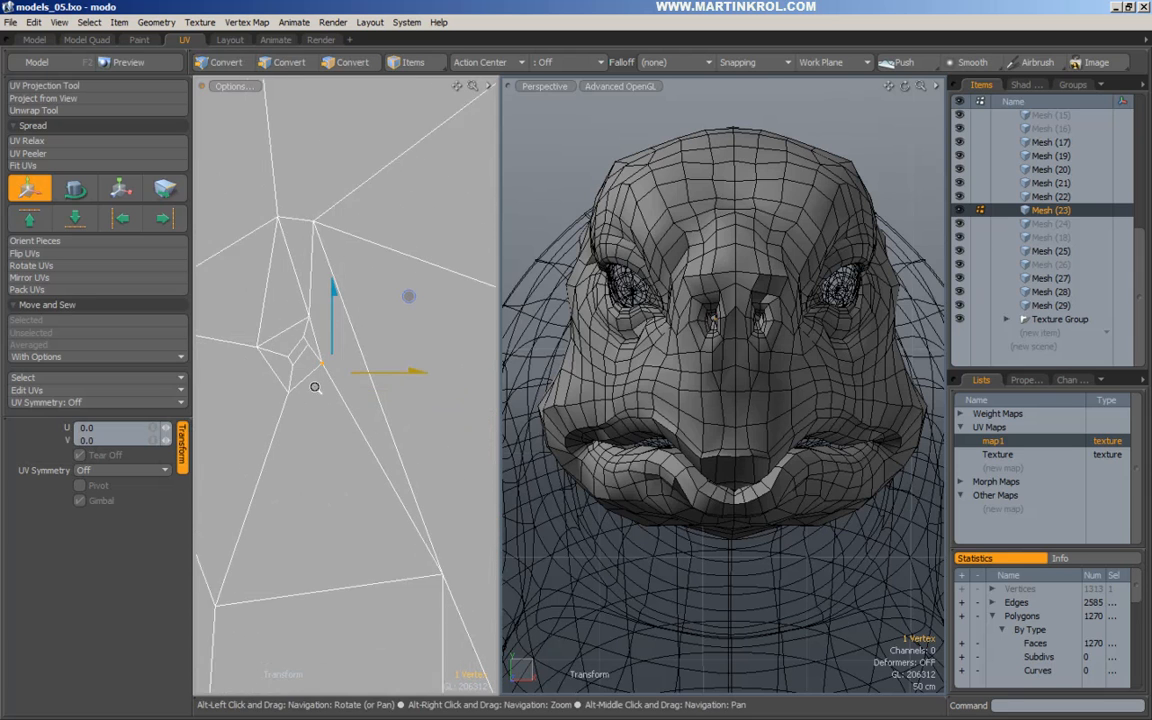
{"action": "right_click_drag", "start_coordinate": [352, 380], "coordinate": [326, 382], "text": "alt"}
{"action": "key", "text": "q"}
{"action": "left_click", "coordinate": [433, 558]}
{"action": "key", "text": "w"}
{"action": "left_click_drag", "start_coordinate": [458, 579], "coordinate": [472, 561]}
{"action": "key", "text": "q"}
{"action": "left_click", "coordinate": [317, 236]}
{"action": "key", "text": "w"}
{"action": "left_click_drag", "start_coordinate": [352, 265], "coordinate": [393, 275]}
Move the first crowded lip vertex at the creature's right mouth corner apart in the UV layout.
{"action": "right_click_drag", "start_coordinate": [357, 283], "coordinate": [130, 328], "text": "alt"}
{"action": "left_click_drag", "start_coordinate": [377, 307], "coordinate": [363, 319], "text": "alt"}
{"action": "right_click_drag", "start_coordinate": [400, 338], "coordinate": [430, 328], "text": "alt"}
{"action": "left_click_drag", "start_coordinate": [413, 334], "coordinate": [451, 374], "text": "alt"}
{"action": "right_click_drag", "start_coordinate": [454, 350], "coordinate": [140, 378], "text": "alt"}
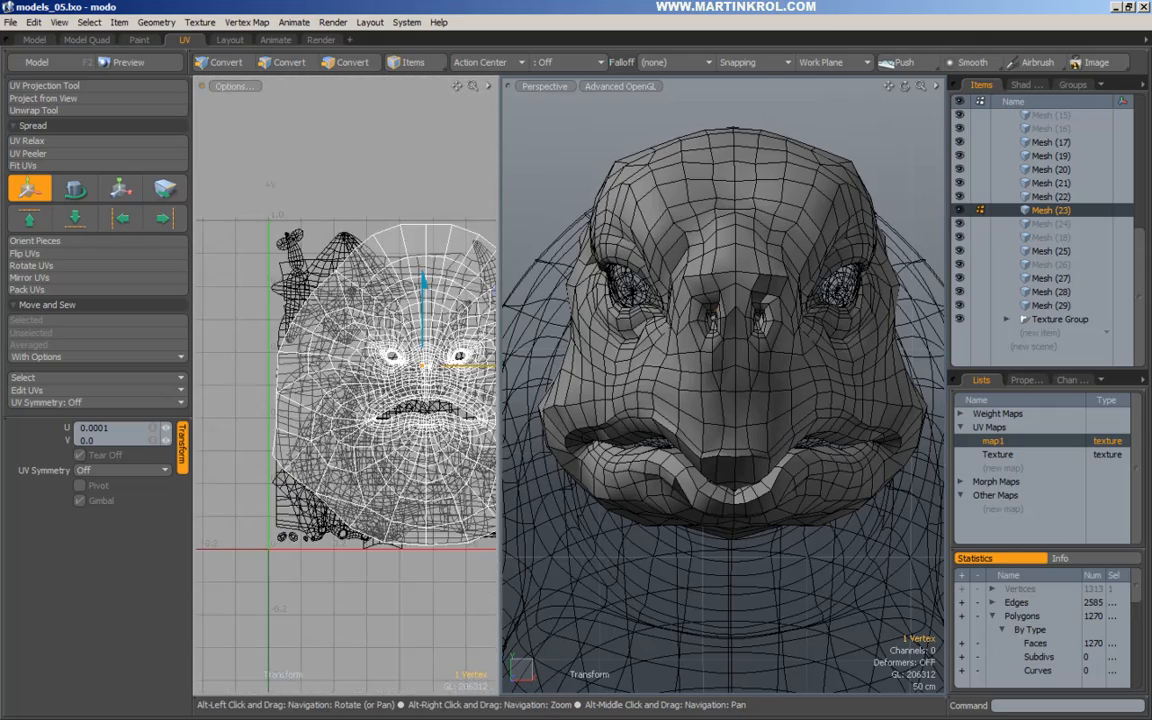
{"action": "left_click_drag", "start_coordinate": [423, 471], "coordinate": [325, 382], "text": "alt"}
{"action": "key", "text": "q"}
{"action": "left_click", "coordinate": [350, 445]}
{"action": "right_click_drag", "start_coordinate": [350, 400], "coordinate": [485, 362], "text": "alt"}
{"action": "left_click_drag", "start_coordinate": [430, 310], "coordinate": [419, 361], "text": "alt"}
{"action": "right_click_drag", "start_coordinate": [419, 361], "coordinate": [335, 335], "text": "alt"}
{"action": "left_click_drag", "start_coordinate": [357, 322], "coordinate": [451, 345], "text": "alt"}
{"action": "right_click_drag", "start_coordinate": [228, 378], "coordinate": [368, 367], "text": "alt"}
{"action": "left_click", "coordinate": [352, 336]}
{"action": "key", "text": "w"}
{"action": "key", "text": "q"}
{"action": "left_click_drag", "start_coordinate": [374, 350], "coordinate": [297, 371]}
Adjust the remaining lip vertices at the creature's right mouth corner to open up its UV faces.
{"action": "left_click", "coordinate": [303, 335]}
{"action": "key", "text": "w"}
{"action": "key", "text": "q"}
{"action": "left_click", "coordinate": [296, 368]}
{"action": "key", "text": "w"}
{"action": "key", "text": "q"}
{"action": "left_click", "coordinate": [282, 389]}
{"action": "key", "text": "w"}
{"action": "key", "text": "q"}
{"action": "key", "text": "w"}
{"action": "left_click_drag", "start_coordinate": [373, 335], "coordinate": [405, 377]}
Move the first cramped vertex at the creature's left mouth corner away from its neighbours in the UV layout.
{"action": "right_click_drag", "start_coordinate": [405, 377], "coordinate": [310, 375], "text": "alt"}
{"action": "left_click_drag", "start_coordinate": [345, 375], "coordinate": [174, 378], "text": "alt"}
{"action": "right_click_drag", "start_coordinate": [325, 388], "coordinate": [400, 400], "text": "alt"}
{"action": "right_click", "coordinate": [388, 396]}
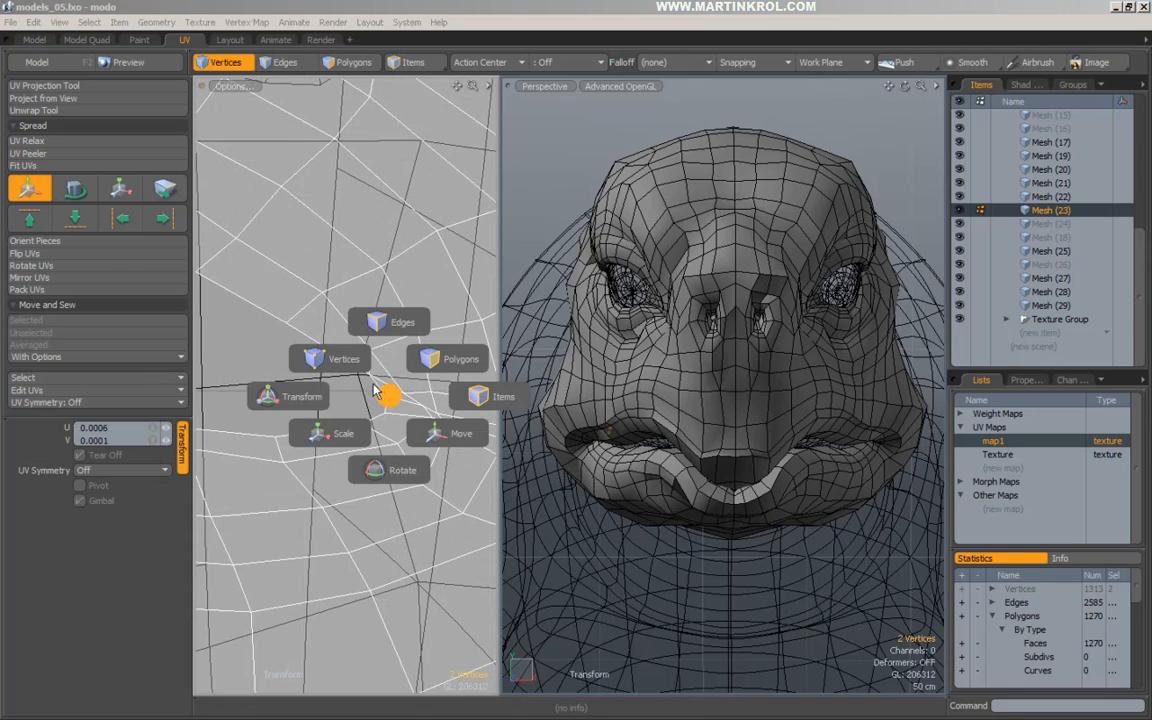
{"action": "left_click", "coordinate": [387, 390]}
{"action": "key", "text": "space"}
{"action": "left_click_drag", "start_coordinate": [388, 398], "coordinate": [390, 421]}
{"action": "key", "text": "w"}
{"action": "right_click_drag", "start_coordinate": [424, 400], "coordinate": [440, 400], "text": "alt"}
Reposition the next vertices along the creature's left mouth corner to spread their UV faces.
{"action": "key", "text": "space"}
{"action": "left_click", "coordinate": [400, 386]}
{"action": "key", "text": "w"}
{"action": "left_click_drag", "start_coordinate": [406, 406], "coordinate": [457, 426]}
{"action": "key", "text": "space"}
{"action": "left_click", "coordinate": [434, 389]}
{"action": "key", "text": "w"}
{"action": "key", "text": "space"}
{"action": "left_click", "coordinate": [439, 411]}
{"action": "key", "text": "w"}
{"action": "key", "text": "space"}
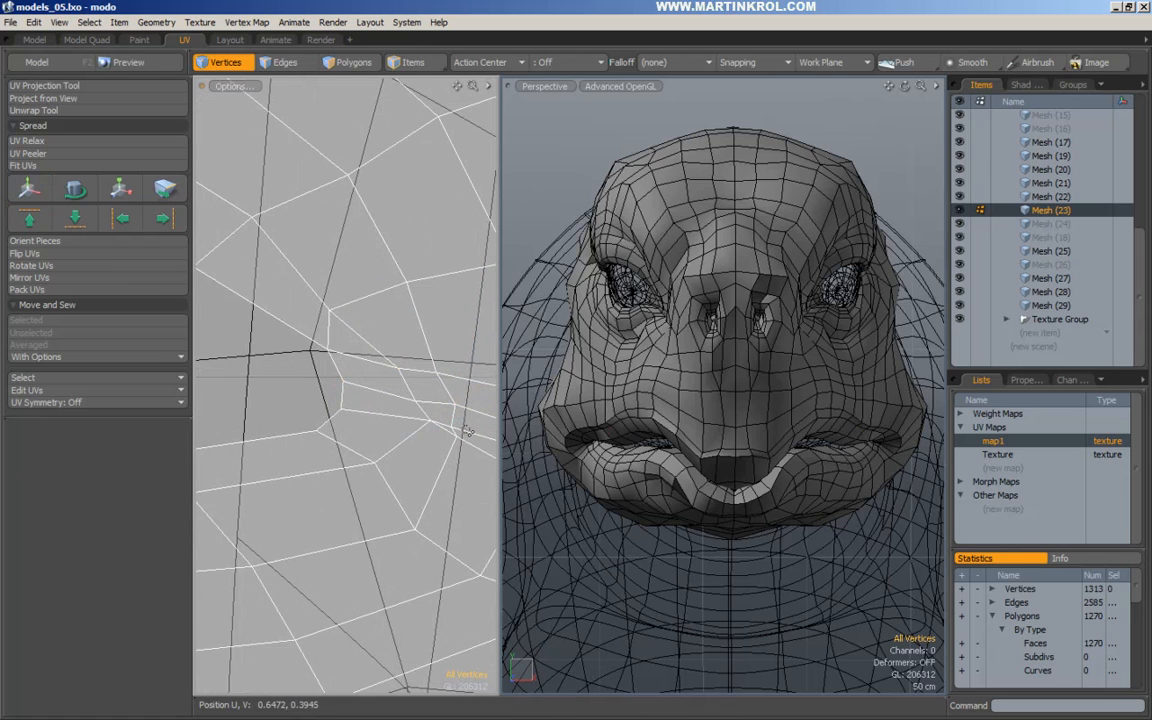
Shift the lip vertices farther along the creature's left mouth corner to even out the UV spacing.
{"action": "left_click", "coordinate": [454, 429]}
{"action": "key", "text": "w"}
{"action": "left_click_drag", "start_coordinate": [455, 430], "coordinate": [451, 369]}
{"action": "key", "text": "space"}
{"action": "left_click", "coordinate": [436, 428]}
{"action": "key", "text": "w"}
{"action": "key", "text": "space"}
{"action": "key", "text": "w"}
{"action": "key", "text": "space"}
{"action": "left_click", "coordinate": [458, 408]}
{"action": "key", "text": "w"}
{"action": "key", "text": "space"}
Fine-tune the last tightly packed lip vertices beside the creature's left mouth corner in the UV layout.
{"action": "left_click", "coordinate": [441, 374]}
{"action": "key", "text": "w"}
{"action": "key", "text": "space"}
{"action": "key", "text": "w"}
{"action": "left_click_drag", "start_coordinate": [465, 458], "coordinate": [460, 465]}
{"action": "key", "text": "space"}
{"action": "left_click", "coordinate": [463, 479]}
{"action": "right_click_drag", "start_coordinate": [463, 479], "coordinate": [432, 483], "text": "alt"}
{"action": "left_click", "coordinate": [428, 479]}
{"action": "key", "text": "w"}
{"action": "left_click_drag", "start_coordinate": [430, 480], "coordinate": [427, 479]}
{"action": "right_click_drag", "start_coordinate": [427, 479], "coordinate": [374, 435], "text": "alt"}
{"action": "key", "text": "space"}
{"action": "left_click", "coordinate": [338, 436]}
Assign the uvTest material to all polygons of the head mesh.
{"action": "key", "text": "a"}
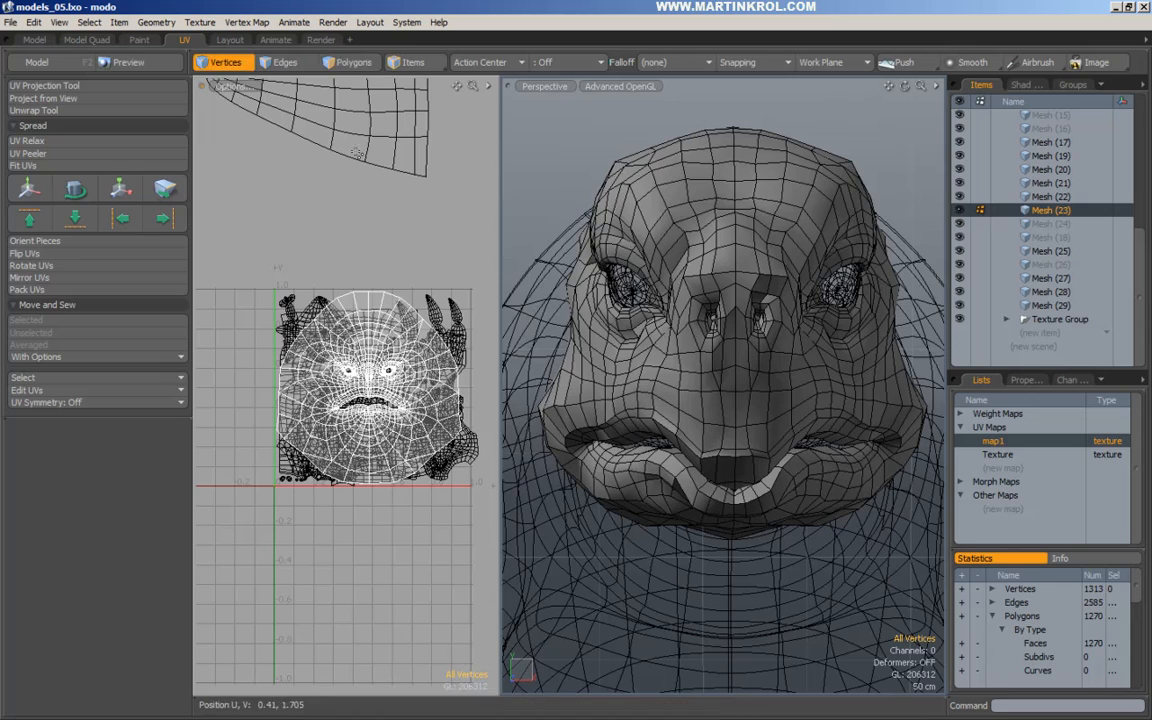
{"action": "left_click", "coordinate": [358, 63]}
{"action": "mouse_move", "coordinate": [600, 300]}
{"action": "left_mouse_down", "text": "alt"}
{"action": "mouse_move", "coordinate": [669, 296]}
{"action": "mouse_move", "coordinate": [612, 308]}
{"action": "left_mouse_up", "text": "alt"}
{"action": "key", "text": "m"}
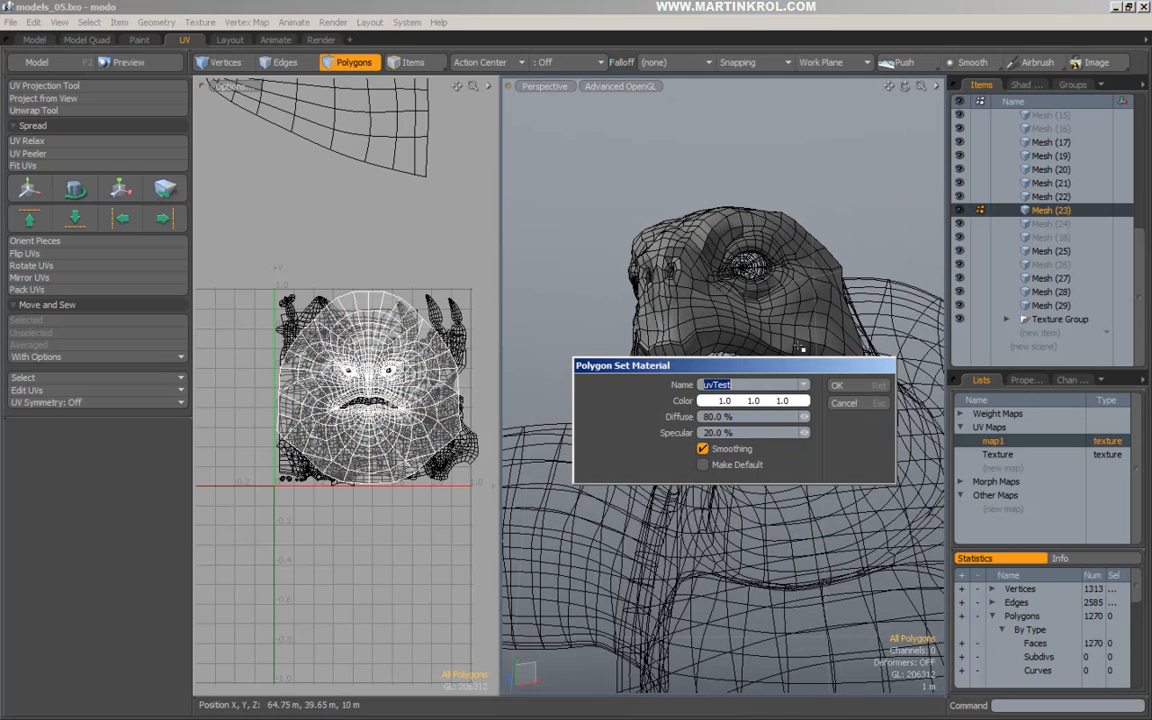
{"action": "left_click", "coordinate": [858, 388]}
Examine the test texture on the creature's head from several angles for stretching and scale differences.
{"action": "left_click_drag", "start_coordinate": [700, 300], "coordinate": [720, 270], "text": "alt"}
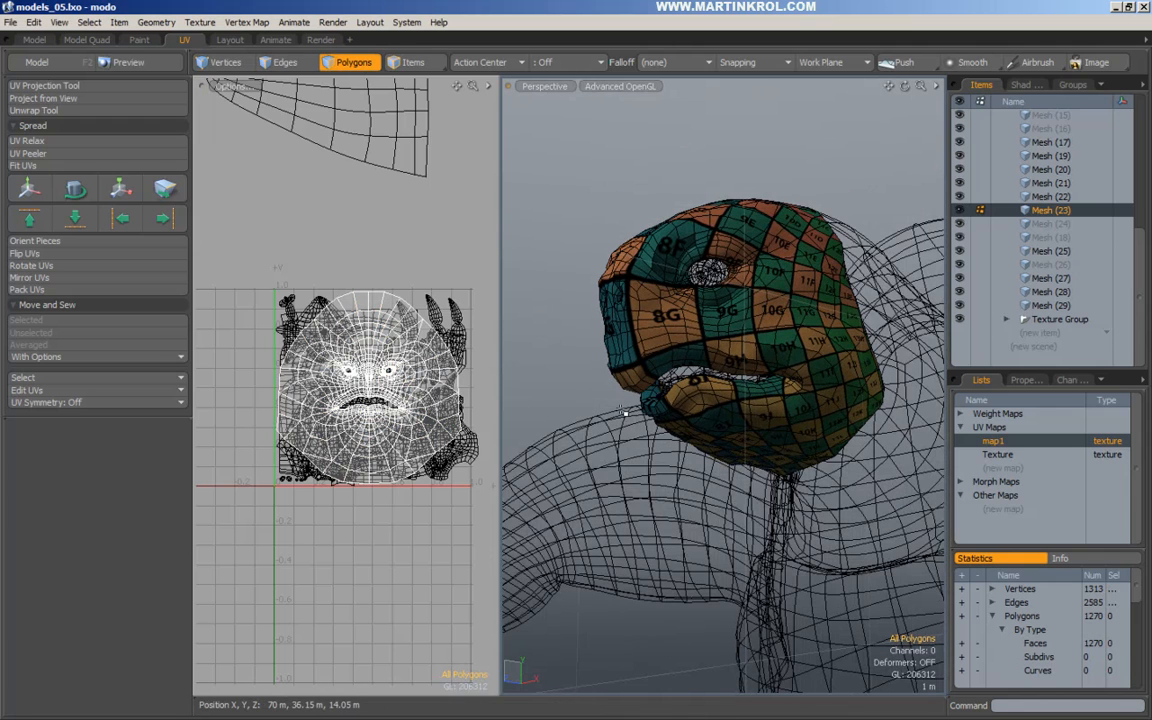
{"action": "scroll", "coordinate": [675, 337], "scroll_direction": "down", "scroll_amount": 3}
{"action": "left_click_drag", "start_coordinate": [675, 337], "coordinate": [832, 382], "text": "alt"}
{"action": "left_click", "coordinate": [811, 327]}
{"action": "scroll", "coordinate": [832, 382], "scroll_direction": "up", "scroll_amount": 2}
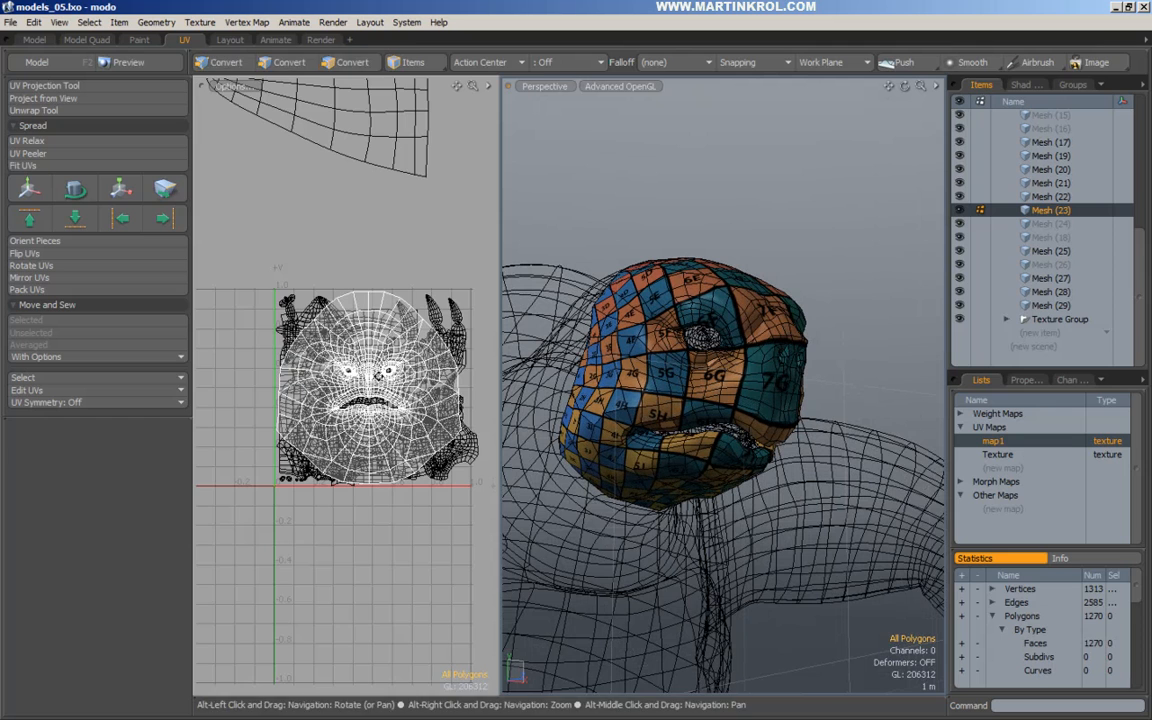
{"action": "scroll", "coordinate": [407, 383], "scroll_direction": "up", "scroll_amount": 2}
{"action": "left_click_drag", "start_coordinate": [592, 378], "coordinate": [645, 374], "text": "alt"}
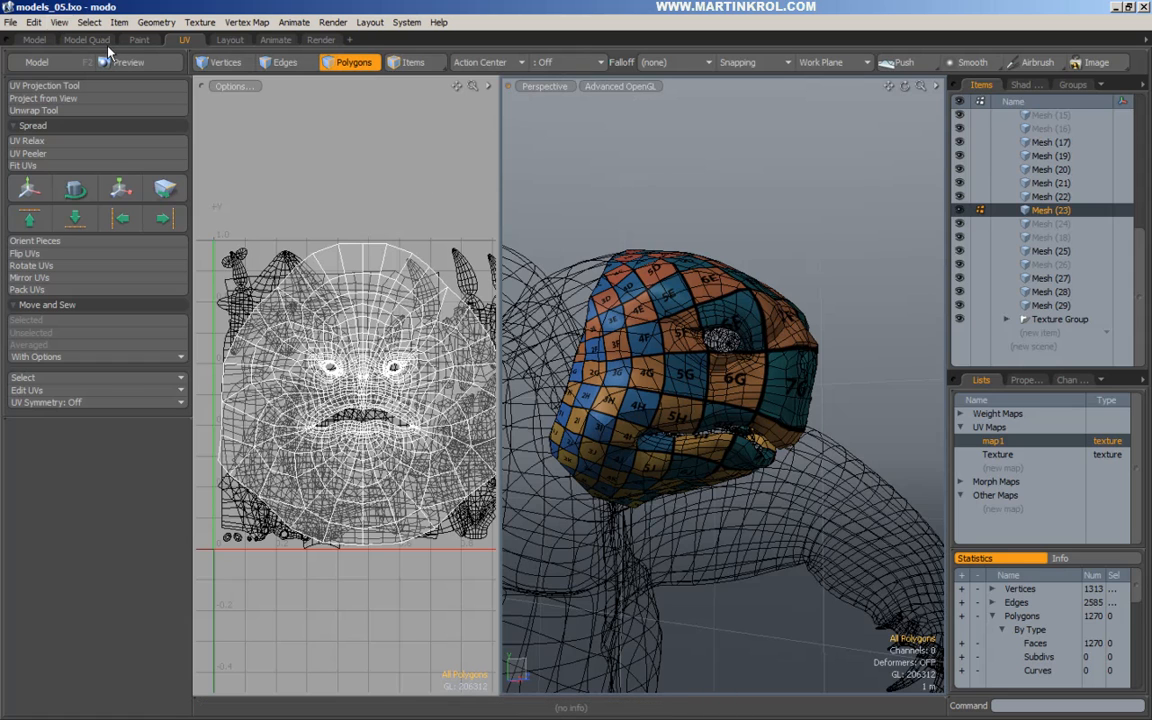
Add a radial falloff around the head's UV island, centred at 46 cm, 48 cm and sized about 55 by 59.5 cm.
{"action": "left_click", "coordinate": [35, 21]}
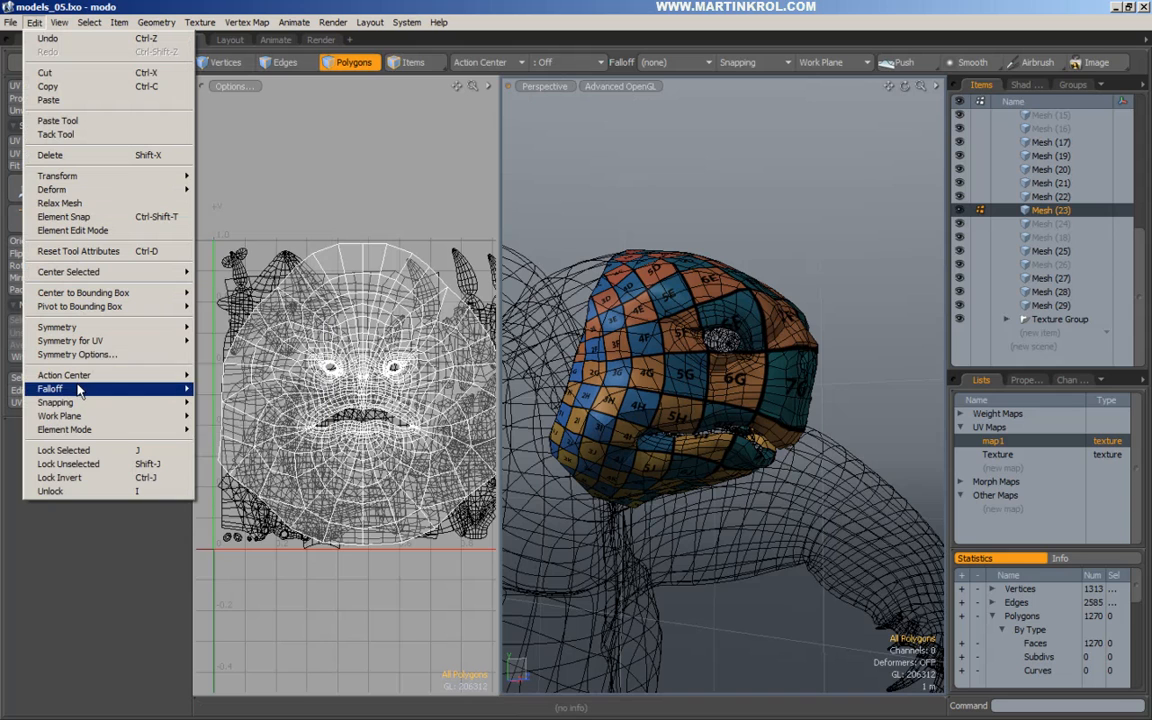
{"action": "mouse_move", "coordinate": [79, 390]}
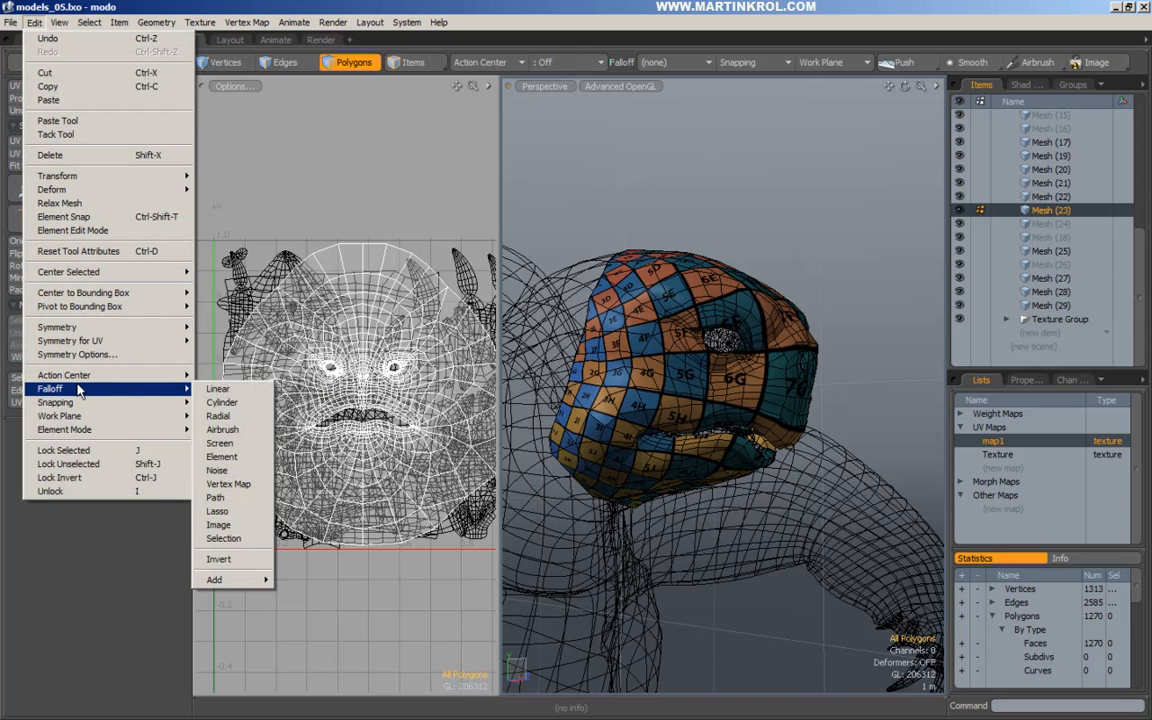
{"action": "left_click", "coordinate": [220, 416]}
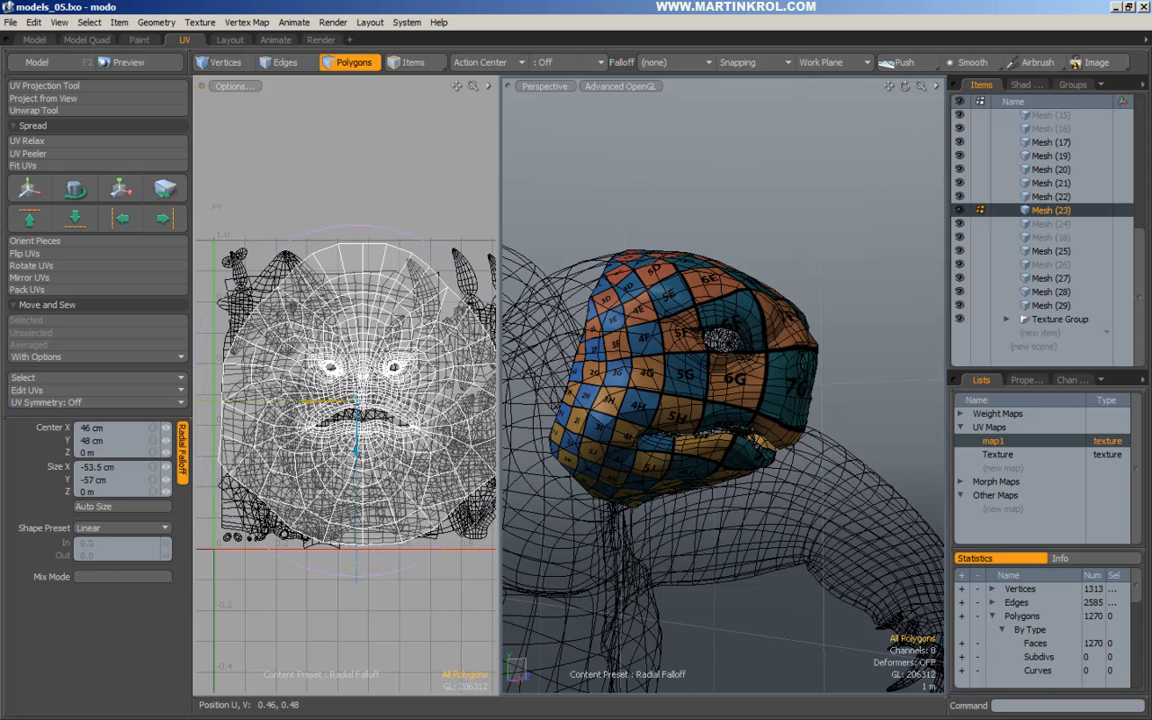
{"action": "scroll", "coordinate": [362, 330], "scroll_direction": "down", "scroll_amount": 1}
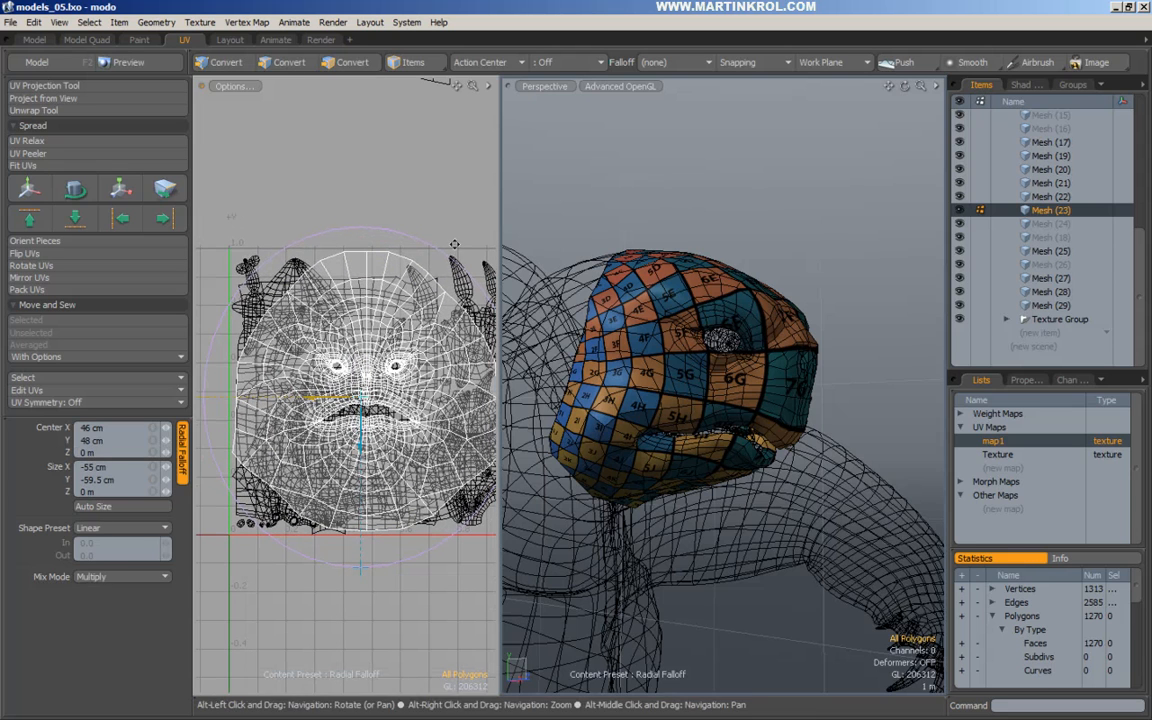
{"action": "left_click_drag", "start_coordinate": [497, 330], "coordinate": [527, 330]}
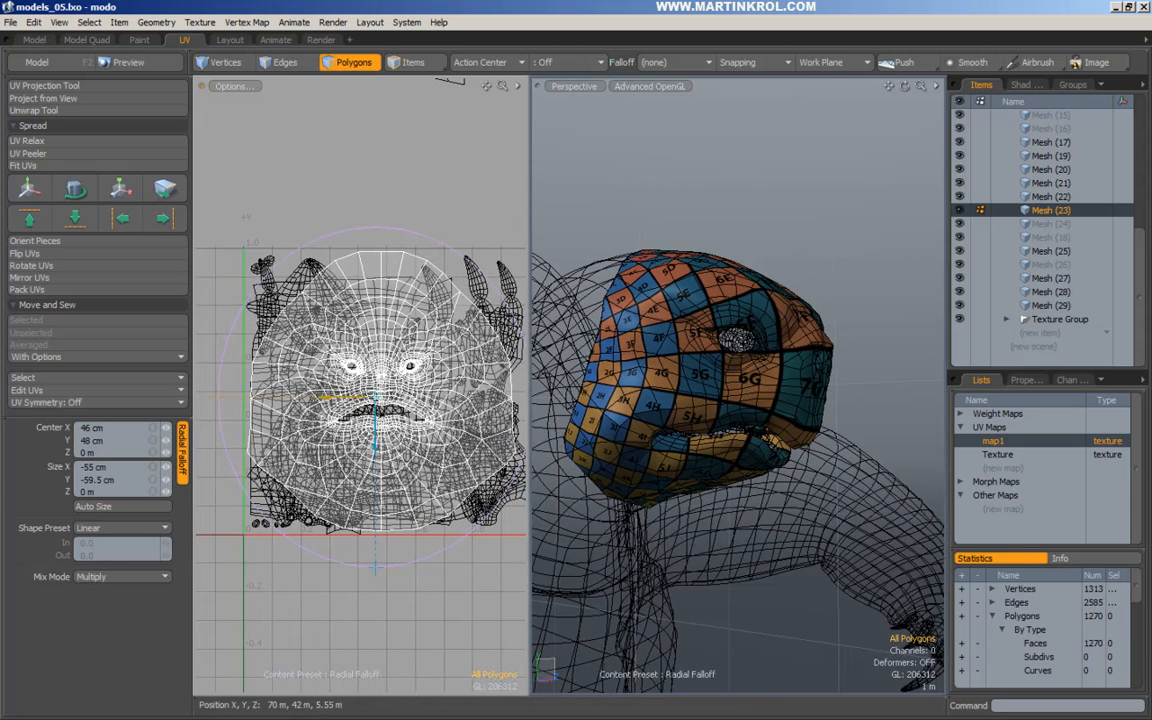
{"action": "left_click_drag", "start_coordinate": [616, 320], "coordinate": [752, 330], "text": "alt"}
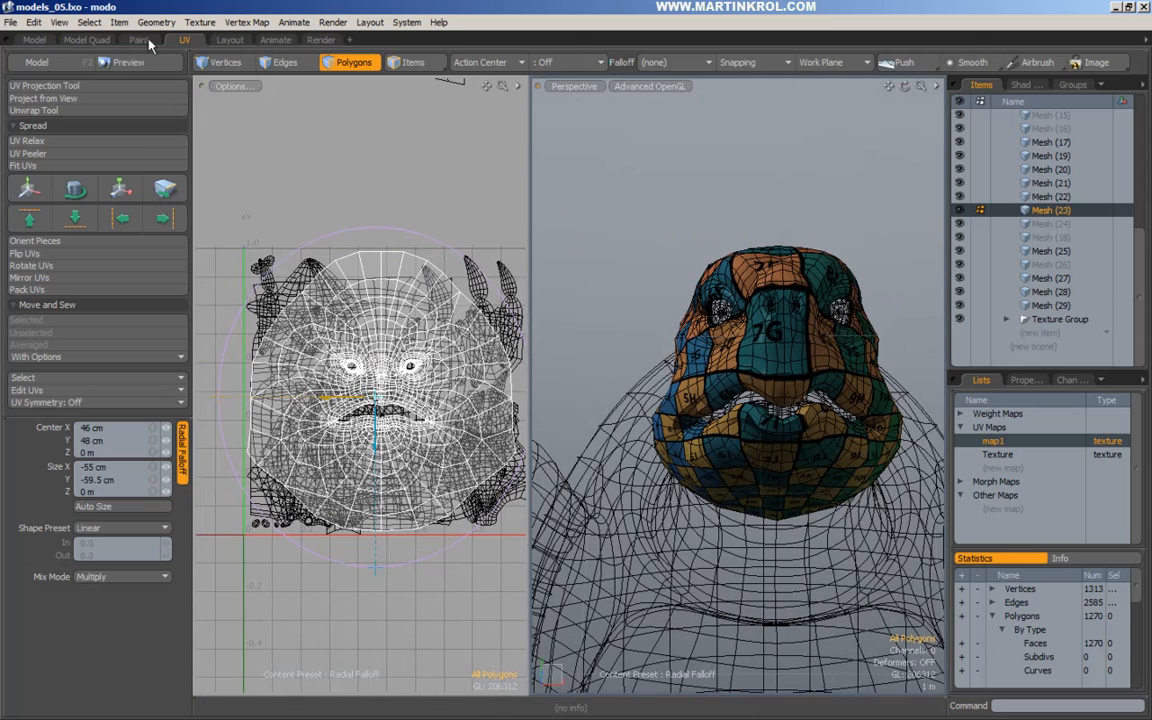
Widen the head's UV island with the Bulge tool inside the radial falloff.
{"action": "left_click", "coordinate": [36, 62]}
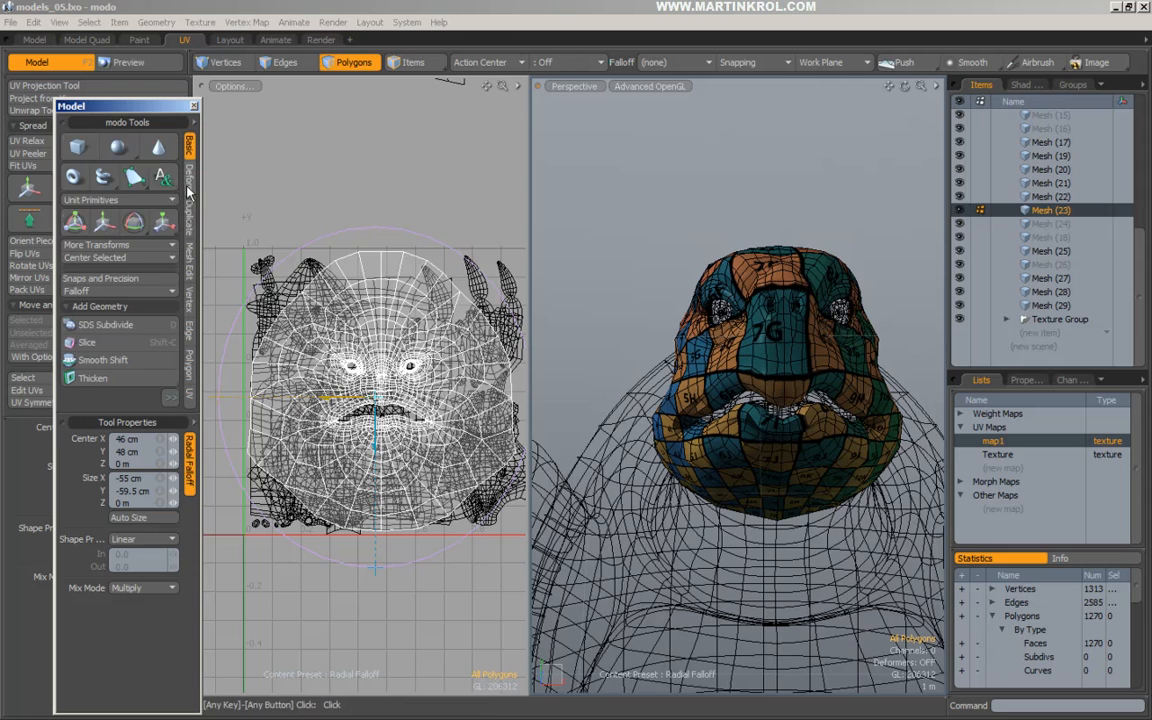
{"action": "left_click", "coordinate": [191, 184]}
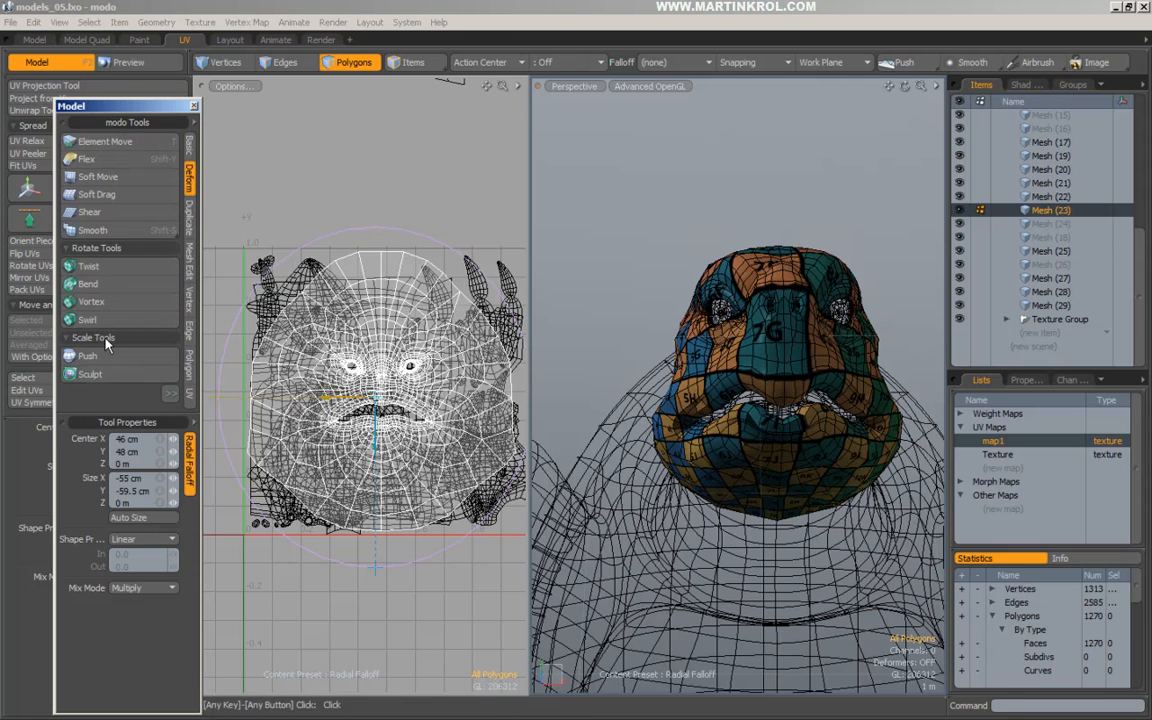
{"action": "left_click_drag", "start_coordinate": [133, 410], "coordinate": [133, 452]}
{"action": "left_click", "coordinate": [97, 412]}
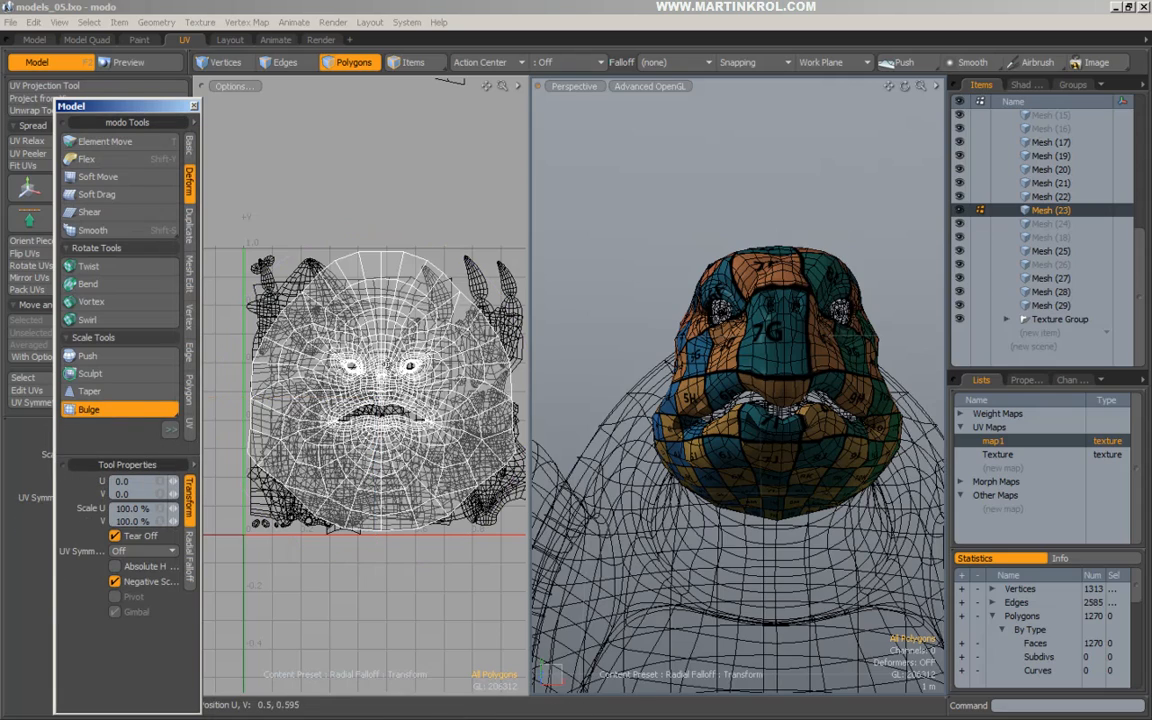
{"action": "mouse_move", "coordinate": [381, 403]}
{"action": "left_mouse_down"}
{"action": "mouse_move", "coordinate": [414, 400]}
{"action": "mouse_move", "coordinate": [381, 408]}
{"action": "left_mouse_up"}
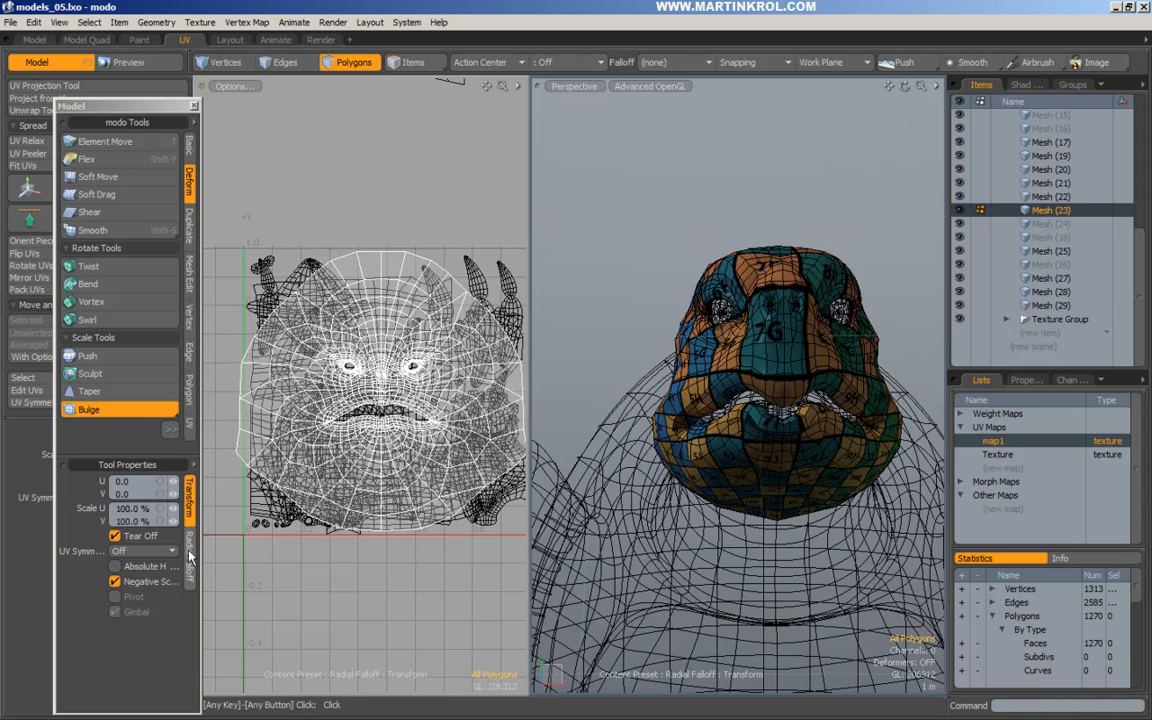
Turn off Tear Off and bulge the head's UV island again, scaling about 107% in U and 92% in V.
{"action": "left_click", "coordinate": [115, 537]}
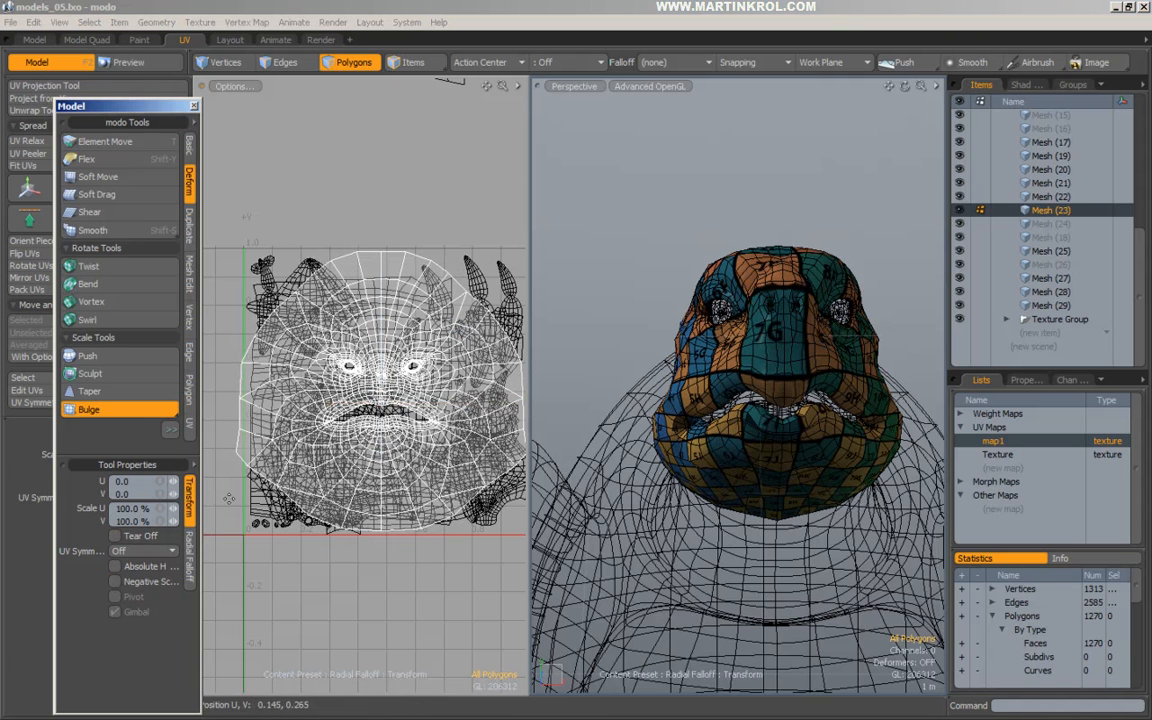
{"action": "left_click", "coordinate": [102, 411]}
{"action": "left_click", "coordinate": [103, 411]}
{"action": "mouse_move", "coordinate": [382, 404]}
{"action": "left_mouse_down"}
{"action": "mouse_move", "coordinate": [424, 389]}
{"action": "mouse_move", "coordinate": [383, 390]}
{"action": "mouse_move", "coordinate": [397, 420]}
{"action": "left_mouse_up"}
{"action": "scroll", "coordinate": [397, 420], "scroll_direction": "down", "scroll_amount": 2}
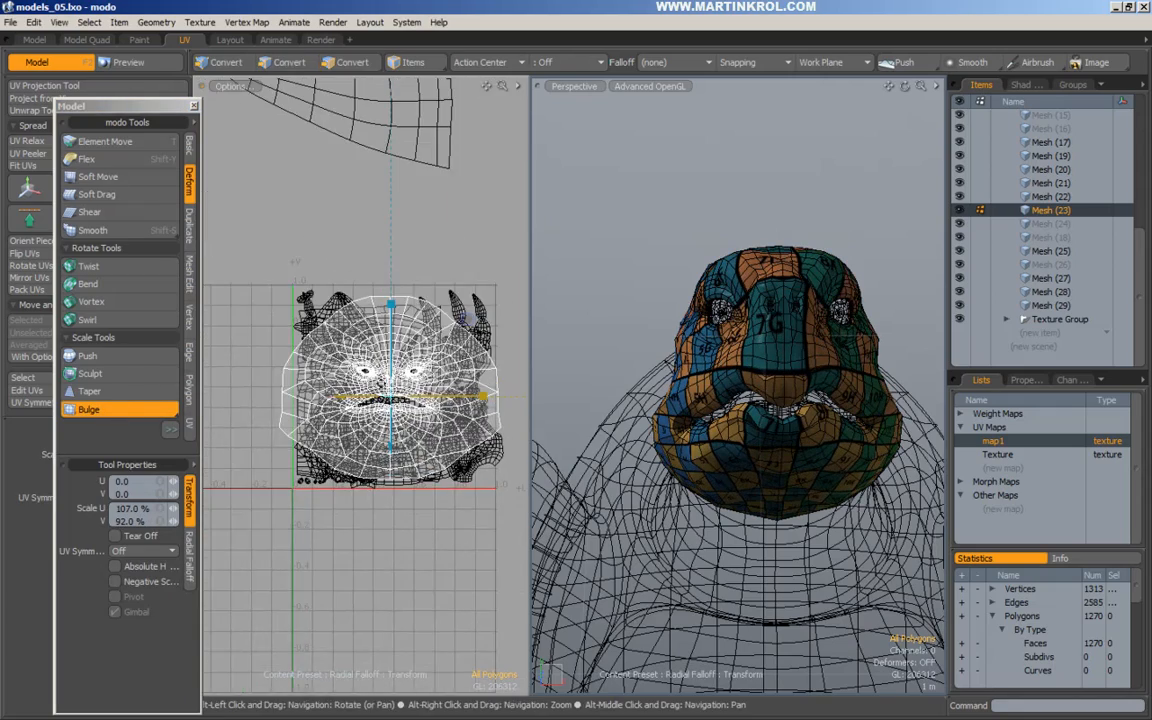
Set up a new radial falloff around the head's UV island and activate the Bulge tool.
{"action": "left_click", "coordinate": [465, 62]}
{"action": "key", "text": "Escape"}
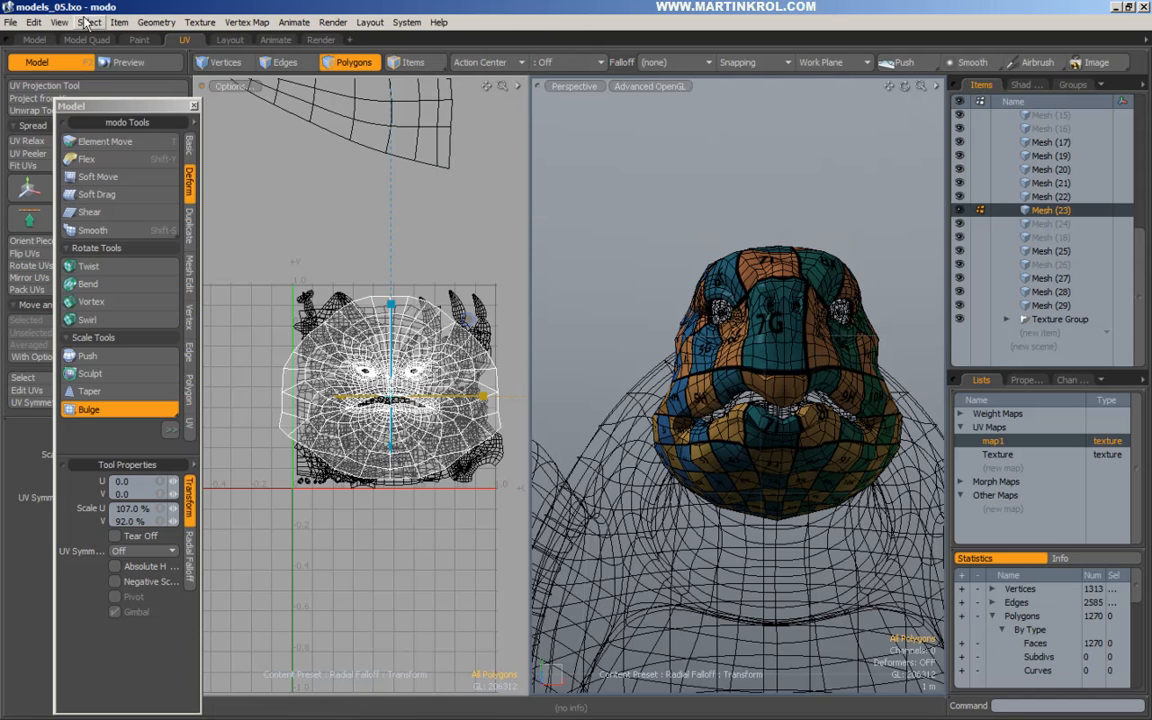
{"action": "left_click", "coordinate": [60, 22]}
{"action": "mouse_move", "coordinate": [34, 22]}
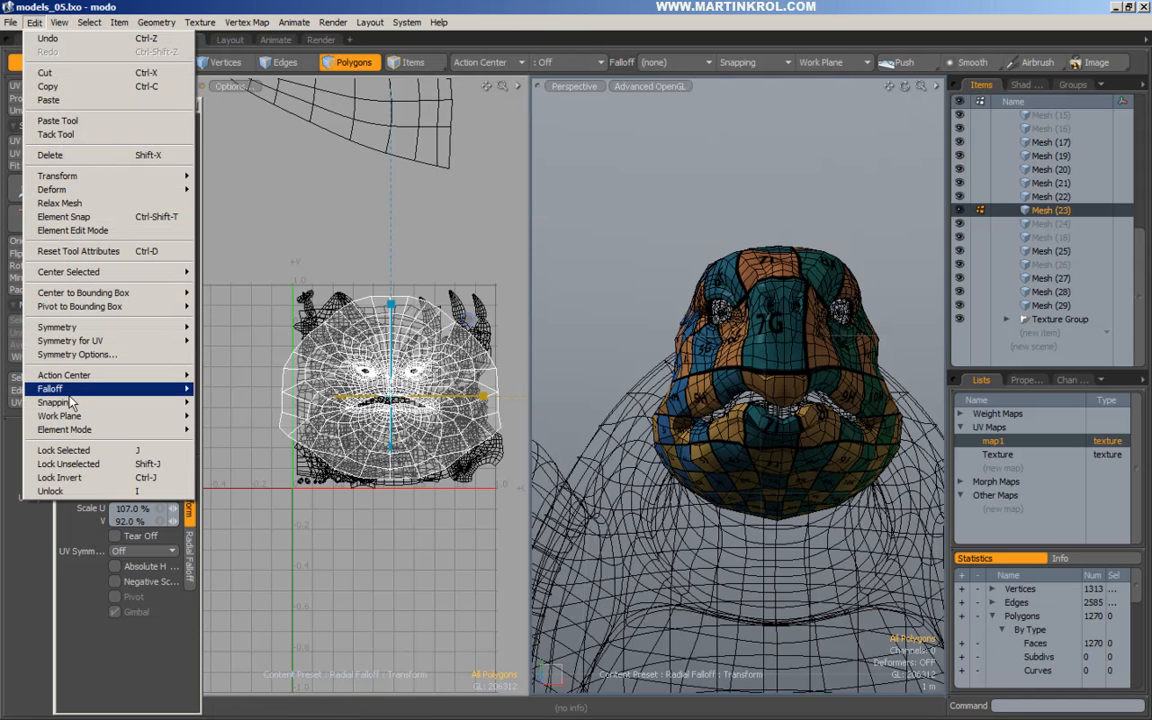
{"action": "mouse_move", "coordinate": [72, 392]}
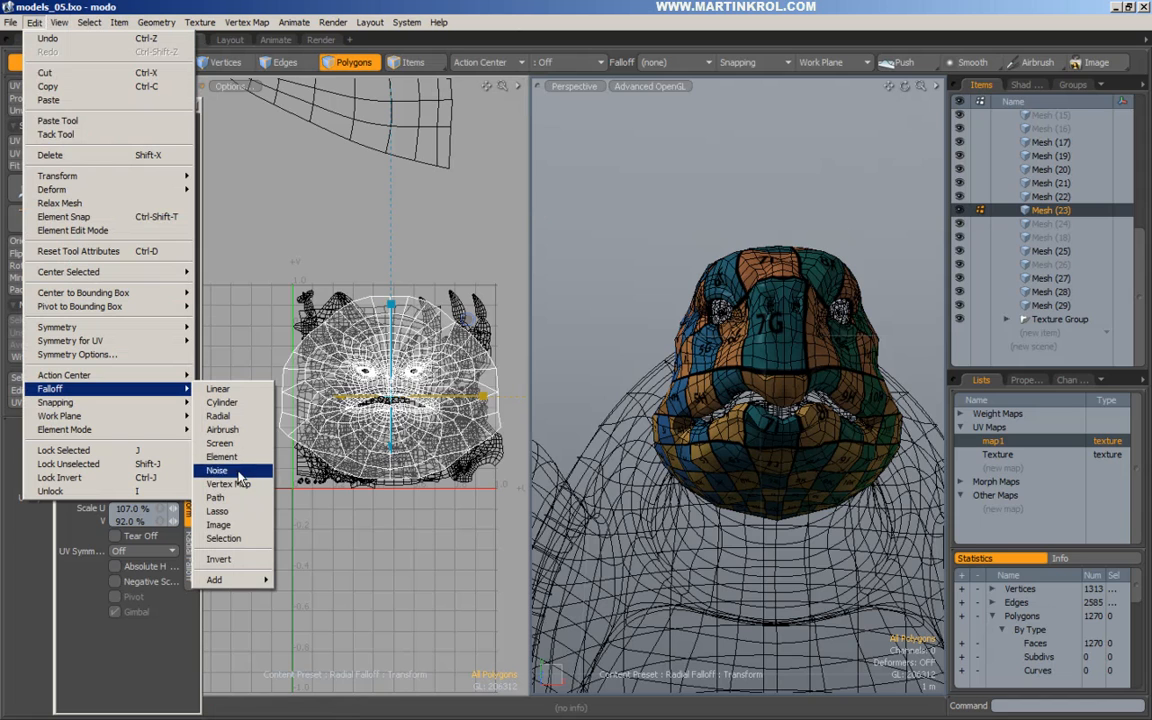
{"action": "left_click", "coordinate": [220, 415]}
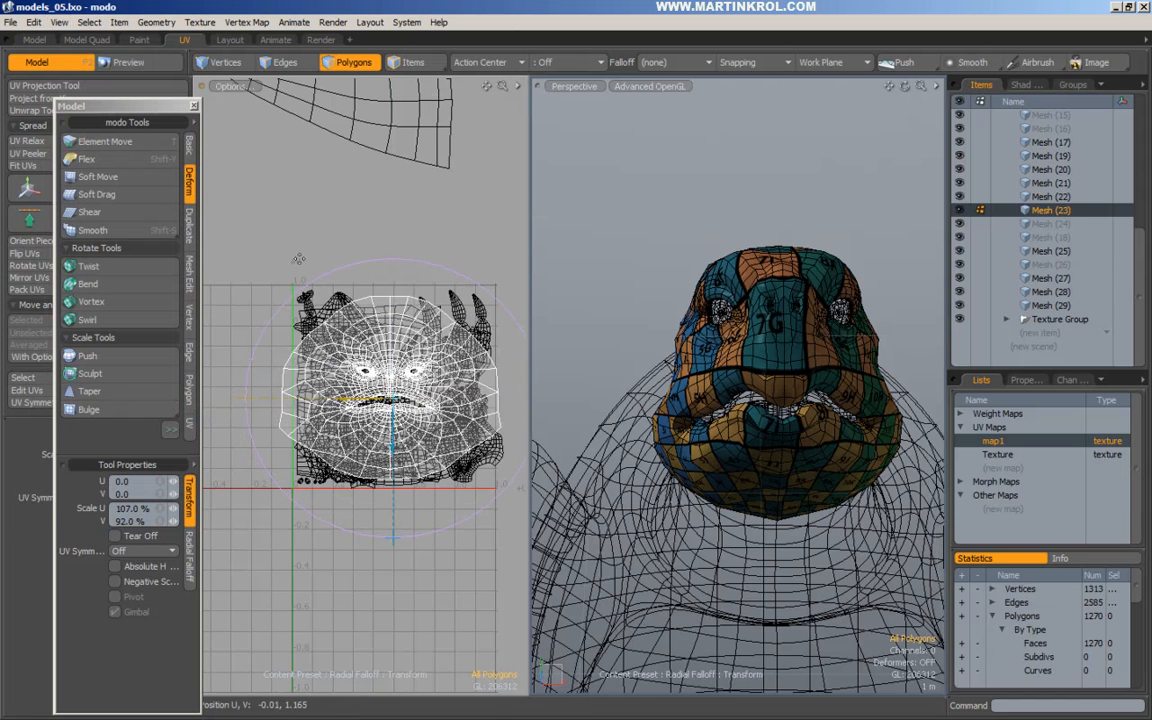
{"action": "left_click", "coordinate": [130, 406]}
Try to bulge the head's UV island with the new radial falloff, and undo the attempts.
{"action": "left_click_drag", "start_coordinate": [363, 402], "coordinate": [395, 397]}
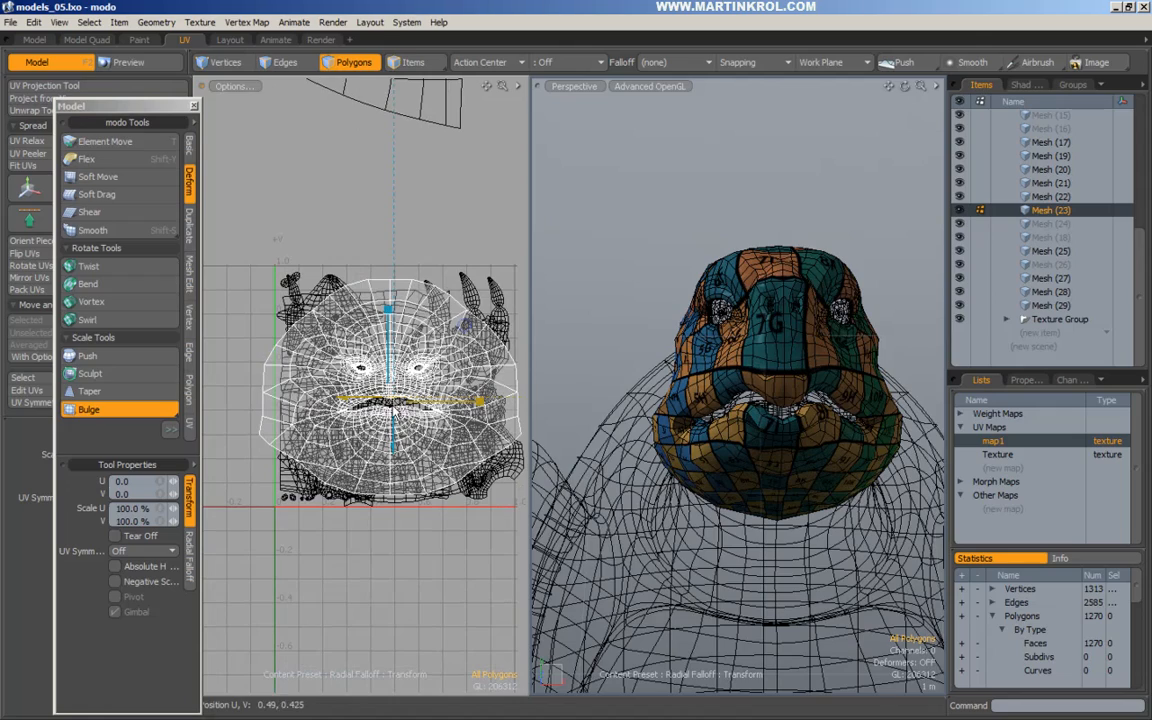
{"action": "mouse_move", "coordinate": [460, 332]}
{"action": "left_mouse_down"}
{"action": "mouse_move", "coordinate": [486, 316]}
{"action": "mouse_move", "coordinate": [442, 340]}
{"action": "left_mouse_up"}
{"action": "key", "text": "ctrl+z"}
{"action": "left_click_drag", "start_coordinate": [396, 389], "coordinate": [373, 416], "text": "ctrl+alt"}
{"action": "key", "text": "ctrl+z"}
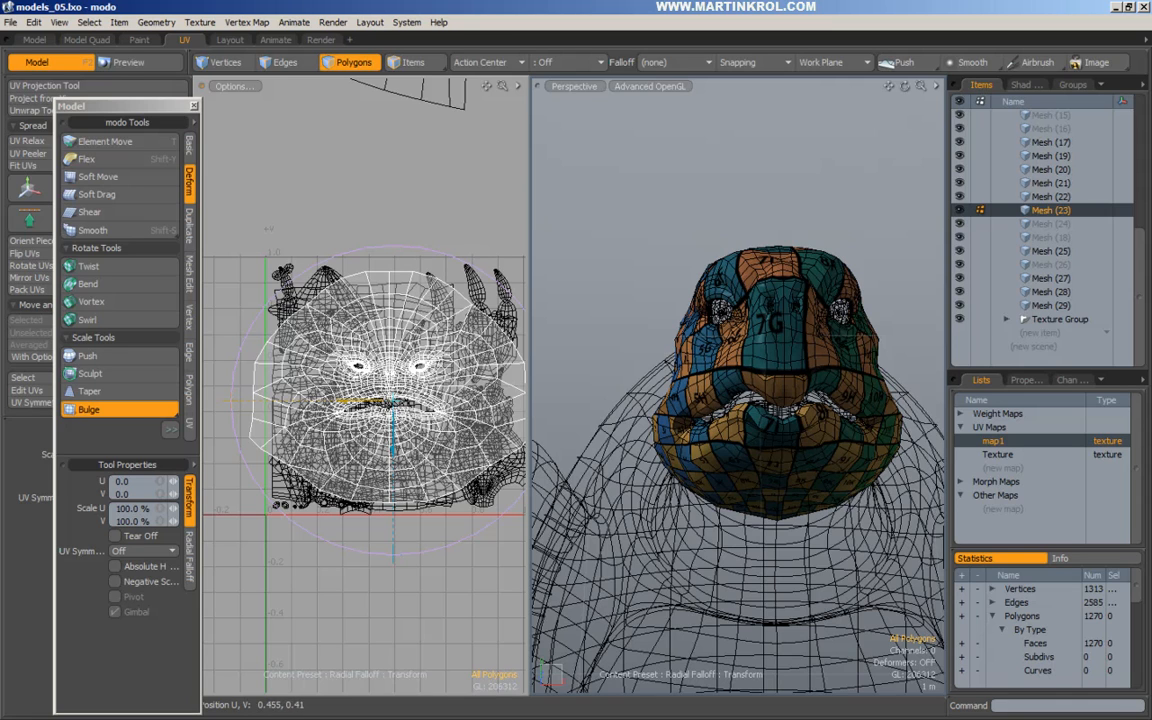
Bulge the centre of the head's UV island to about 174% in U and 153.5% in V.
{"action": "left_click", "coordinate": [170, 512]}
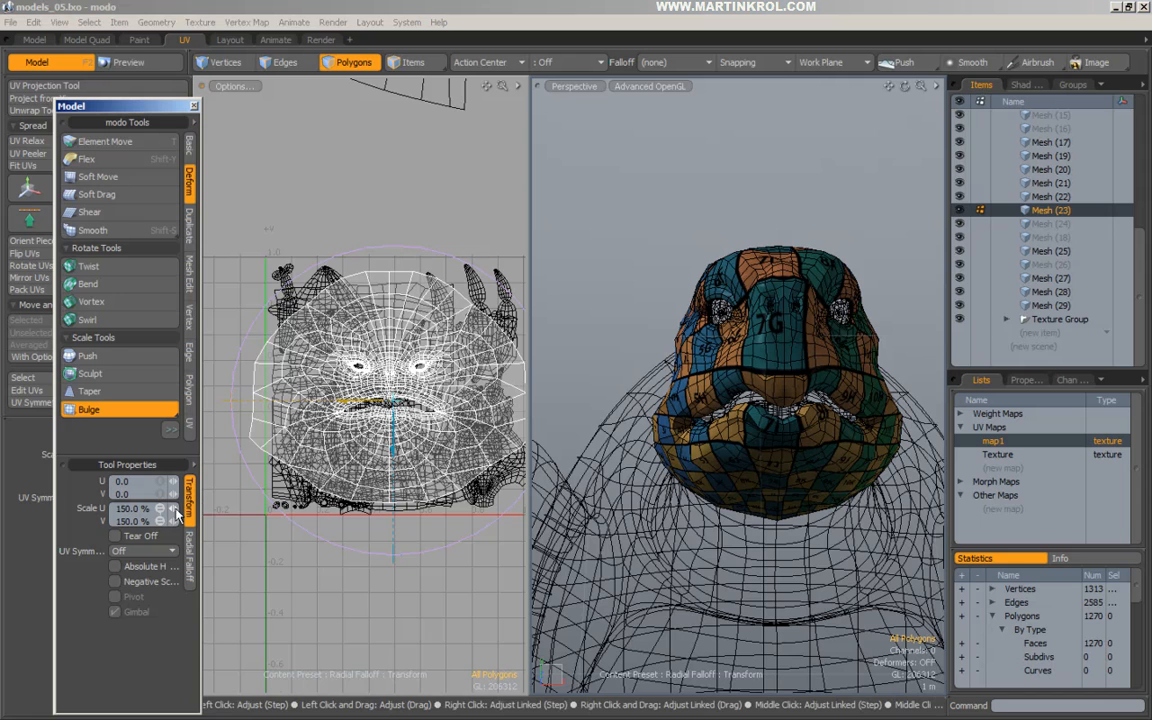
{"action": "left_click_drag", "start_coordinate": [175, 510], "coordinate": [165, 510]}
{"action": "left_click_drag", "start_coordinate": [381, 404], "coordinate": [472, 341]}
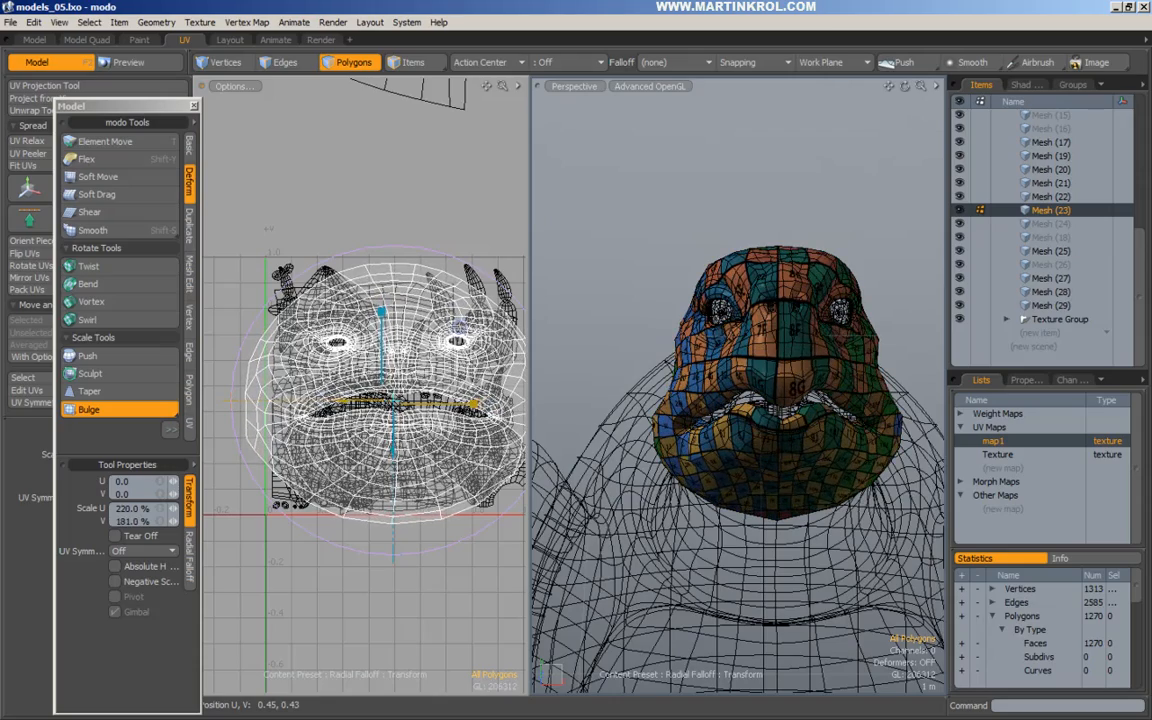
{"action": "left_click_drag", "start_coordinate": [498, 327], "coordinate": [455, 352]}
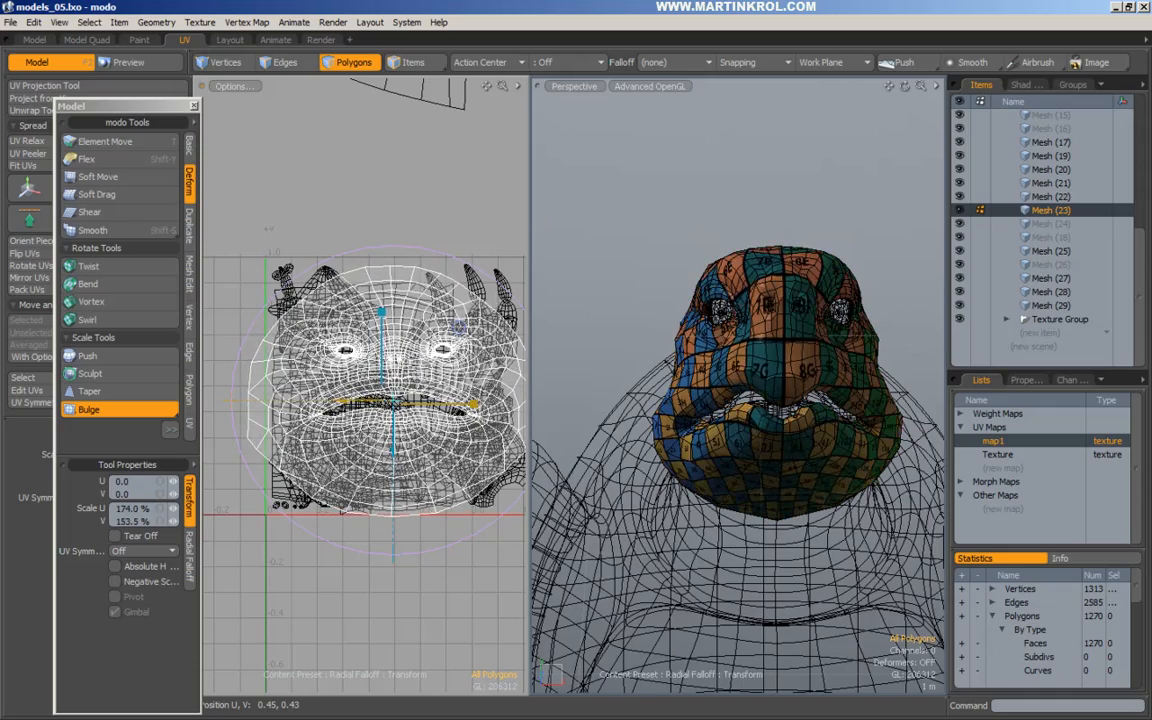
Bulge the head's UV island further around the mouth, drop the Bulge tool and close the modelling tools.
{"action": "left_click_drag", "start_coordinate": [770, 405], "coordinate": [685, 397], "text": "alt"}
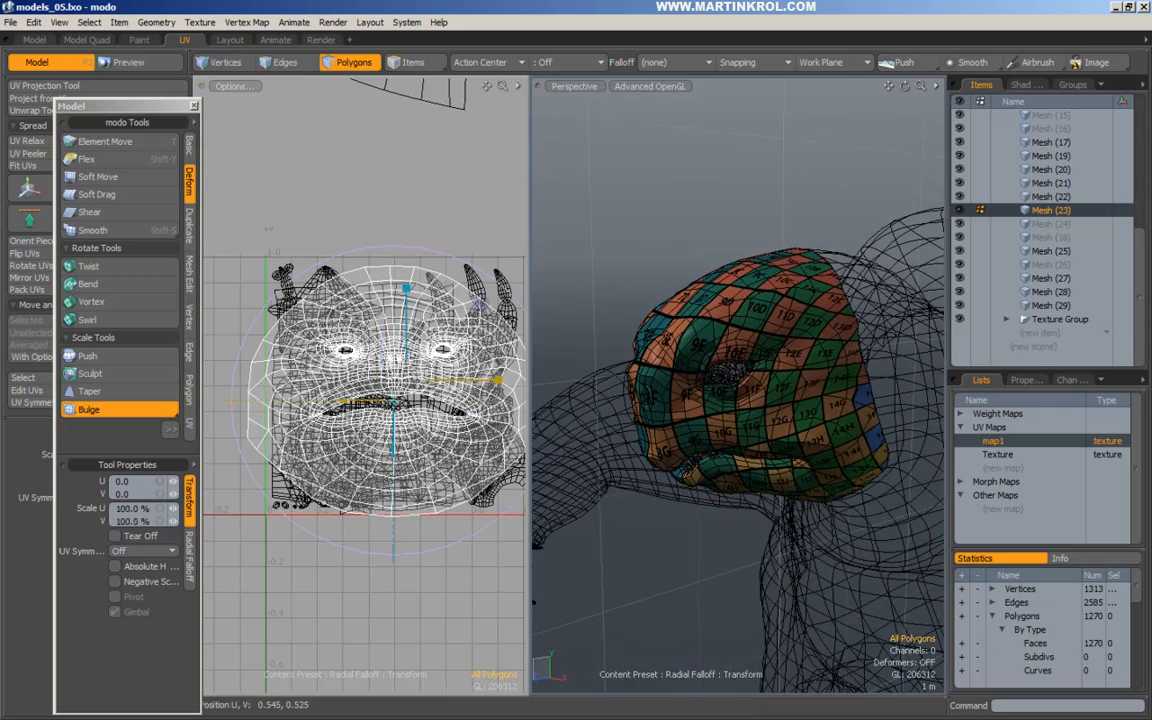
{"action": "mouse_move", "coordinate": [365, 403]}
{"action": "left_mouse_down"}
{"action": "mouse_move", "coordinate": [320, 442]}
{"action": "mouse_move", "coordinate": [362, 423]}
{"action": "left_mouse_up"}
{"action": "mouse_move", "coordinate": [442, 368]}
{"action": "left_mouse_down"}
{"action": "mouse_move", "coordinate": [428, 380]}
{"action": "mouse_move", "coordinate": [446, 380]}
{"action": "mouse_move", "coordinate": [446, 360]}
{"action": "mouse_move", "coordinate": [446, 372]}
{"action": "left_mouse_up"}
{"action": "key", "text": "space"}
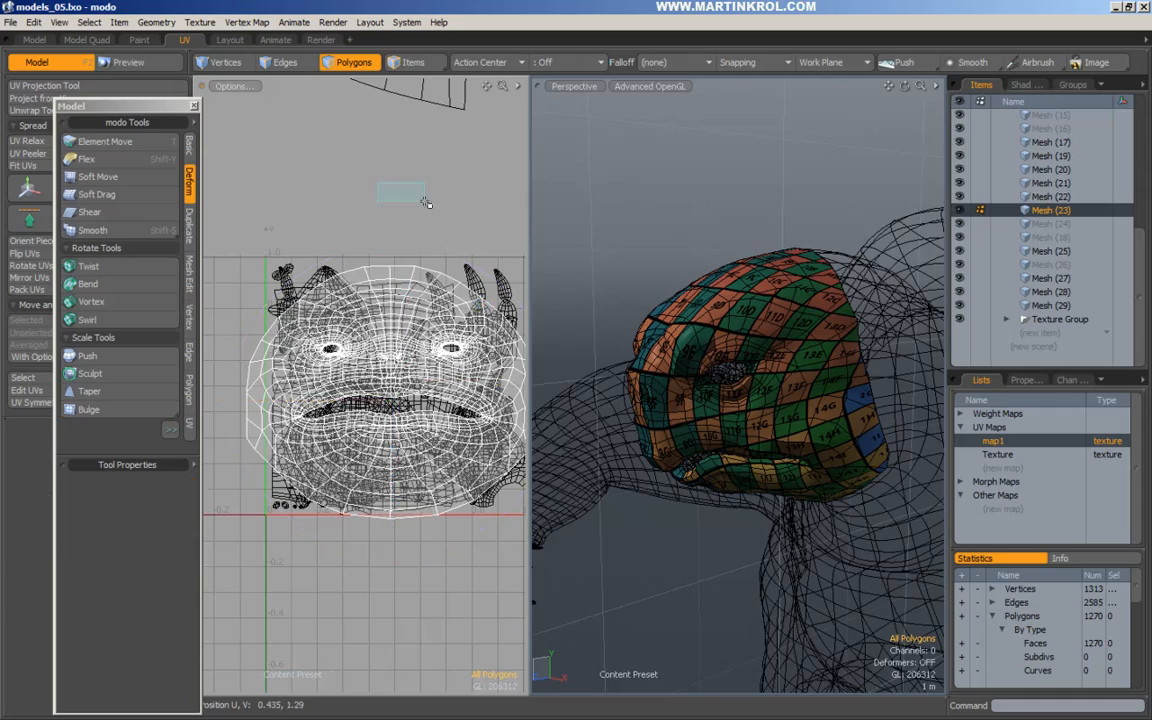
{"action": "scroll", "coordinate": [394, 324], "scroll_direction": "down", "scroll_amount": 1}
{"action": "left_click_drag", "start_coordinate": [695, 357], "coordinate": [605, 315], "text": "alt"}
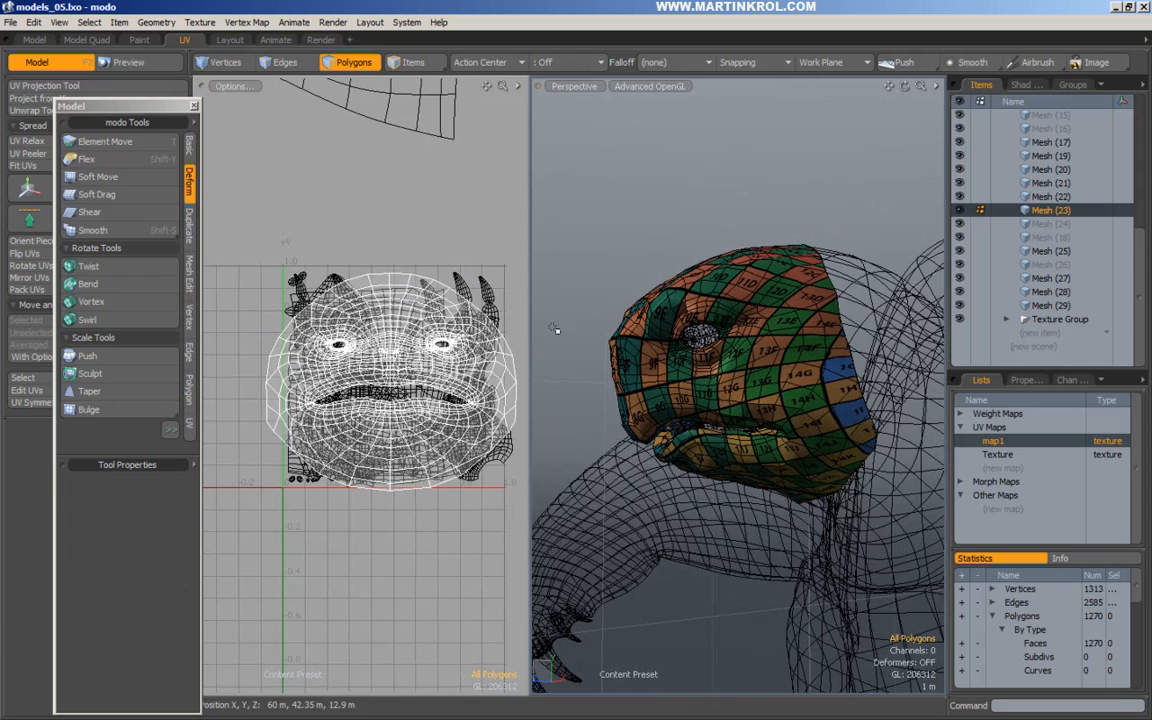
{"action": "left_click", "coordinate": [196, 107]}
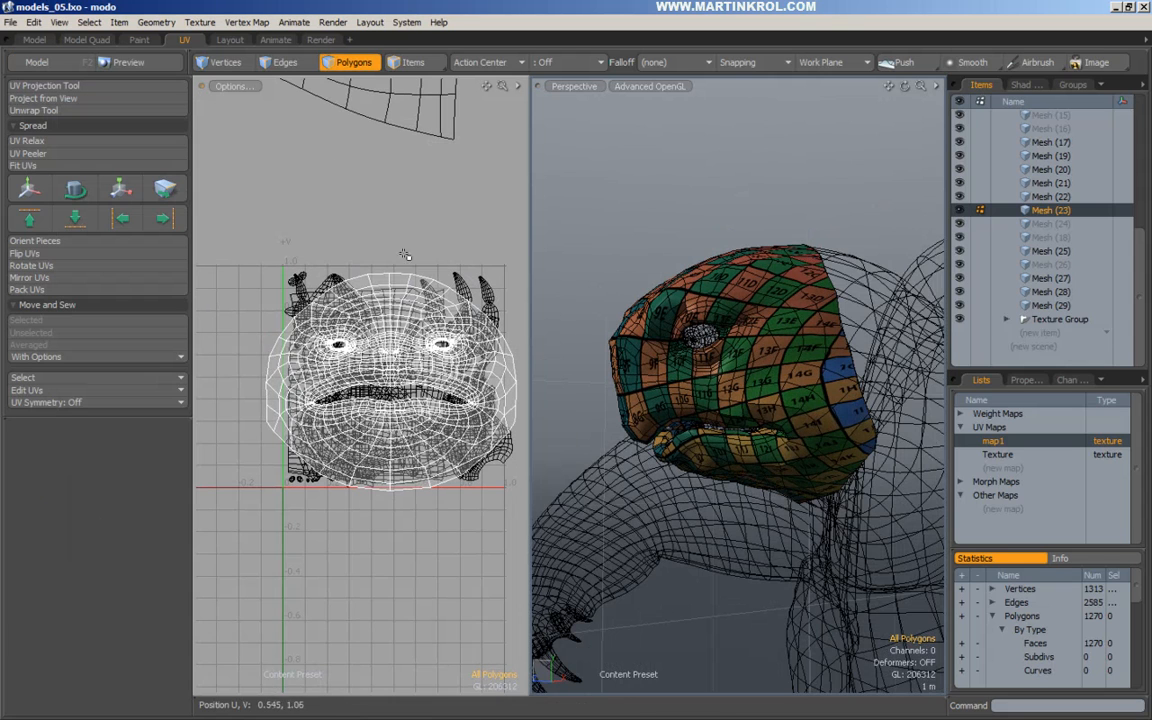
Select the whole head UV island, try an interactive UV Relax in Unwrap mode from 0 to 139 iterations, and undo it.
{"action": "double_click", "coordinate": [396, 331]}
{"action": "left_click", "coordinate": [82, 141]}
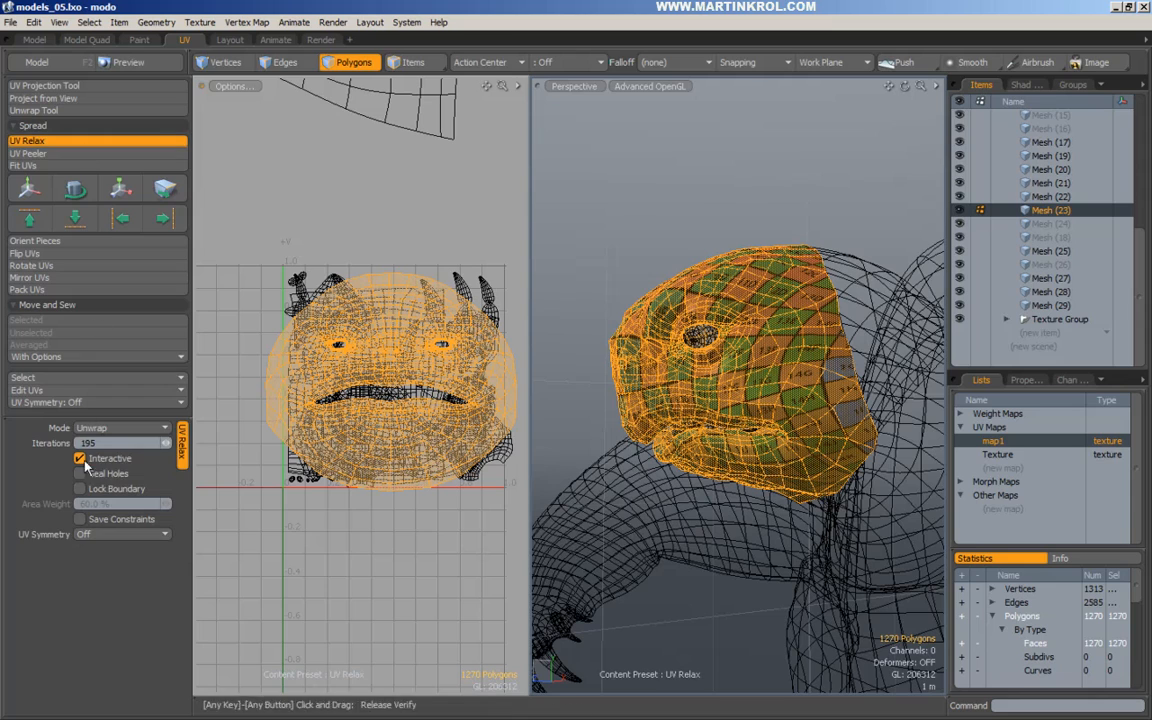
{"action": "type", "text": "0"}
{"action": "key", "text": "Return"}
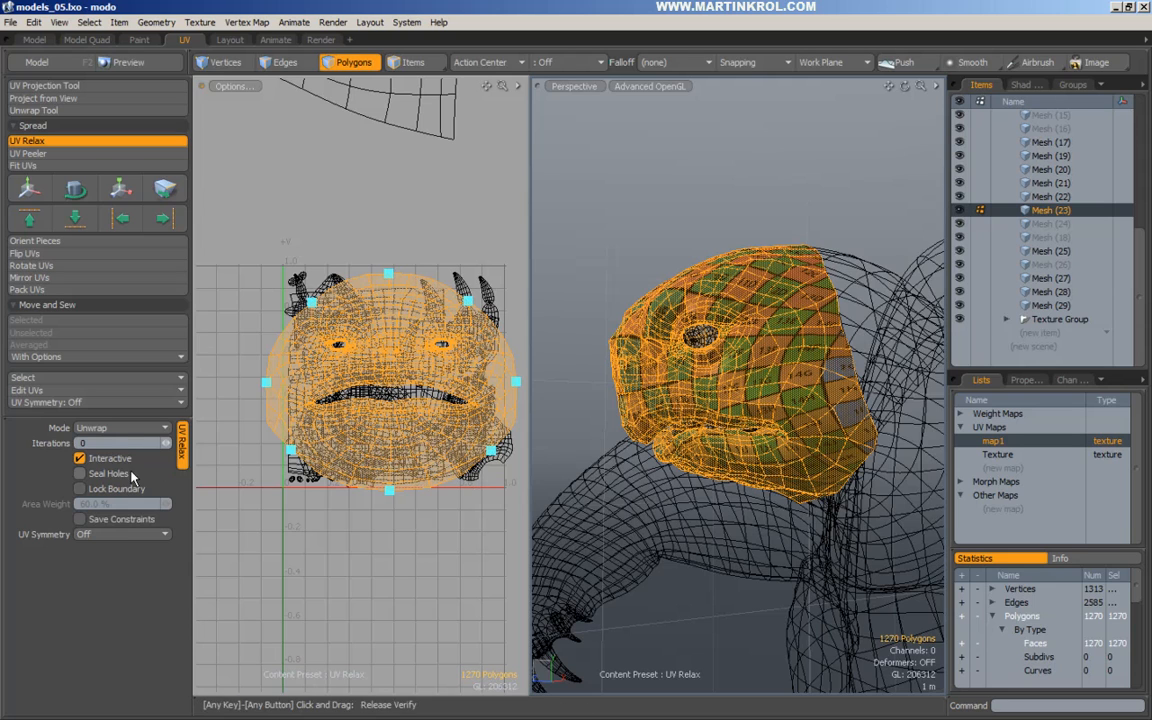
{"action": "left_click_drag", "start_coordinate": [164, 446], "coordinate": [200, 446]}
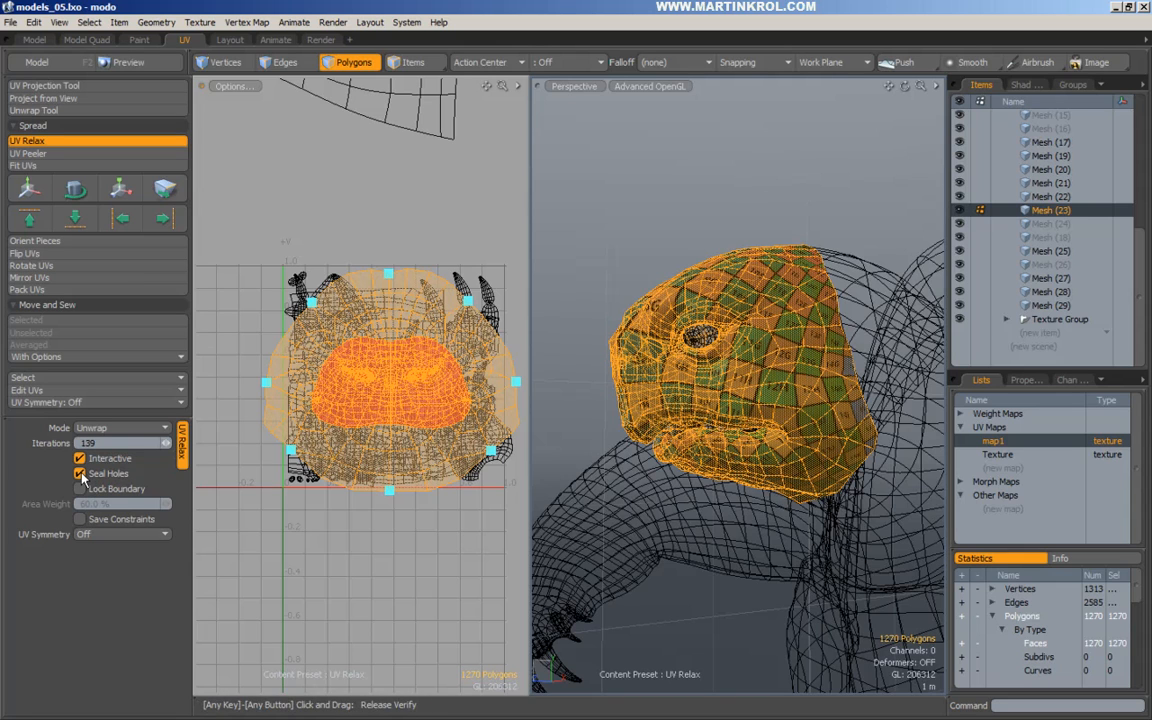
{"action": "left_click_drag", "start_coordinate": [290, 451], "coordinate": [280, 468]}
{"action": "key", "text": "ctrl+z"}
{"action": "key", "text": "ctrl+z"}
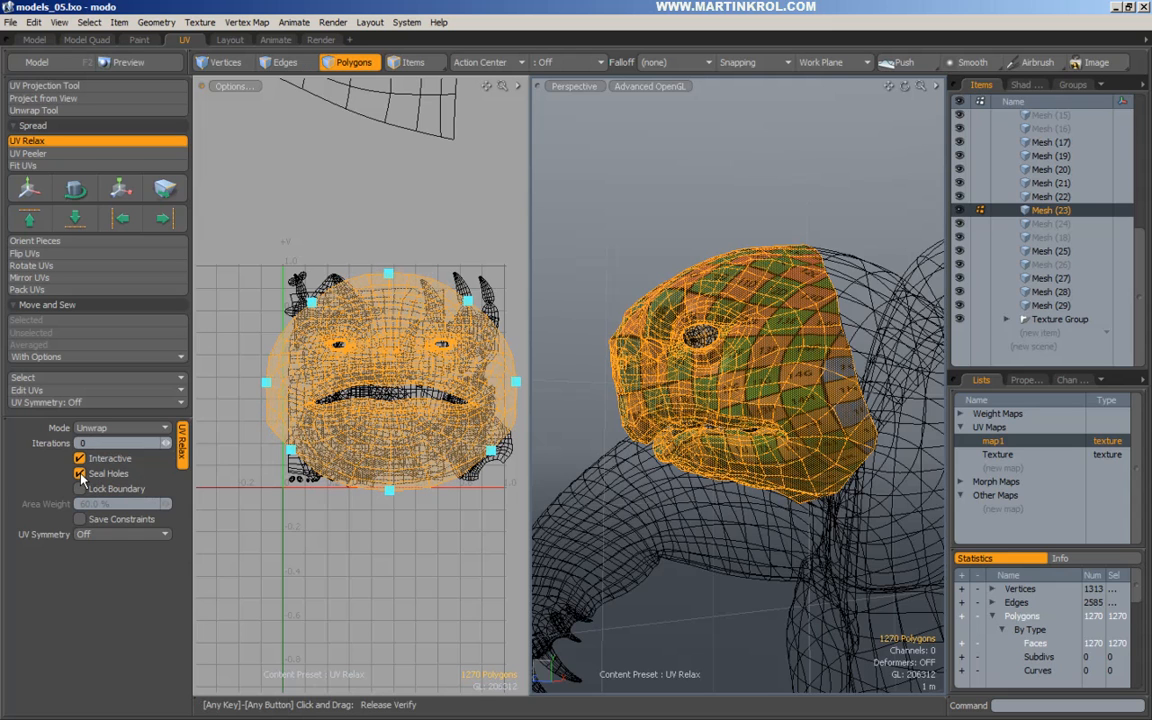
Try relaxing with 563 iterations and Seal Holes on, then 46 iterations with it off, and undo both attempts.
{"action": "left_click_drag", "start_coordinate": [165, 442], "coordinate": [400, 442]}
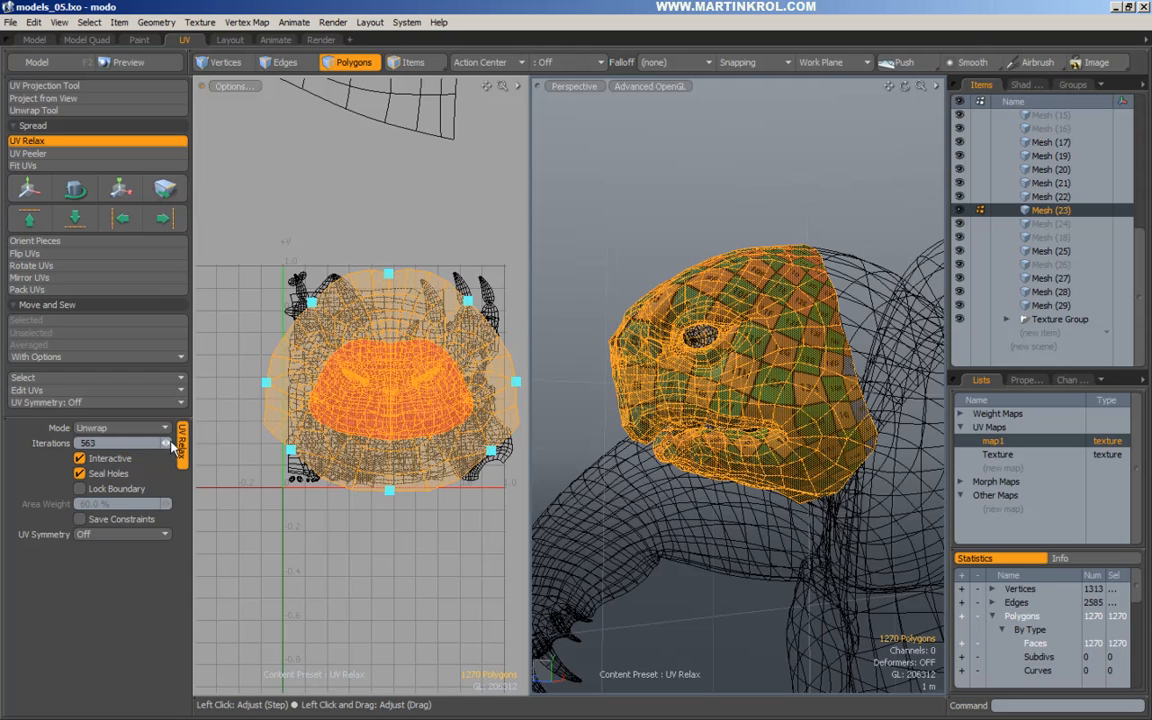
{"action": "key", "text": "ctrl+z"}
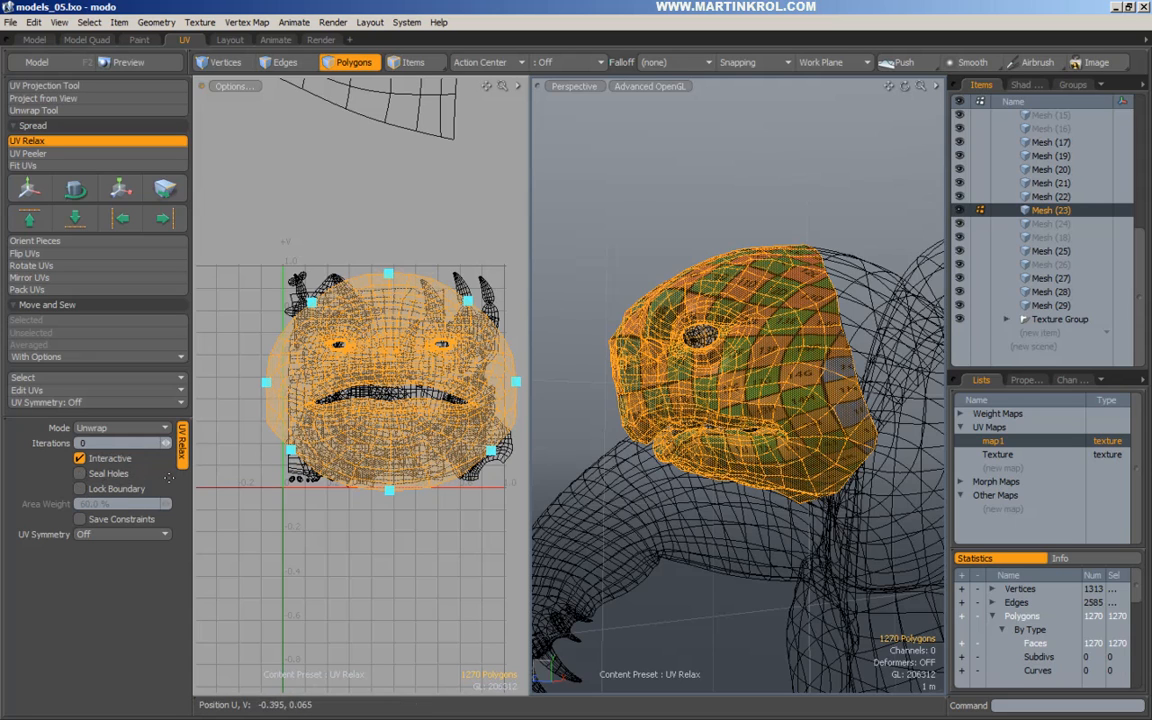
{"action": "left_click_drag", "start_coordinate": [278, 467], "coordinate": [317, 479]}
{"action": "left_click_drag", "start_coordinate": [167, 444], "coordinate": [210, 444]}
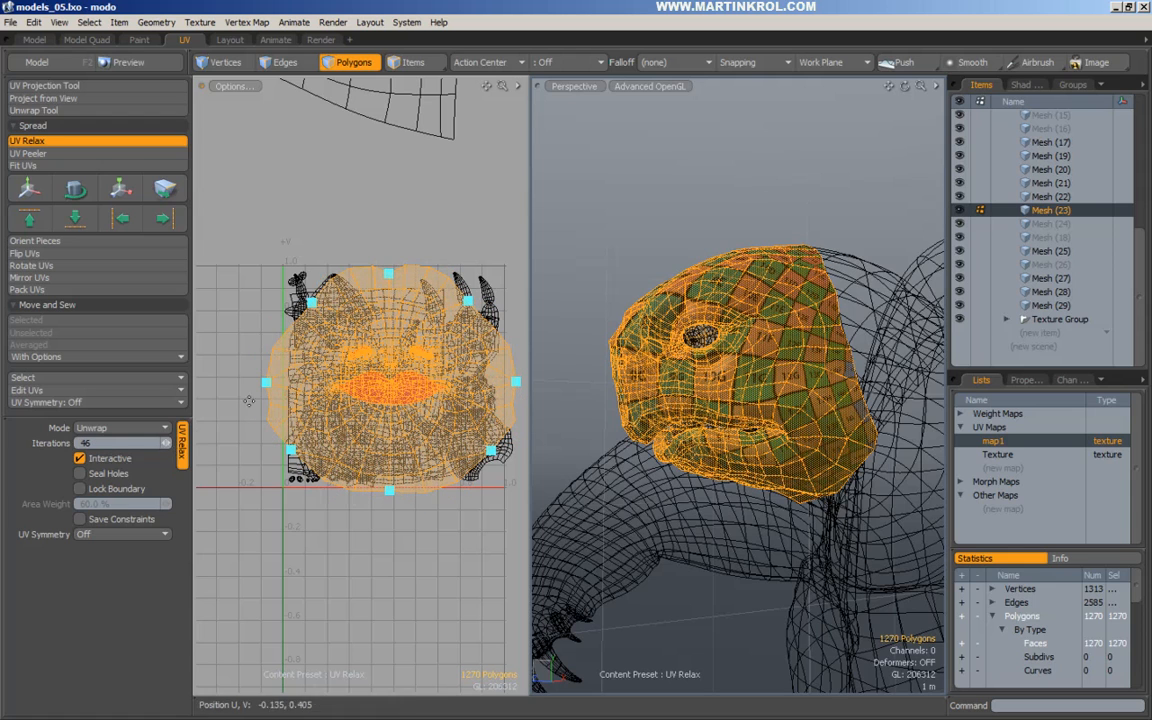
{"action": "key", "text": "ctrl+z"}
{"action": "key", "text": "ctrl+z"}
{"action": "left_click_drag", "start_coordinate": [389, 206], "coordinate": [438, 240]}
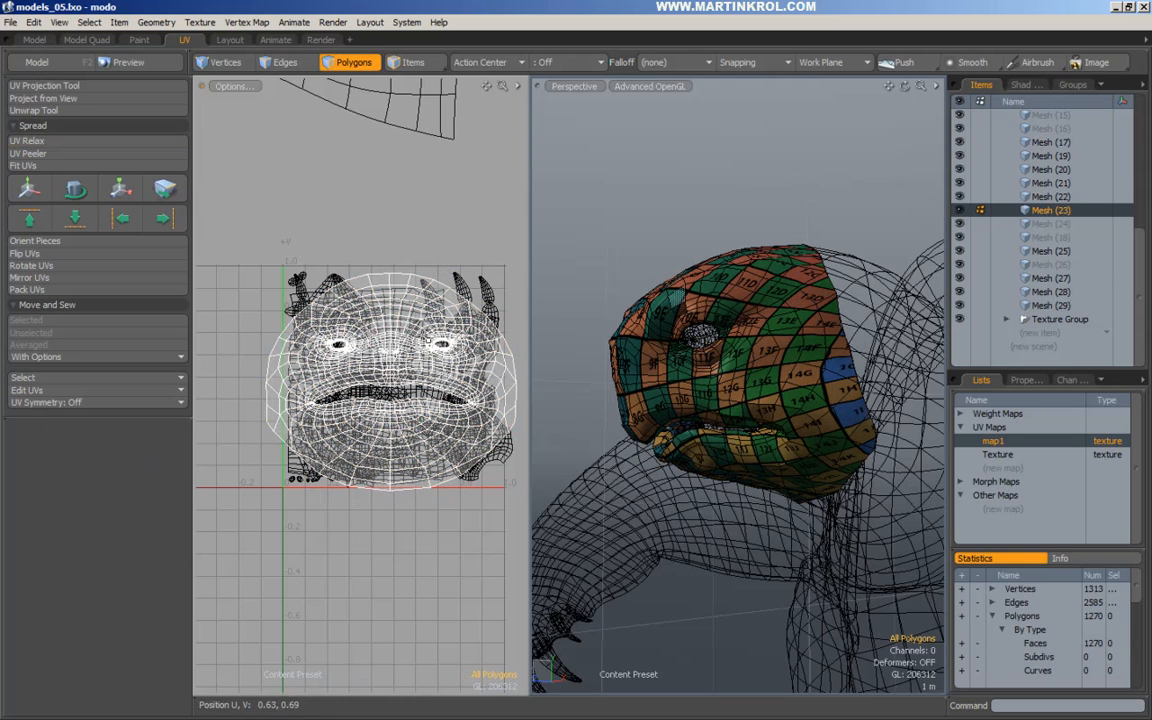
{"action": "left_click", "coordinate": [86, 25]}
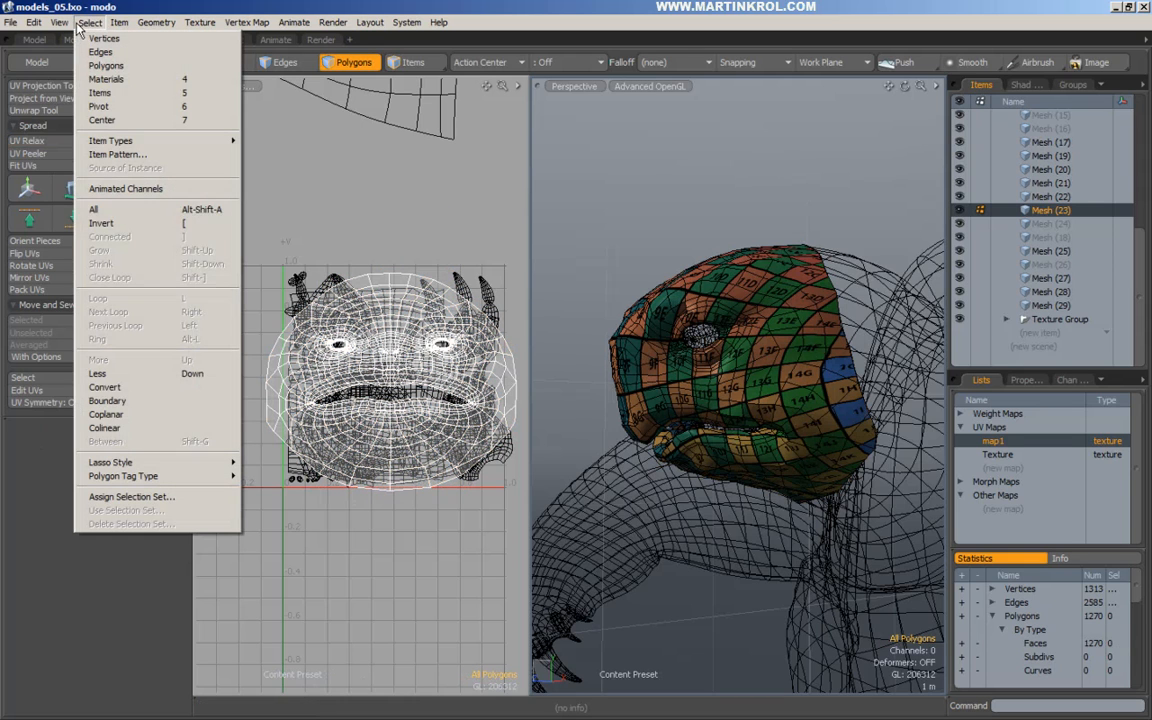
{"action": "mouse_move", "coordinate": [58, 23]}
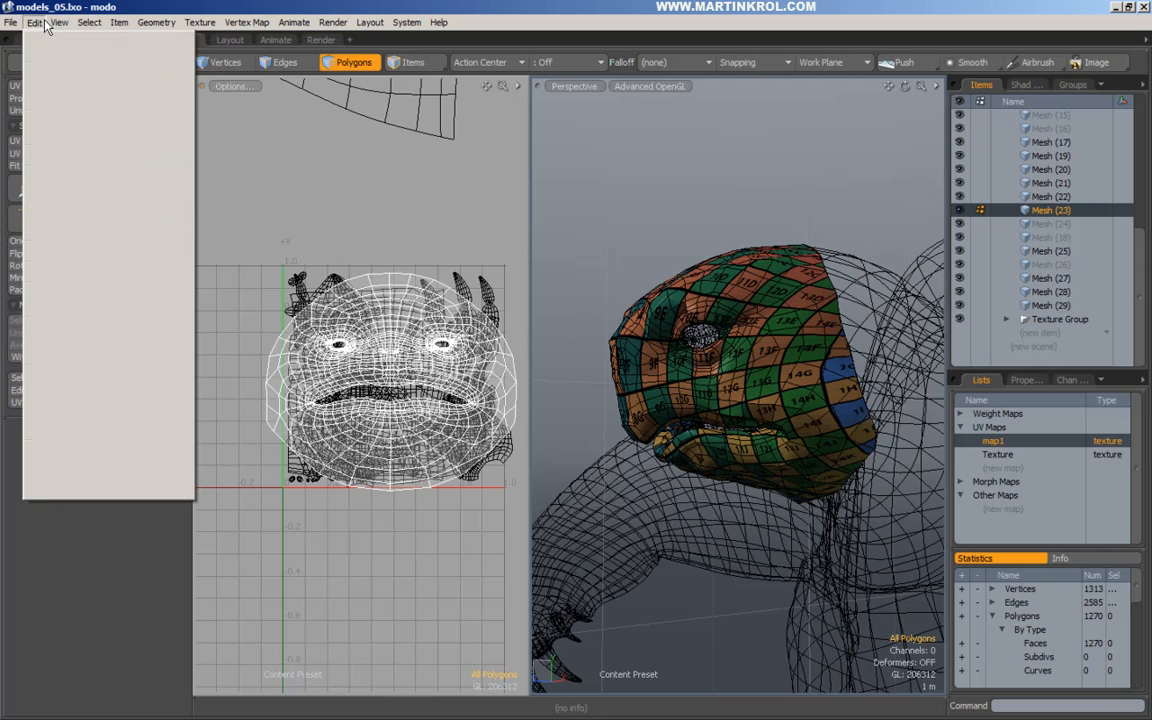
{"action": "mouse_move", "coordinate": [65, 392]}
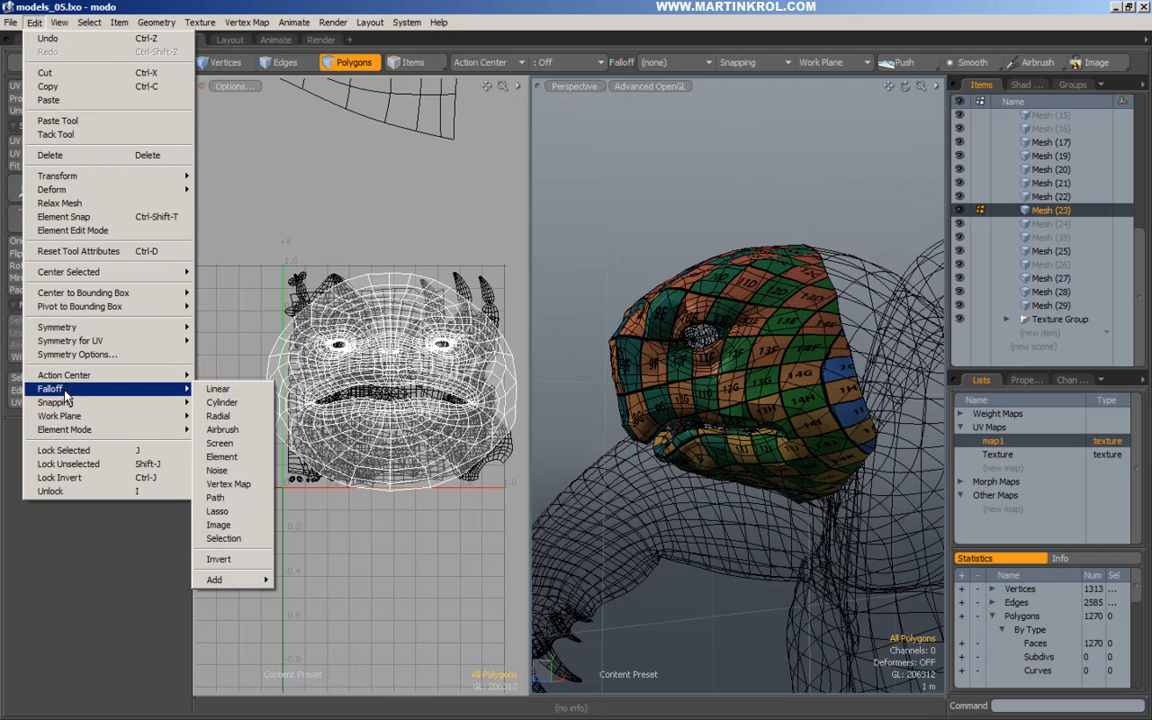
{"action": "left_click", "coordinate": [216, 390]}
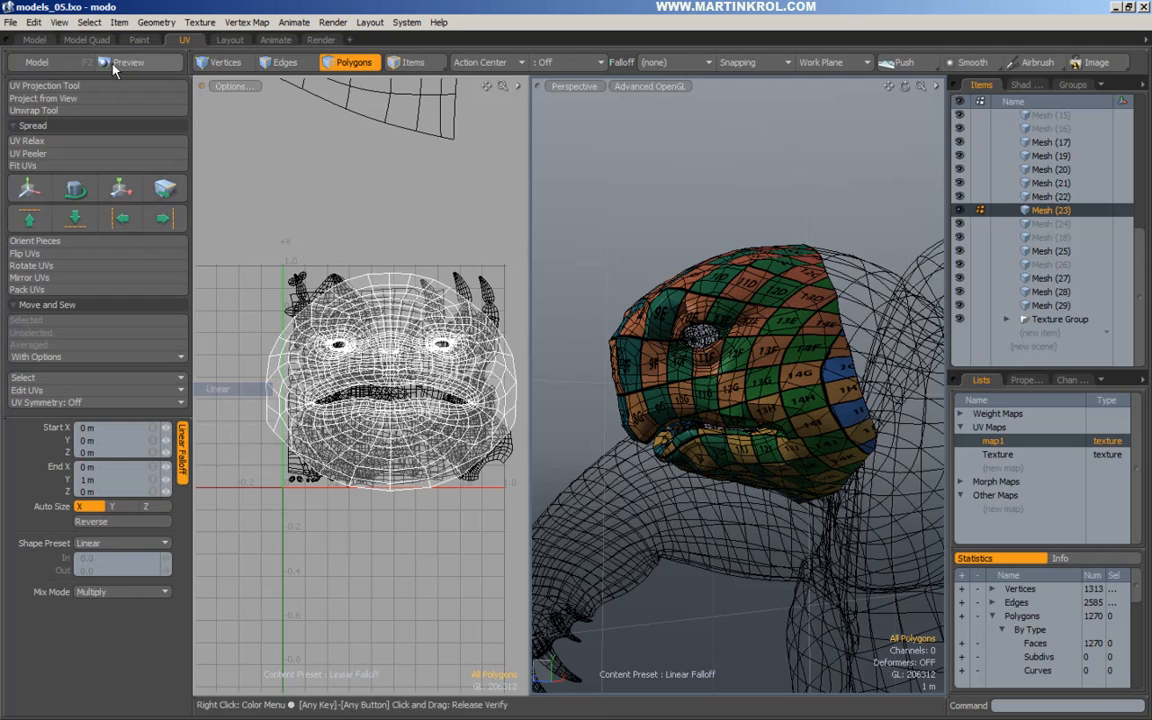
{"action": "left_click", "coordinate": [36, 22]}
{"action": "mouse_move", "coordinate": [60, 391]}
{"action": "left_click", "coordinate": [208, 390]}
{"action": "double_click", "coordinate": [442, 318]}
{"action": "left_click", "coordinate": [576, 320]}
Switch to edge selection and select the vertical centre row of edges running down the head's forehead, leaving out the stray side edge.
{"action": "left_click_drag", "start_coordinate": [576, 320], "coordinate": [789, 416], "text": "alt"}
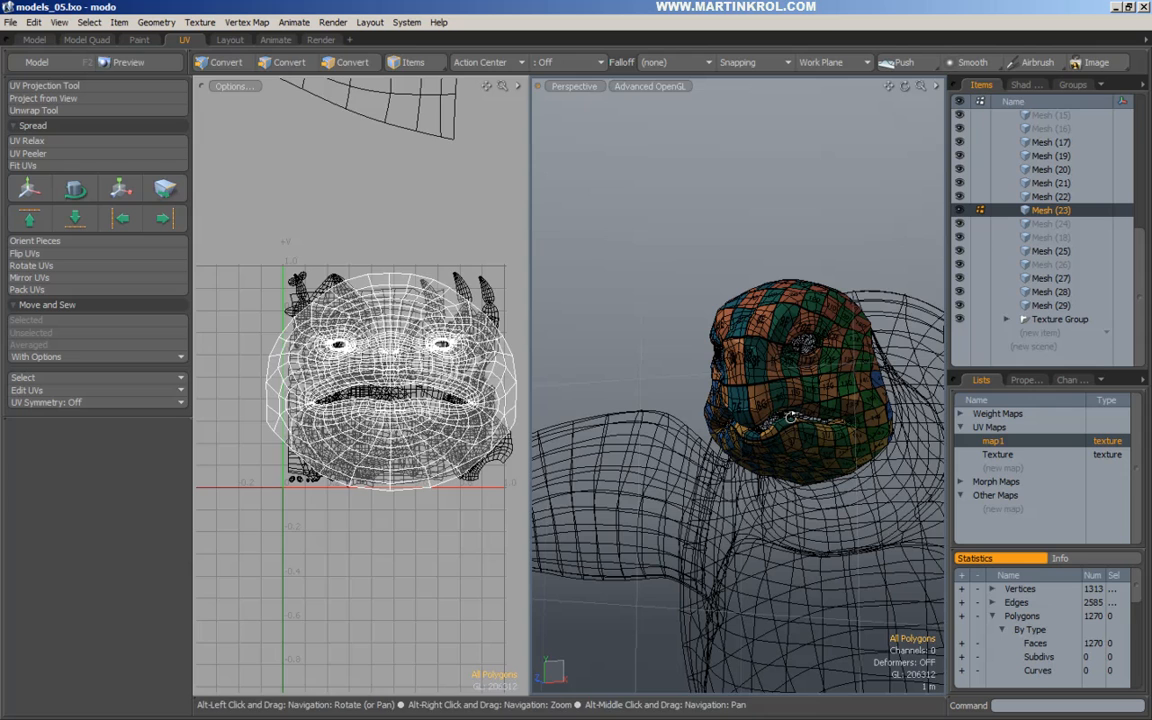
{"action": "scroll", "coordinate": [420, 381], "scroll_direction": "down", "scroll_amount": 2}
{"action": "left_click_drag", "start_coordinate": [432, 365], "coordinate": [363, 385], "text": "alt"}
{"action": "scroll", "coordinate": [408, 372], "scroll_direction": "down", "scroll_amount": 2}
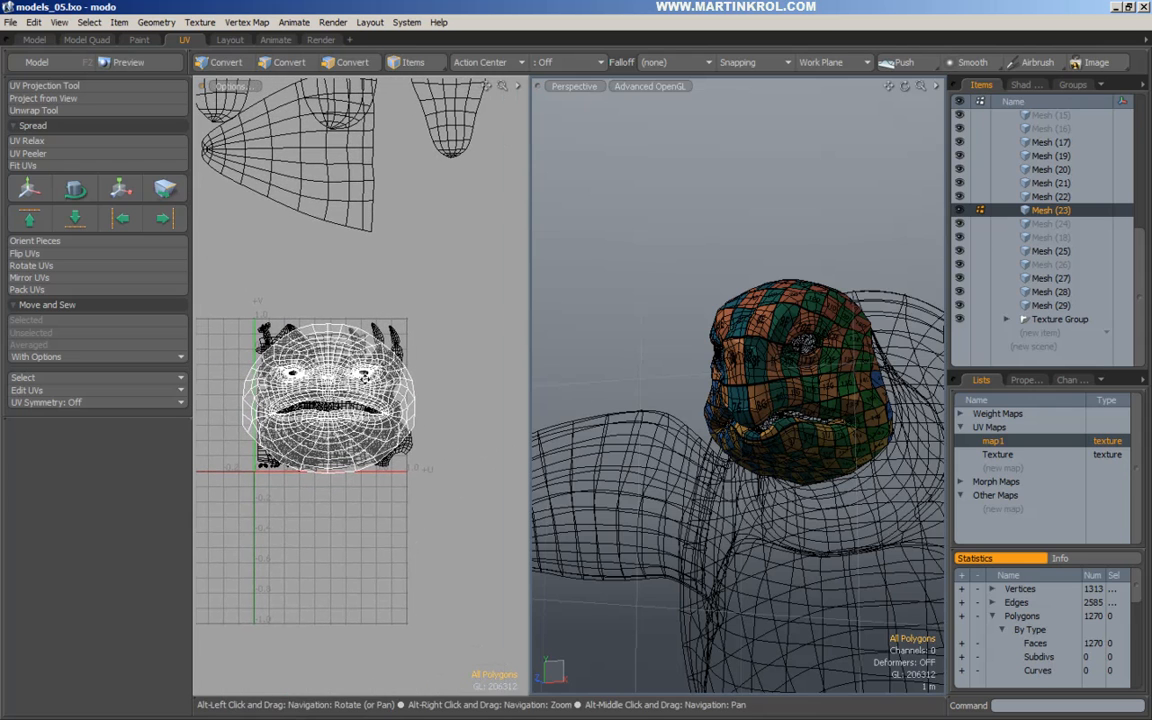
{"action": "key", "text": "o"}
{"action": "left_click", "coordinate": [805, 421]}
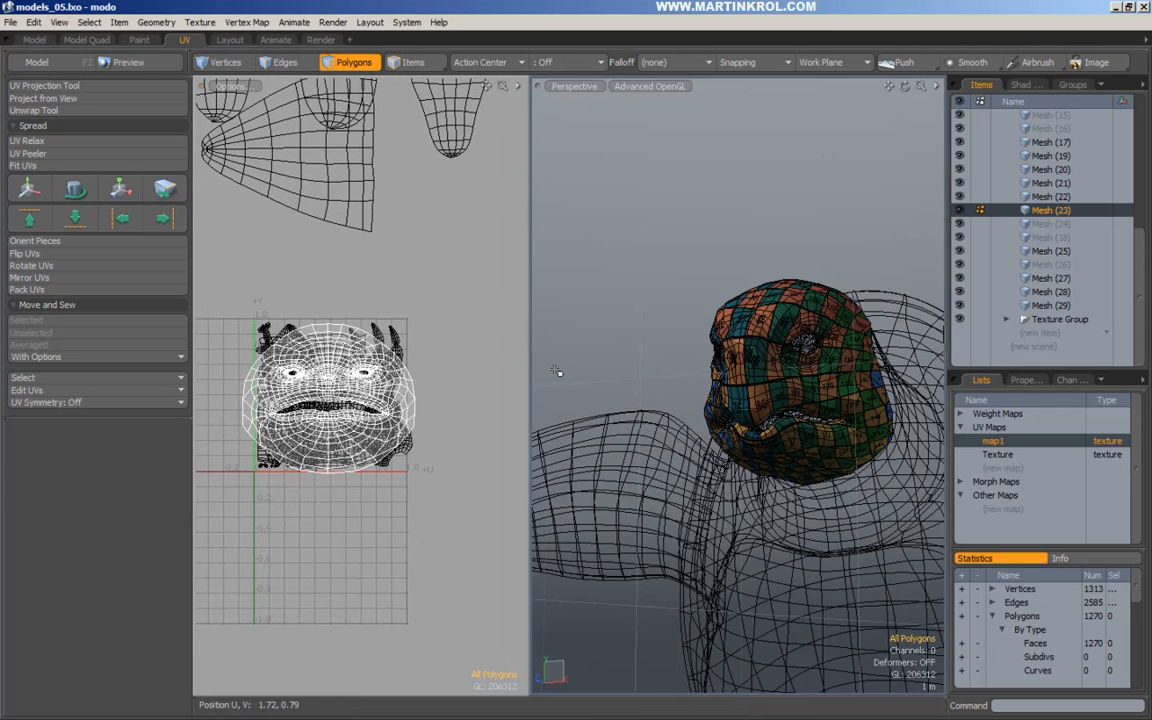
{"action": "left_click_drag", "start_coordinate": [878, 342], "coordinate": [800, 437], "text": "alt"}
{"action": "left_click", "coordinate": [285, 62]}
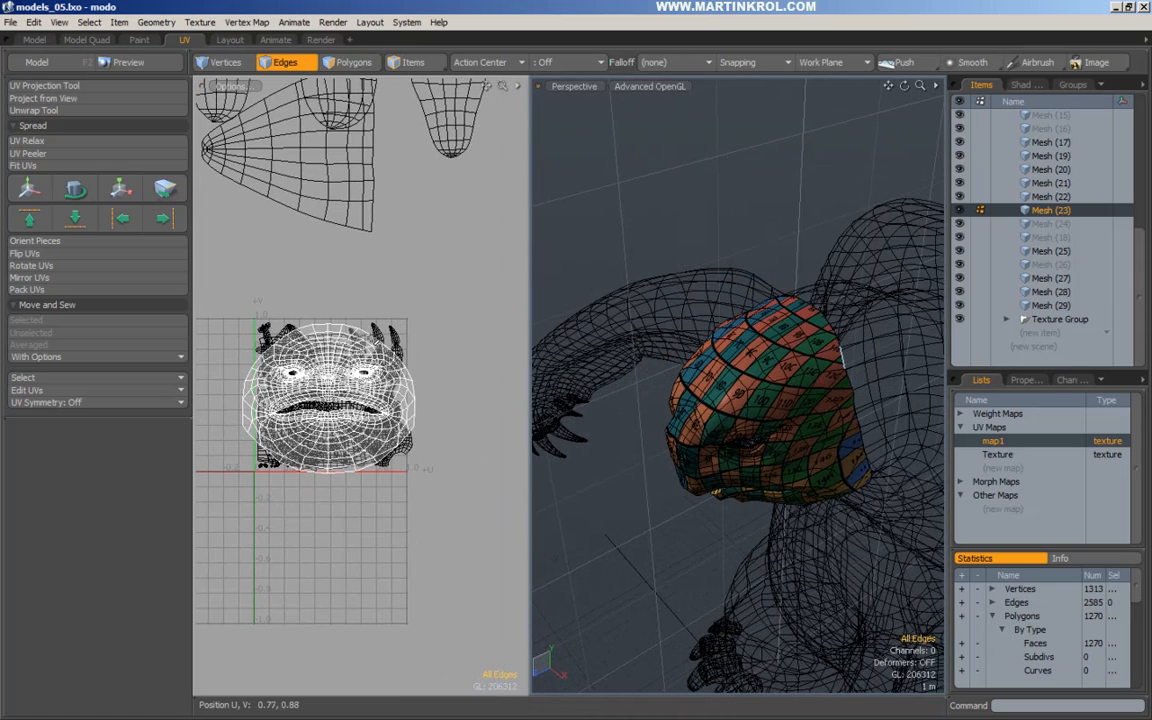
{"action": "scroll", "coordinate": [291, 303], "scroll_direction": "up", "scroll_amount": 3}
{"action": "double_click", "coordinate": [300, 345]}
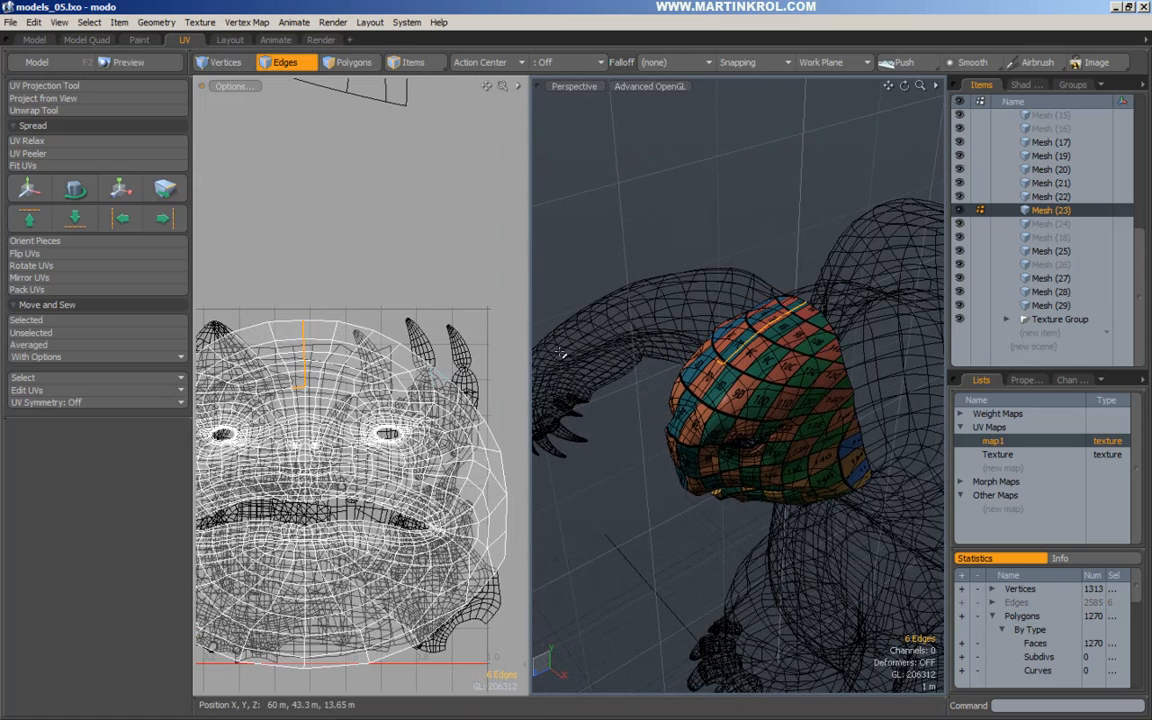
{"action": "left_click", "coordinate": [294, 385], "text": "ctrl"}
Add the centre edges under the creature's chin to the forehead seam selection.
{"action": "left_click_drag", "start_coordinate": [731, 413], "coordinate": [799, 408], "text": "alt"}
{"action": "double_click", "coordinate": [801, 385], "text": "shift"}
{"action": "left_click", "coordinate": [806, 411], "text": "ctrl"}
{"action": "right_click_drag", "start_coordinate": [799, 408], "coordinate": [799, 413], "text": "alt"}
{"action": "left_click", "coordinate": [797, 409], "text": "shift"}
{"action": "left_click_drag", "start_coordinate": [799, 397], "coordinate": [735, 258], "text": "alt"}
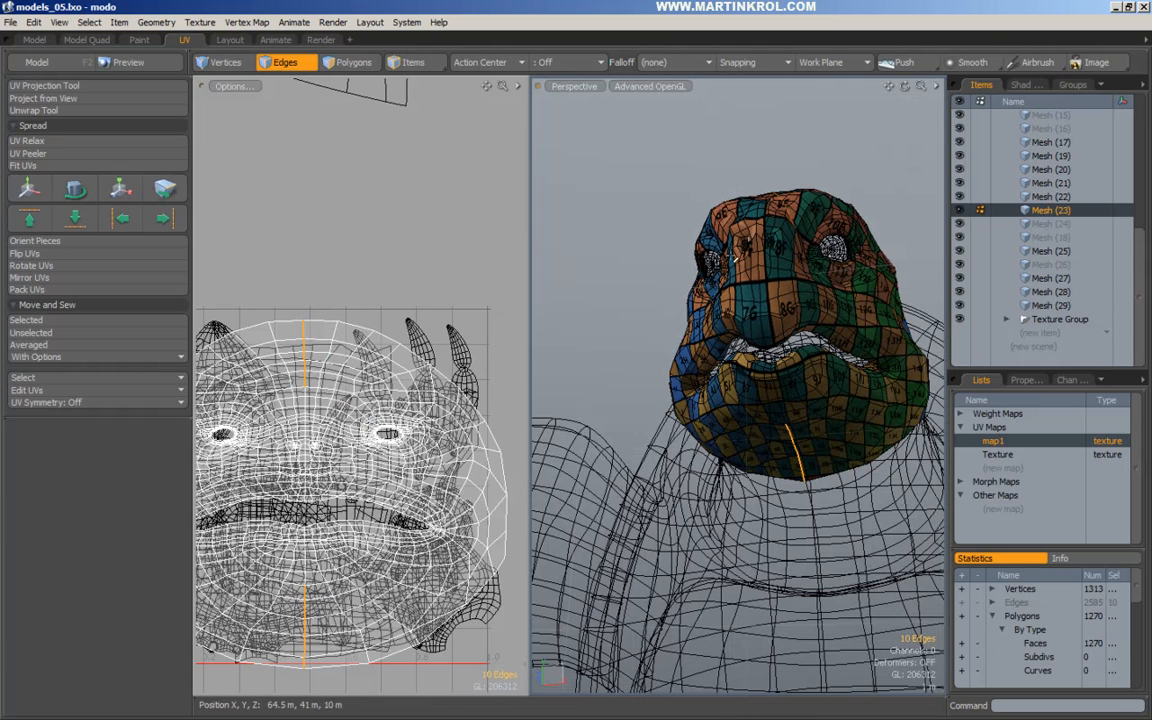
Unwrap the head along the forehead and chin seams with planar projection on the Y axis and Seal Holes off.
{"action": "right_click_drag", "start_coordinate": [431, 359], "coordinate": [335, 365], "text": "alt"}
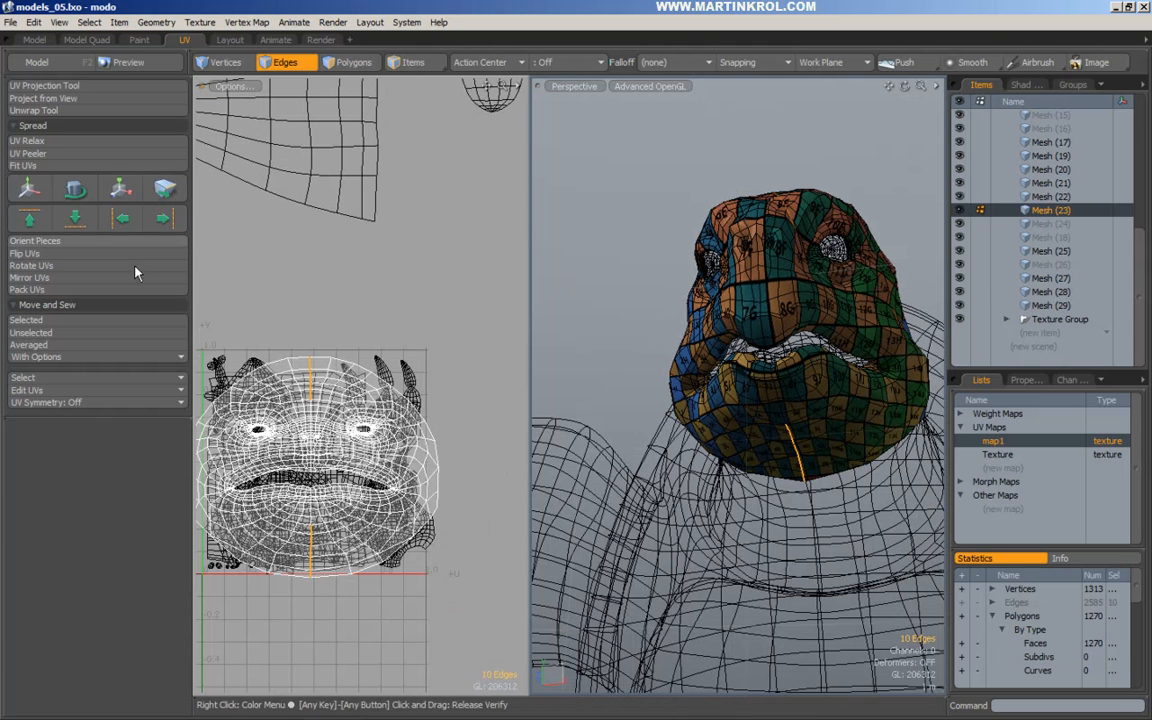
{"action": "left_click", "coordinate": [45, 110]}
{"action": "left_click", "coordinate": [355, 505]}
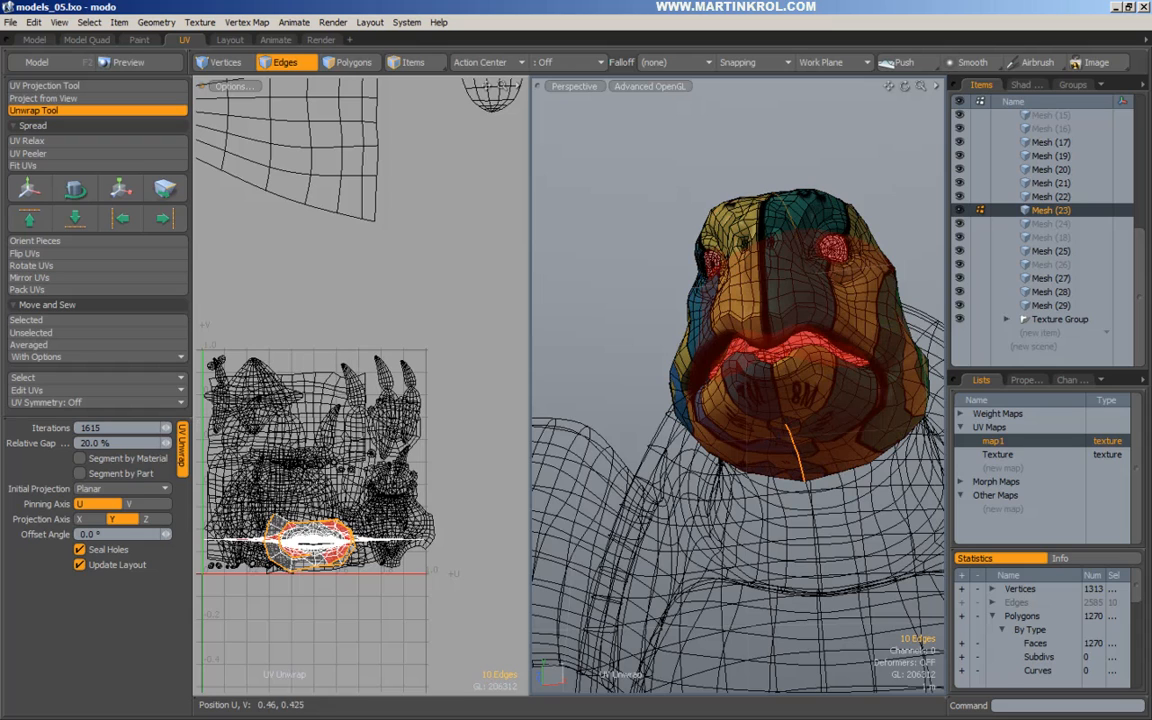
{"action": "left_click_drag", "start_coordinate": [759, 375], "coordinate": [606, 418], "text": "alt"}
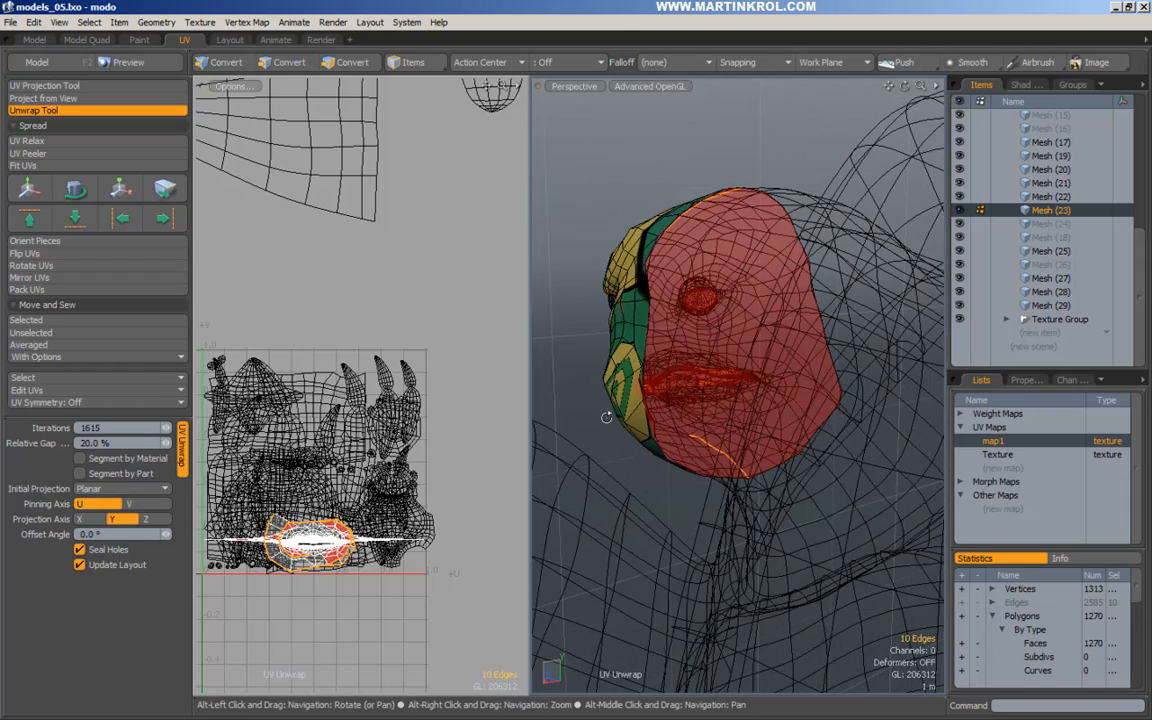
{"action": "left_click_drag", "start_coordinate": [597, 360], "coordinate": [830, 345], "text": "alt"}
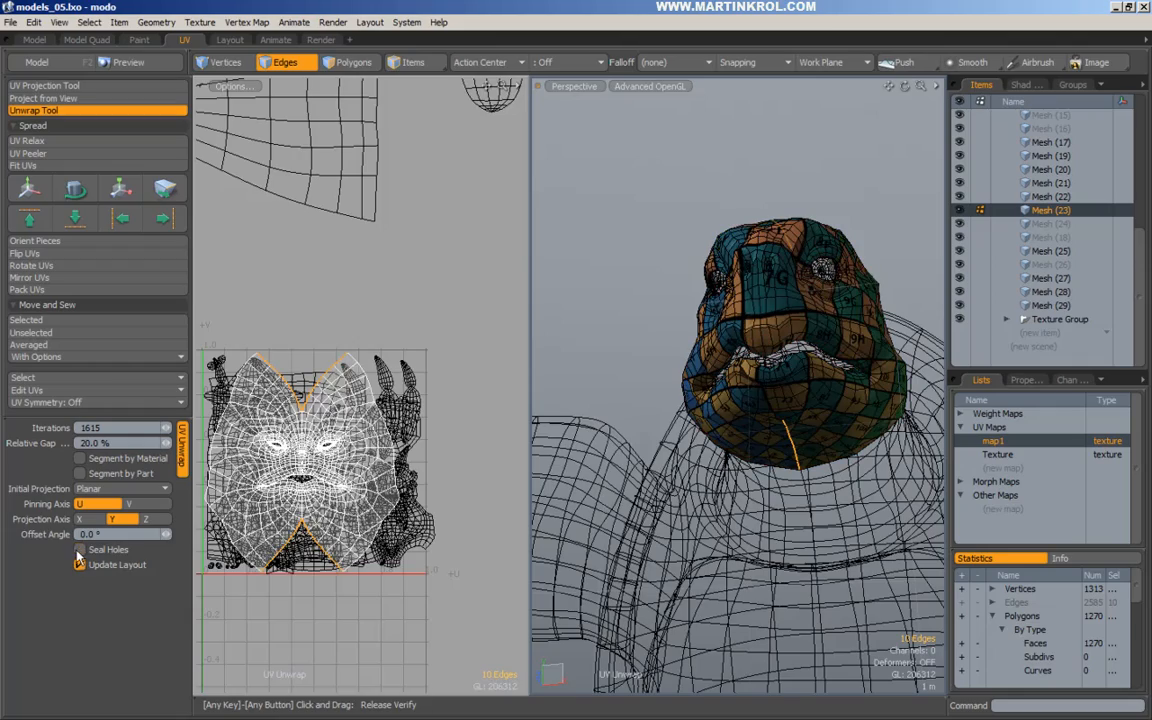
{"action": "mouse_move", "coordinate": [309, 470]}
{"action": "right_mouse_down", "text": "alt"}
{"action": "mouse_move", "coordinate": [456, 476]}
{"action": "mouse_move", "coordinate": [313, 476]}
{"action": "right_mouse_up", "text": "alt"}
{"action": "left_click_drag", "start_coordinate": [745, 350], "coordinate": [757, 290], "text": "alt"}
{"action": "right_click_drag", "start_coordinate": [299, 402], "coordinate": [350, 405], "text": "alt"}
{"action": "key", "text": "space"}
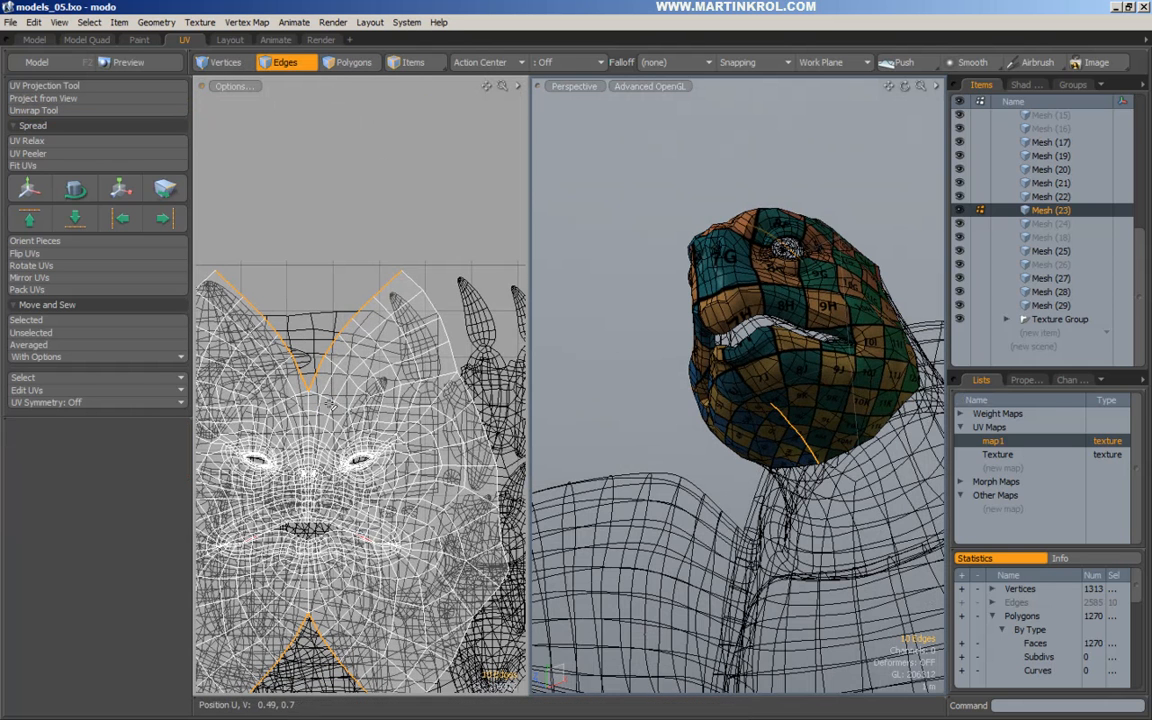
Extend the forehead seam further down its centre line and unwrap the head again with the projection axis set to Z.
{"action": "key", "text": "2"}
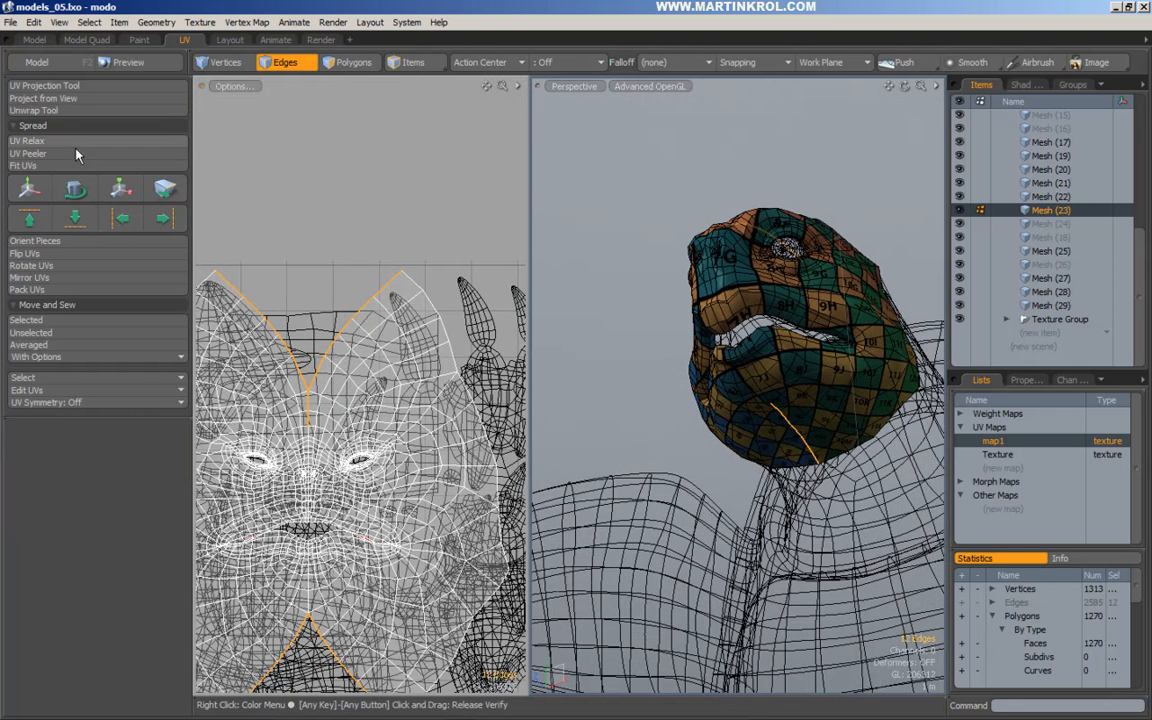
{"action": "left_click", "coordinate": [55, 107]}
{"action": "left_click_drag", "start_coordinate": [800, 470], "coordinate": [868, 428], "text": "alt"}
{"action": "right_click_drag", "start_coordinate": [274, 440], "coordinate": [302, 456], "text": "alt"}
{"action": "left_click", "coordinate": [92, 520]}
{"action": "left_click", "coordinate": [165, 521]}
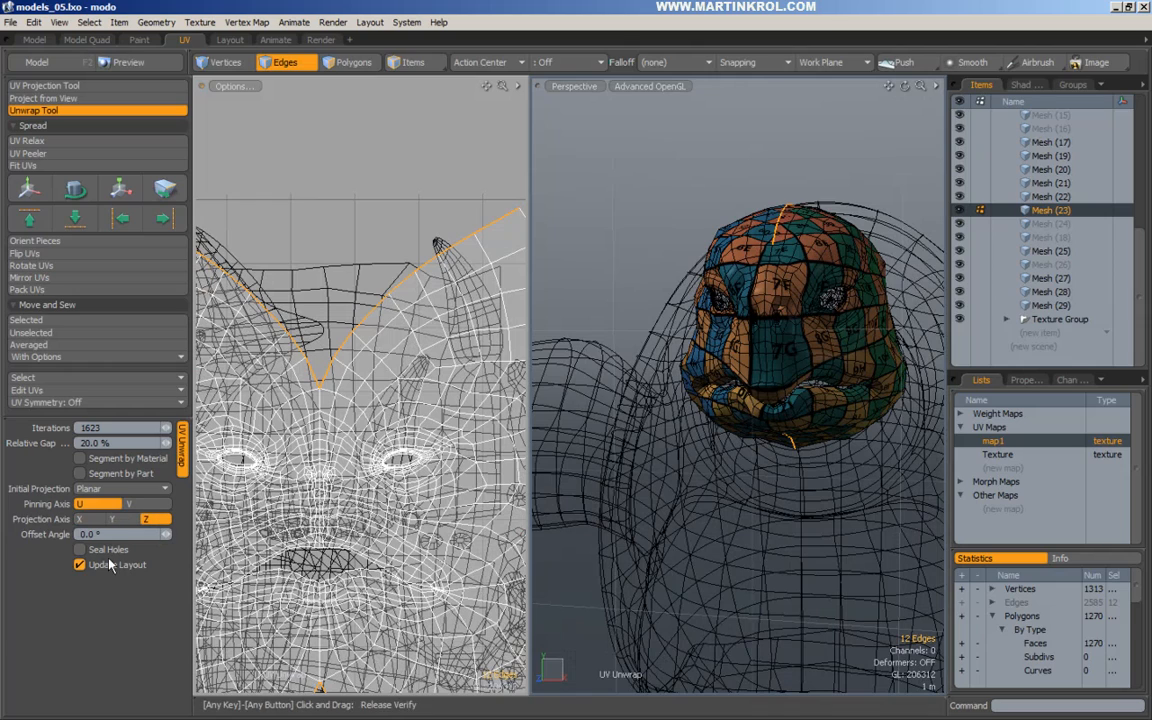
{"action": "right_click_drag", "start_coordinate": [455, 470], "coordinate": [445, 482], "text": "alt"}
{"action": "left_click_drag", "start_coordinate": [445, 482], "coordinate": [439, 453], "text": "alt"}
{"action": "key", "text": "space"}
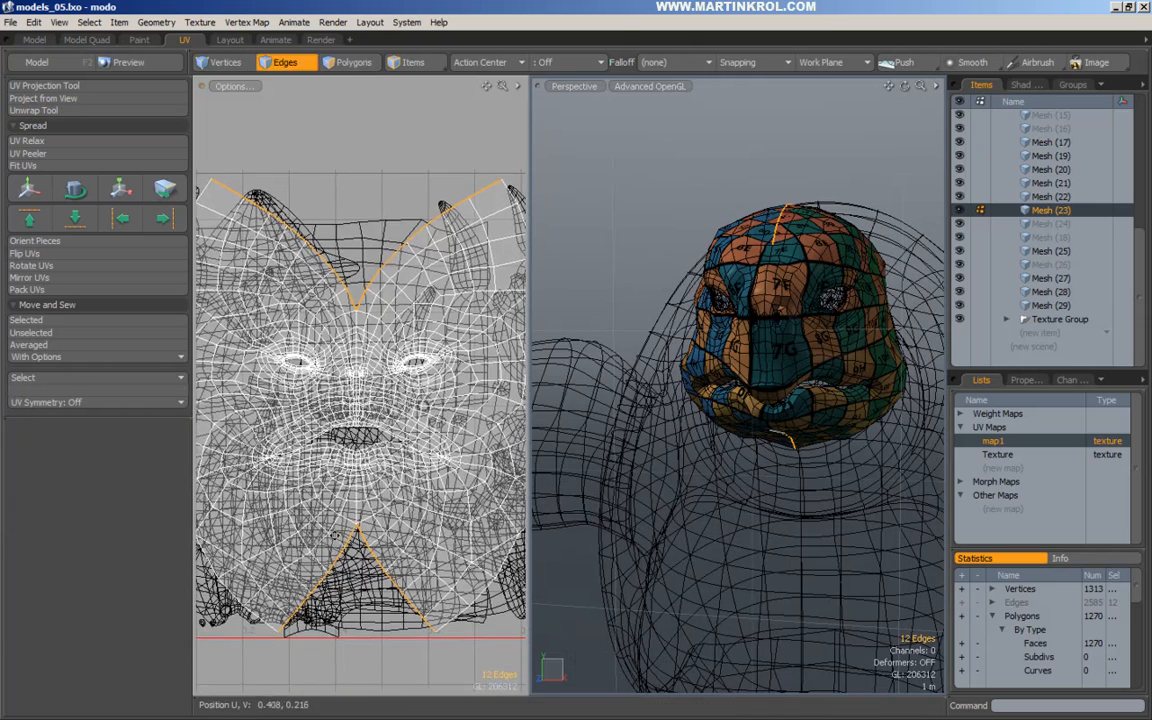
Extend the chin seam upward along its centre line, re-unwrap the head on the Z axis, and drop the Unwrap tool.
{"action": "right_click_drag", "start_coordinate": [360, 543], "coordinate": [378, 525], "text": "alt"}
{"action": "left_click", "coordinate": [365, 505], "text": "shift"}
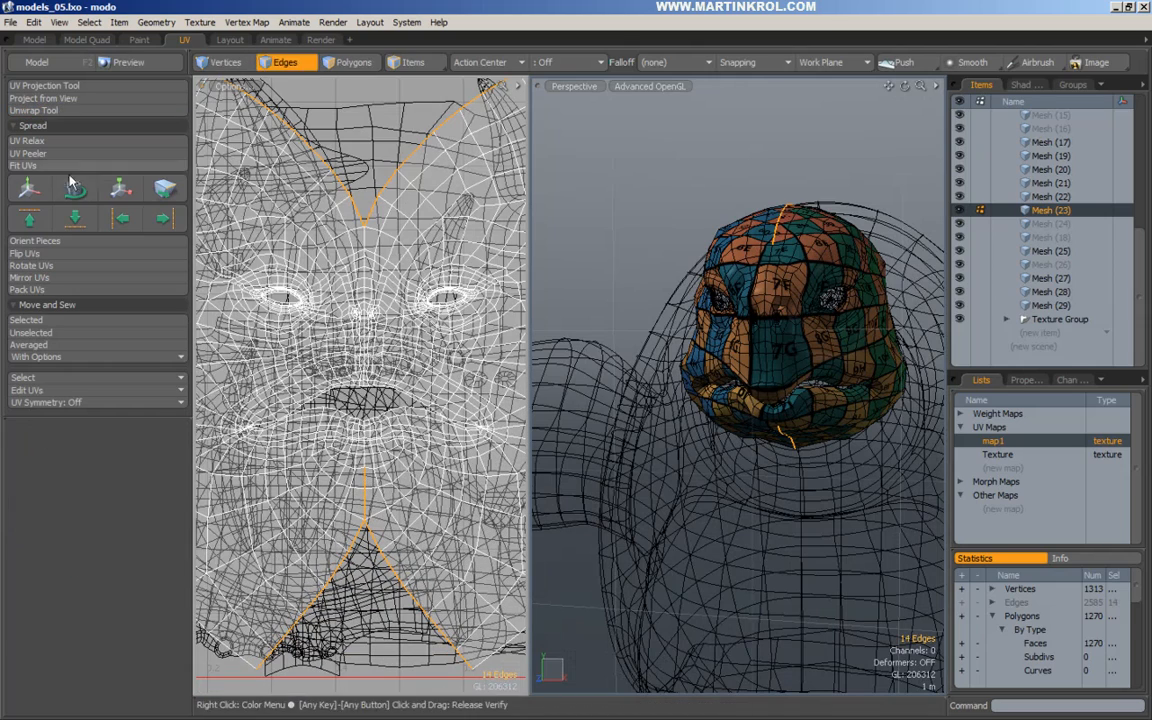
{"action": "left_click", "coordinate": [34, 110]}
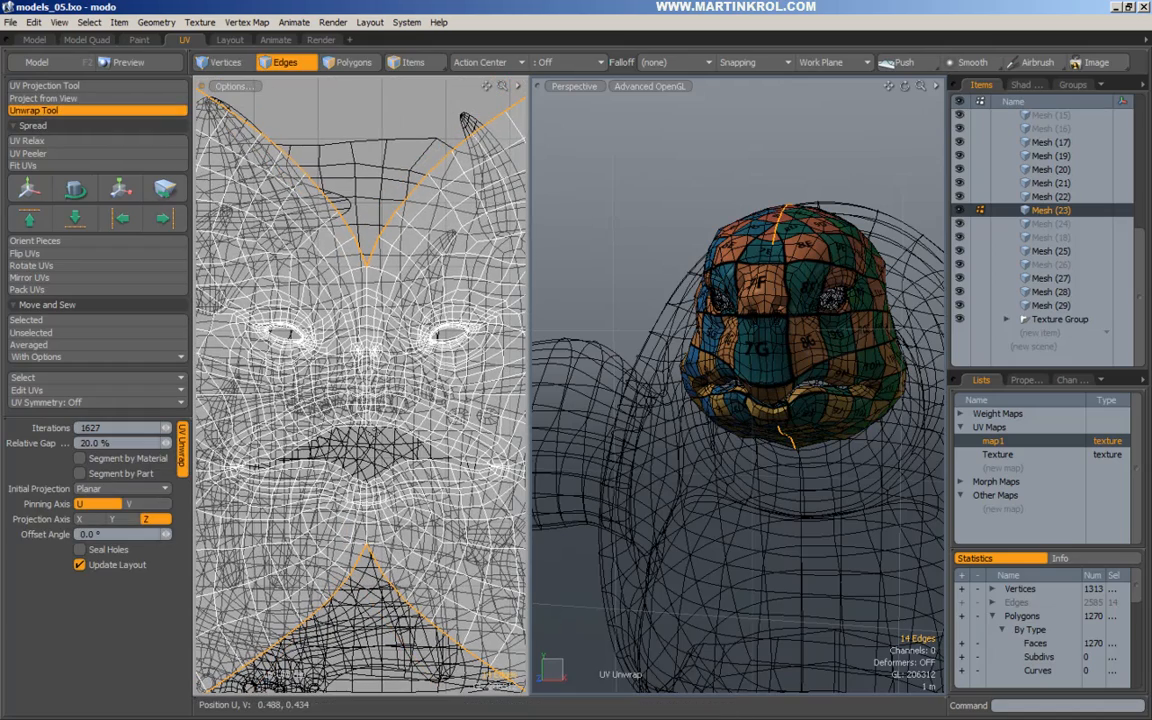
{"action": "right_click_drag", "start_coordinate": [459, 338], "coordinate": [616, 337], "text": "alt"}
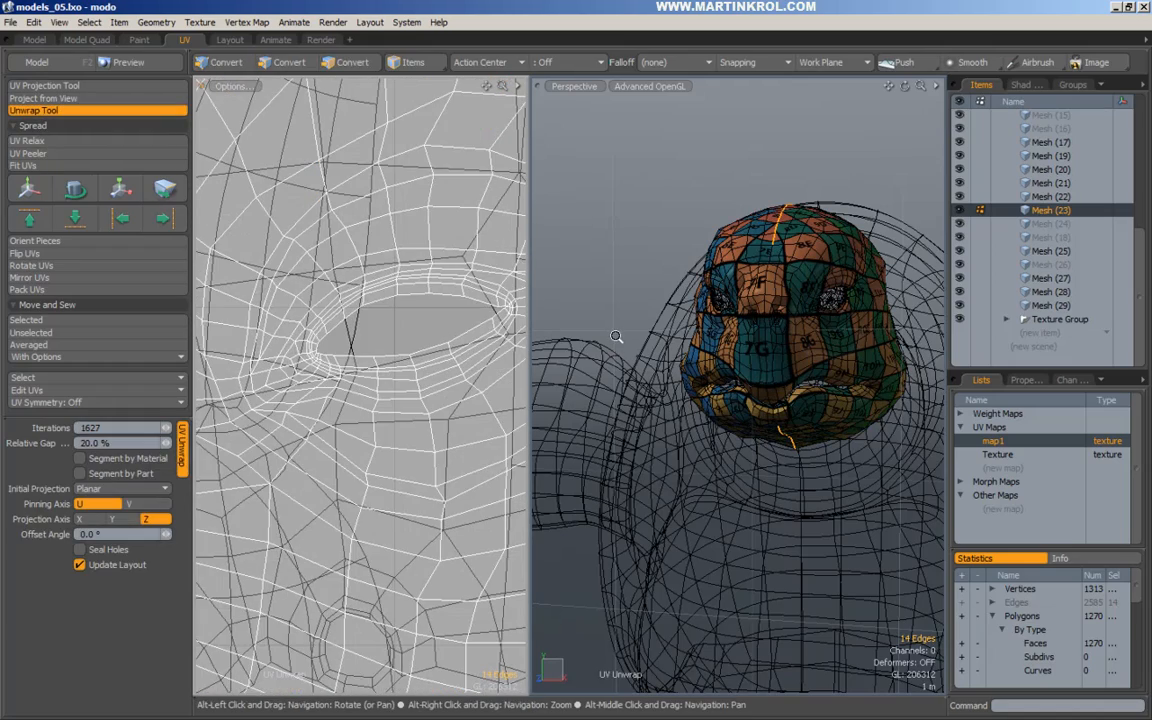
{"action": "right_click_drag", "start_coordinate": [500, 329], "coordinate": [435, 328], "text": "alt"}
{"action": "mouse_move", "coordinate": [763, 391]}
{"action": "left_mouse_down", "text": "alt"}
{"action": "mouse_move", "coordinate": [740, 400]}
{"action": "mouse_move", "coordinate": [660, 310]}
{"action": "mouse_move", "coordinate": [634, 303]}
{"action": "mouse_move", "coordinate": [625, 404]}
{"action": "mouse_move", "coordinate": [797, 267]}
{"action": "mouse_move", "coordinate": [838, 290]}
{"action": "left_mouse_up", "text": "alt"}
{"action": "key", "text": "space"}
Examine the head's checker texture and the mouth, nostril and eye areas of its unwrapped UV layout.
{"action": "mouse_move", "coordinate": [826, 398]}
{"action": "left_mouse_down"}
{"action": "mouse_move", "coordinate": [742, 388]}
{"action": "mouse_move", "coordinate": [824, 412]}
{"action": "left_mouse_up"}
{"action": "mouse_move", "coordinate": [790, 347]}
{"action": "left_mouse_down", "text": "alt"}
{"action": "mouse_move", "coordinate": [802, 425]}
{"action": "mouse_move", "coordinate": [768, 410]}
{"action": "mouse_move", "coordinate": [771, 421]}
{"action": "left_mouse_up", "text": "alt"}
{"action": "left_click_drag", "start_coordinate": [654, 303], "coordinate": [653, 315]}
{"action": "right_click_drag", "start_coordinate": [400, 372], "coordinate": [300, 386], "text": "alt"}
{"action": "left_click_drag", "start_coordinate": [300, 386], "coordinate": [374, 352], "text": "alt"}
{"action": "right_click_drag", "start_coordinate": [374, 352], "coordinate": [320, 365], "text": "alt"}
{"action": "left_click_drag", "start_coordinate": [358, 365], "coordinate": [370, 373], "text": "alt"}
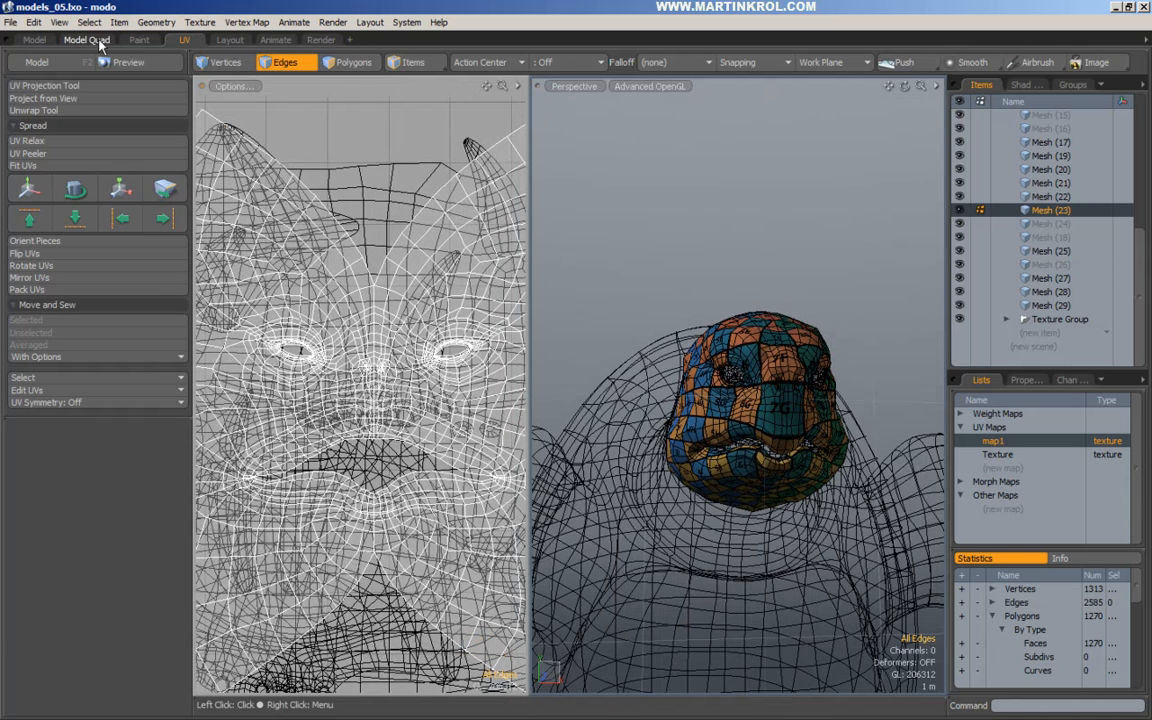
Try to spread the whole head's UVs outward from the area between nose and mouth with the Bulge tool.
{"action": "left_click", "coordinate": [57, 63]}
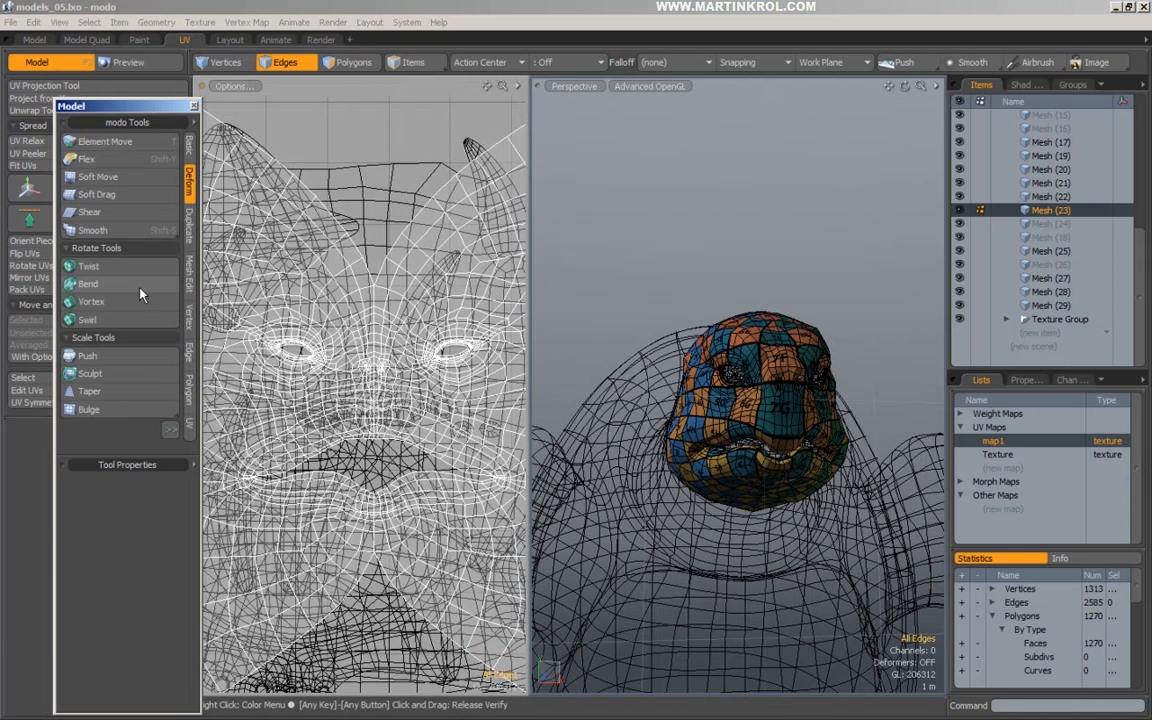
{"action": "left_click", "coordinate": [89, 409]}
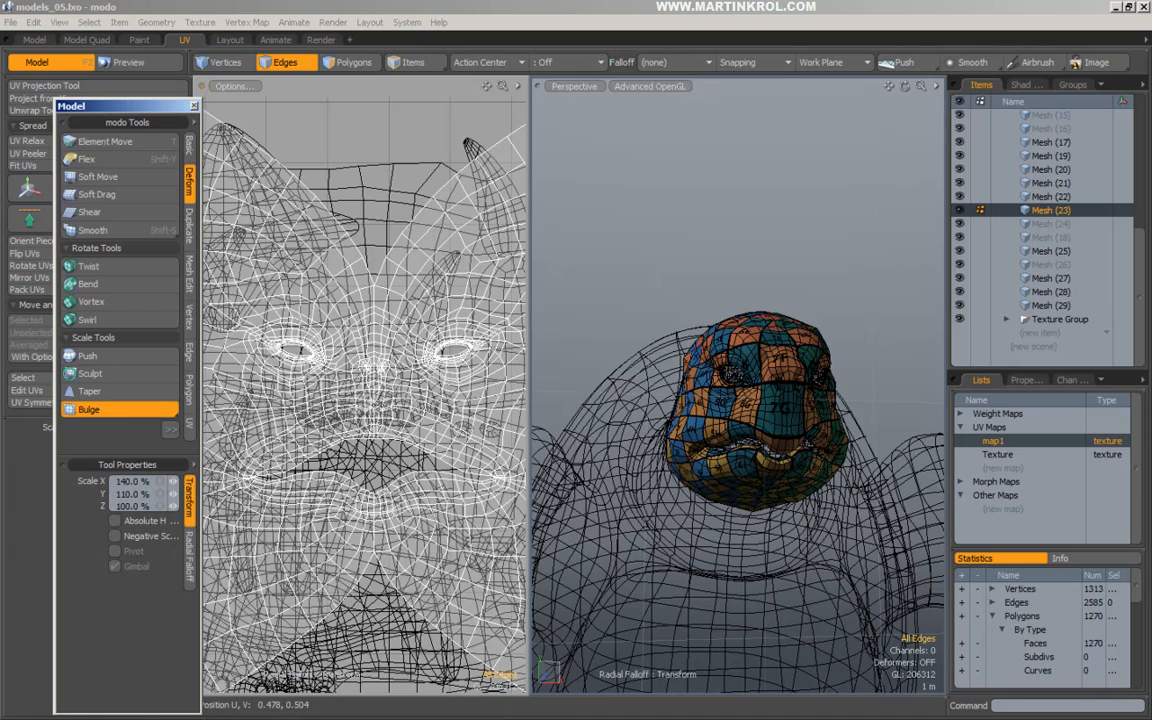
{"action": "left_click", "coordinate": [370, 418]}
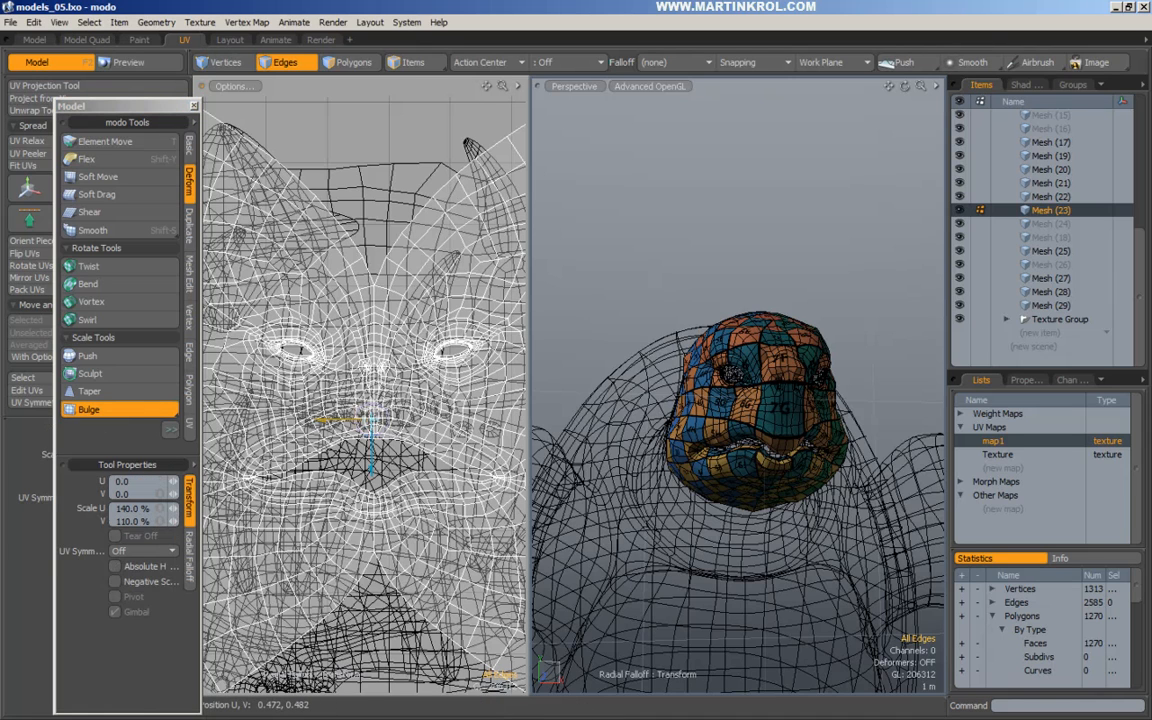
{"action": "left_click", "coordinate": [398, 395]}
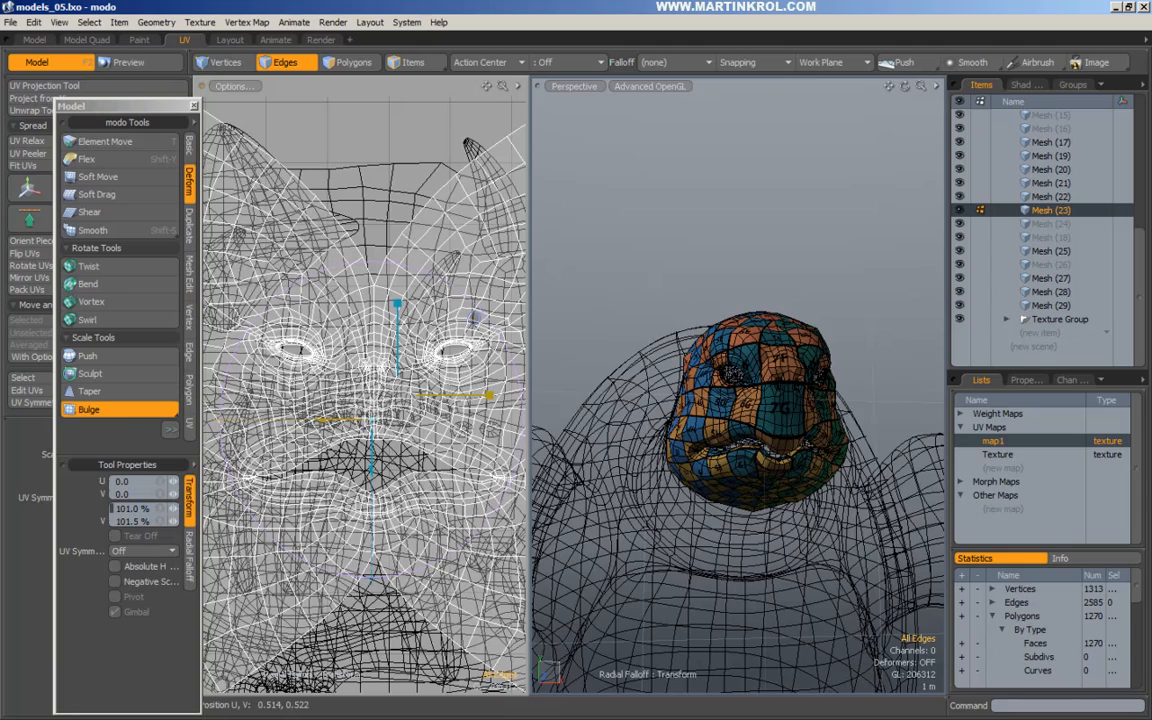
{"action": "mouse_move", "coordinate": [398, 395]}
{"action": "left_mouse_down"}
{"action": "mouse_move", "coordinate": [363, 404]}
{"action": "mouse_move", "coordinate": [416, 386]}
{"action": "mouse_move", "coordinate": [425, 357]}
{"action": "mouse_move", "coordinate": [441, 366]}
{"action": "mouse_move", "coordinate": [384, 396]}
{"action": "mouse_move", "coordinate": [407, 396]}
{"action": "mouse_move", "coordinate": [378, 395]}
{"action": "left_mouse_up"}
{"action": "left_click", "coordinate": [367, 406]}
{"action": "key", "text": "space"}
{"action": "key", "text": "ctrl+z"}
{"action": "key", "text": "2"}
{"action": "key", "text": "space"}
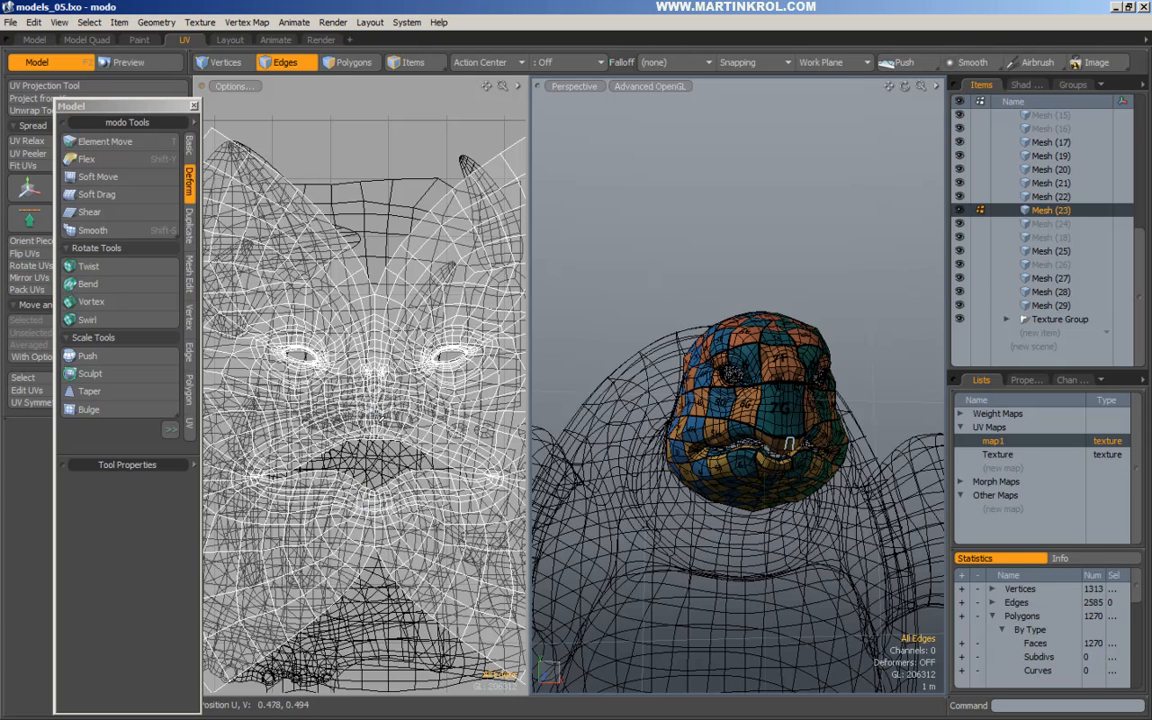
Select the polygons between the nose and upper lip and grow the selection across the upper face down to the lip line.
{"action": "left_click_drag", "start_coordinate": [376, 397], "coordinate": [398, 396], "text": "ctrl+alt"}
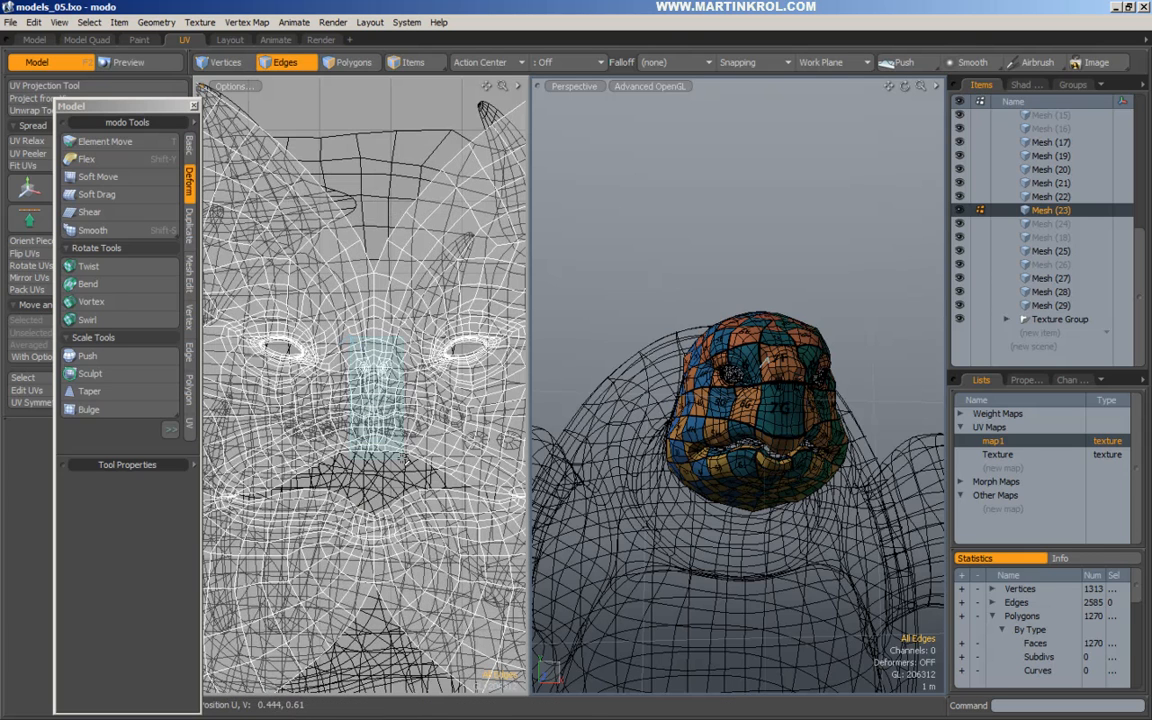
{"action": "right_click_drag", "start_coordinate": [407, 452], "coordinate": [408, 455]}
{"action": "left_click_drag", "start_coordinate": [382, 410], "coordinate": [436, 412], "text": "ctrl+alt"}
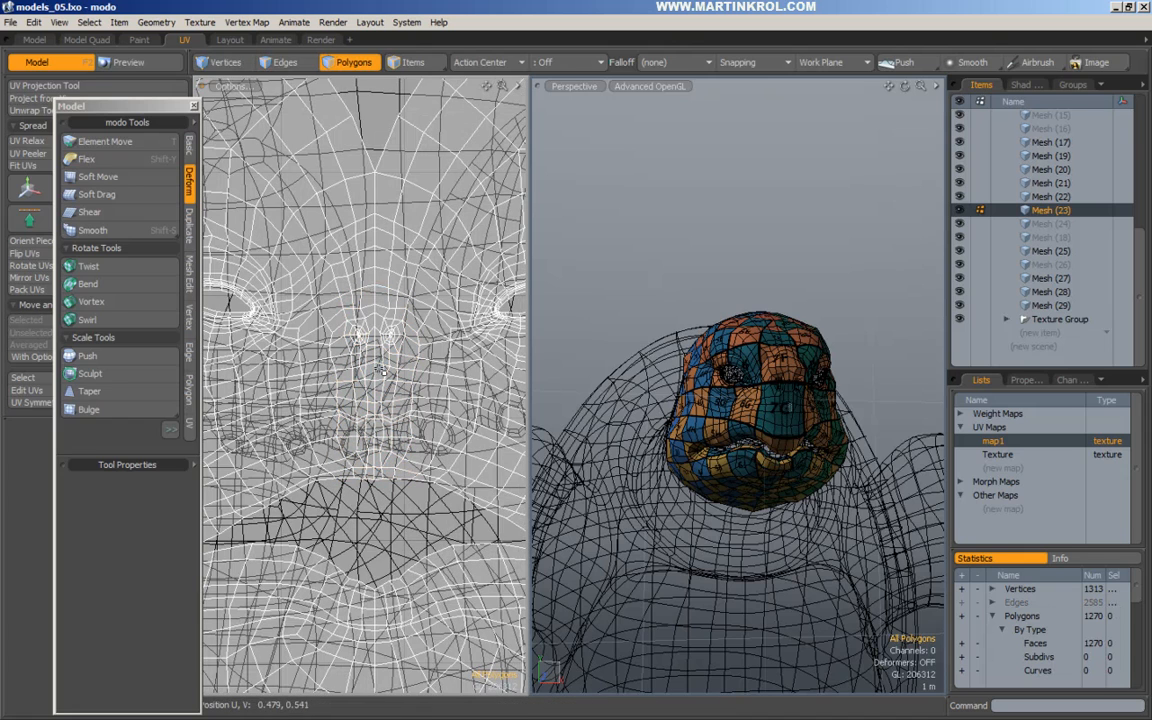
{"action": "left_click", "coordinate": [376, 410]}
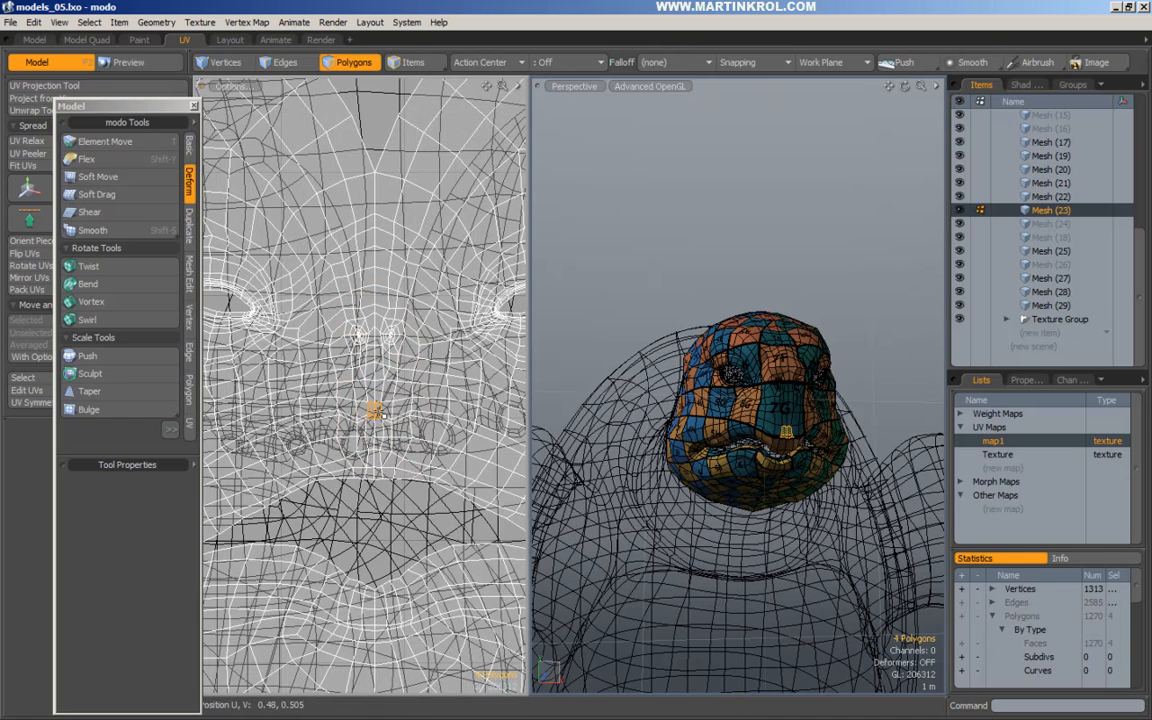
{"action": "right_click_drag", "start_coordinate": [382, 414], "coordinate": [344, 411], "text": "alt"}
{"action": "key", "text": "shift+Up"}
{"action": "key", "text": "shift+Up"}
{"action": "key", "text": "shift+Up"}
{"action": "key", "text": "shift+Up"}
{"action": "key", "text": "shift+Up"}
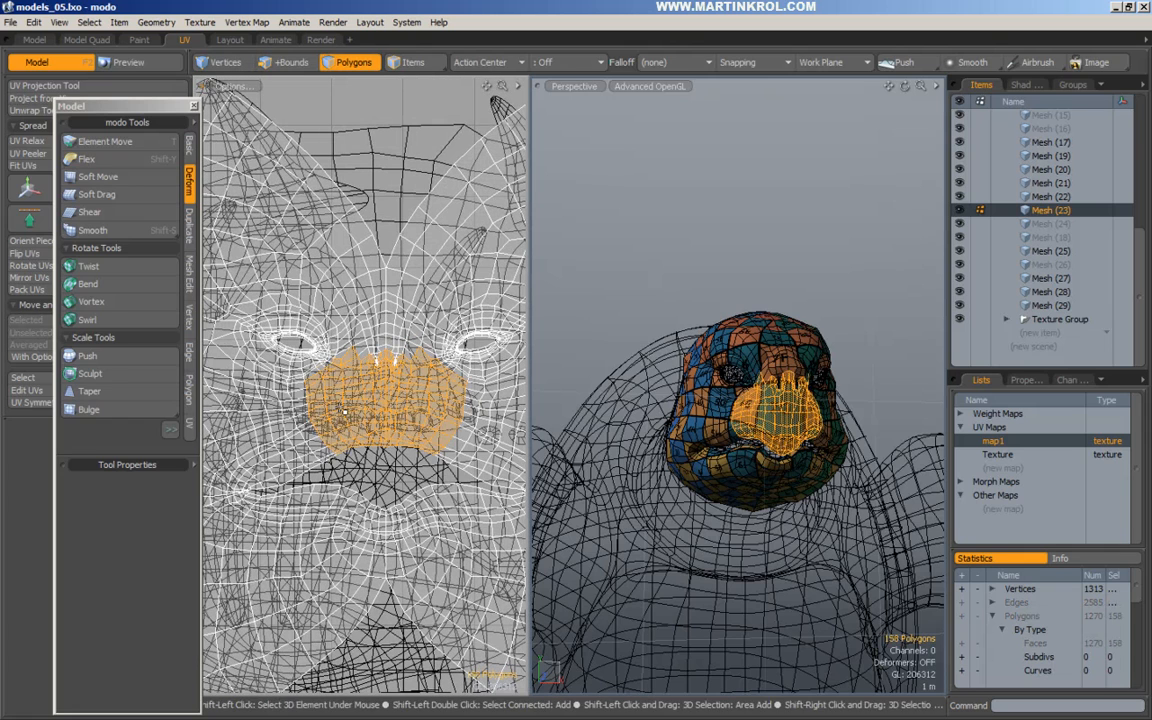
{"action": "key", "text": "shift+Up"}
{"action": "key", "text": "shift+Up"}
{"action": "key", "text": "shift+Up"}
{"action": "key", "text": "shift+Up"}
{"action": "key", "text": "shift+Up"}
{"action": "key", "text": "shift+Up"}
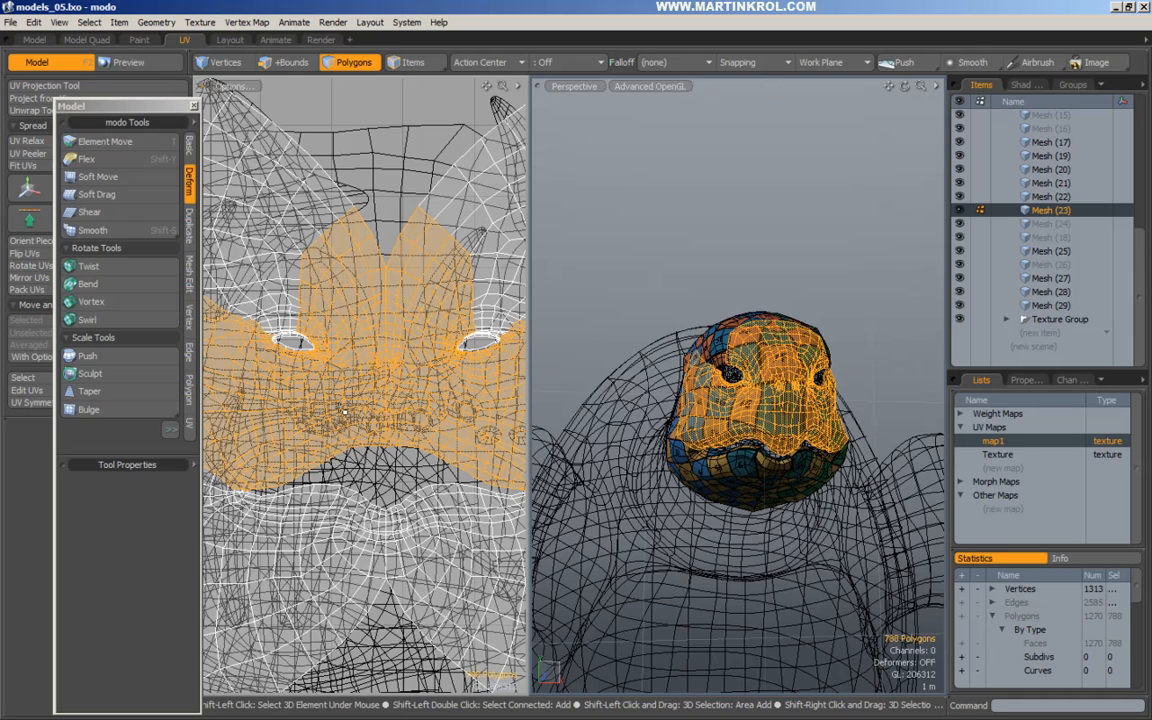
Add the head's remaining forehead, eye-area and outer upper polygons to the selection in the UV layout.
{"action": "right_click_drag", "start_coordinate": [311, 384], "coordinate": [272, 380], "text": "alt"}
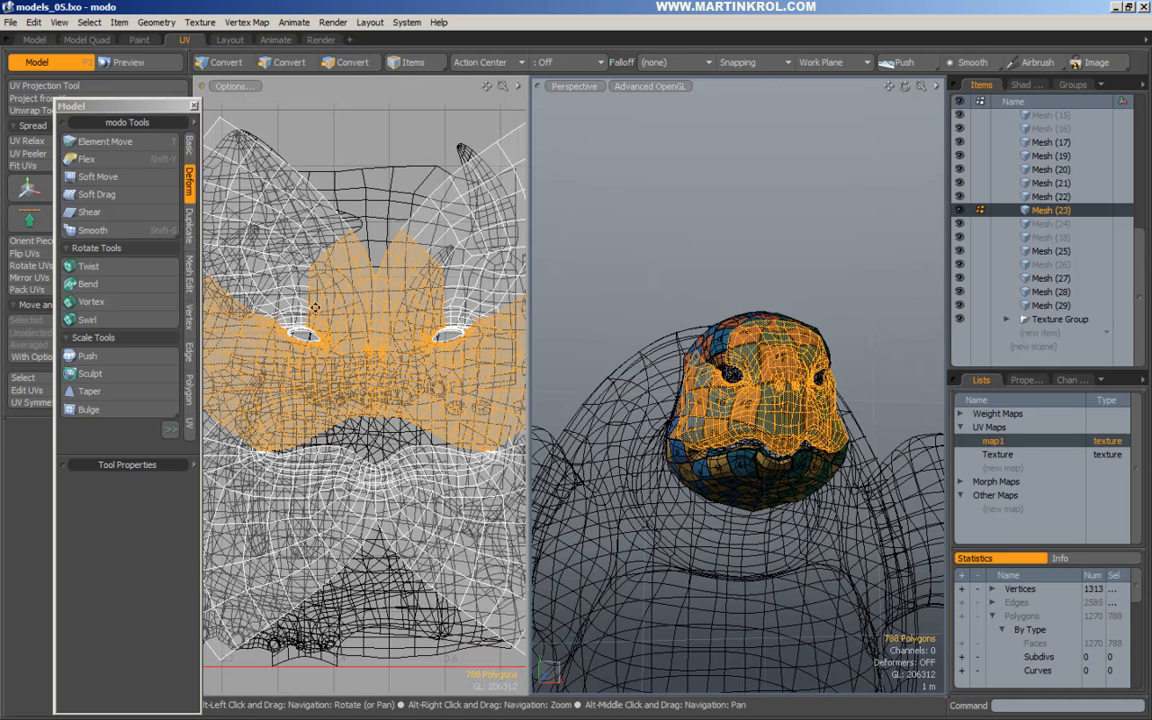
{"action": "right_click_drag", "start_coordinate": [223, 197], "coordinate": [487, 382], "text": "shift"}
{"action": "right_click_drag", "start_coordinate": [482, 376], "coordinate": [415, 370], "text": "alt"}
{"action": "right_click_drag", "start_coordinate": [262, 195], "coordinate": [430, 318], "text": "shift"}
{"action": "left_click_drag", "start_coordinate": [448, 302], "coordinate": [367, 325], "text": "alt+shift"}
{"action": "right_click_drag", "start_coordinate": [302, 194], "coordinate": [508, 343], "text": "shift"}
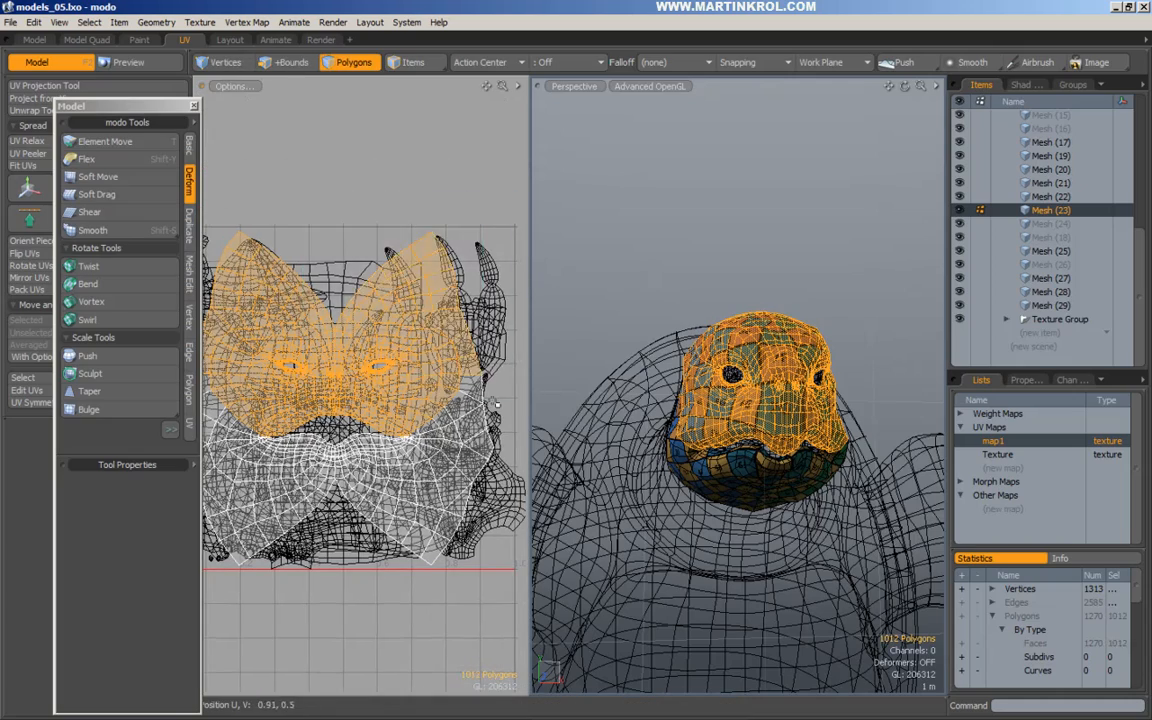
Bulge the selected upper-head UVs outward with a radial falloff centred at the middle of the upper lip.
{"action": "right_click_drag", "start_coordinate": [305, 388], "coordinate": [342, 397], "text": "alt"}
{"action": "left_click_drag", "start_coordinate": [342, 397], "coordinate": [409, 404], "text": "alt"}
{"action": "right_click_drag", "start_coordinate": [409, 404], "coordinate": [419, 405], "text": "alt"}
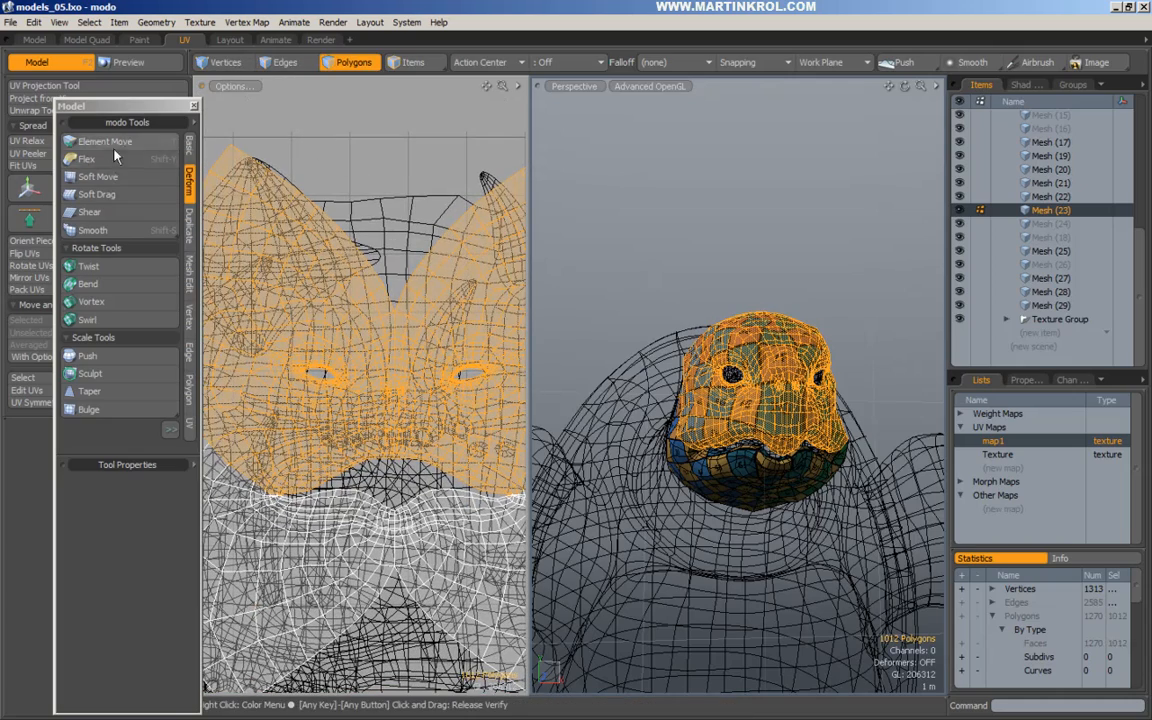
{"action": "left_click", "coordinate": [106, 412]}
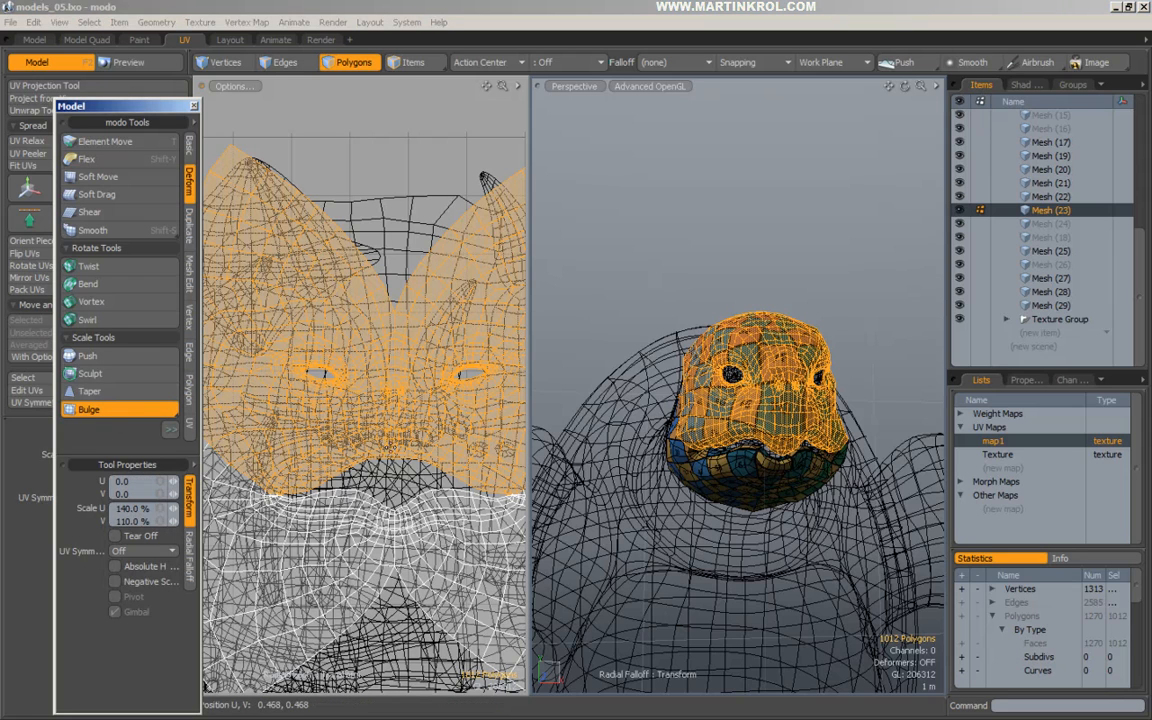
{"action": "left_click", "coordinate": [393, 452]}
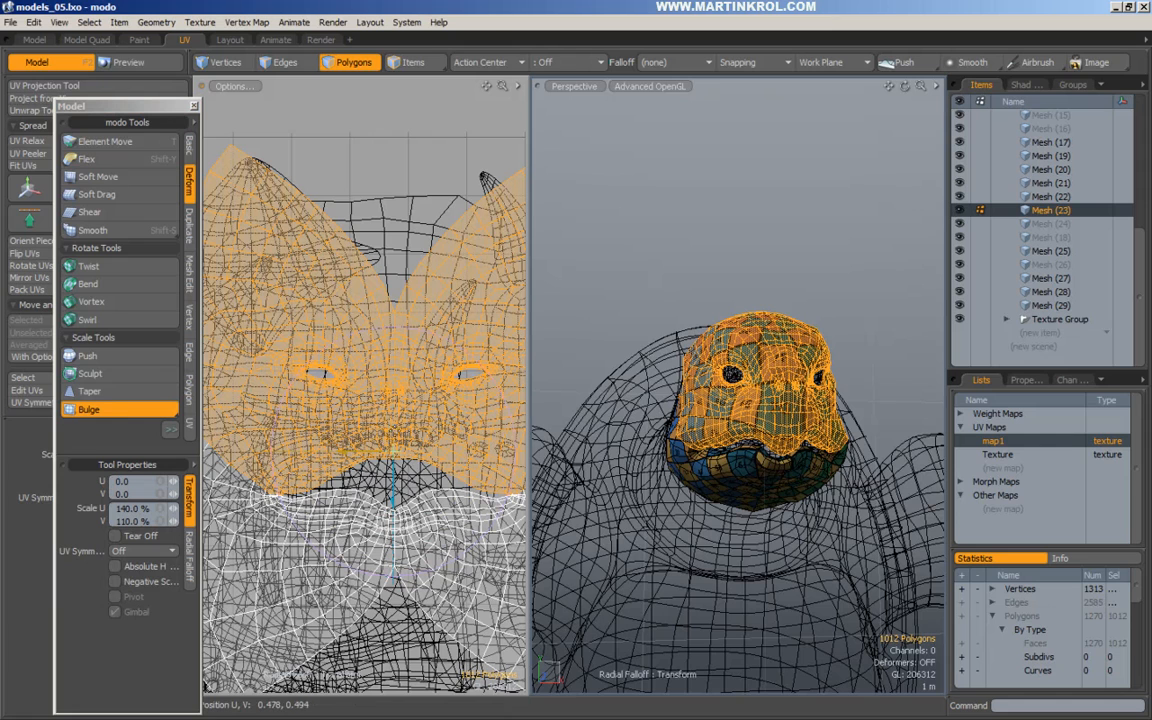
{"action": "mouse_move", "coordinate": [433, 432]}
{"action": "left_mouse_down"}
{"action": "mouse_move", "coordinate": [415, 392]}
{"action": "mouse_move", "coordinate": [414, 421]}
{"action": "left_mouse_up"}
Try to move all the selected upper-head UVs down without a falloff.
{"action": "key", "text": "w"}
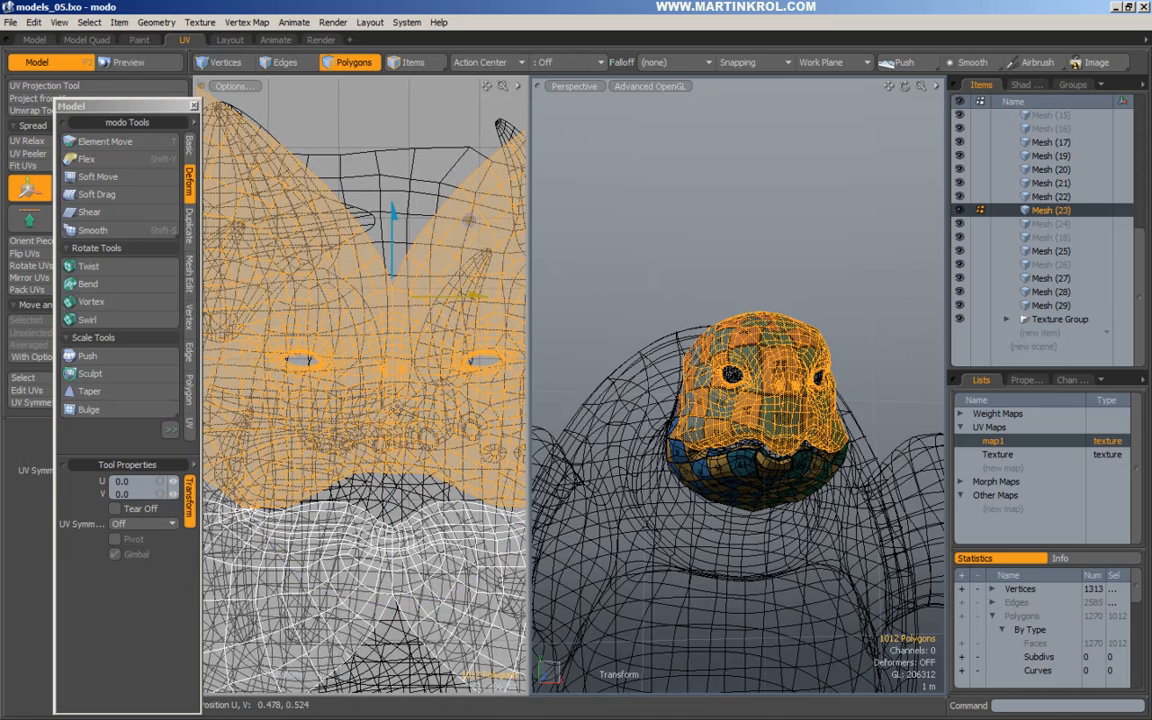
{"action": "left_click", "coordinate": [394, 464]}
{"action": "left_click_drag", "start_coordinate": [396, 429], "coordinate": [396, 444]}
{"action": "key", "text": "ctrl+z"}
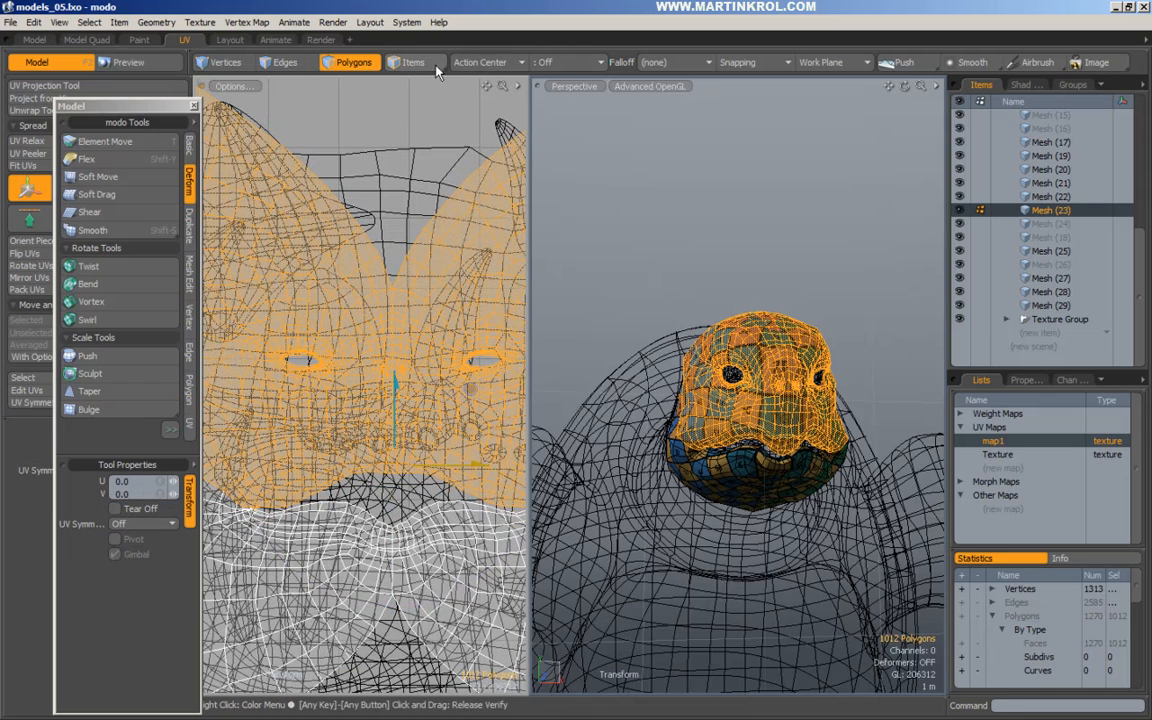
Set a radial falloff centred at 47.4 cm, 45.2 cm over the middle of the mouth opening in the UV layout.
{"action": "left_click", "coordinate": [472, 63]}
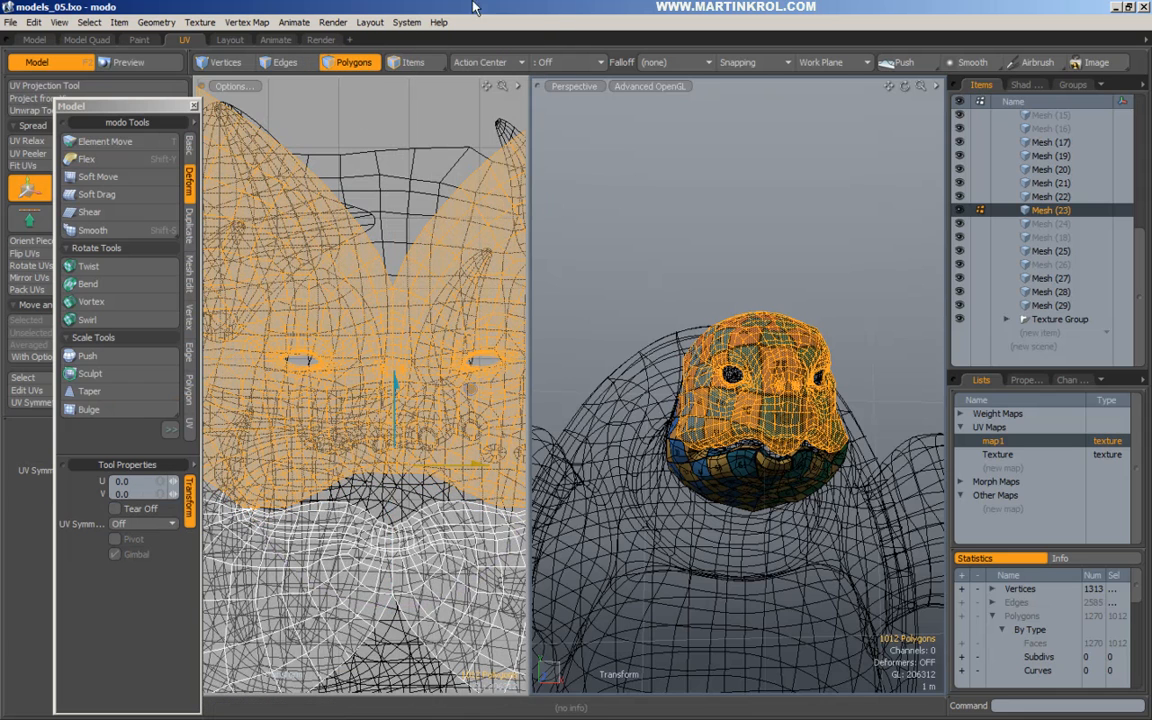
{"action": "left_click", "coordinate": [34, 22]}
{"action": "mouse_move", "coordinate": [60, 388]}
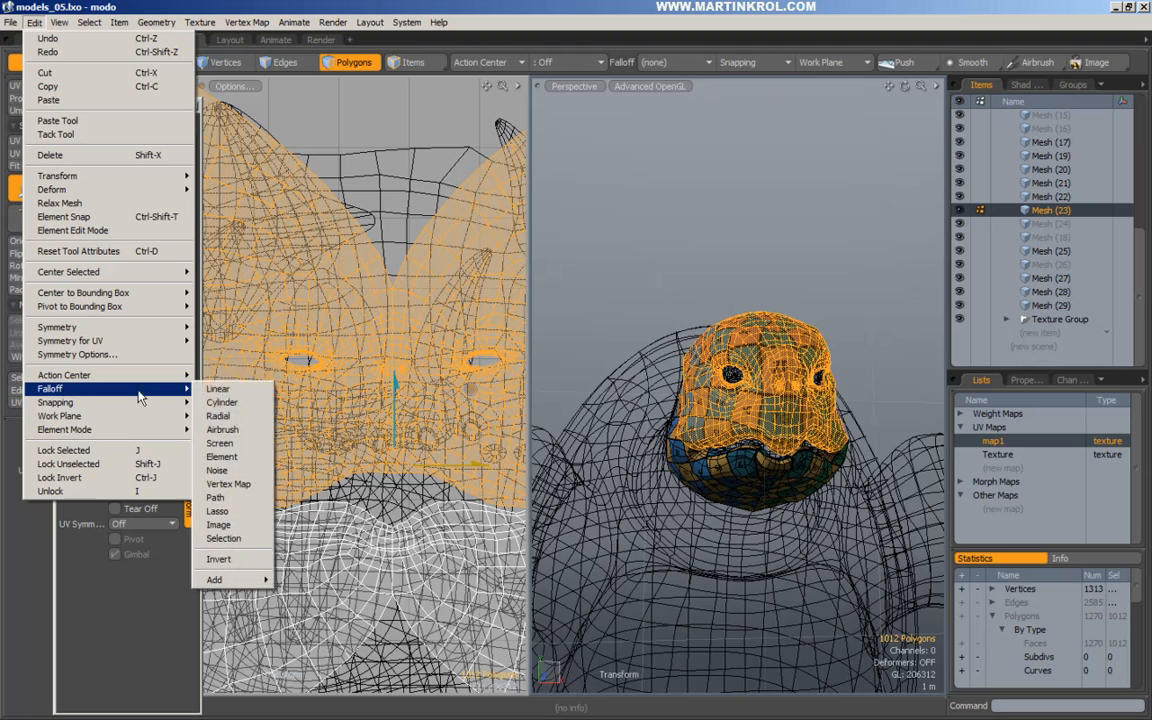
{"action": "left_click", "coordinate": [210, 385]}
{"action": "scroll", "coordinate": [395, 466], "scroll_direction": "down", "scroll_amount": 1}
{"action": "left_click", "coordinate": [394, 467]}
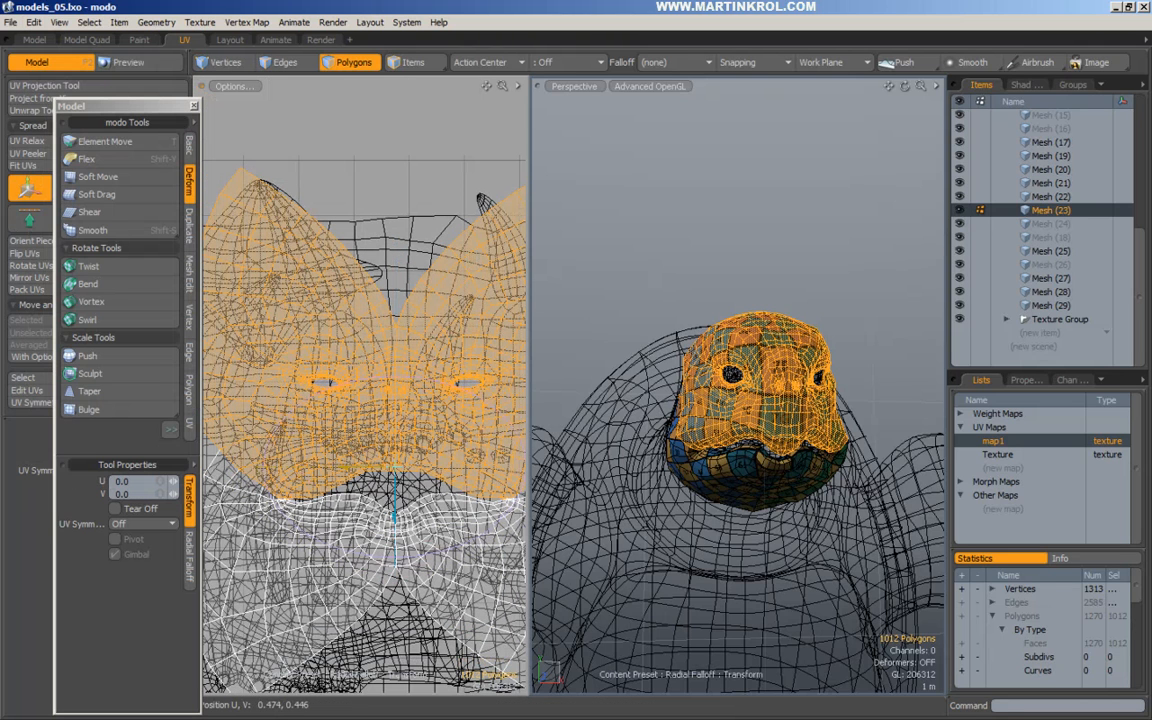
{"action": "key", "text": "q"}
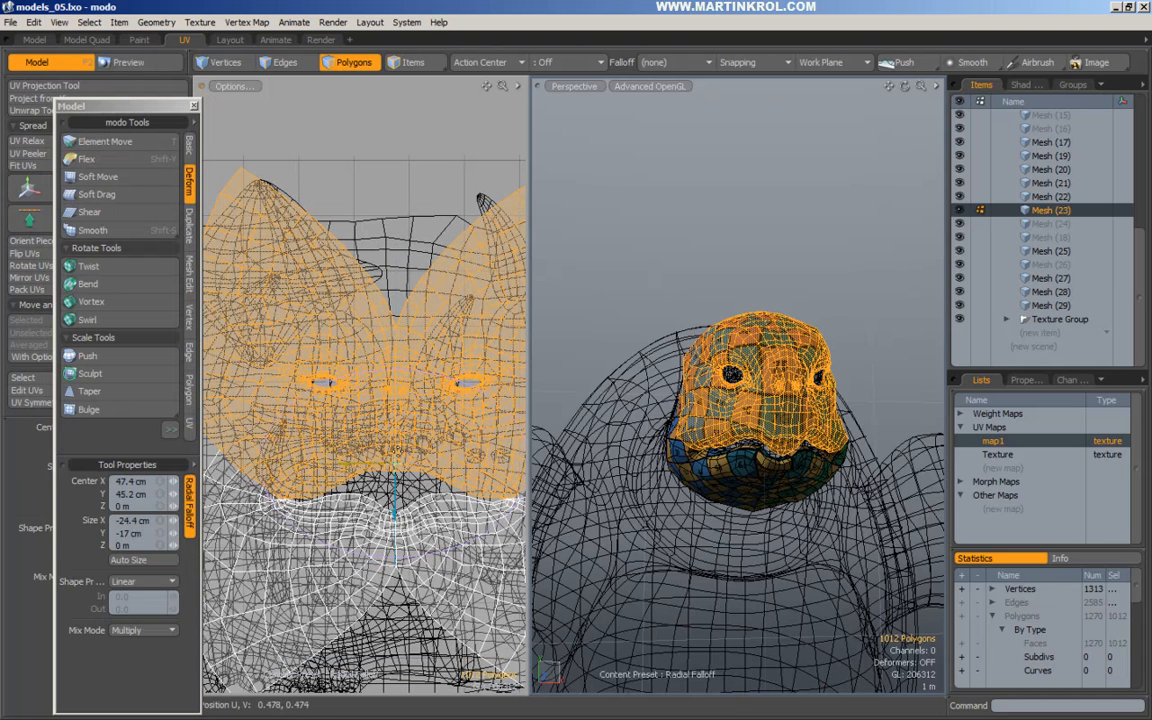
Shrink the radial falloff's height to 10.6 cm and move the upper-lip UVs -0.034 in V.
{"action": "key", "text": "w"}
{"action": "left_click_drag", "start_coordinate": [395, 424], "coordinate": [395, 433]}
{"action": "left_click_drag", "start_coordinate": [395, 388], "coordinate": [395, 376]}
{"action": "left_click_drag", "start_coordinate": [451, 480], "coordinate": [419, 480], "text": "alt"}
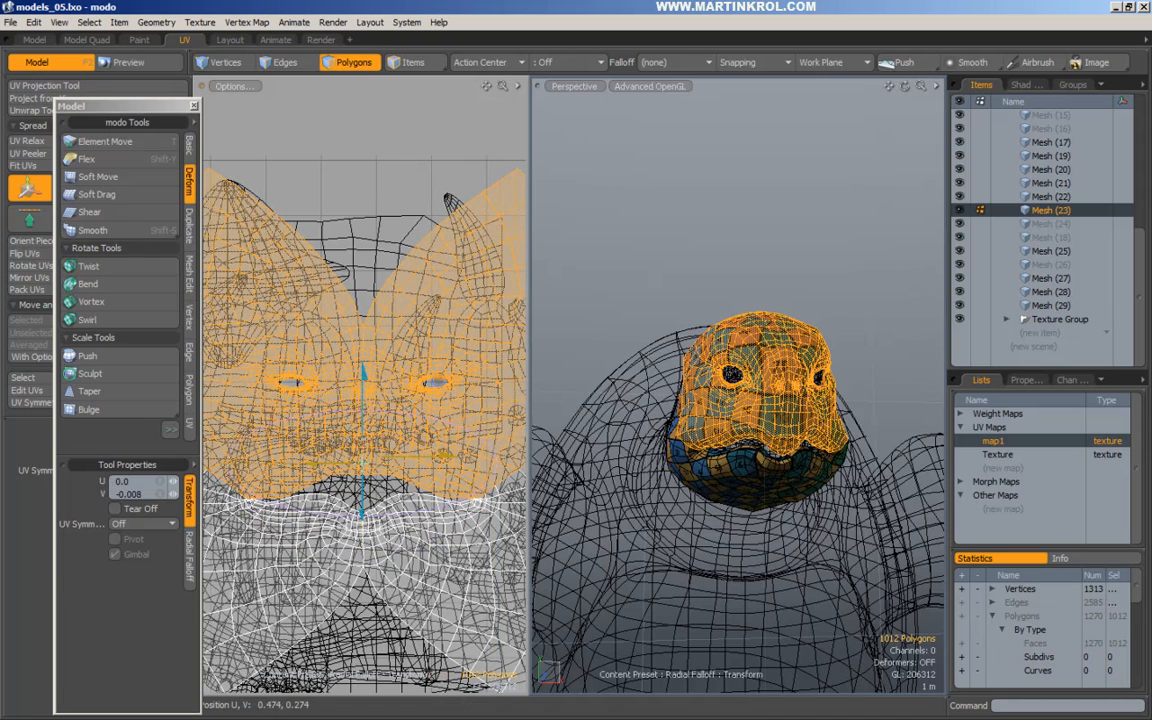
{"action": "left_click_drag", "start_coordinate": [364, 376], "coordinate": [364, 391]}
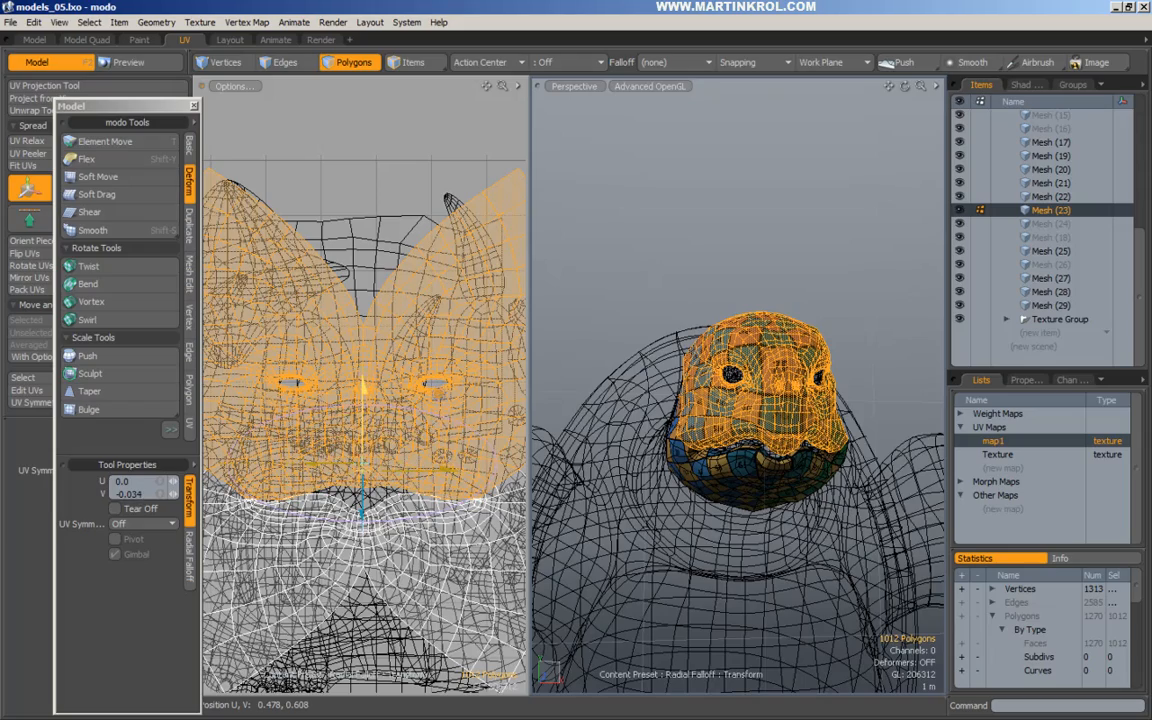
Clear the selection and select a patch of polygons around the flipped UVs on the left part of the upper lip.
{"action": "scroll", "coordinate": [362, 473], "scroll_direction": "up", "scroll_amount": 3}
{"action": "scroll", "coordinate": [410, 473], "scroll_direction": "up", "scroll_amount": 3}
{"action": "left_click_drag", "start_coordinate": [326, 473], "coordinate": [445, 480], "text": "alt"}
{"action": "key", "text": "space"}
{"action": "left_click", "coordinate": [445, 478]}
{"action": "scroll", "coordinate": [421, 449], "scroll_direction": "down", "scroll_amount": 3}
{"action": "scroll", "coordinate": [365, 474], "scroll_direction": "up", "scroll_amount": 2}
{"action": "scroll", "coordinate": [382, 481], "scroll_direction": "up", "scroll_amount": 2}
{"action": "scroll", "coordinate": [352, 478], "scroll_direction": "up", "scroll_amount": 1}
{"action": "left_click_drag", "start_coordinate": [352, 478], "coordinate": [412, 480], "text": "alt"}
{"action": "scroll", "coordinate": [380, 481], "scroll_direction": "up", "scroll_amount": 2}
{"action": "left_click", "coordinate": [393, 460]}
{"action": "key", "text": "shift+Up"}
{"action": "key", "text": "shift+Up"}
{"action": "key", "text": "shift+Up"}
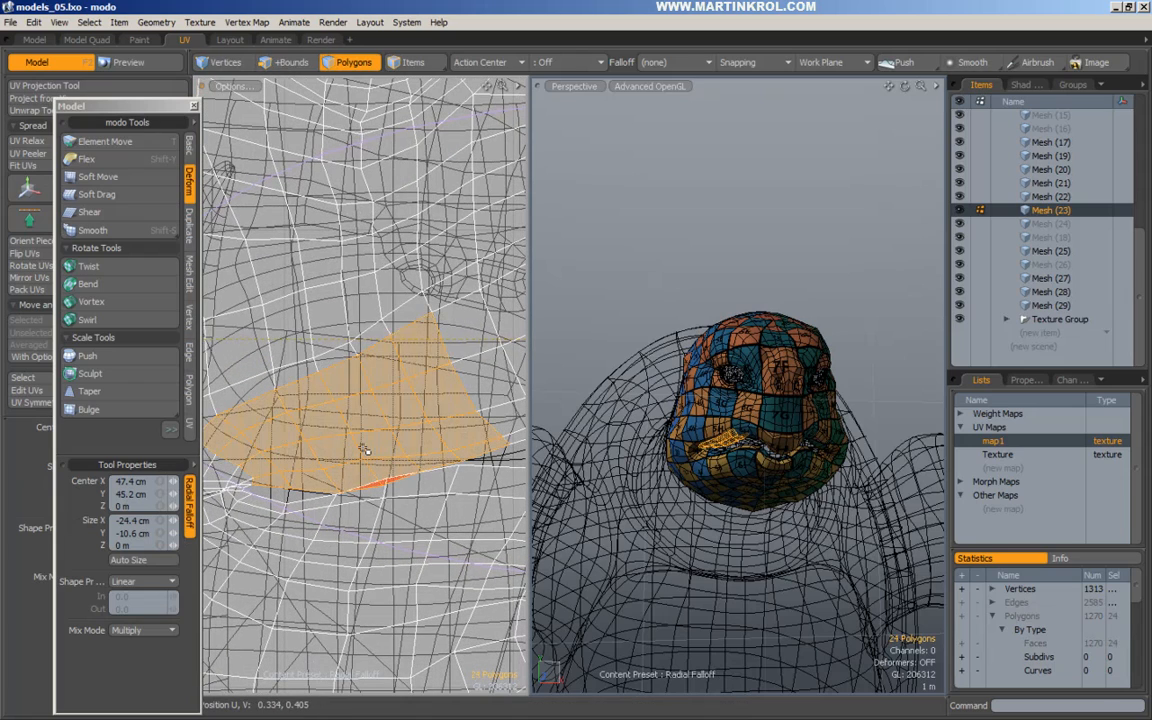
Pull the flipped UV point on the left part of the upper lip upward with Element Move.
{"action": "key", "text": "t"}
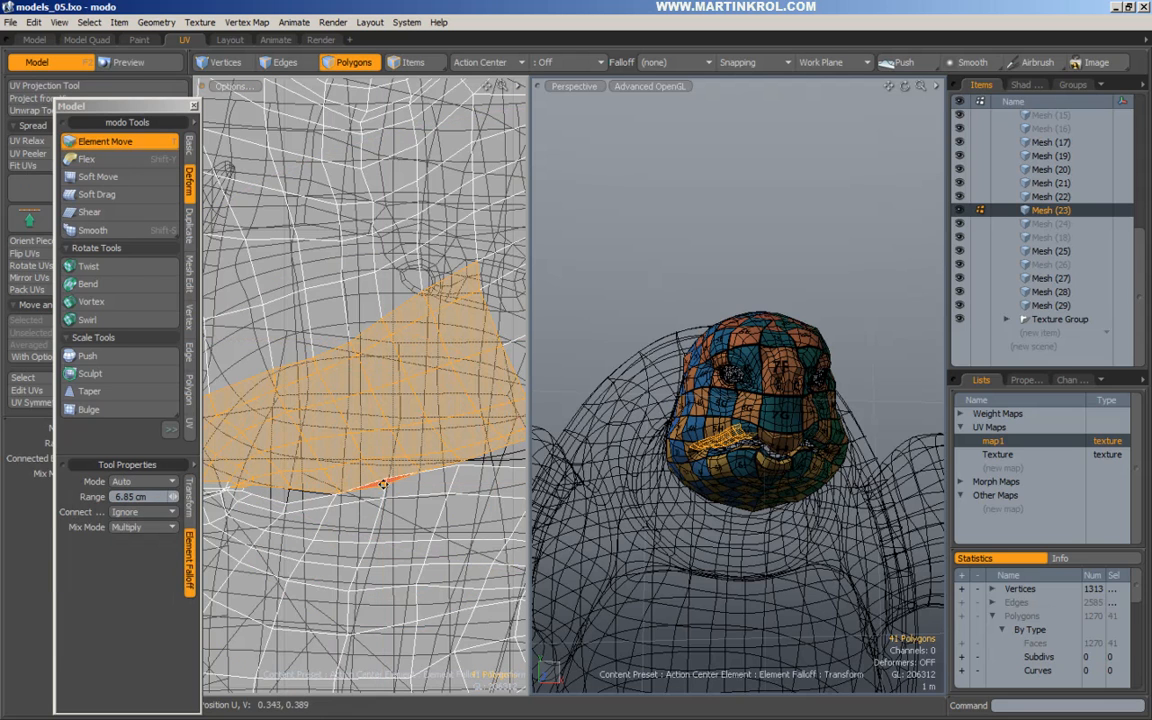
{"action": "scroll", "coordinate": [383, 484], "scroll_direction": "up", "scroll_amount": 2}
{"action": "left_click_drag", "start_coordinate": [381, 487], "coordinate": [374, 464]}
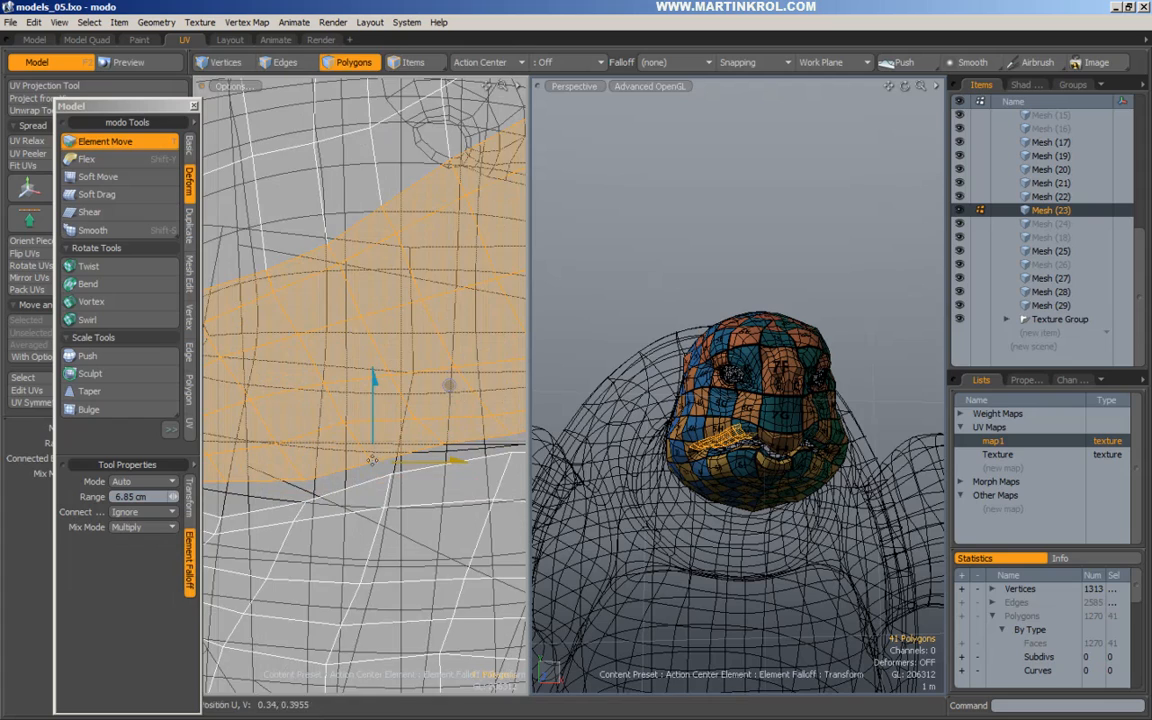
{"action": "scroll", "coordinate": [398, 455], "scroll_direction": "down", "scroll_amount": 3}
{"action": "left_click_drag", "start_coordinate": [505, 468], "coordinate": [258, 457], "text": "alt"}
{"action": "key", "text": "q"}
Select a patch of polygons around the flipped UVs on the right part of the upper lip.
{"action": "scroll", "coordinate": [352, 446], "scroll_direction": "up", "scroll_amount": 3}
{"action": "mouse_move", "coordinate": [425, 422]}
{"action": "left_mouse_down", "text": "alt"}
{"action": "mouse_move", "coordinate": [378, 430]}
{"action": "mouse_move", "coordinate": [416, 431]}
{"action": "left_mouse_up", "text": "alt"}
{"action": "key", "text": "shift+Up"}
{"action": "key", "text": "shift+Up"}
{"action": "key", "text": "shift+Up"}
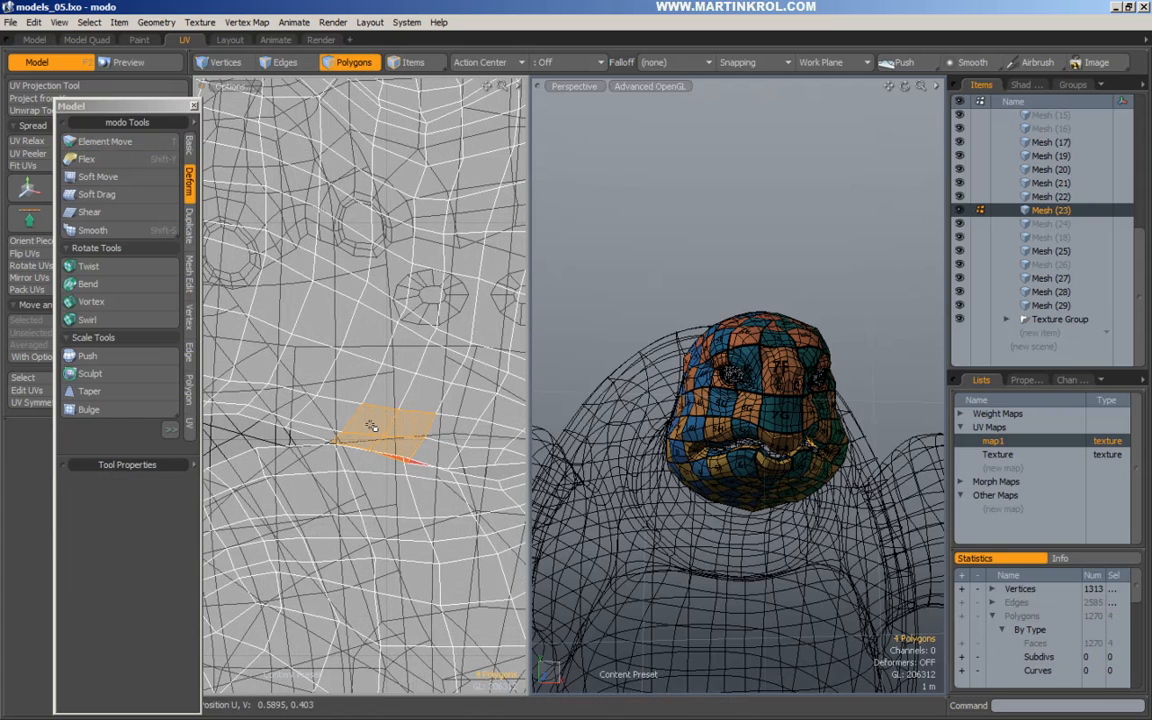
{"action": "key", "text": "shift+Up"}
{"action": "key", "text": "shift+Up"}
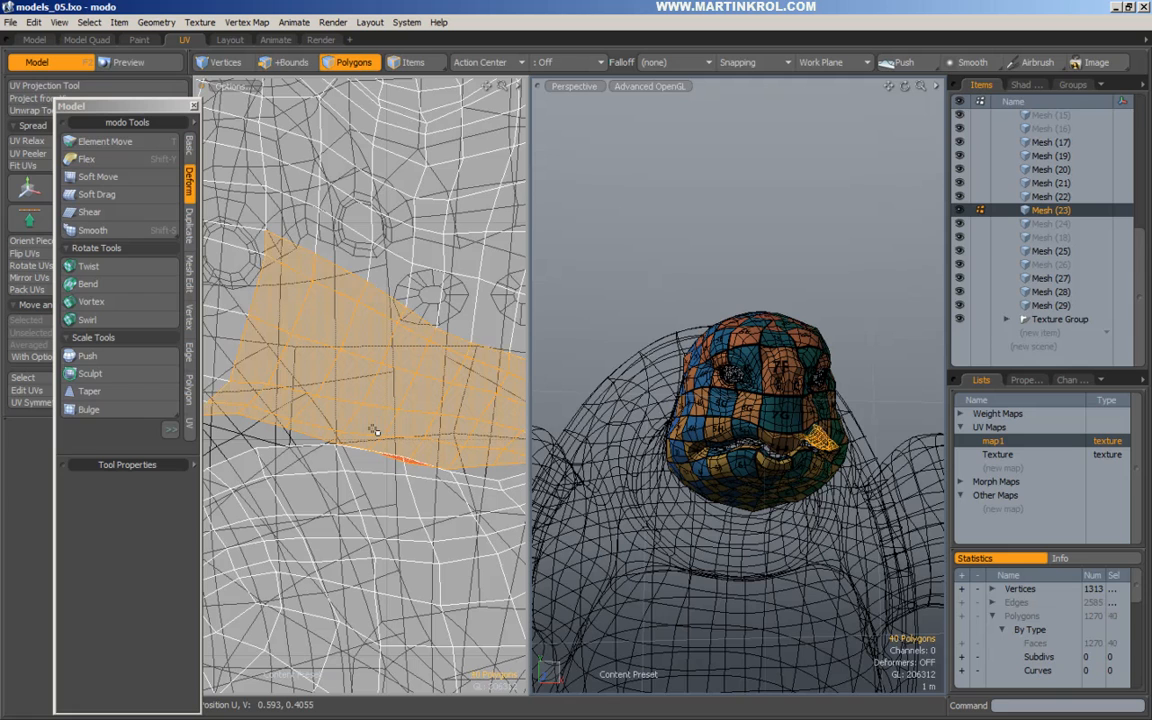
Pull the flipped UV point on the right part of the upper lip upward with Element Move and clear the selection.
{"action": "key", "text": "w"}
{"action": "scroll", "coordinate": [398, 450], "scroll_direction": "up", "scroll_amount": 3}
{"action": "left_click", "coordinate": [397, 451]}
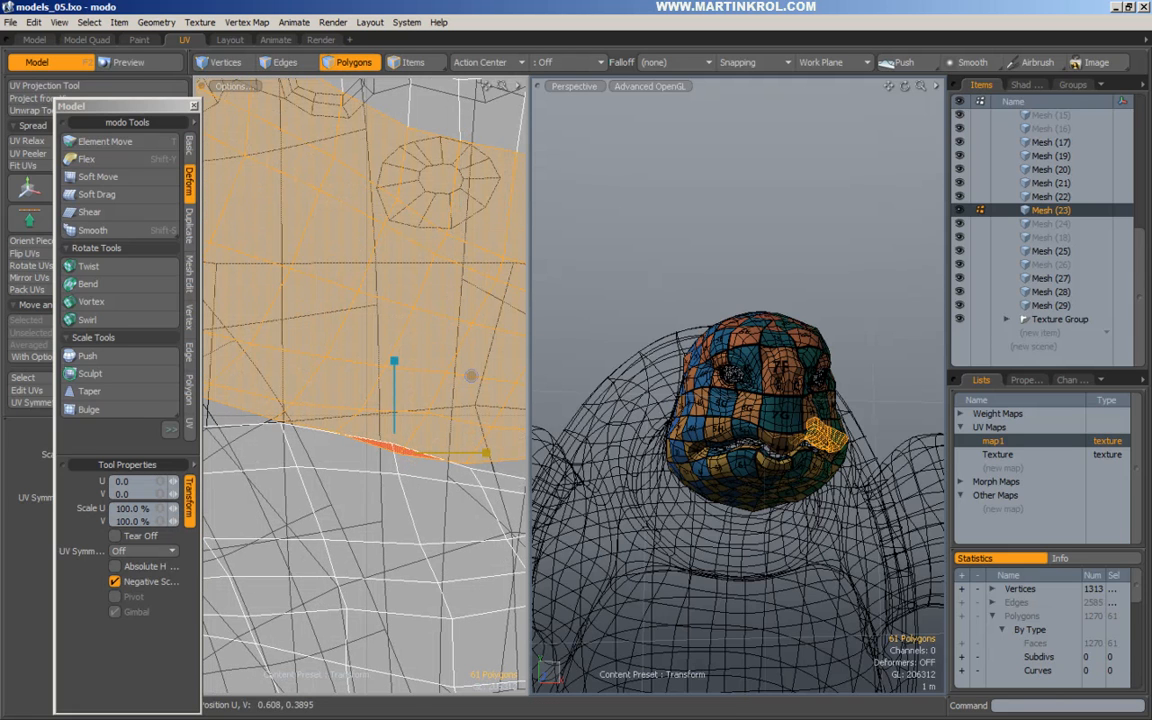
{"action": "key", "text": "t"}
{"action": "left_click_drag", "start_coordinate": [395, 453], "coordinate": [398, 415]}
{"action": "right_click_drag", "start_coordinate": [398, 415], "coordinate": [322, 420], "text": "alt"}
{"action": "key", "text": "space"}
Check the head's texture from the side, hide the head mesh and select Mesh (28).
{"action": "left_click", "coordinate": [880, 320]}
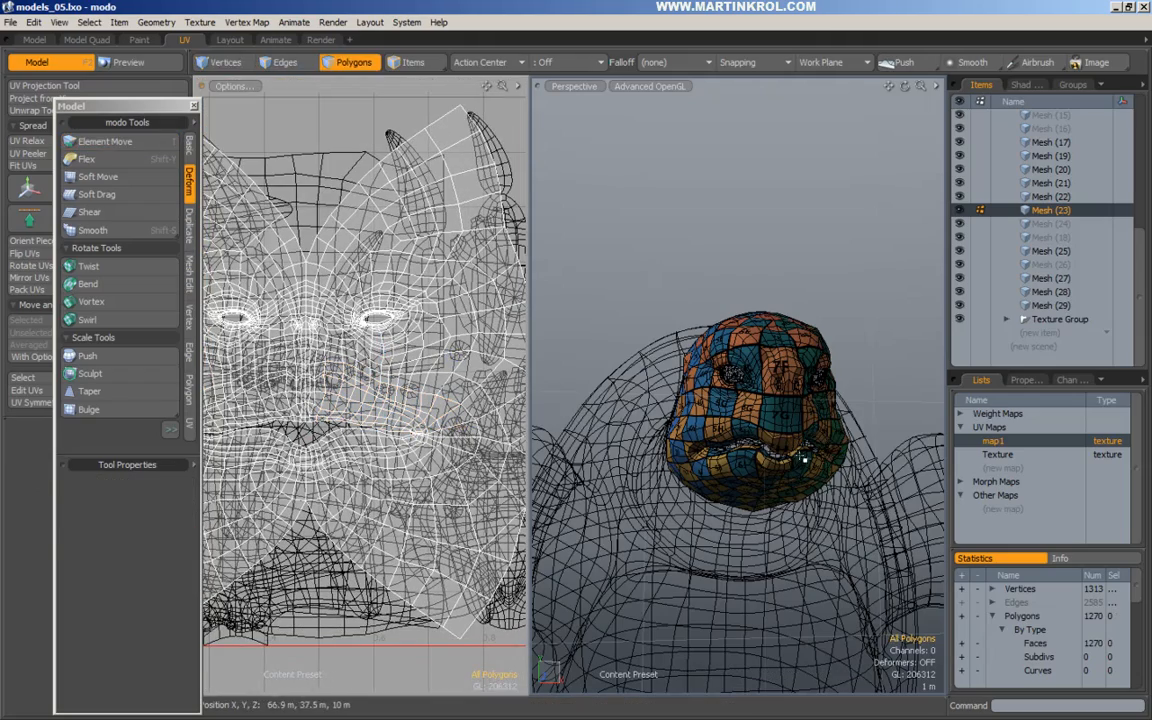
{"action": "left_click_drag", "start_coordinate": [880, 320], "coordinate": [635, 365], "text": "alt"}
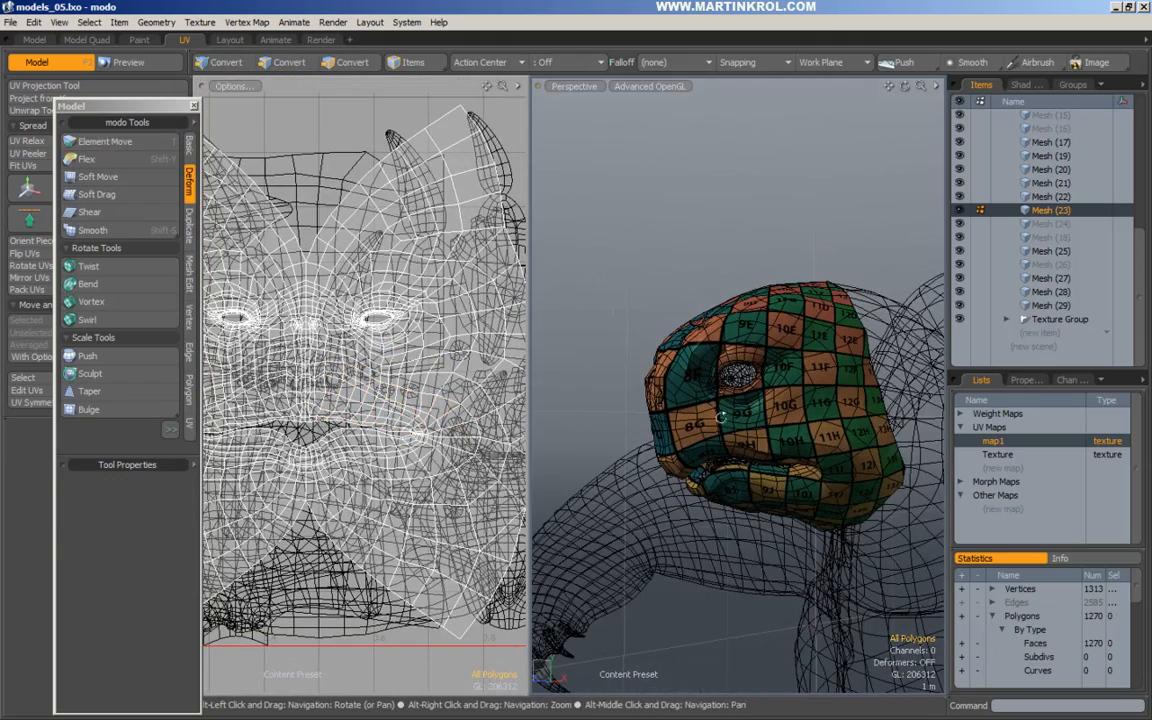
{"action": "scroll", "coordinate": [320, 340], "scroll_direction": "down", "scroll_amount": 3}
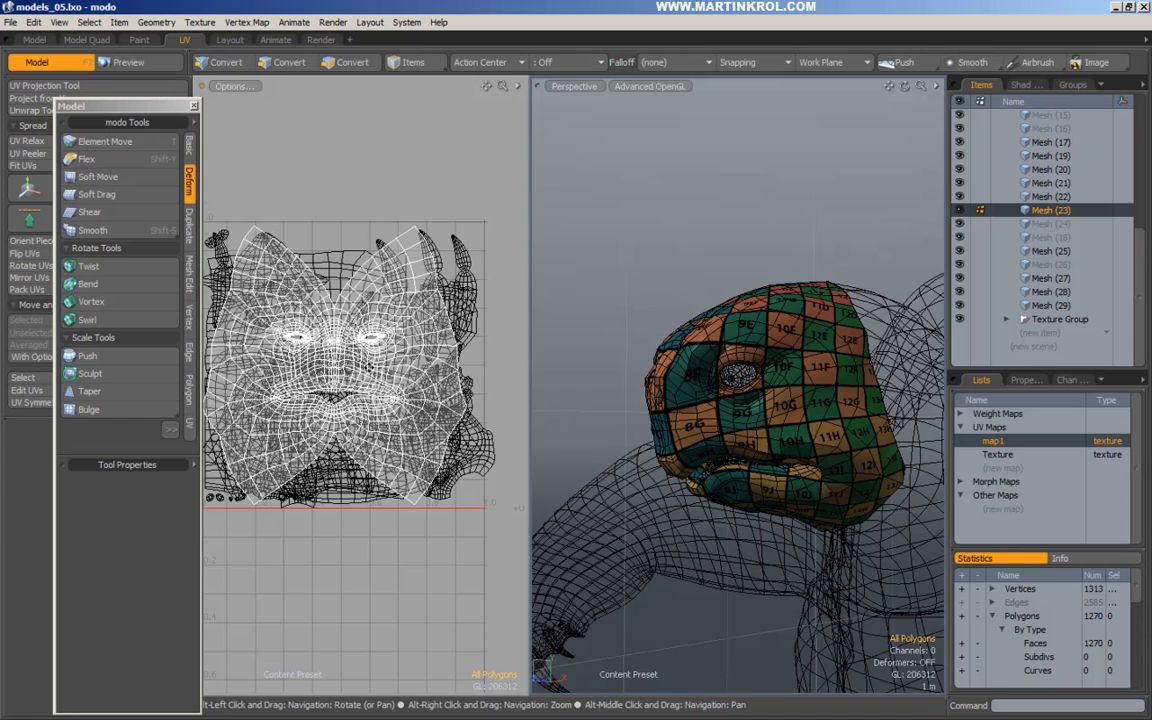
{"action": "scroll", "coordinate": [843, 373], "scroll_direction": "down", "scroll_amount": 3}
{"action": "left_click_drag", "start_coordinate": [843, 373], "coordinate": [756, 244], "text": "alt"}
{"action": "key", "text": "h"}
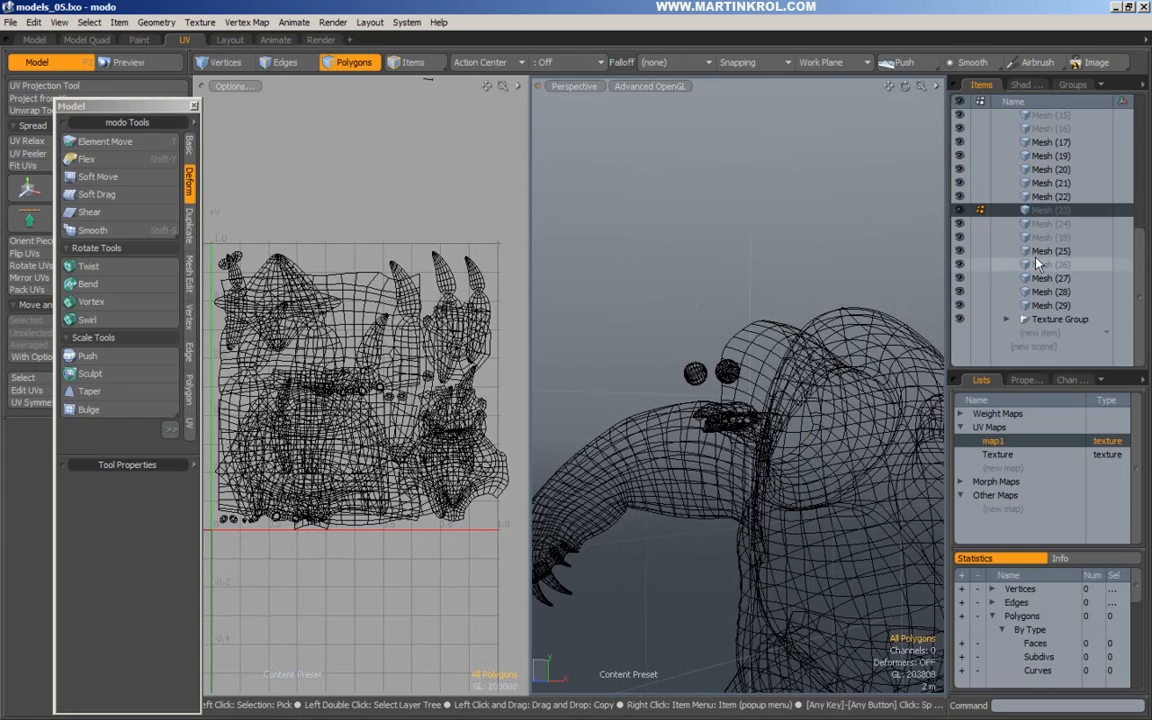
{"action": "left_click", "coordinate": [1051, 306]}
{"action": "left_click", "coordinate": [1050, 291]}
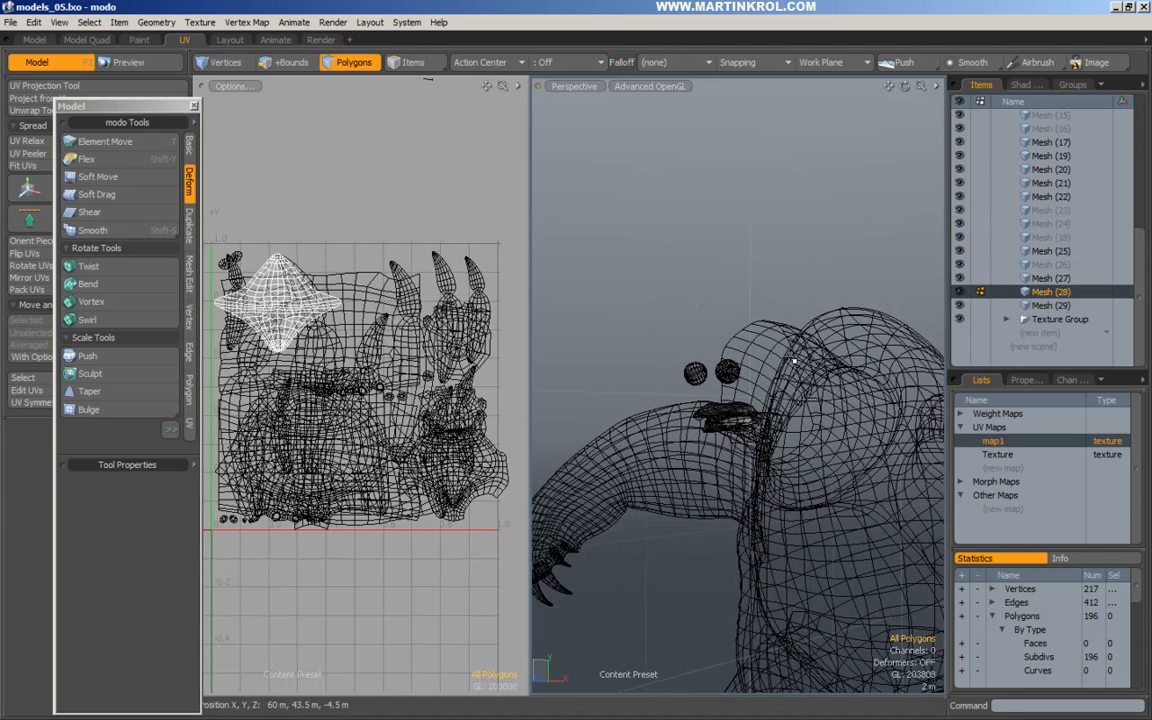
Paste the cut head polygons into Mesh (28) alongside the neck geometry.
{"action": "key", "text": "ctrl+v"}
{"action": "left_click_drag", "start_coordinate": [710, 236], "coordinate": [741, 273]}
{"action": "scroll", "coordinate": [578, 351], "scroll_direction": "down", "scroll_amount": 1, "text": "alt"}
{"action": "left_click_drag", "start_coordinate": [437, 360], "coordinate": [432, 362], "text": "alt"}
{"action": "scroll", "coordinate": [432, 362], "scroll_direction": "down", "scroll_amount": 2, "text": "alt"}
Select the head's whole UV island and move it upward, clear of the neck's UVs, and drop the selection.
{"action": "key", "text": "w"}
{"action": "key", "text": "space"}
{"action": "key", "text": "space"}
{"action": "key", "text": "space"}
{"action": "key", "text": "space"}
{"action": "double_click", "coordinate": [376, 389]}
{"action": "key", "text": "w"}
{"action": "left_click_drag", "start_coordinate": [376, 387], "coordinate": [383, 282]}
{"action": "key", "text": "space"}
{"action": "left_click", "coordinate": [511, 401]}
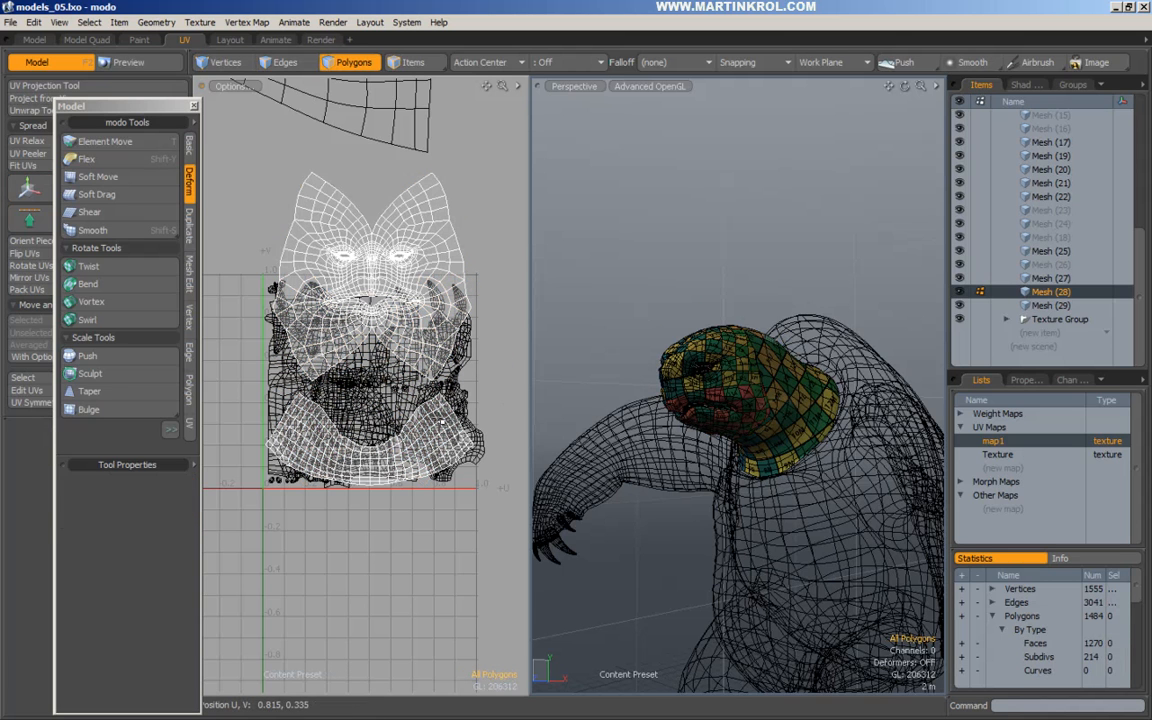
Highlight polygons along the neck island's upper UV border to locate them on the model, and clear the selection.
{"action": "scroll", "coordinate": [372, 404], "scroll_direction": "up", "scroll_amount": 2, "text": "alt"}
{"action": "left_click_drag", "start_coordinate": [339, 451], "coordinate": [398, 462]}
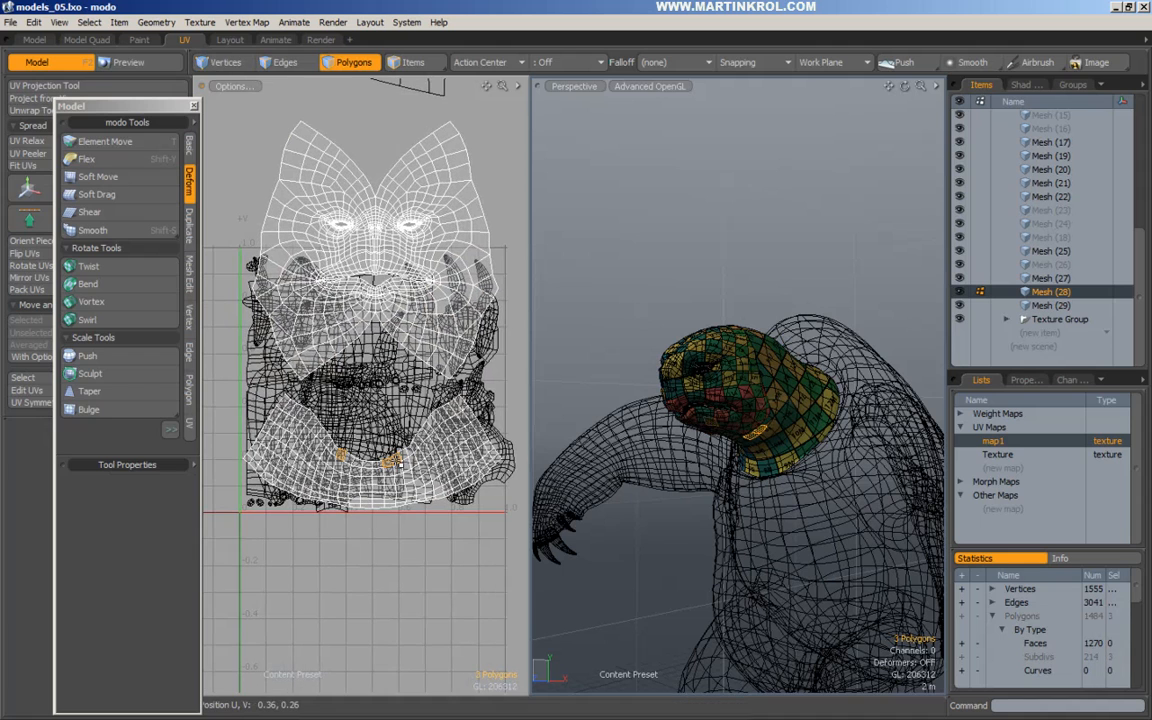
{"action": "left_click_drag", "start_coordinate": [330, 446], "coordinate": [433, 453]}
{"action": "left_click", "coordinate": [369, 401]}
{"action": "left_click_drag", "start_coordinate": [369, 401], "coordinate": [366, 431], "text": "alt"}
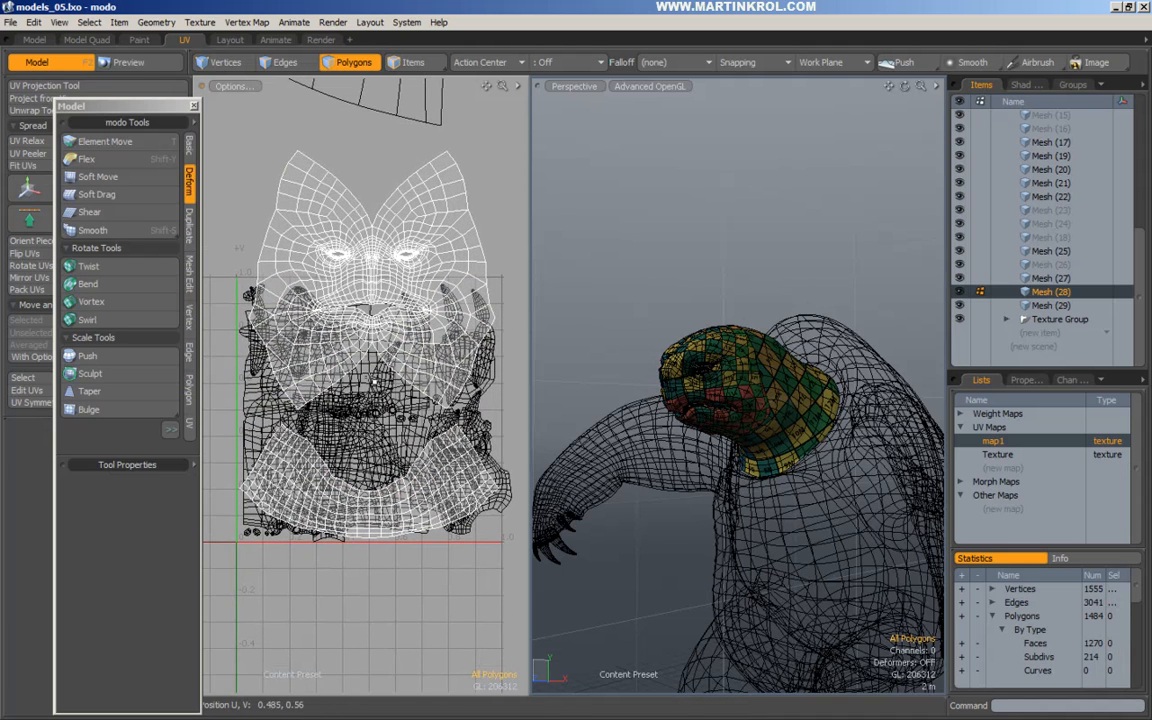
Select three connected edges along the head island's lower-left UV border to check where they meet the neck.
{"action": "key", "text": "2"}
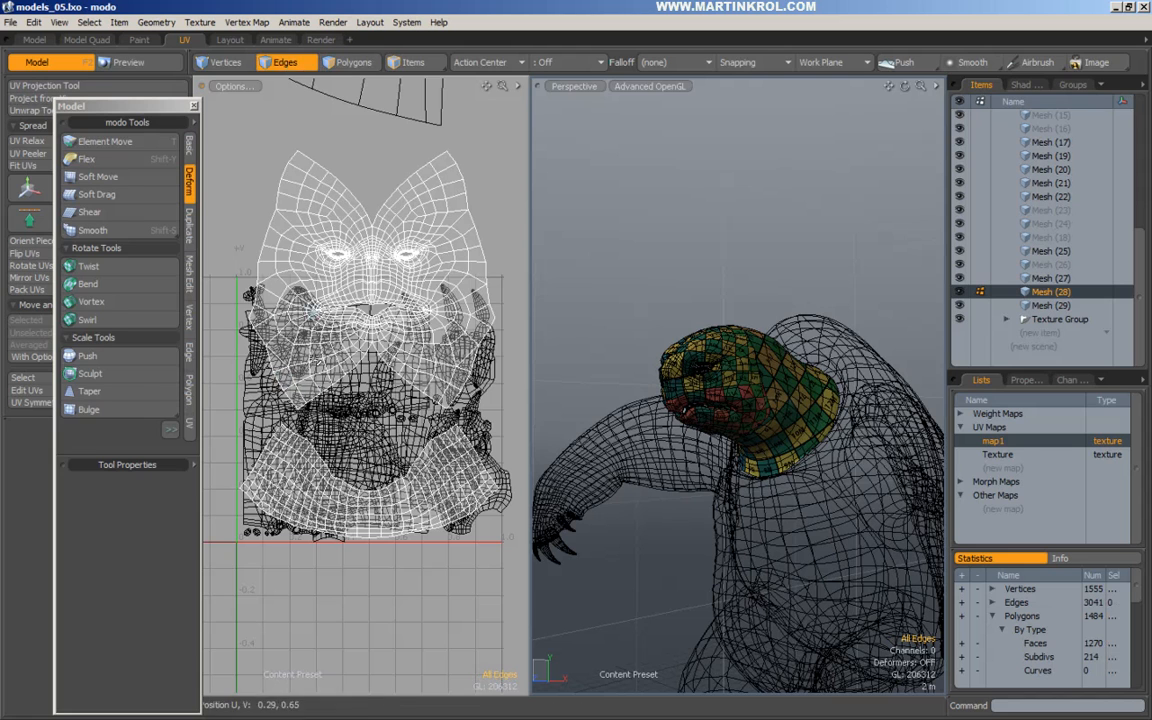
{"action": "scroll", "coordinate": [236, 300], "scroll_direction": "up", "scroll_amount": 2, "text": "alt"}
{"action": "left_click", "coordinate": [262, 359]}
{"action": "left_click", "coordinate": [270, 381], "text": "shift"}
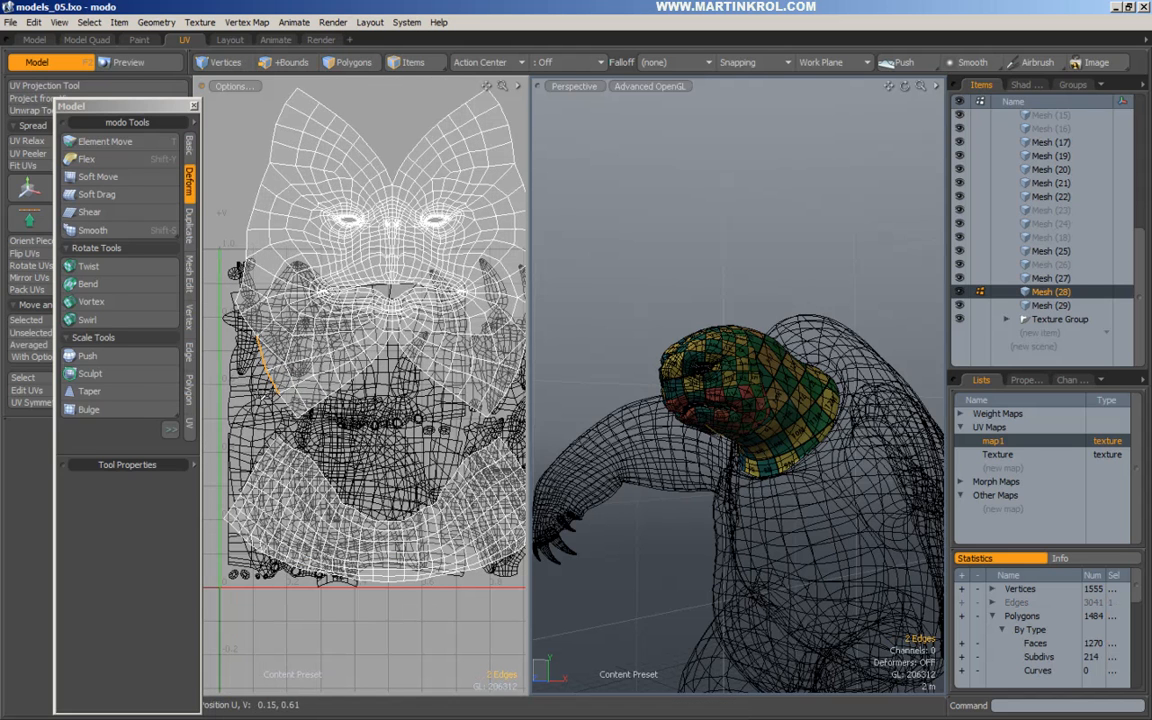
{"action": "left_click", "coordinate": [287, 404], "text": "shift"}
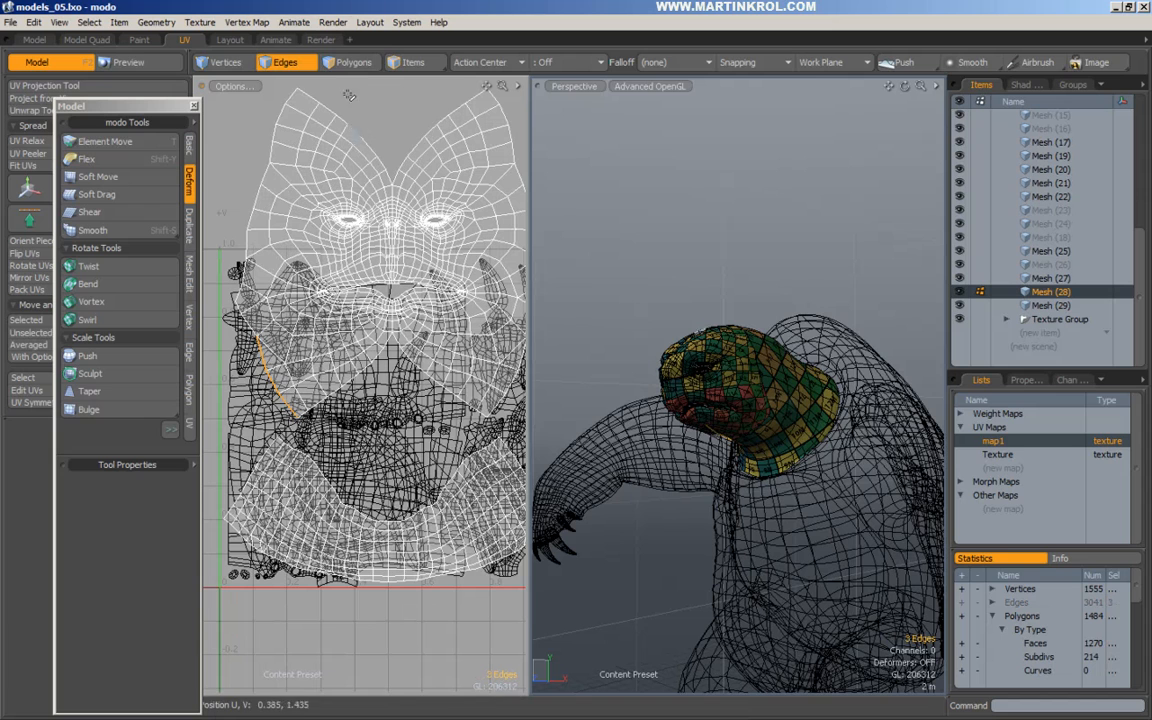
Weld the head to the neck by applying Vertex Merge to all of Mesh (28)'s polygons, and clear the selection.
{"action": "left_click", "coordinate": [358, 62]}
{"action": "middle_click_drag", "start_coordinate": [536, 212], "coordinate": [880, 586]}
{"action": "key", "text": "ctrl+4"}
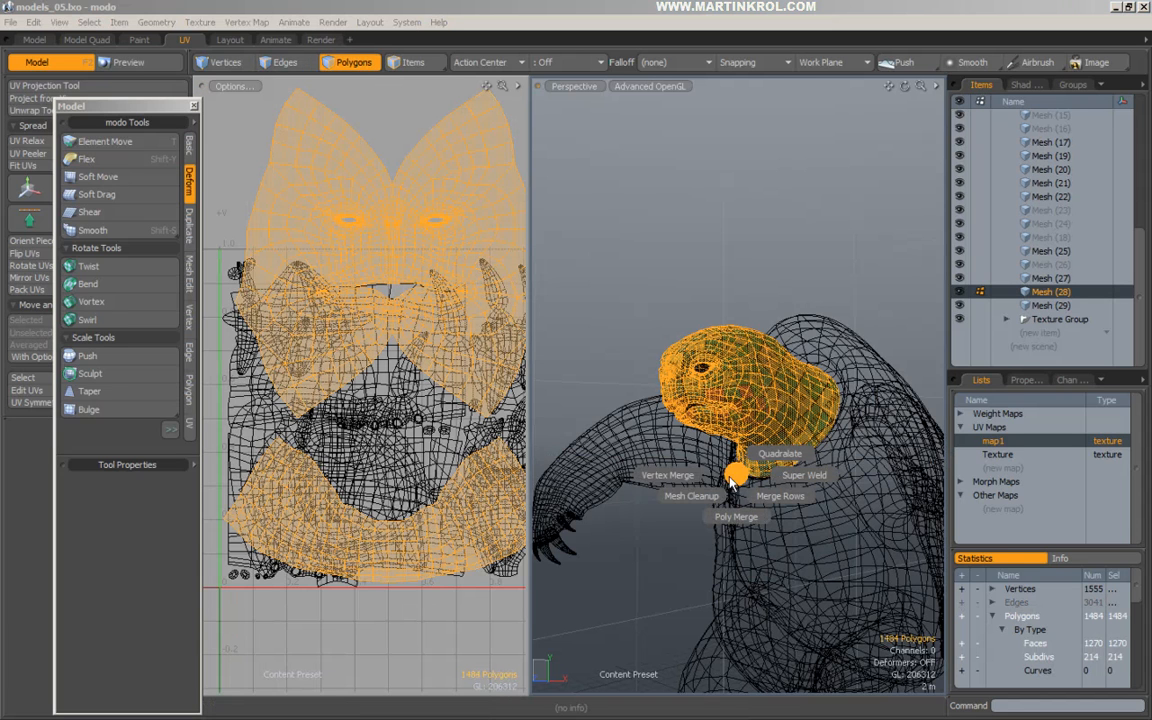
{"action": "left_click", "coordinate": [597, 474]}
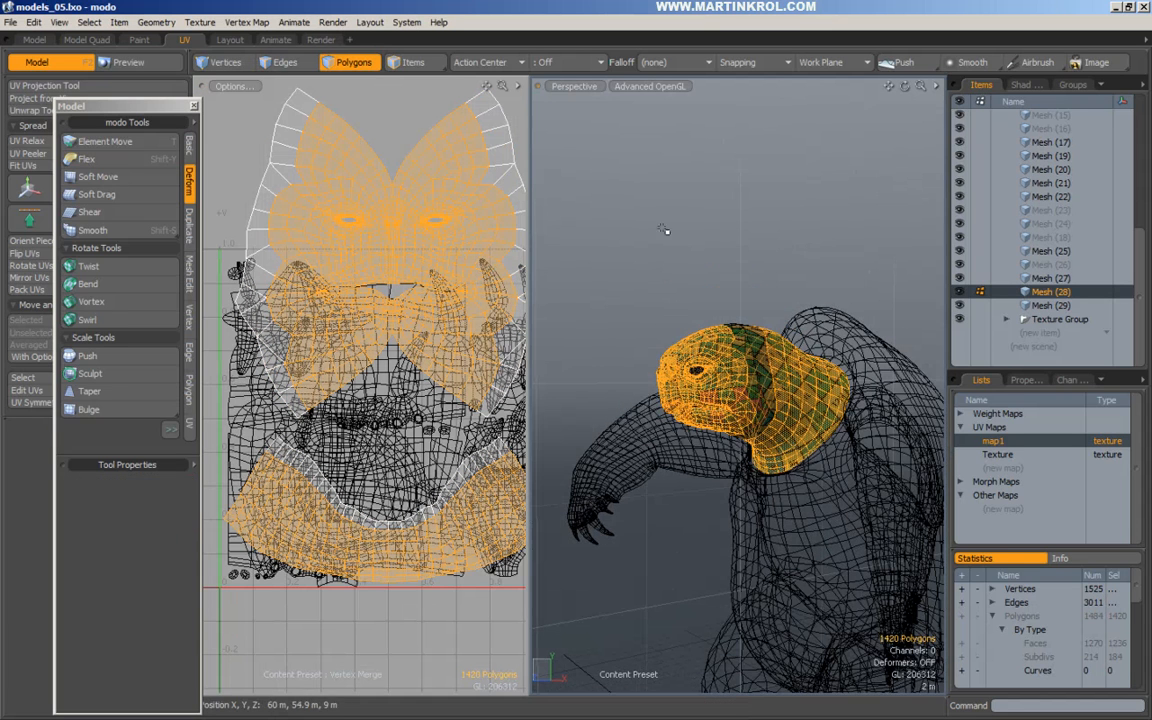
{"action": "middle_click_drag", "start_coordinate": [662, 208], "coordinate": [738, 270]}
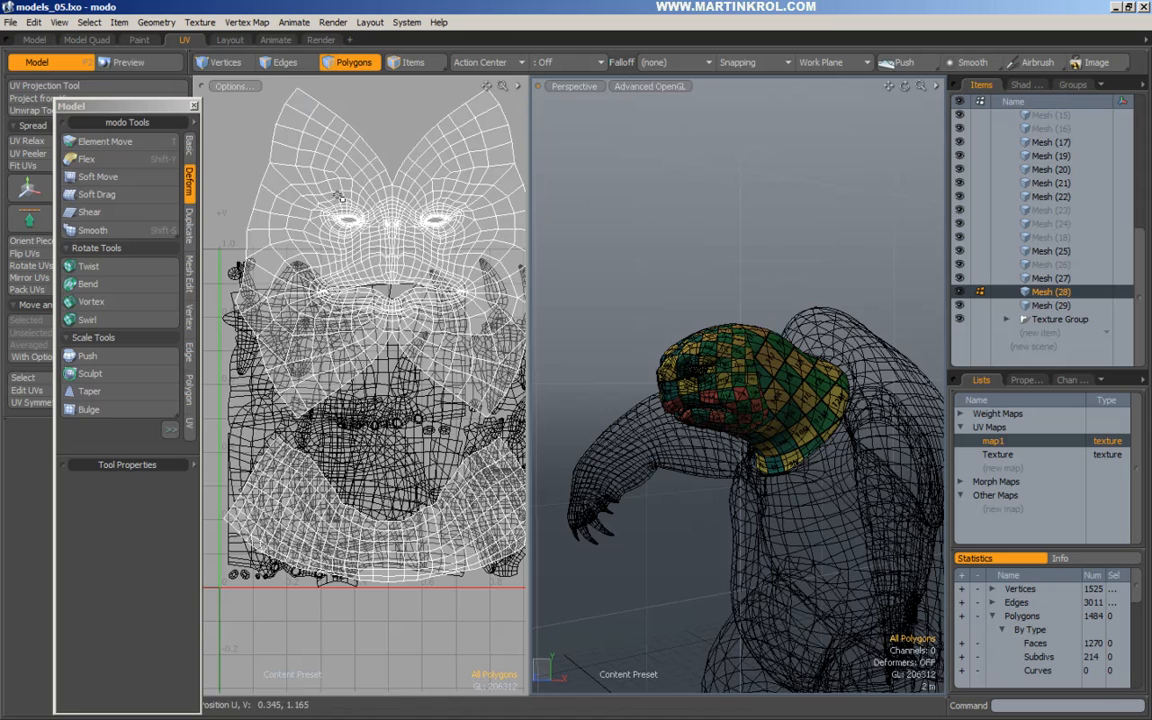
Select edges up the head island's left UV border to examine the welded seam, and clear the selection.
{"action": "left_click", "coordinate": [283, 63]}
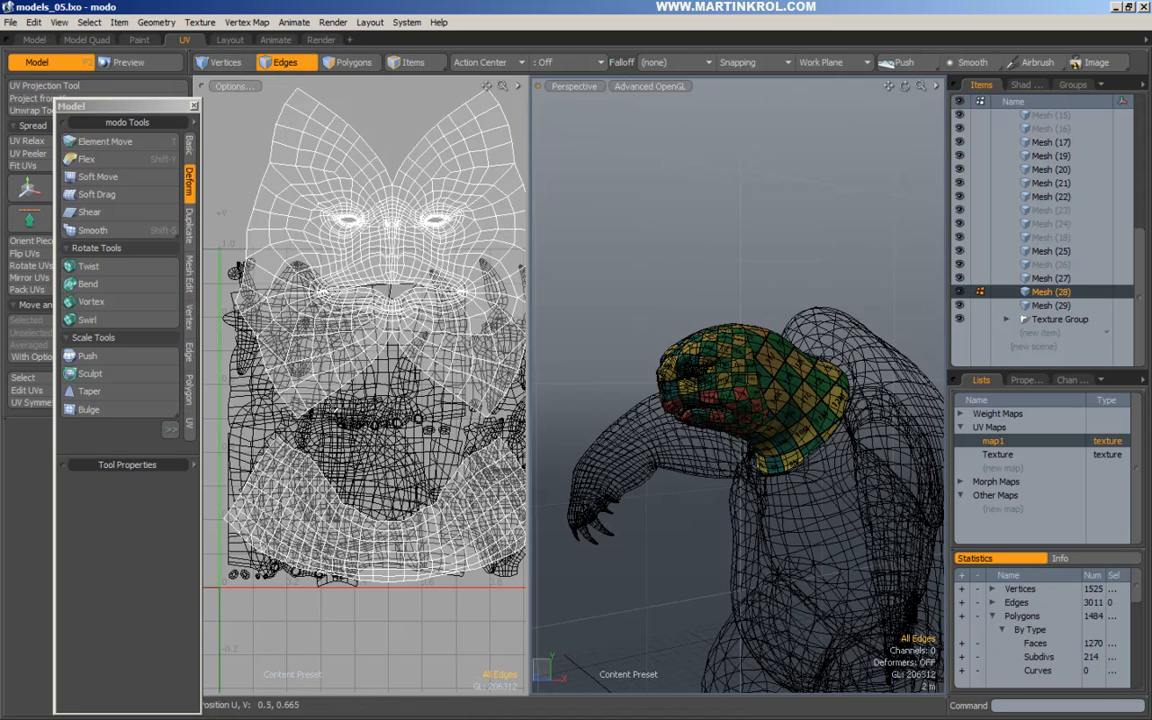
{"action": "left_click", "coordinate": [272, 380]}
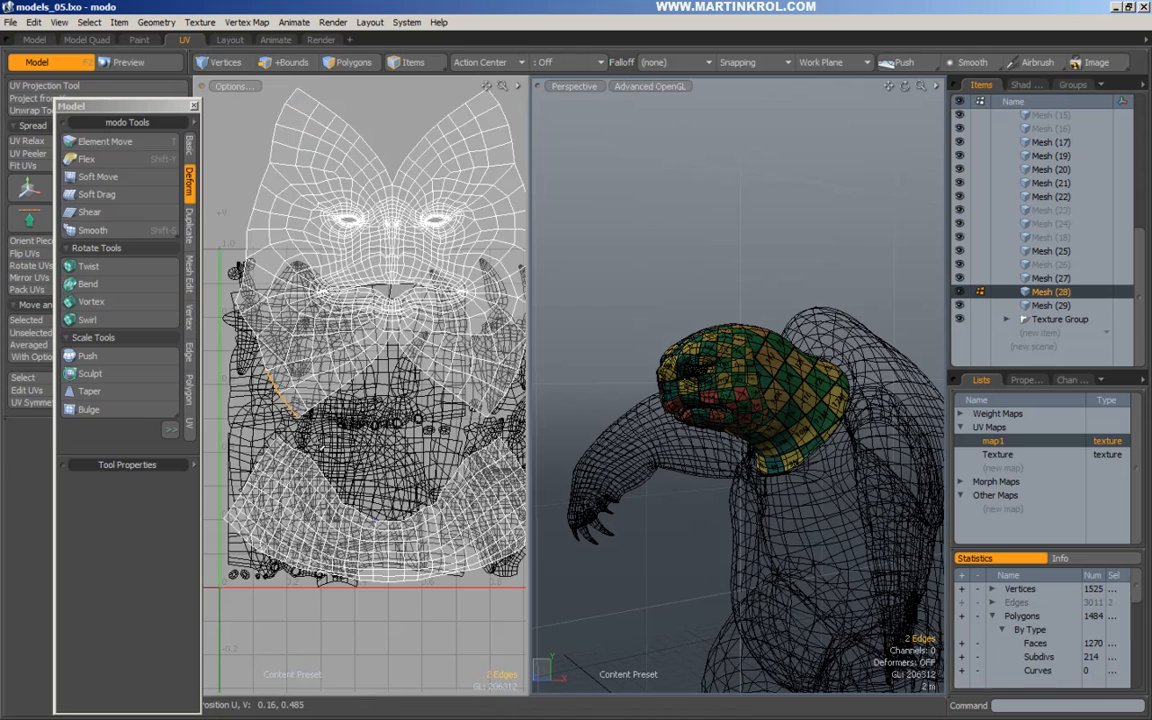
{"action": "scroll", "coordinate": [271, 399], "scroll_direction": "up", "scroll_amount": 2}
{"action": "key", "text": "alt"}
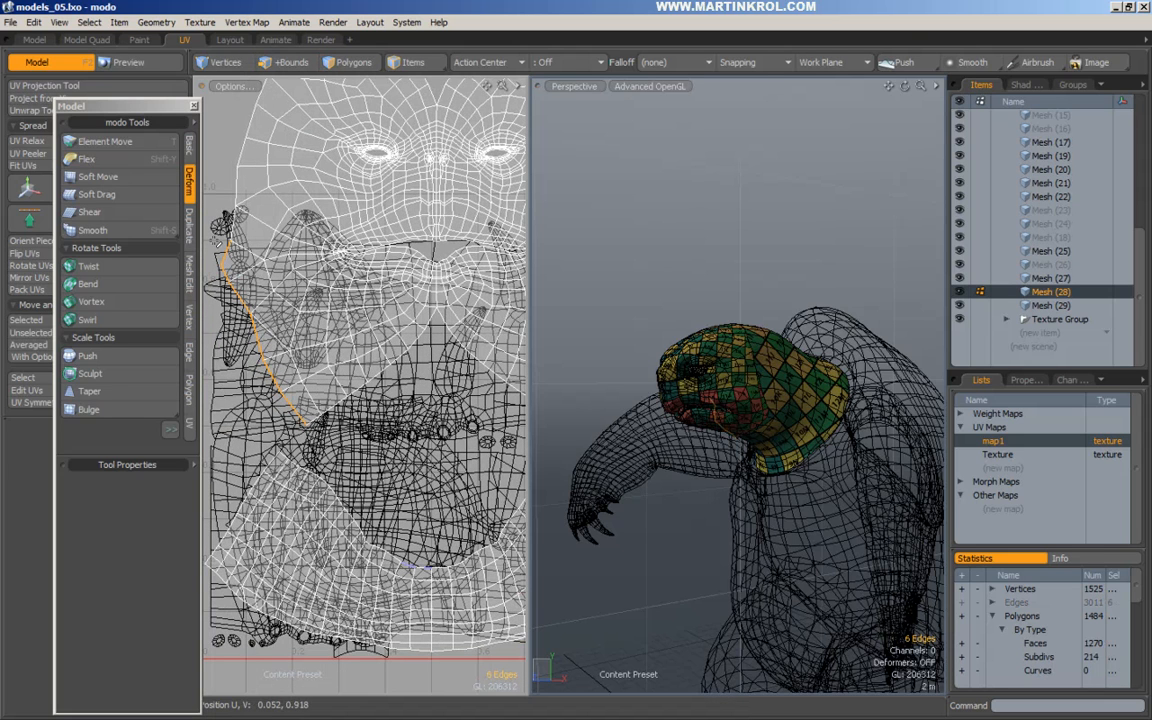
{"action": "left_click", "coordinate": [245, 146], "text": "shift"}
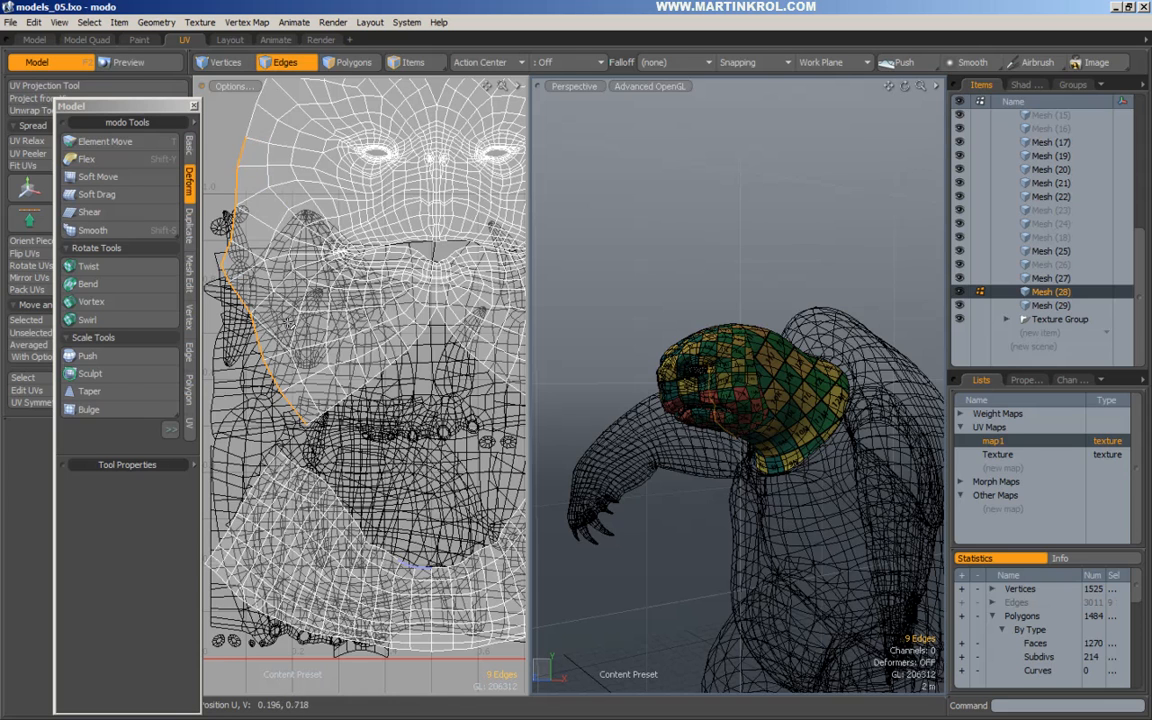
{"action": "left_click_drag", "start_coordinate": [408, 371], "coordinate": [301, 338], "text": "alt"}
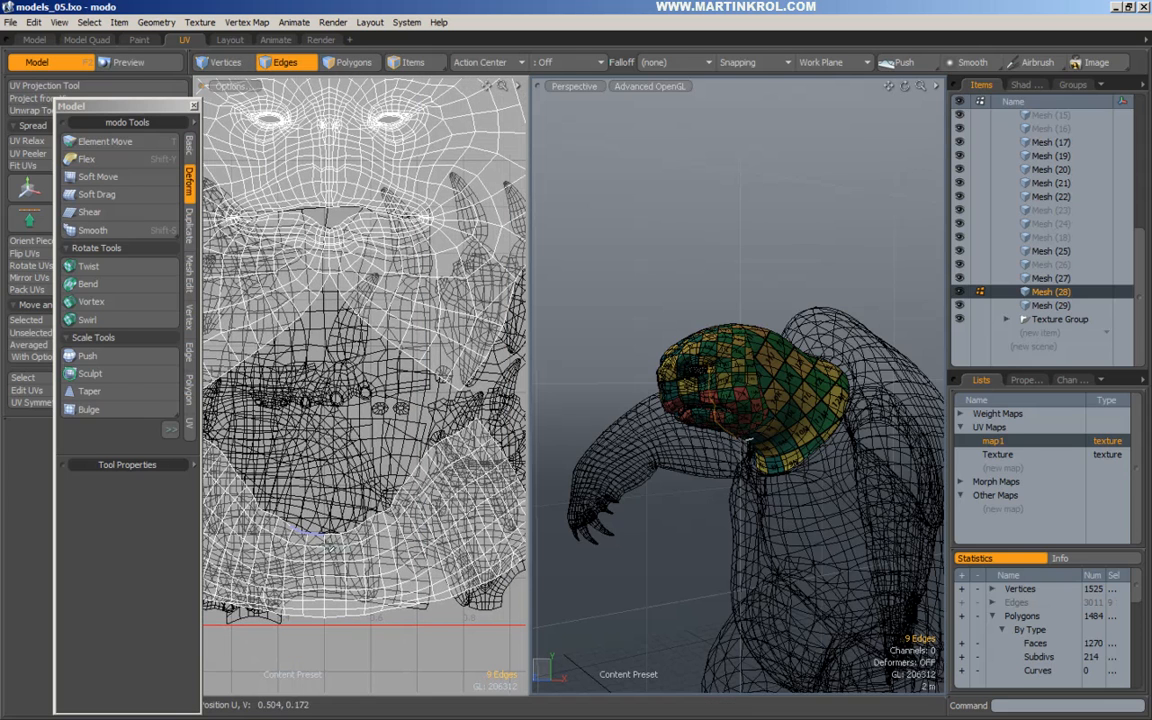
{"action": "scroll", "coordinate": [374, 470], "scroll_direction": "down", "scroll_amount": 3}
{"action": "key", "text": "alt+space"}
{"action": "left_click", "coordinate": [349, 468]}
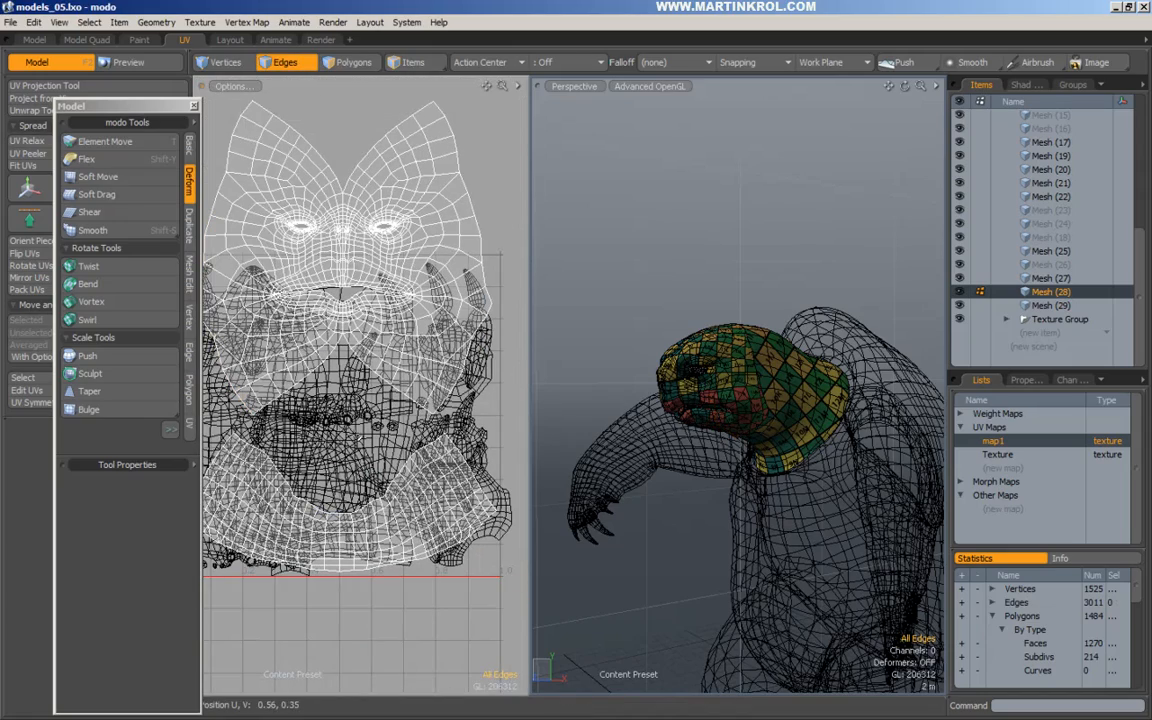
Delete the UV map named Texture from Mesh (28) and inspect the head from the side.
{"action": "left_click_drag", "start_coordinate": [648, 495], "coordinate": [715, 453], "text": "alt"}
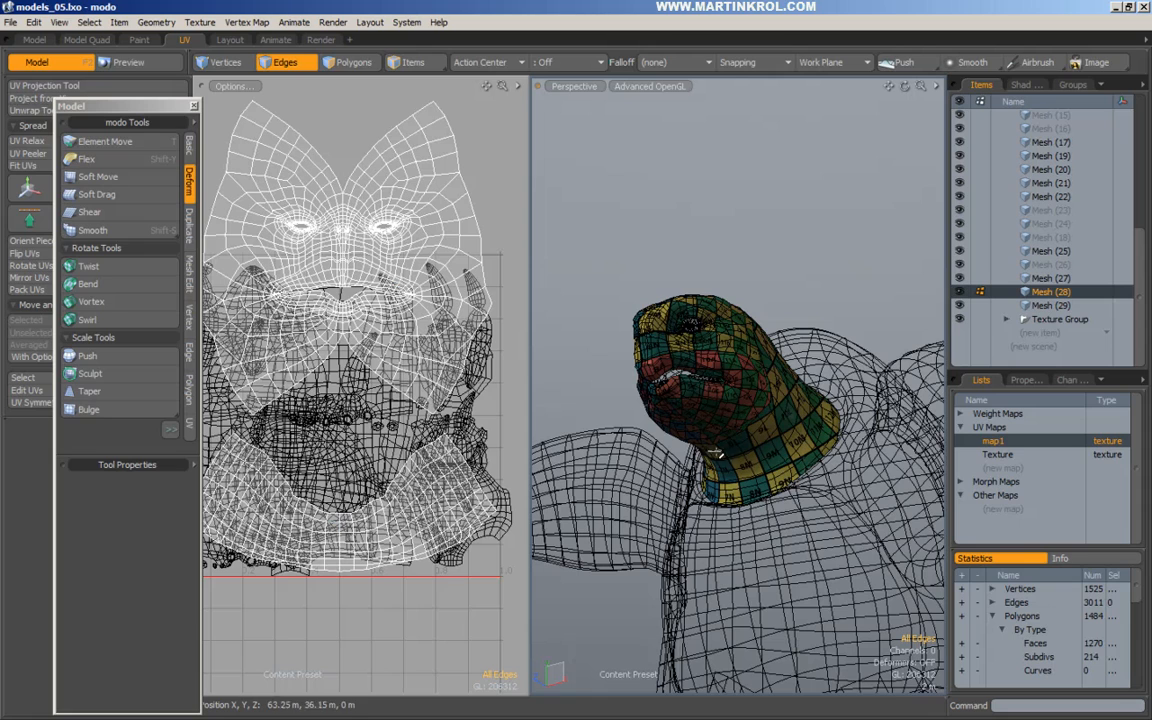
{"action": "left_click", "coordinate": [992, 454]}
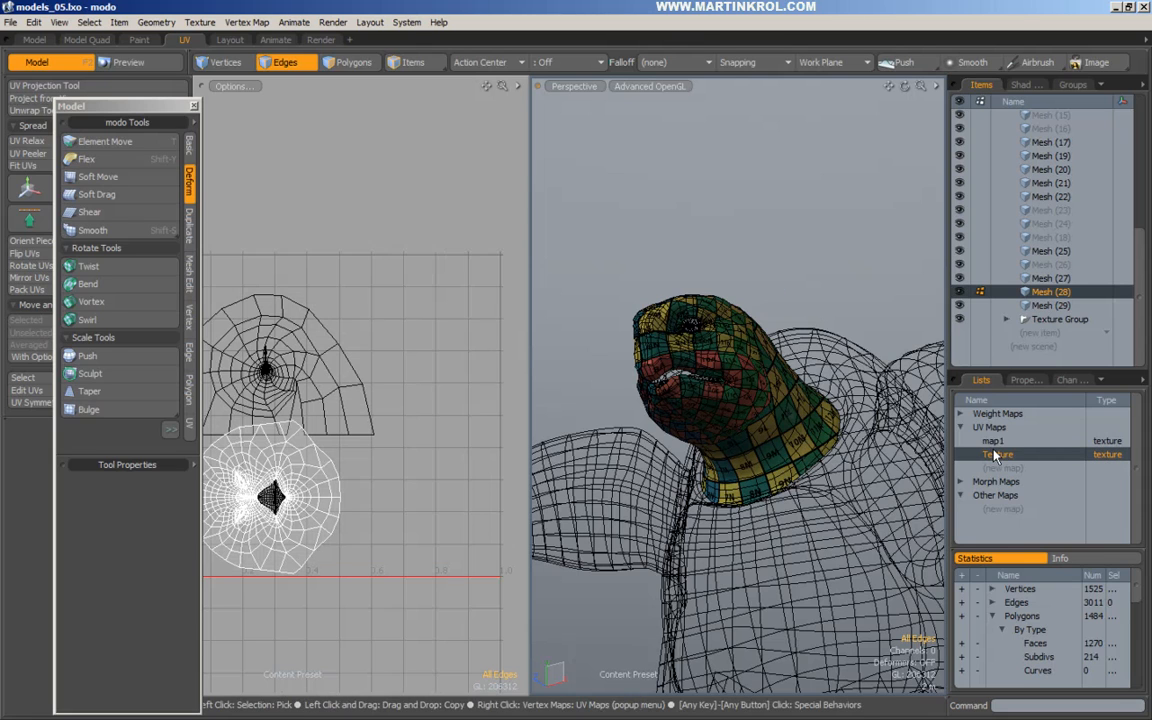
{"action": "right_click", "coordinate": [993, 454]}
{"action": "left_click", "coordinate": [988, 449]}
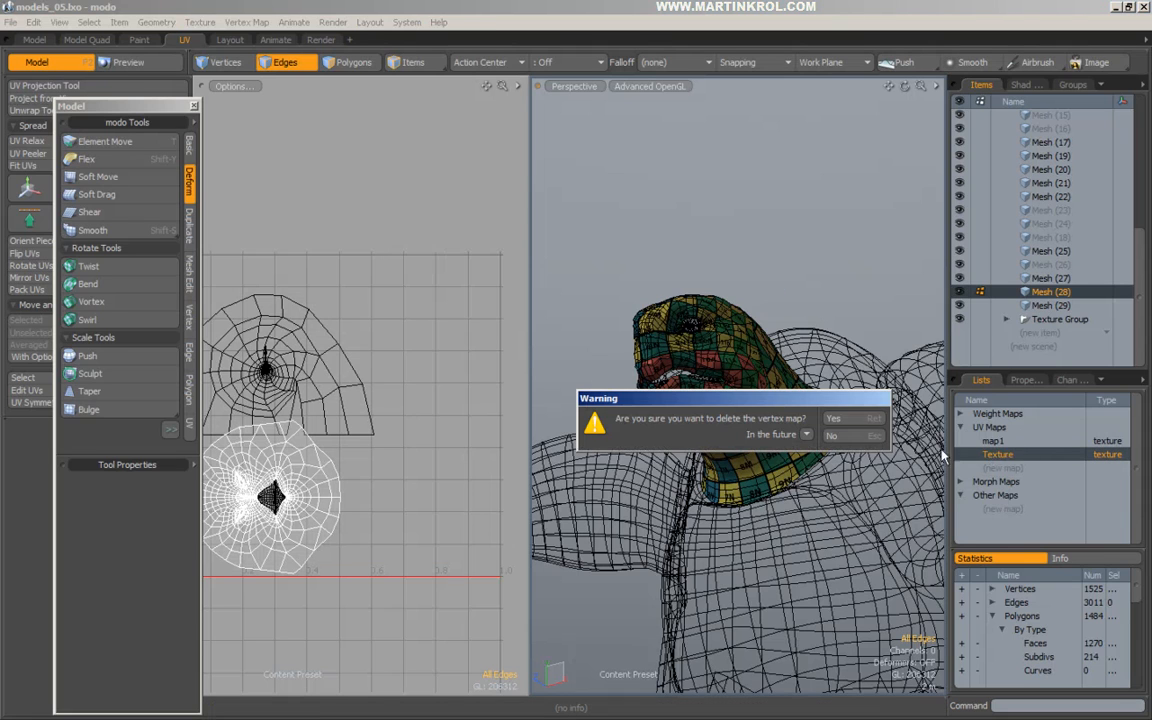
{"action": "left_click", "coordinate": [850, 425]}
{"action": "right_click_drag", "start_coordinate": [843, 340], "coordinate": [845, 342]}
{"action": "left_click_drag", "start_coordinate": [655, 395], "coordinate": [585, 436], "text": "alt"}
{"action": "left_click_drag", "start_coordinate": [730, 341], "coordinate": [702, 252], "text": "alt"}
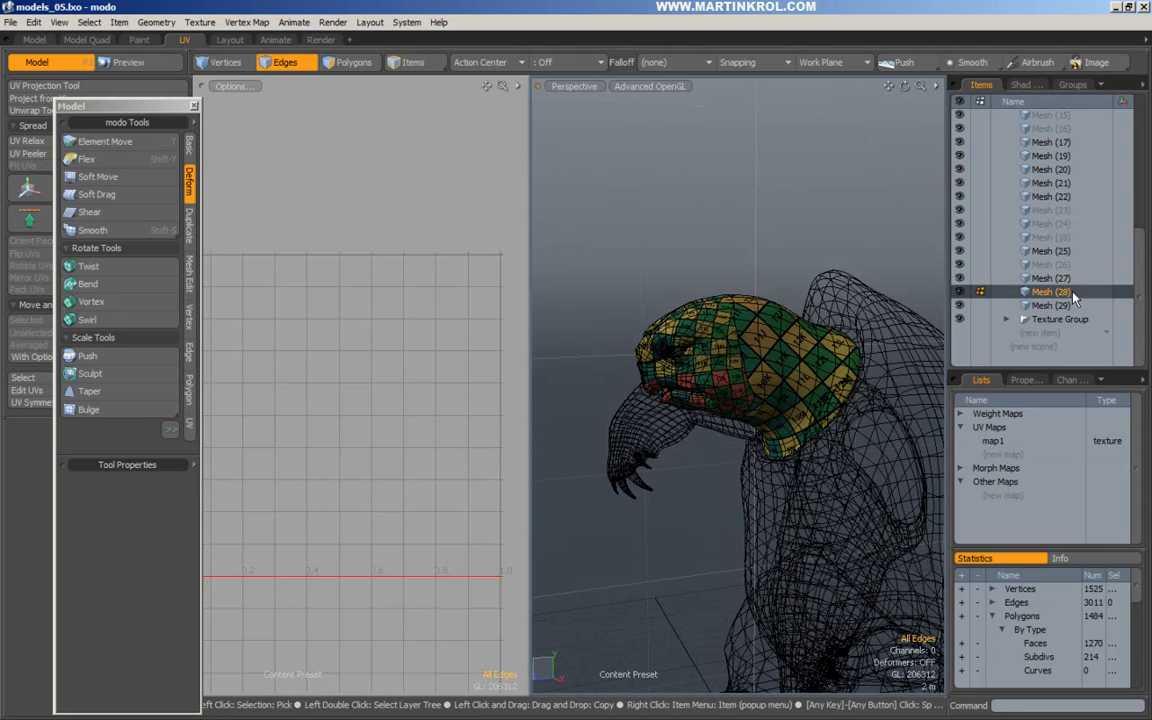
Select Mesh (17) through Mesh (29) together and switch to polygon selection.
{"action": "left_click", "coordinate": [1050, 304]}
{"action": "left_click", "coordinate": [1063, 143], "text": "shift"}
{"action": "scroll", "coordinate": [668, 288], "scroll_direction": "down", "scroll_amount": 5, "text": "alt"}
{"action": "left_click_drag", "start_coordinate": [651, 296], "coordinate": [787, 240], "text": "alt"}
{"action": "right_click_drag", "start_coordinate": [779, 178], "coordinate": [848, 223]}
{"action": "left_click", "coordinate": [346, 64]}
Cut the polygons from all selected meshes and paste them together into Mesh (17).
{"action": "key", "text": "ctrl+1"}
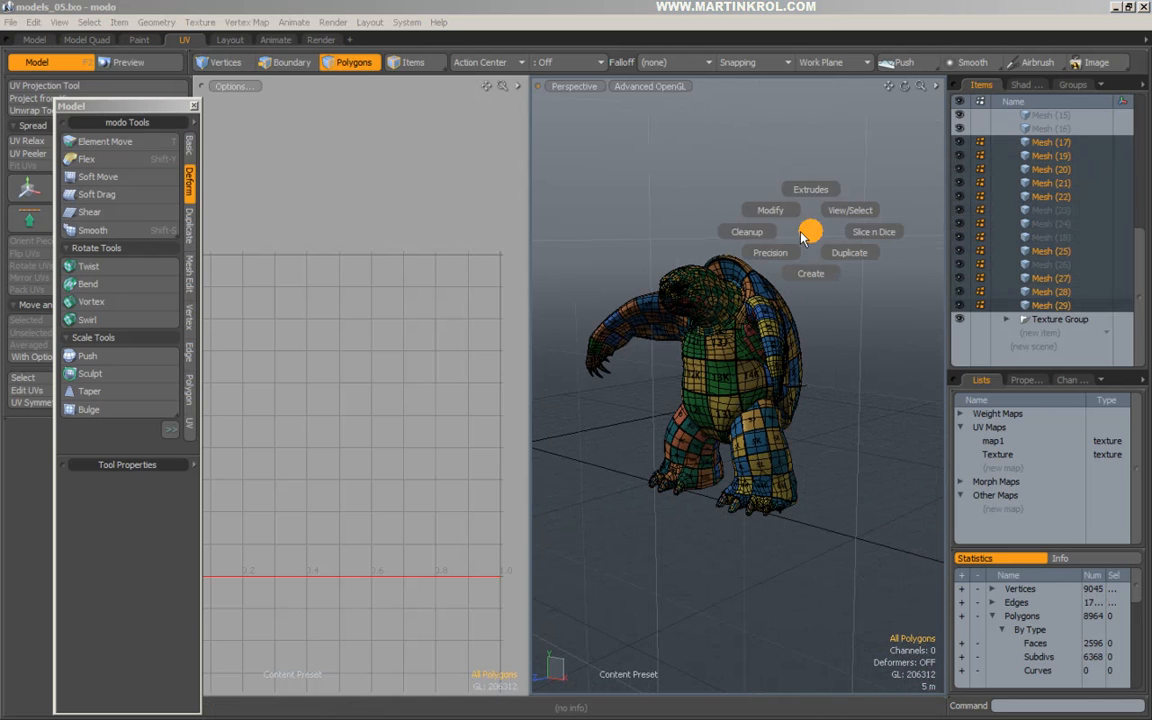
{"action": "mouse_move", "coordinate": [740, 234]}
{"action": "left_click", "coordinate": [801, 236]}
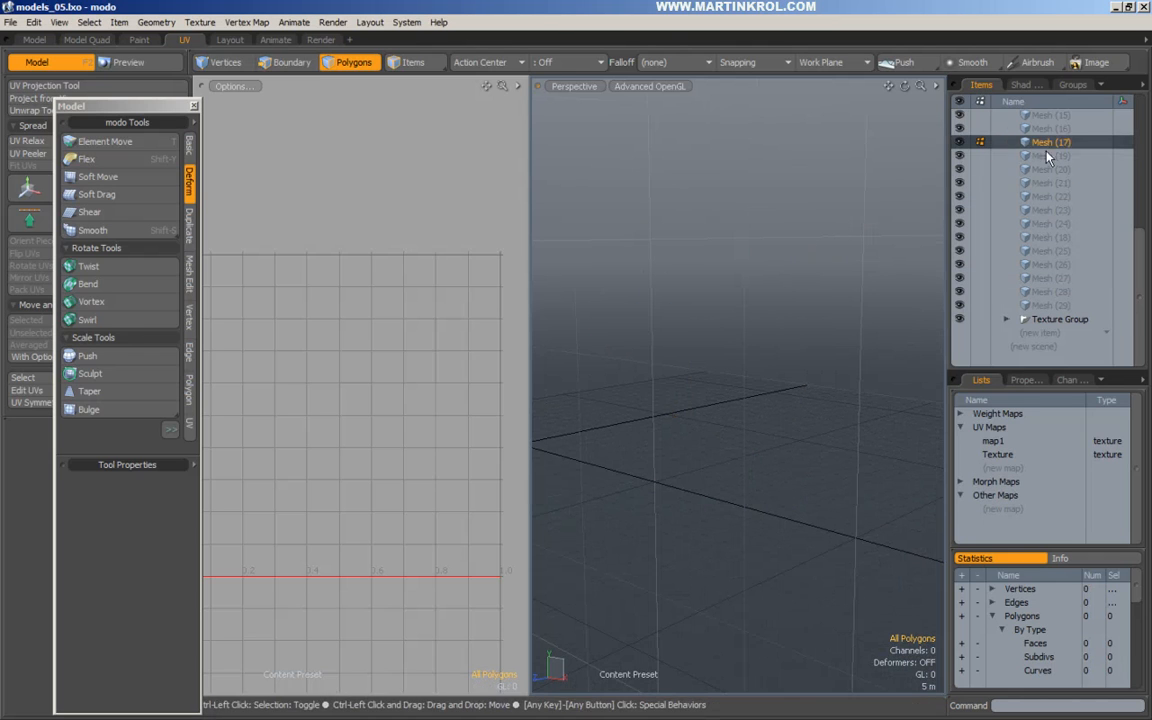
{"action": "mouse_move", "coordinate": [836, 173]}
{"action": "left_mouse_down"}
{"action": "mouse_move", "coordinate": [886, 270]}
{"action": "mouse_move", "coordinate": [869, 300]}
{"action": "left_mouse_up"}
Select all polygons of the combined creature in Mesh (17), weld coincident points with Vertex Merge and drop the selection.
{"action": "key", "text": "ctrl+1"}
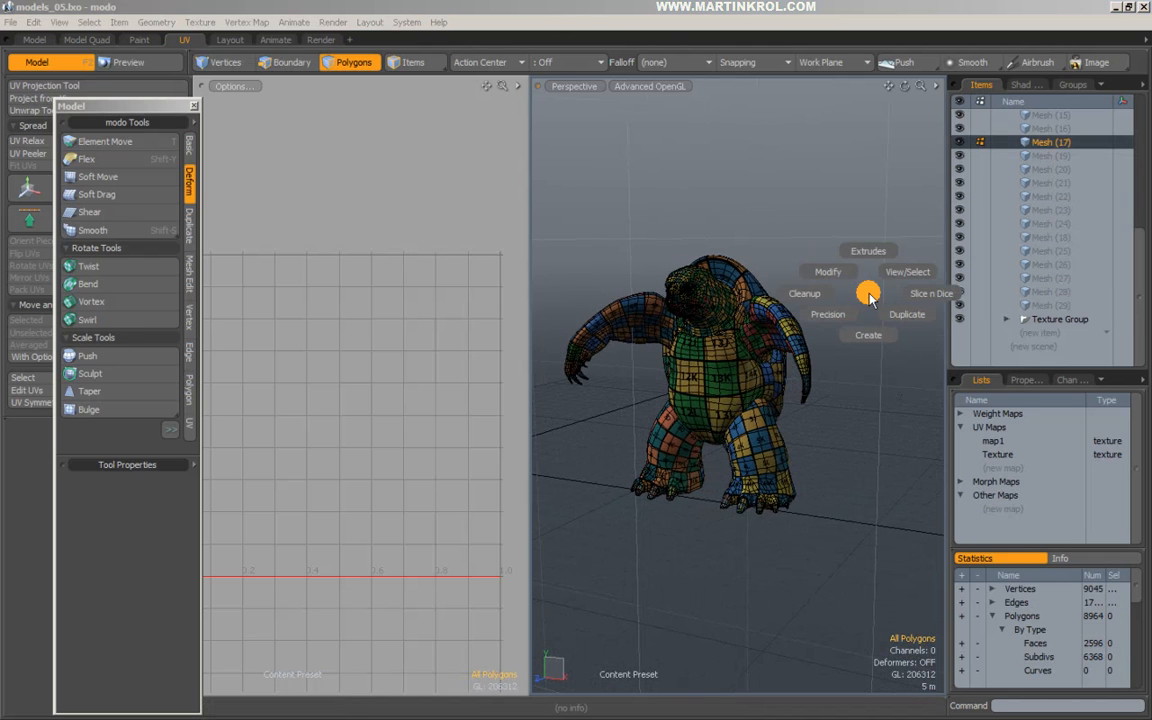
{"action": "left_click", "coordinate": [801, 298]}
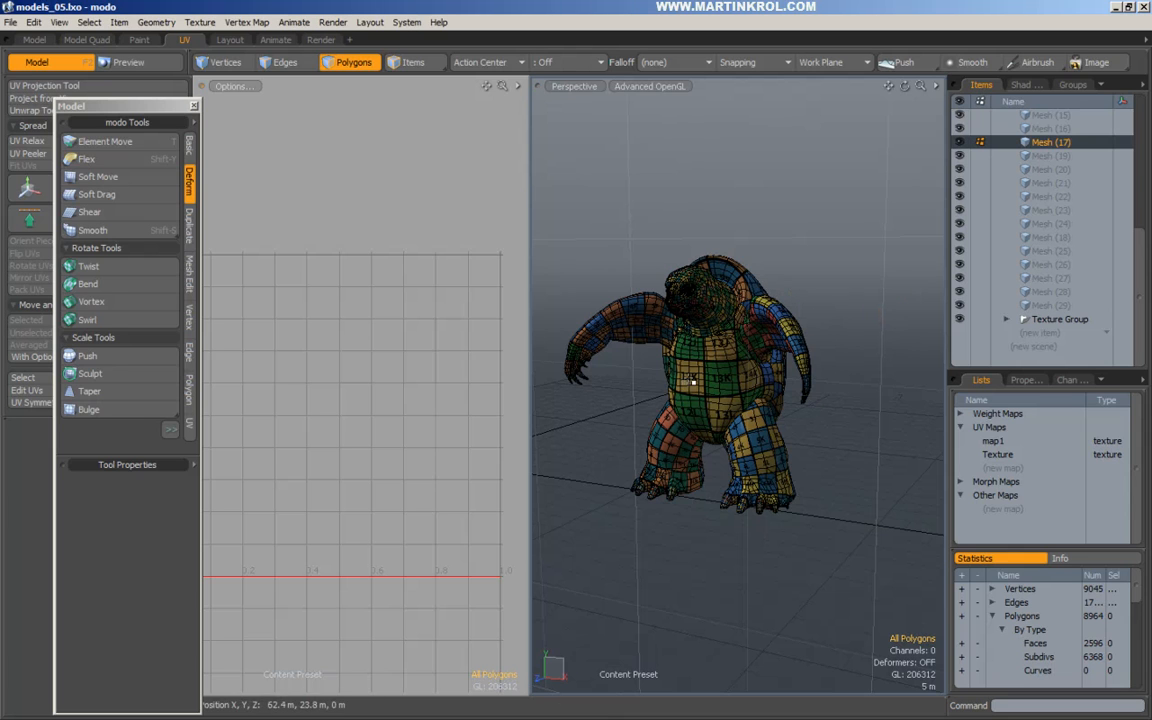
{"action": "key", "text": "bracketleft"}
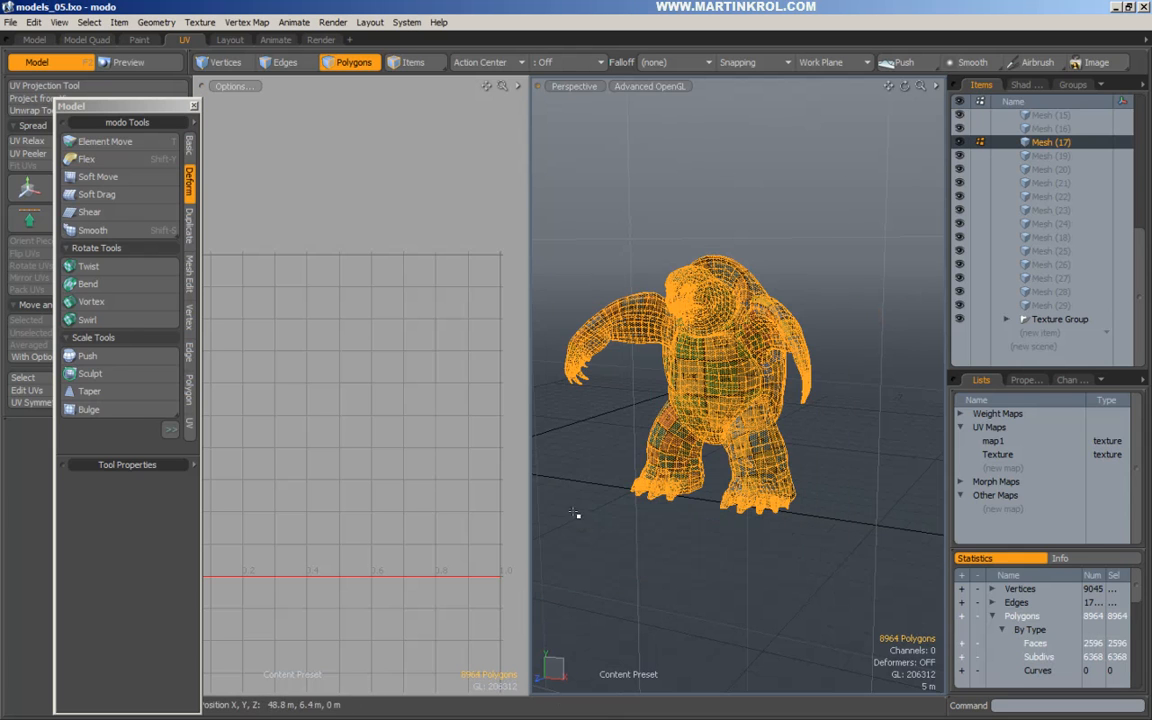
{"action": "left_click_drag", "start_coordinate": [687, 393], "coordinate": [737, 430], "text": "alt+shift"}
{"action": "key", "text": "ctrl+1"}
{"action": "mouse_move", "coordinate": [672, 436]}
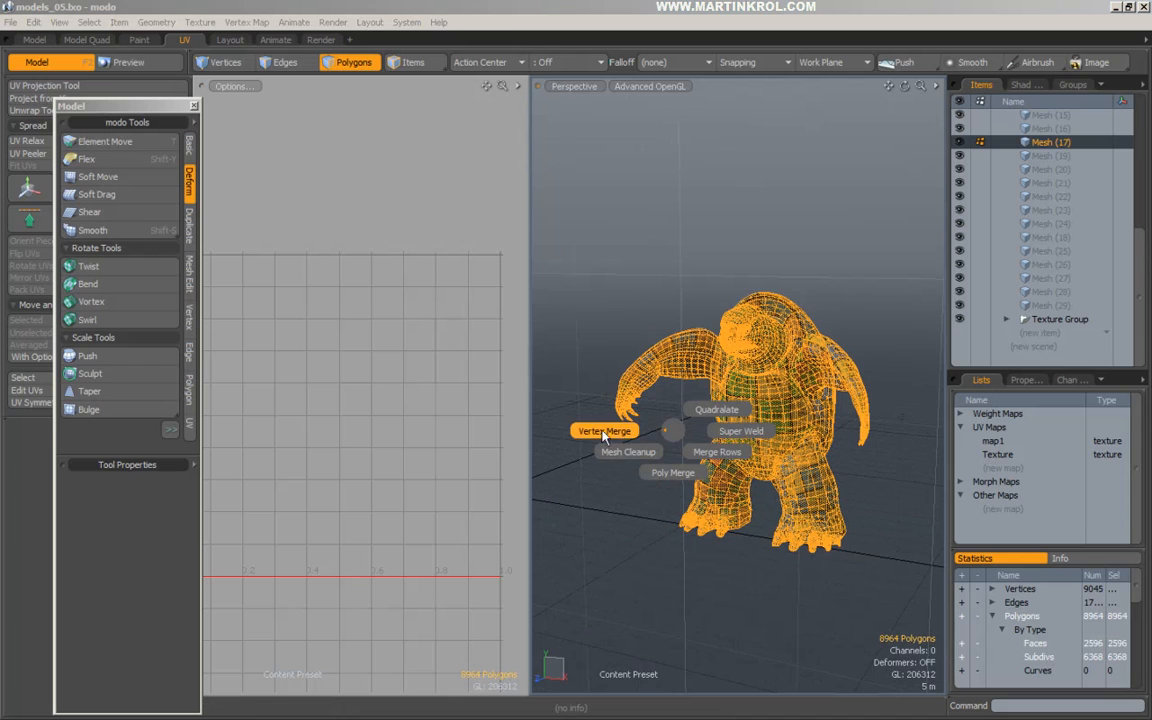
{"action": "left_click", "coordinate": [605, 432]}
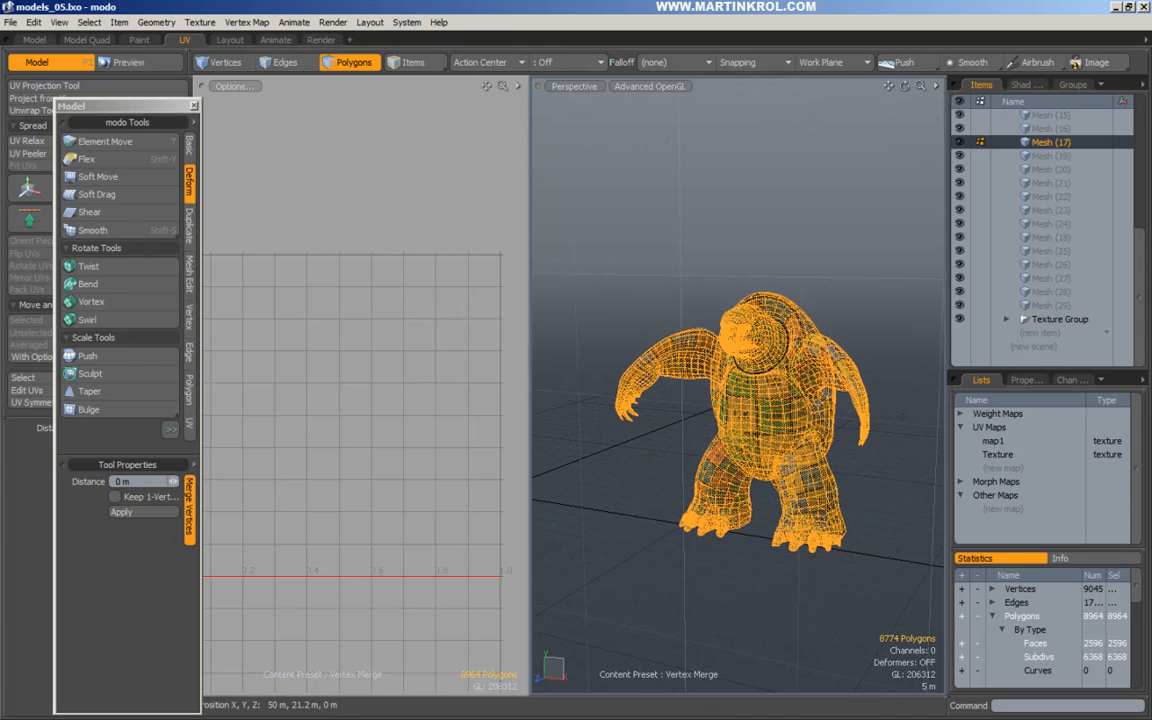
{"action": "key", "text": "q"}
{"action": "left_click", "coordinate": [873, 306]}
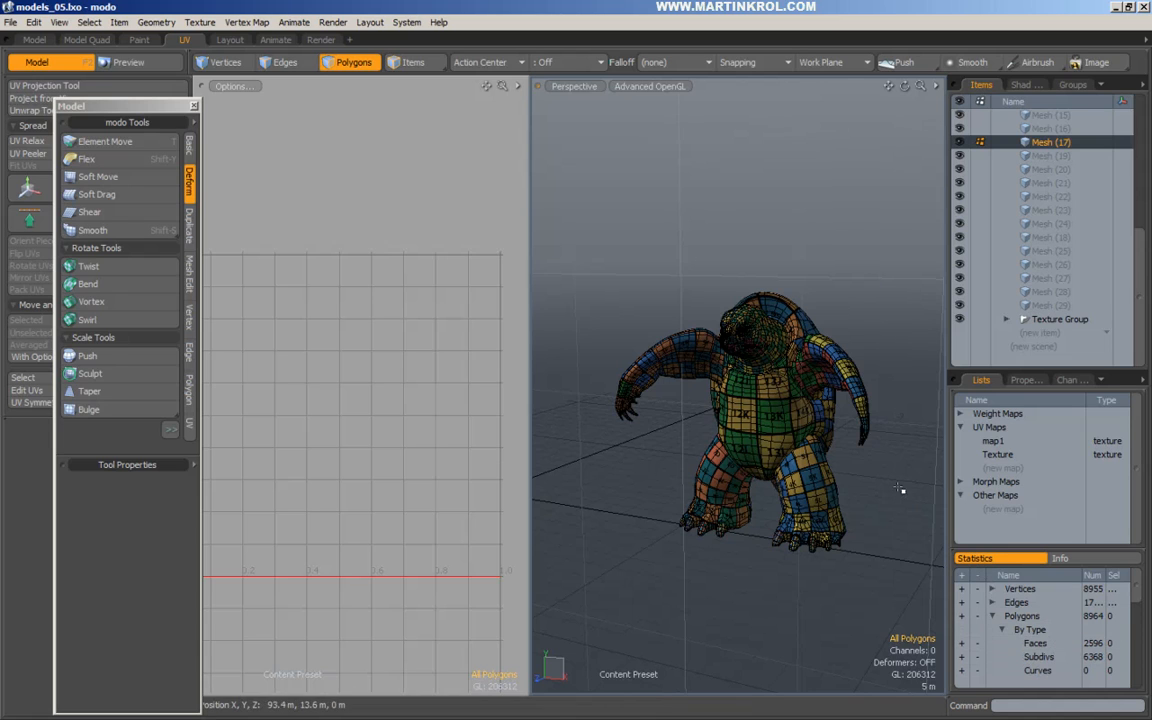
Select all subdivision polygons in Mesh (17) by type and move them into Mesh (19).
{"action": "left_click", "coordinate": [962, 658]}
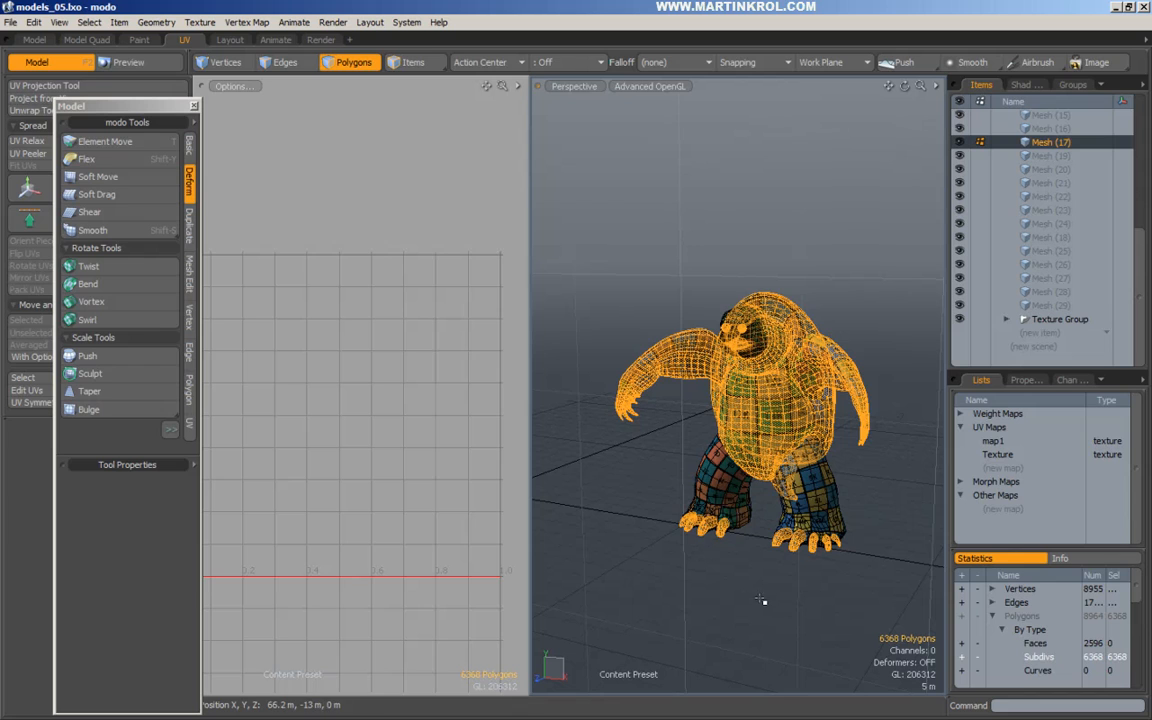
{"action": "key", "text": "Tab"}
{"action": "key", "text": "Tab"}
{"action": "key", "text": "ctrl+x"}
{"action": "left_click", "coordinate": [1049, 157]}
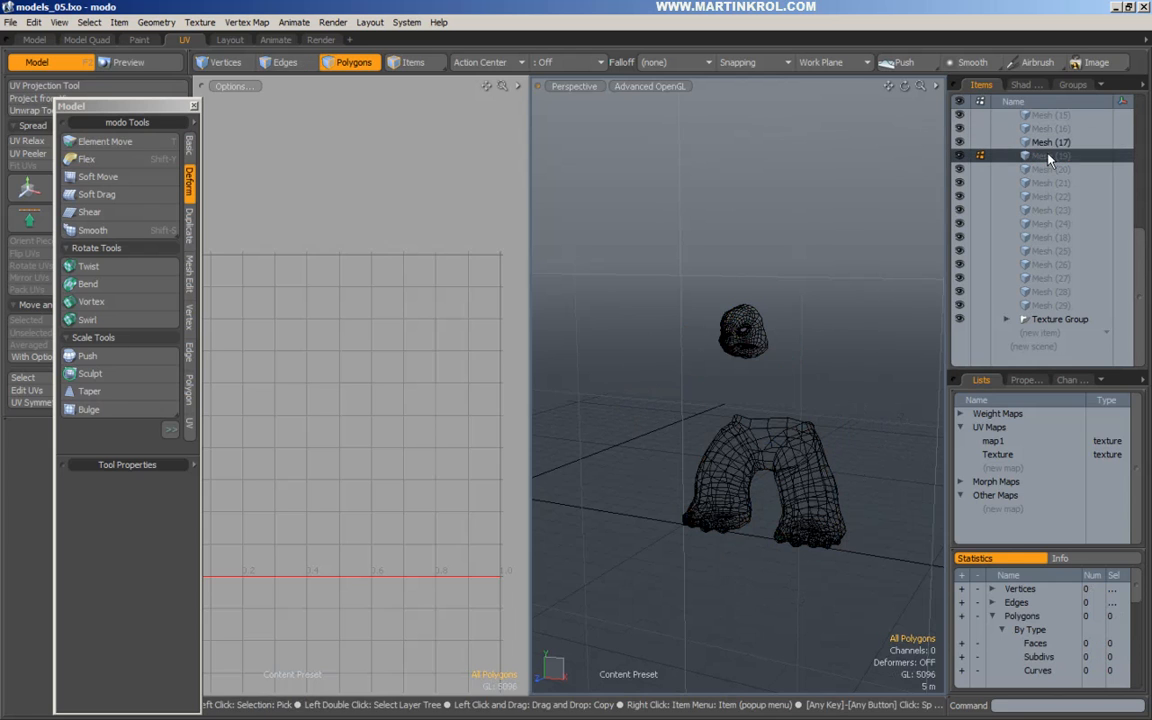
{"action": "key", "text": "ctrl+v"}
{"action": "left_click", "coordinate": [877, 300]}
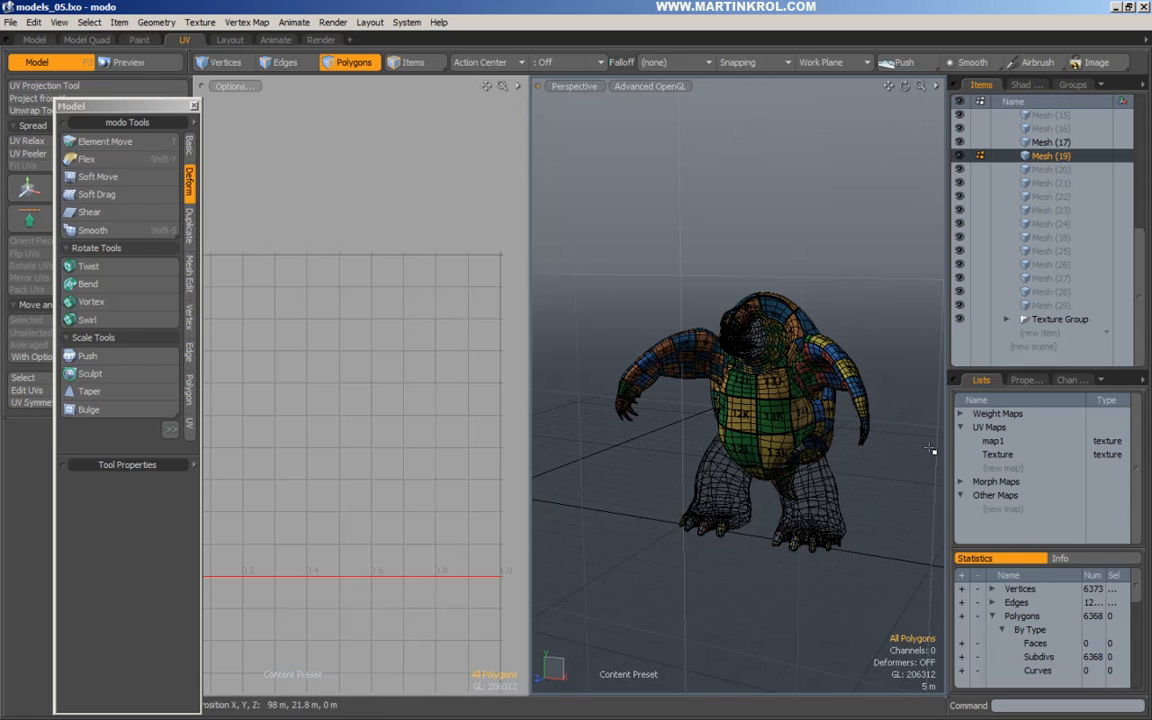
Convert Mesh (19)'s subdivision polygons to plain faces and move them back into Mesh (17).
{"action": "key", "text": "Tab"}
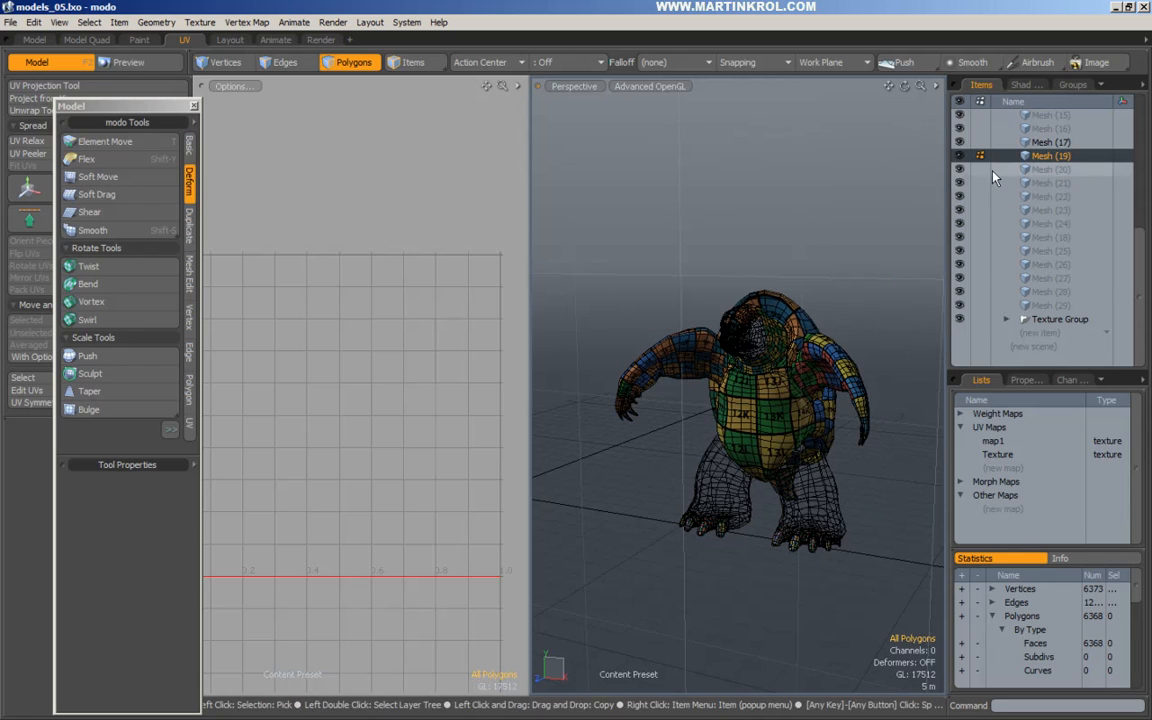
{"action": "left_click", "coordinate": [1050, 142]}
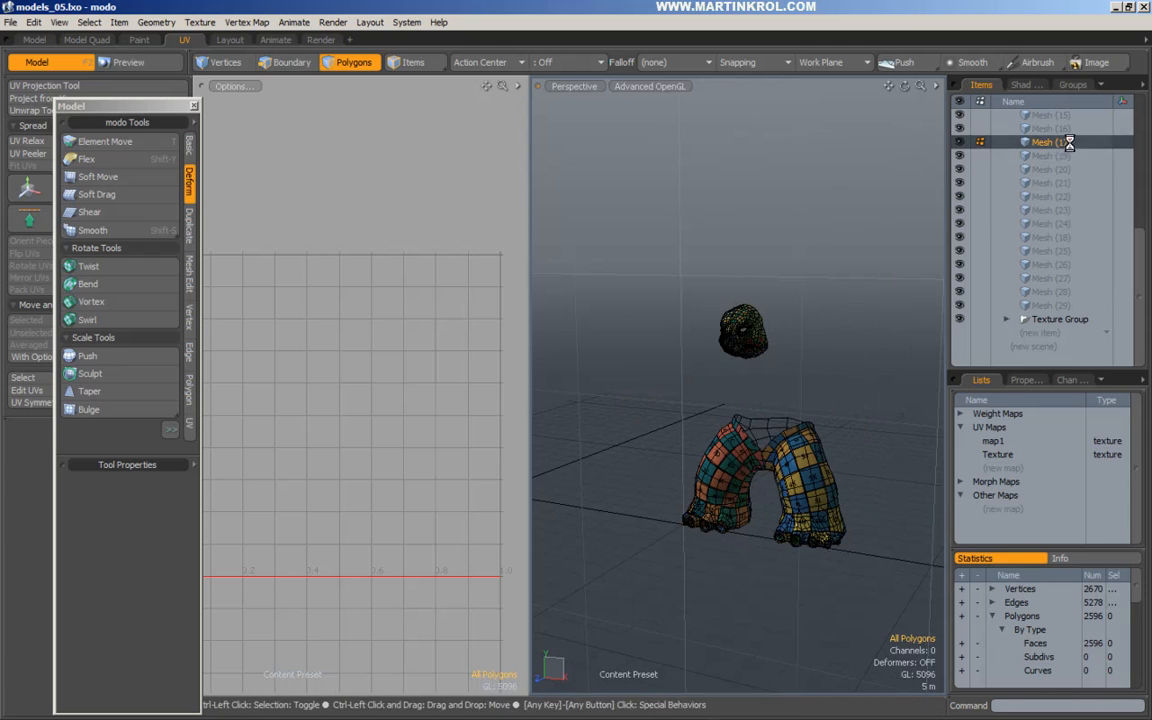
{"action": "left_click", "coordinate": [890, 285]}
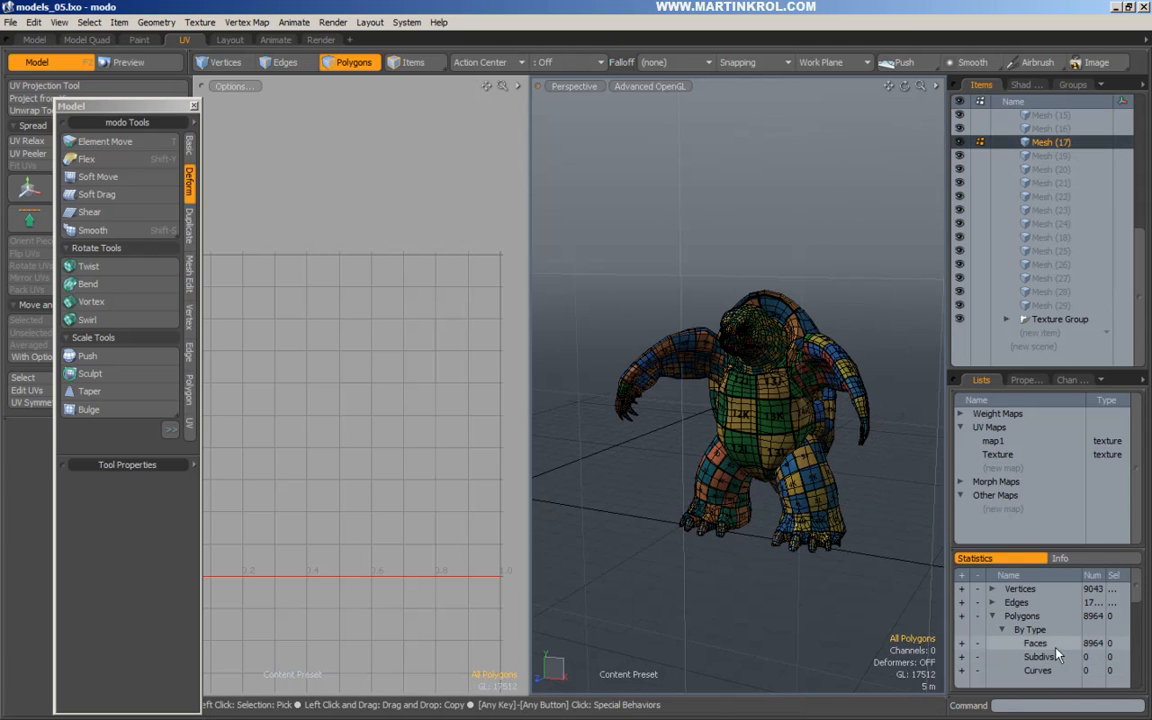
Convert all of Mesh (17)'s faces to subdivision polygons and check the whole creature.
{"action": "key", "text": "Tab"}
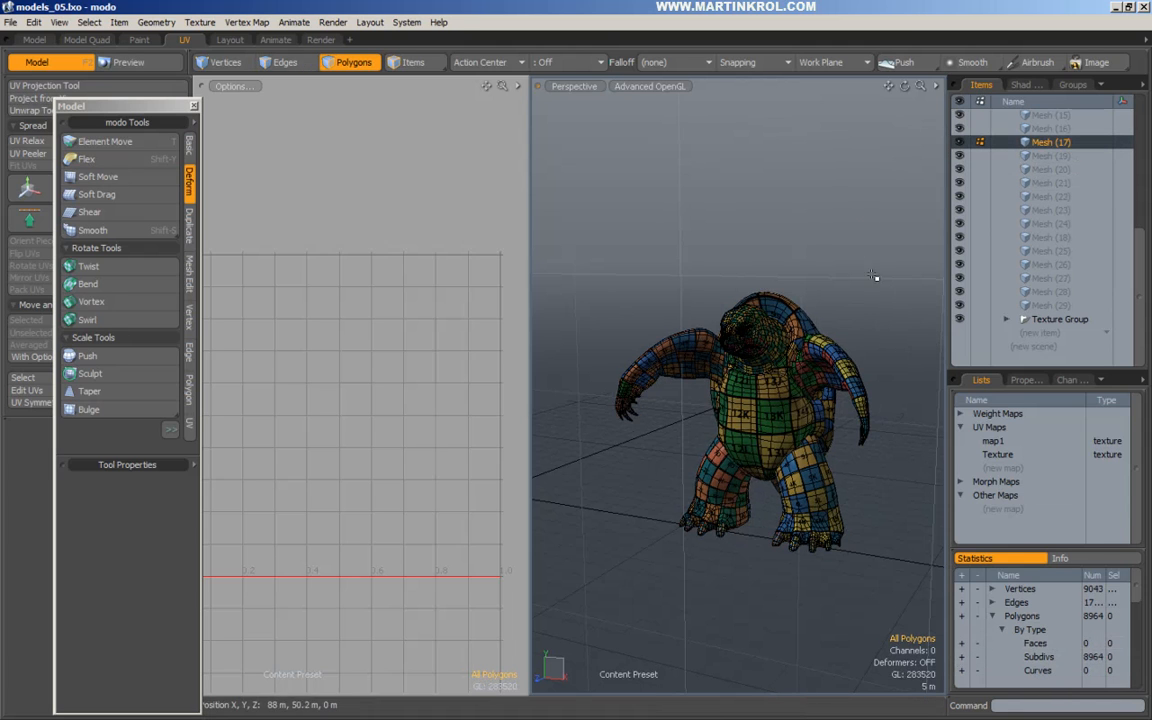
{"action": "left_click_drag", "start_coordinate": [879, 305], "coordinate": [846, 310], "text": "alt+shift"}
{"action": "left_click_drag", "start_coordinate": [857, 249], "coordinate": [868, 281]}
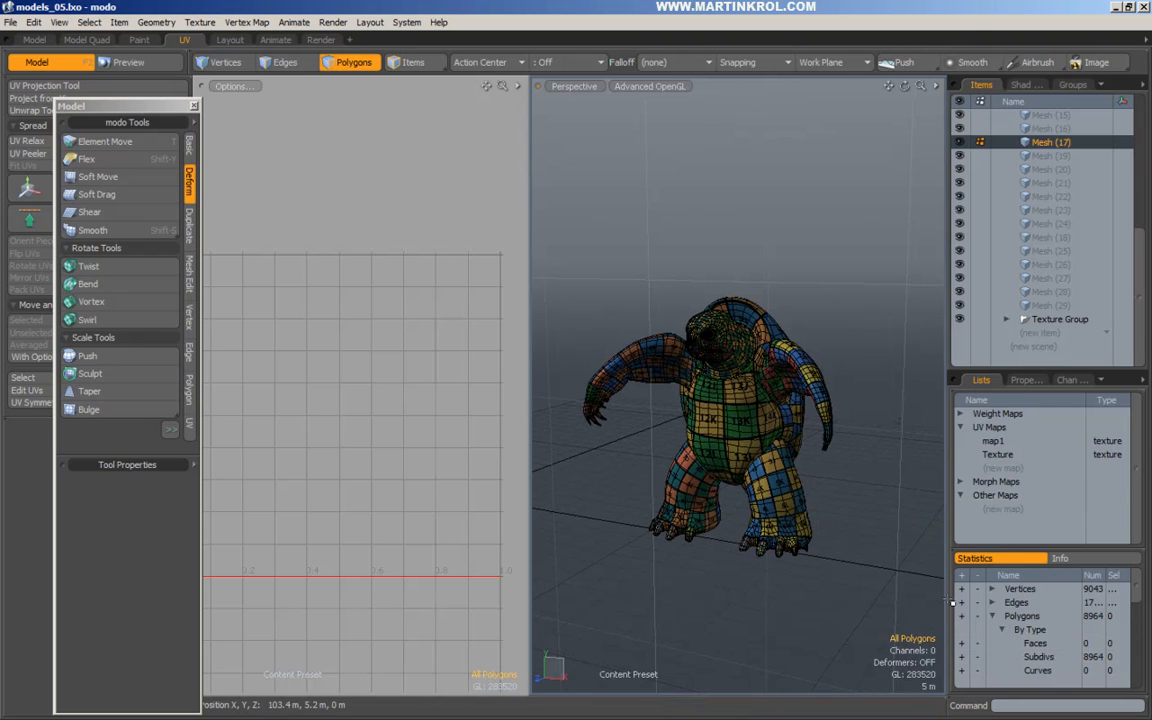
Examine the combined creature in Mesh (17) from several sides, close up and from a distance.
{"action": "left_click_drag", "start_coordinate": [883, 409], "coordinate": [678, 363], "text": "alt"}
{"action": "scroll", "coordinate": [822, 408], "scroll_direction": "up", "scroll_amount": 5}
{"action": "scroll", "coordinate": [807, 357], "scroll_direction": "down", "scroll_amount": 5}
{"action": "left_click_drag", "start_coordinate": [805, 367], "coordinate": [569, 386], "text": "alt"}
{"action": "left_click_drag", "start_coordinate": [805, 187], "coordinate": [857, 248]}
{"action": "scroll", "coordinate": [866, 254], "scroll_direction": "down", "scroll_amount": 2}
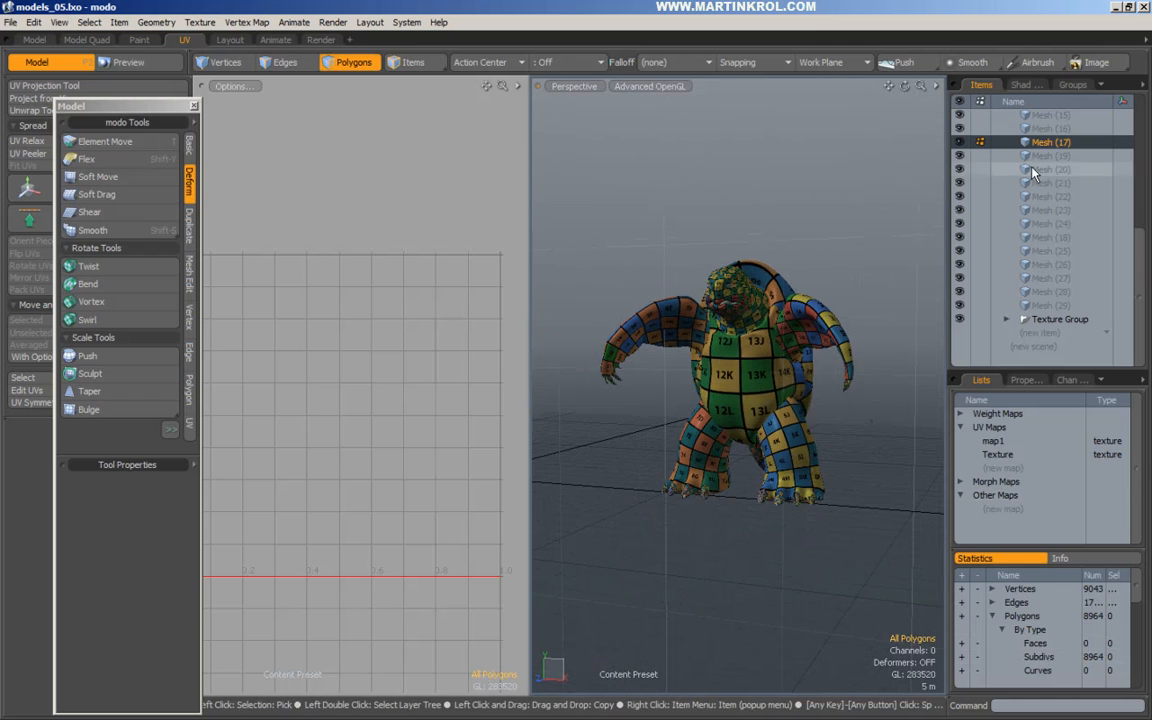
Display the creature in Mesh (11) instead and look over its checker texture.
{"action": "scroll", "coordinate": [1058, 240], "scroll_direction": "up", "scroll_amount": 4}
{"action": "left_click", "coordinate": [1067, 197]}
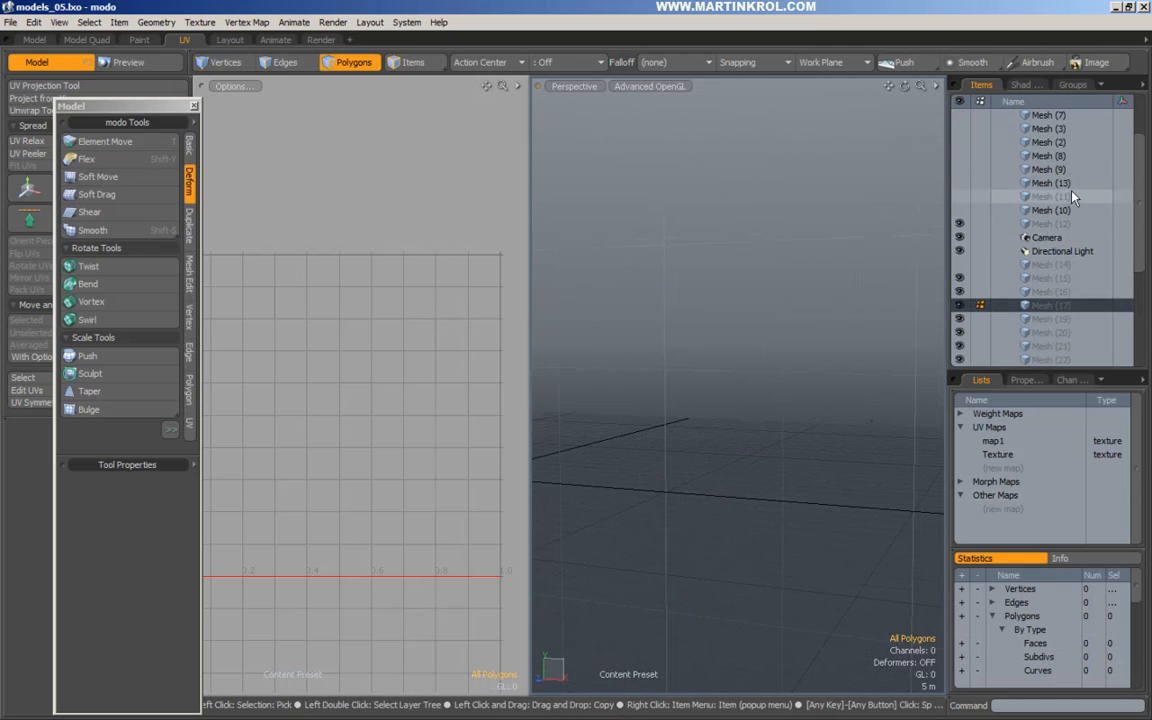
{"action": "left_click_drag", "start_coordinate": [833, 247], "coordinate": [838, 266], "text": "alt"}
{"action": "scroll", "coordinate": [995, 233], "scroll_direction": "up", "scroll_amount": 3}
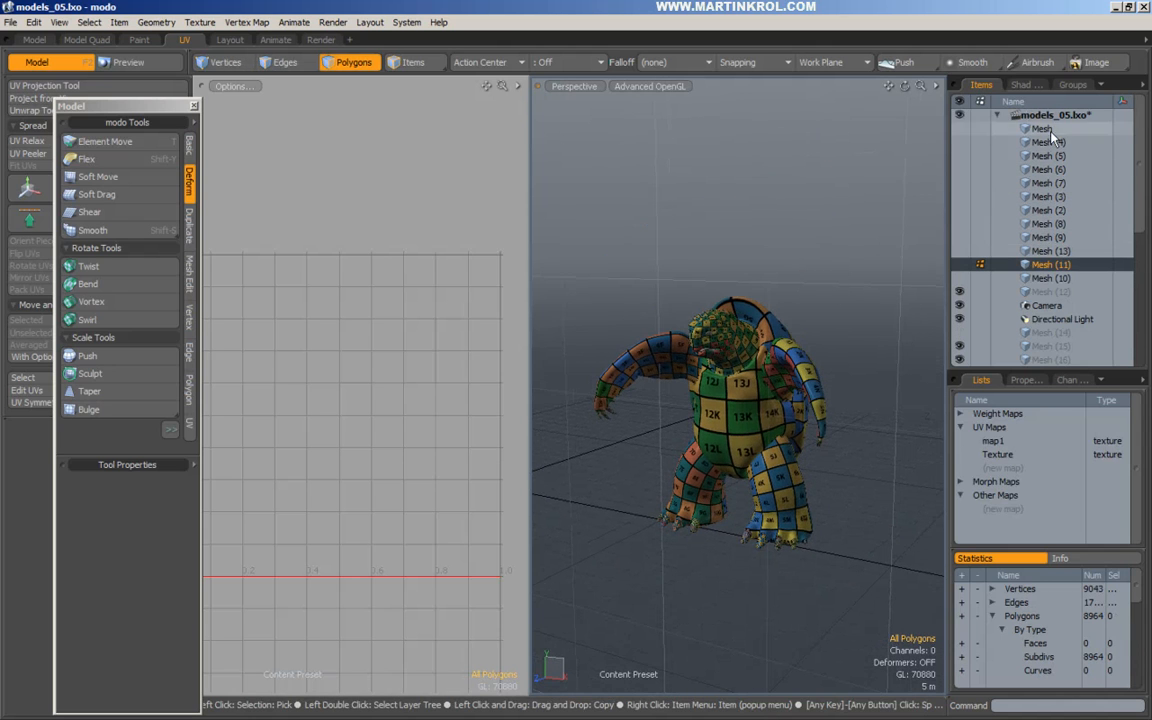
Display the scene's first meshes one at a time, from Mesh to Mesh (2), and look at each model.
{"action": "left_click", "coordinate": [1040, 142]}
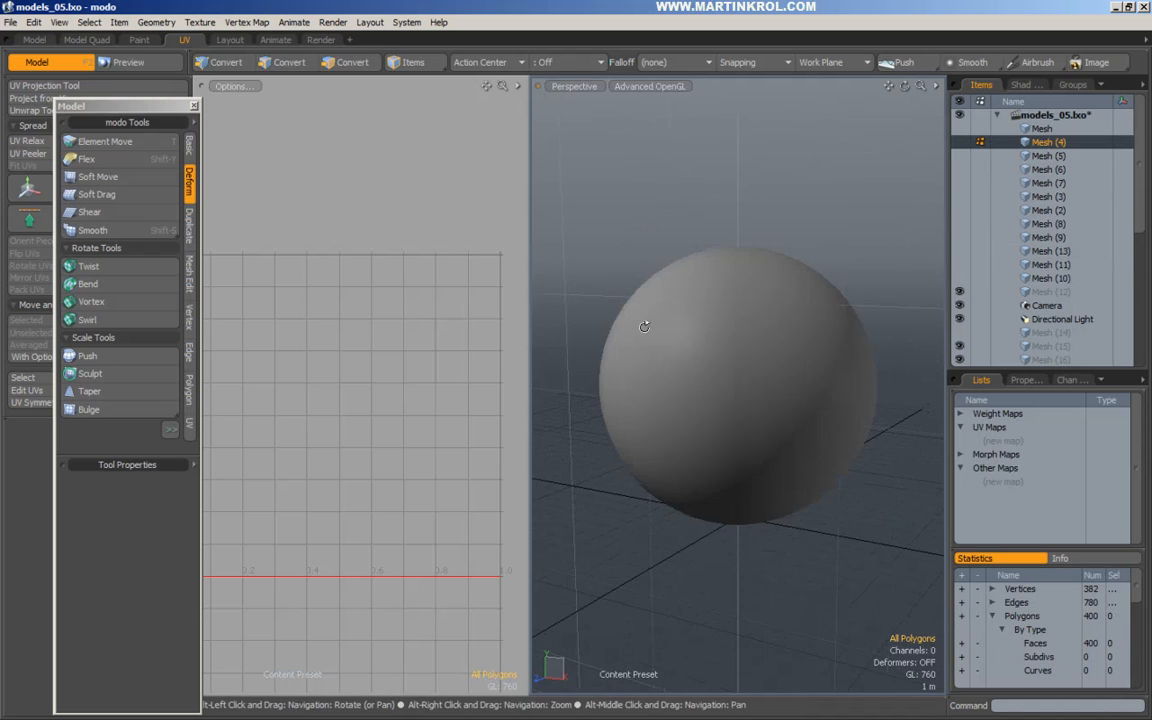
{"action": "right_click_drag", "start_coordinate": [618, 344], "coordinate": [597, 378], "text": "alt"}
{"action": "left_click_drag", "start_coordinate": [599, 383], "coordinate": [761, 441], "text": "alt"}
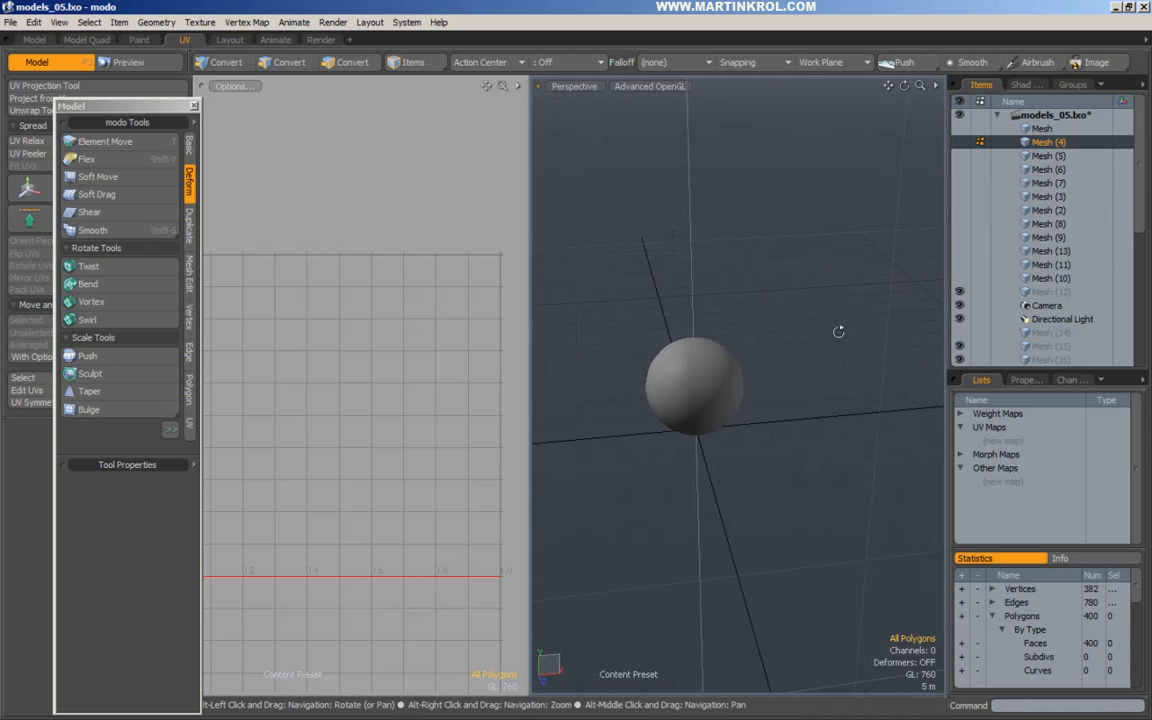
{"action": "left_click", "coordinate": [1036, 130]}
{"action": "left_click", "coordinate": [1042, 144]}
{"action": "left_click", "coordinate": [1047, 157]}
{"action": "left_click", "coordinate": [1050, 170]}
{"action": "left_click", "coordinate": [1050, 184]}
{"action": "left_click_drag", "start_coordinate": [872, 257], "coordinate": [910, 277], "text": "alt"}
{"action": "left_click_drag", "start_coordinate": [877, 221], "coordinate": [777, 291], "text": "alt"}
{"action": "left_click", "coordinate": [1048, 197]}
{"action": "left_click", "coordinate": [1048, 210]}
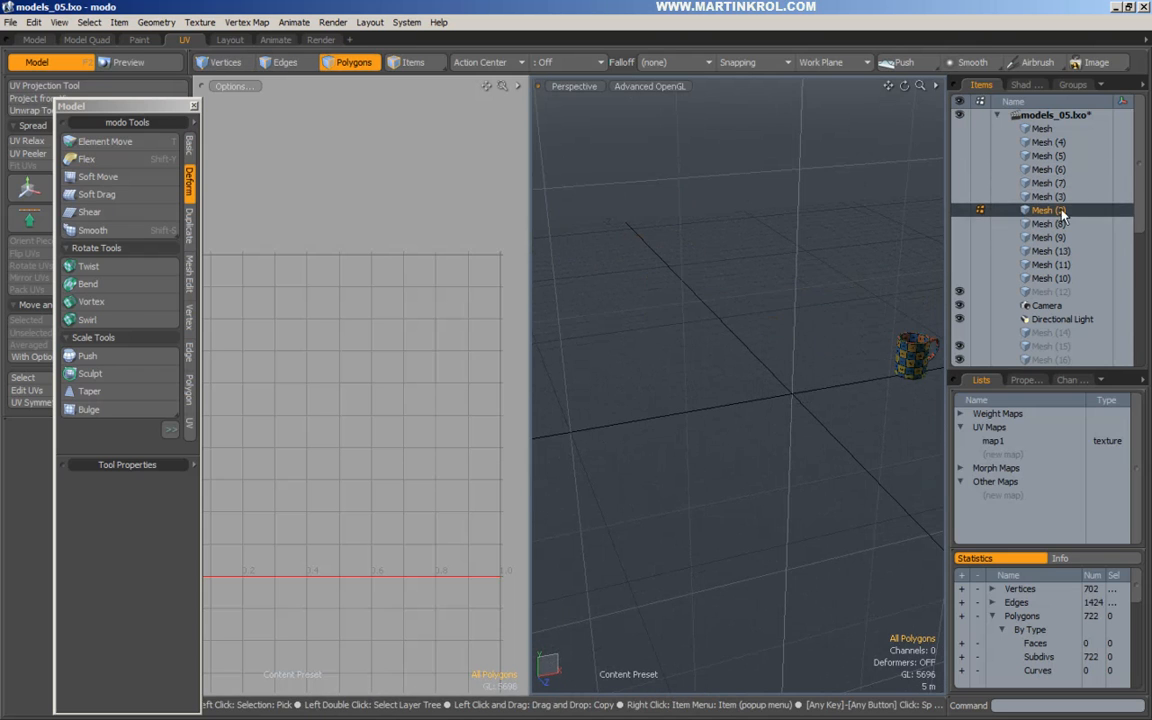
{"action": "left_click_drag", "start_coordinate": [882, 231], "coordinate": [838, 246], "text": "alt"}
Select Mesh (3), Mesh (2), Mesh (8), Mesh (9), Mesh (13) and Mesh (11) together to show all textured models.
{"action": "left_click", "coordinate": [1043, 199]}
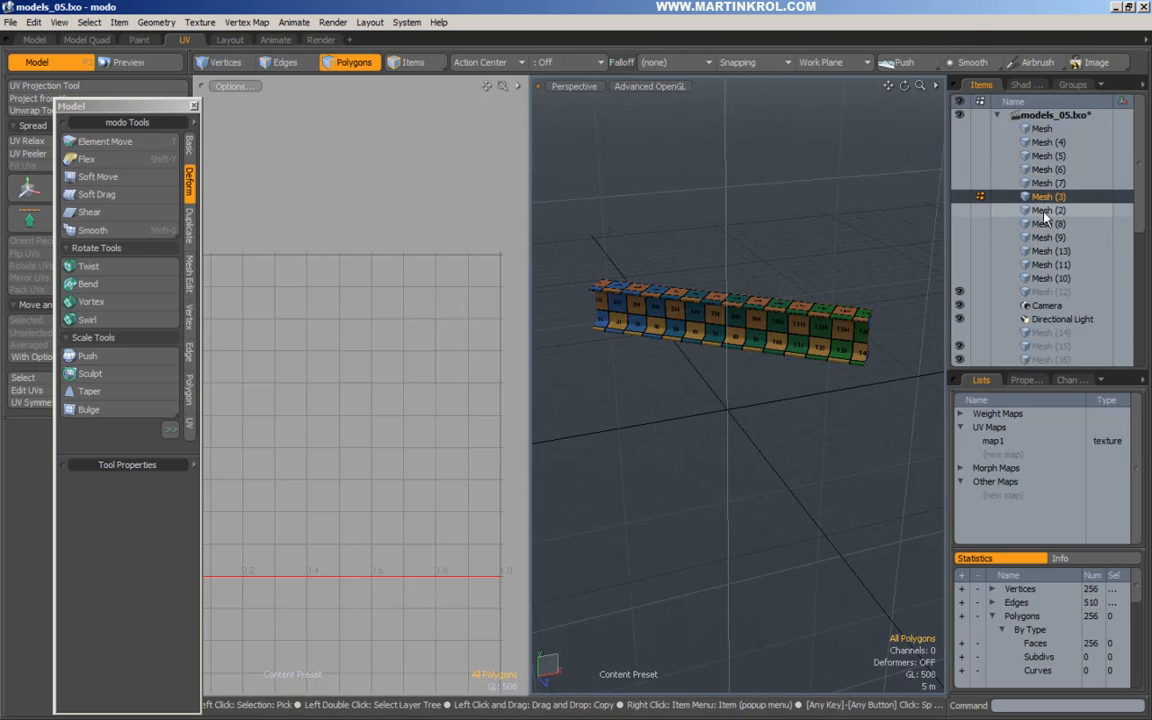
{"action": "left_click", "coordinate": [1045, 211], "text": "ctrl"}
{"action": "left_click", "coordinate": [1047, 224], "text": "ctrl"}
{"action": "left_click", "coordinate": [1048, 237], "text": "ctrl"}
{"action": "left_click", "coordinate": [1050, 251], "text": "ctrl"}
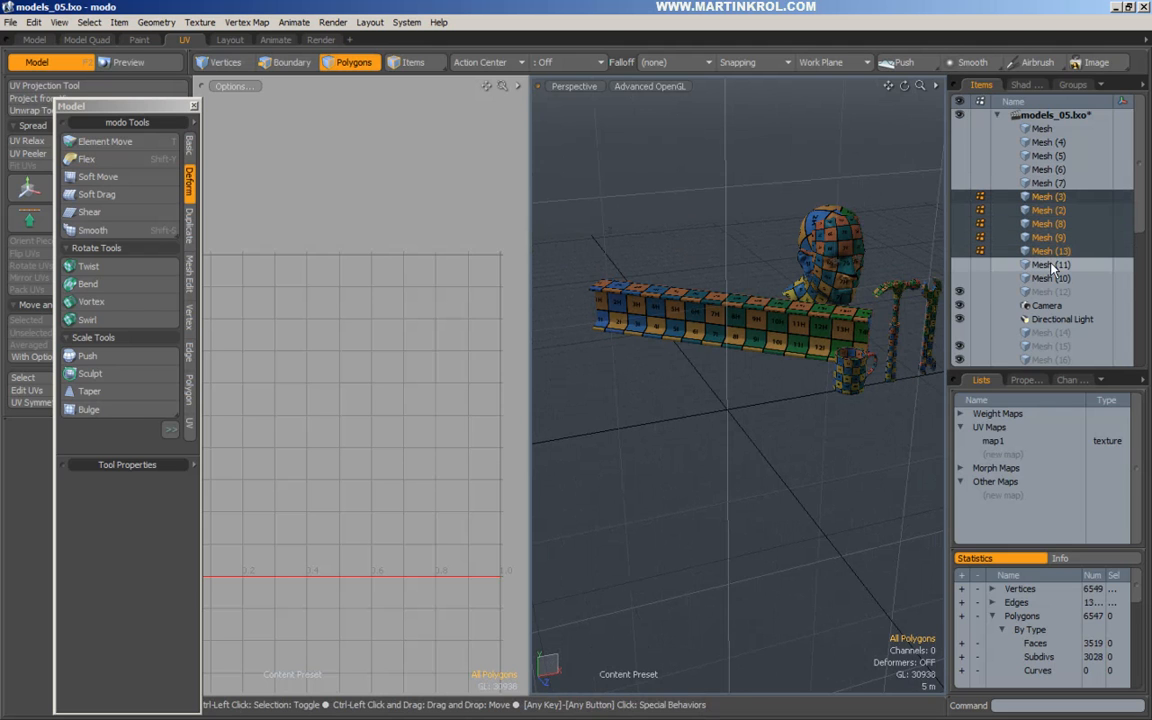
{"action": "left_click", "coordinate": [1051, 266], "text": "ctrl"}
Examine the textured models side by side, selecting the long beam's polygons and dropping that selection.
{"action": "left_click_drag", "start_coordinate": [796, 214], "coordinate": [739, 205], "text": "alt"}
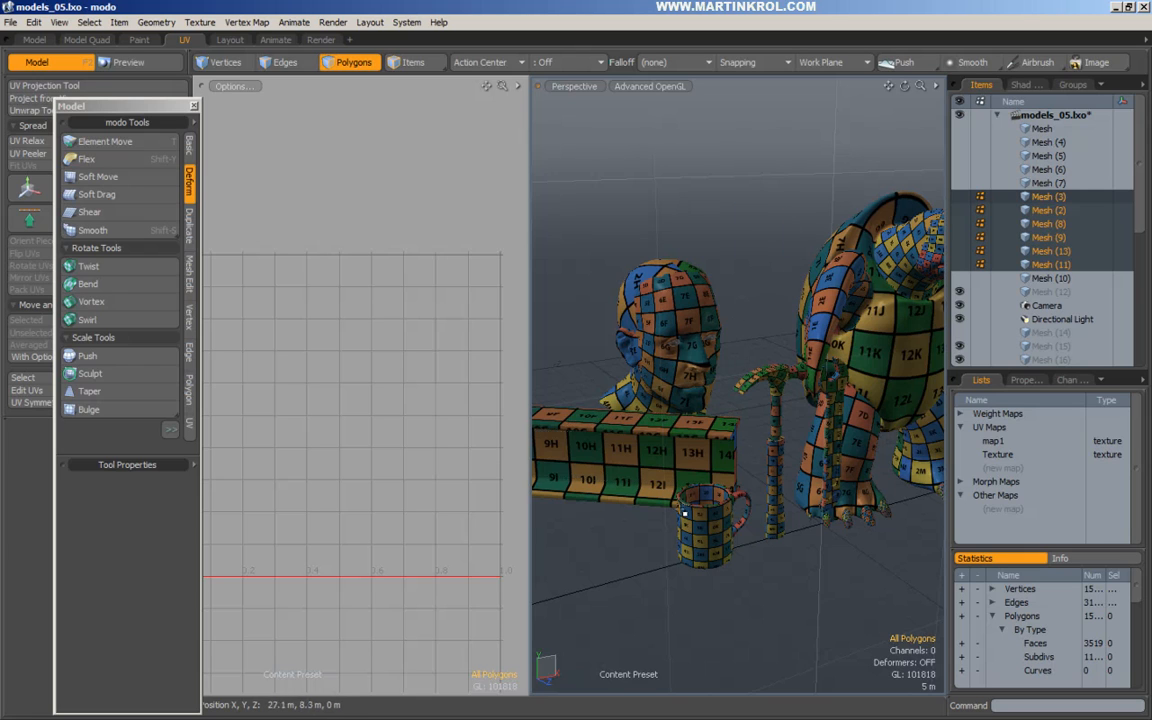
{"action": "left_click_drag", "start_coordinate": [766, 528], "coordinate": [640, 485], "text": "alt"}
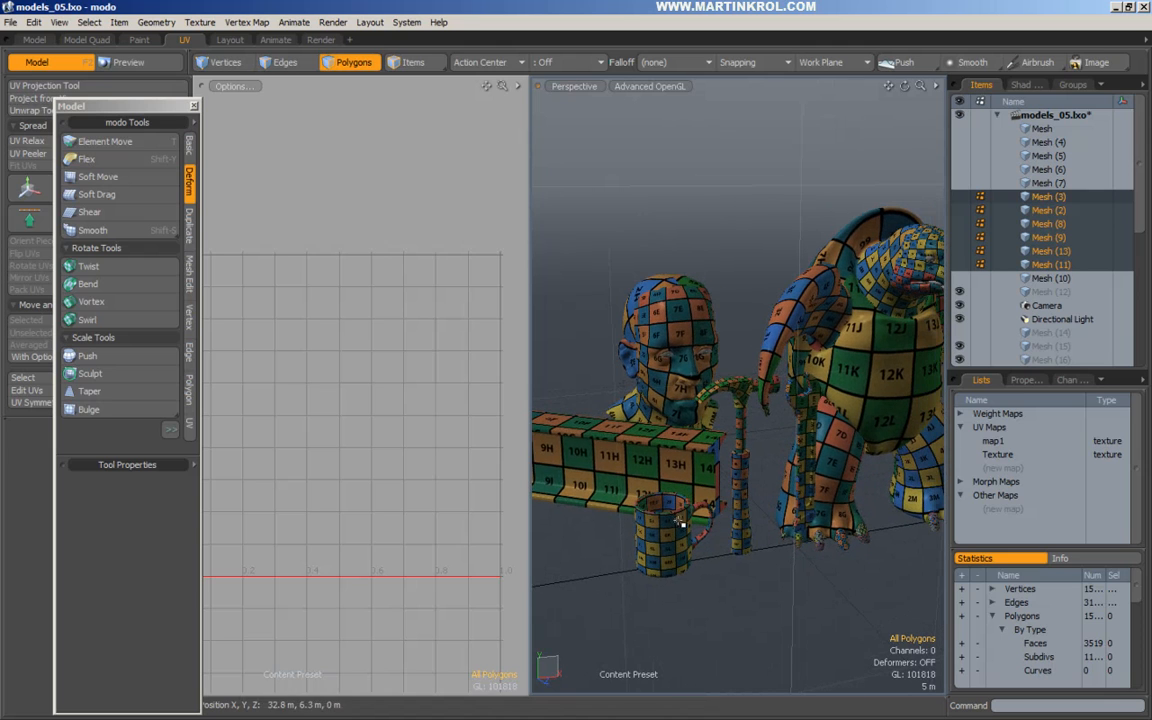
{"action": "left_click_drag", "start_coordinate": [566, 373], "coordinate": [568, 554]}
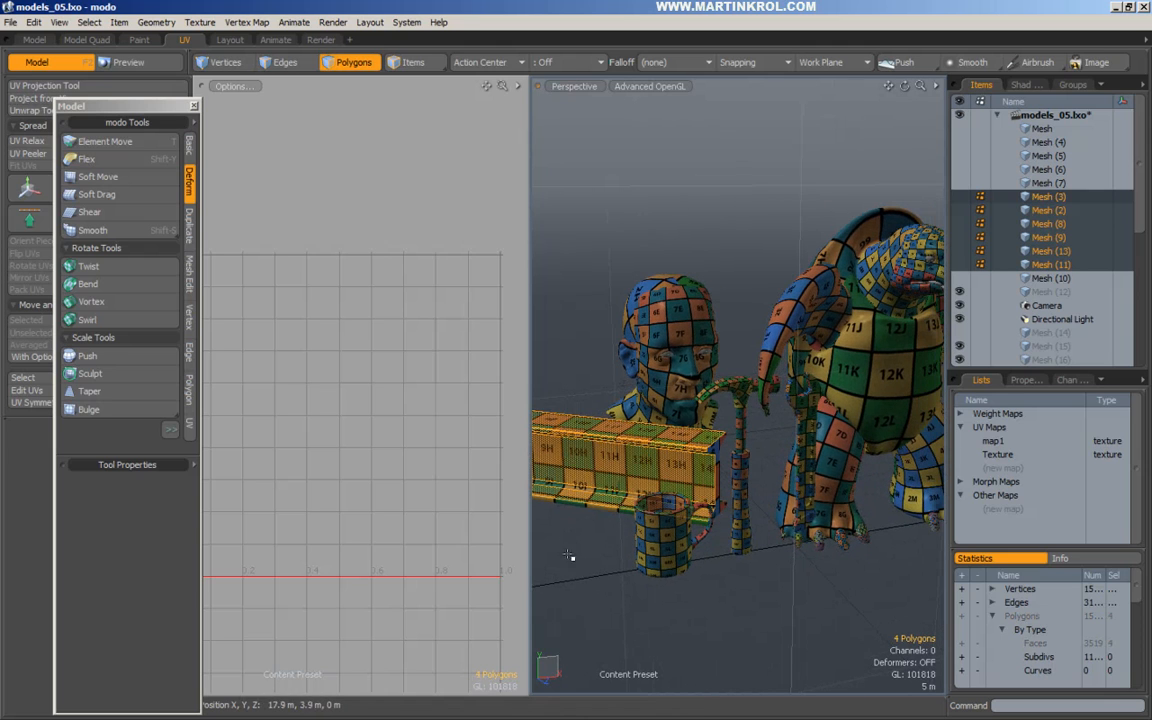
{"action": "left_click_drag", "start_coordinate": [558, 370], "coordinate": [560, 374]}
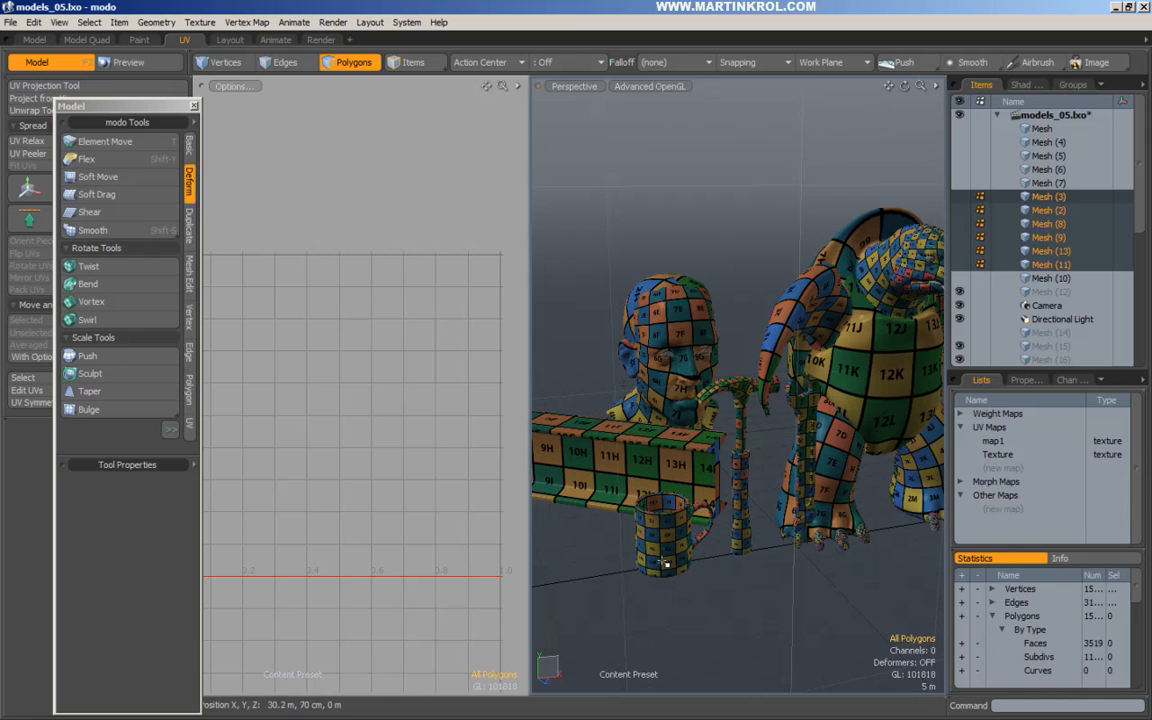
Move the Model tool palette aside to uncover the UV tools.
{"action": "left_click_drag", "start_coordinate": [121, 107], "coordinate": [244, 107]}
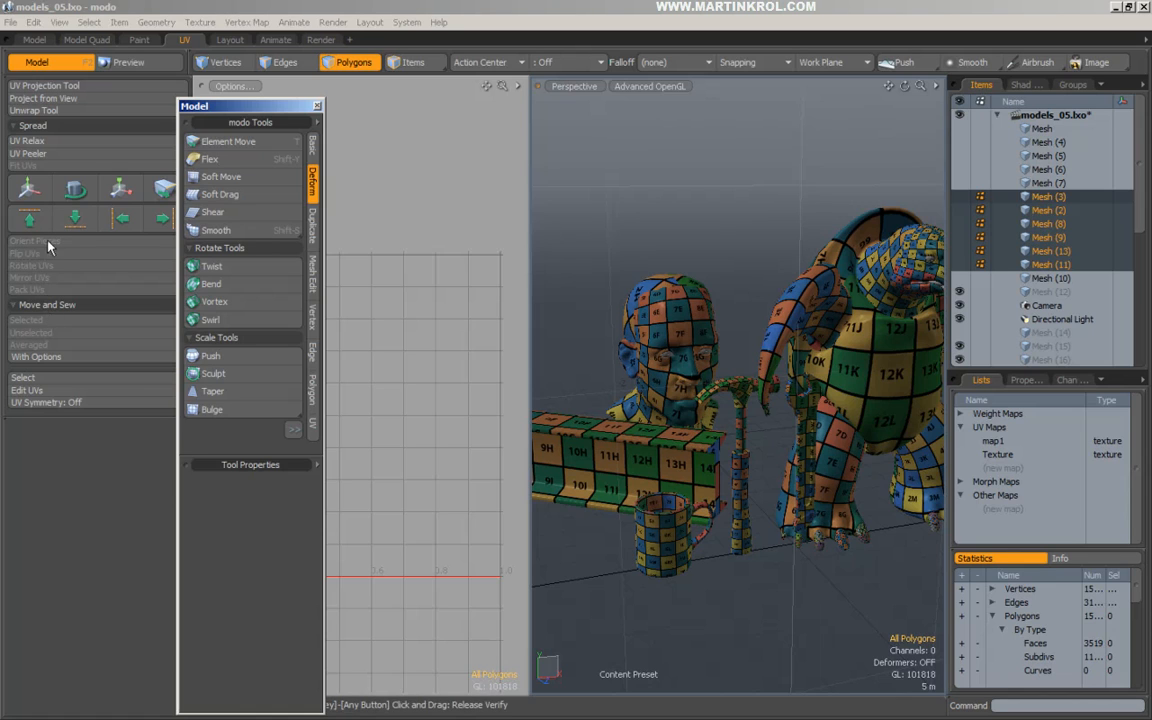
{"action": "left_click", "coordinate": [402, 180]}
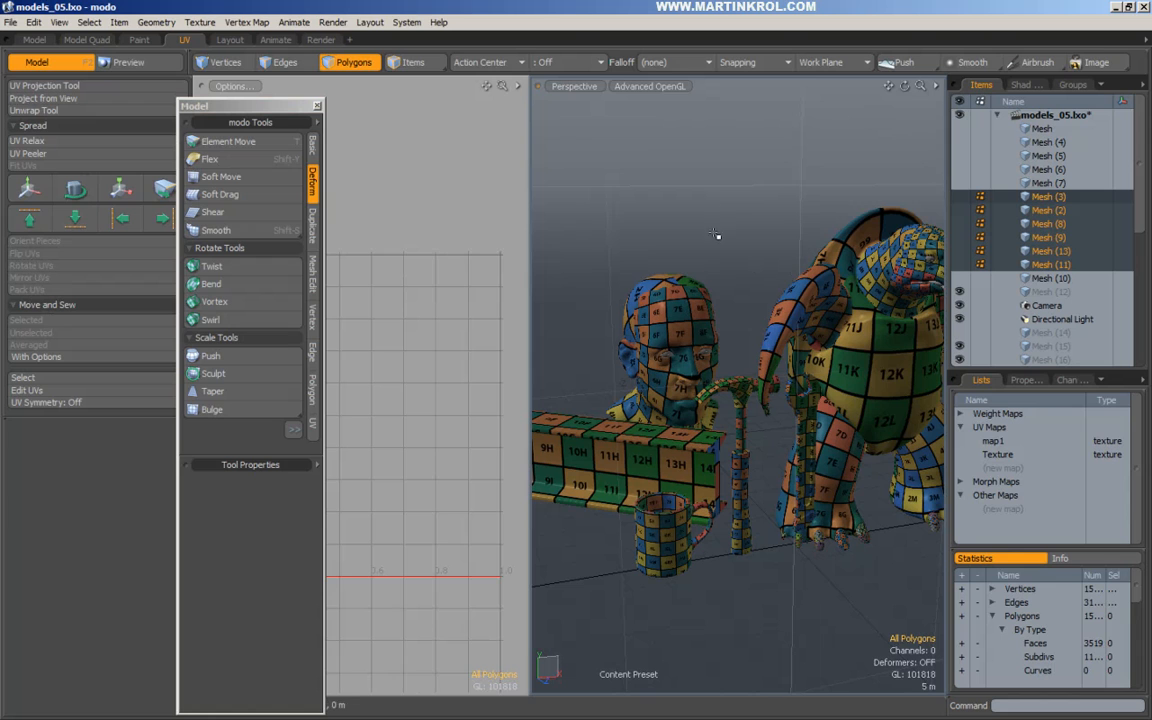
Examine the checker texture on the creature, head, beam, mug and hand tools from several angles.
{"action": "left_click_drag", "start_coordinate": [814, 312], "coordinate": [727, 371], "text": "alt"}
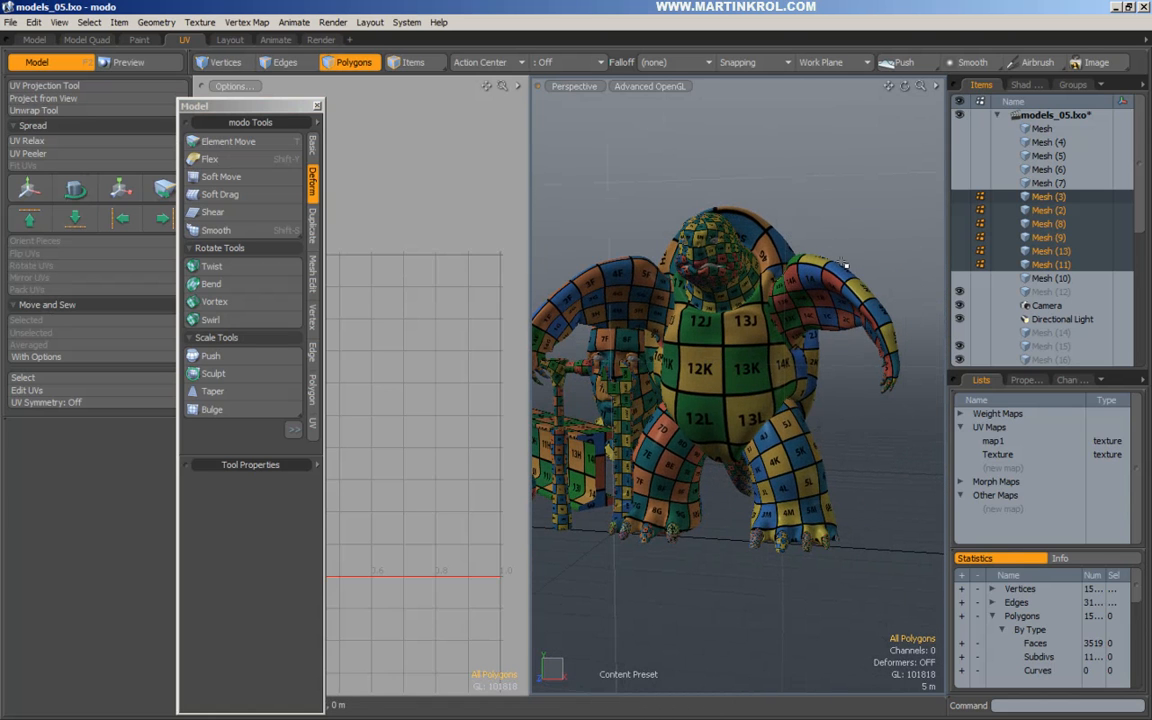
{"action": "left_click_drag", "start_coordinate": [565, 305], "coordinate": [692, 228], "text": "alt"}
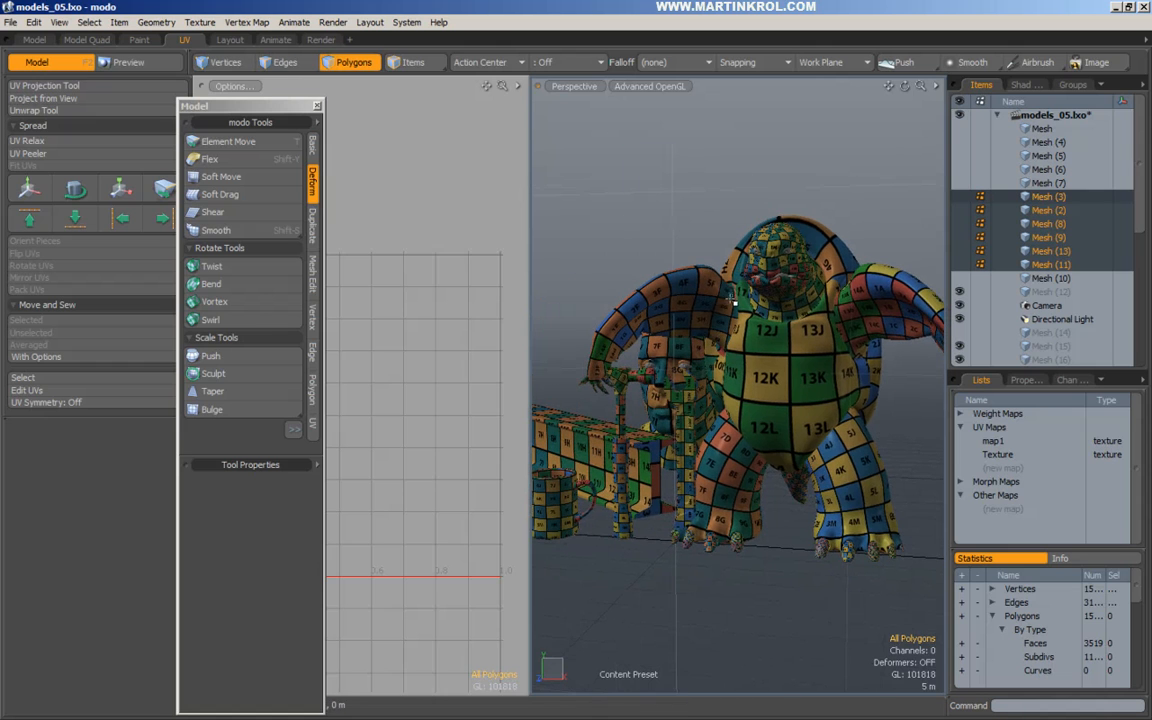
{"action": "left_click_drag", "start_coordinate": [785, 340], "coordinate": [853, 282], "text": "alt"}
{"action": "left_click_drag", "start_coordinate": [676, 373], "coordinate": [679, 261], "text": "alt"}
{"action": "scroll", "coordinate": [685, 330], "scroll_direction": "up", "scroll_amount": 3}
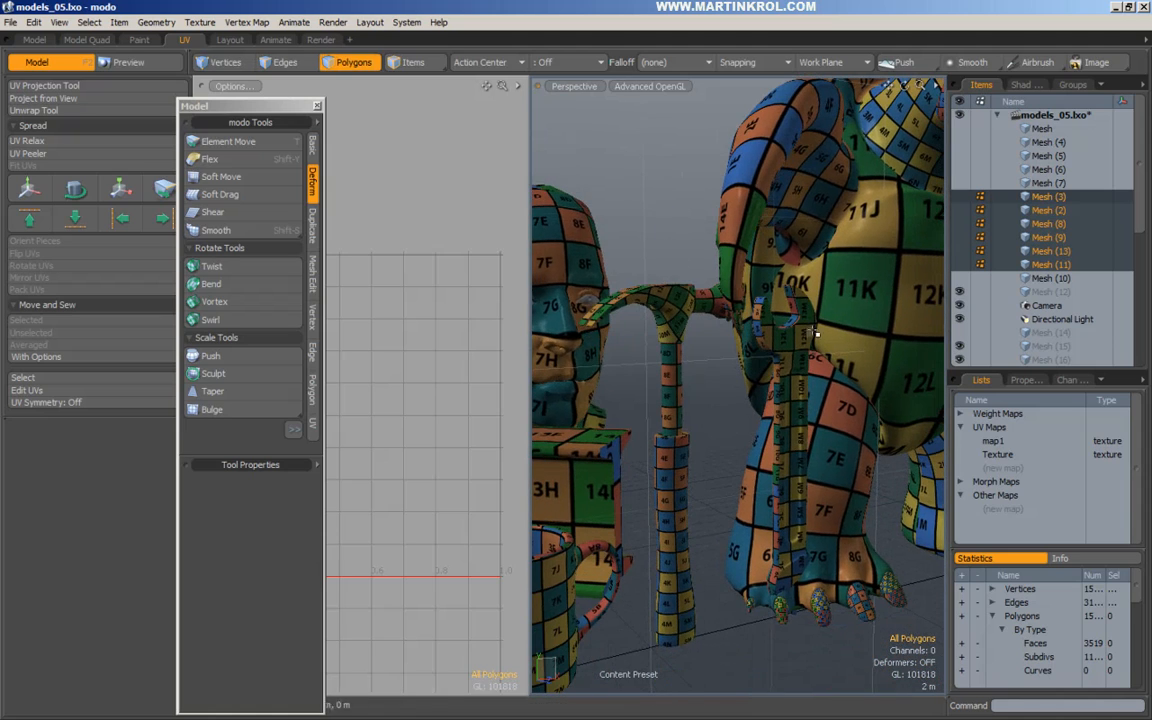
{"action": "left_click_drag", "start_coordinate": [813, 333], "coordinate": [697, 338], "text": "alt"}
{"action": "scroll", "coordinate": [699, 342], "scroll_direction": "down", "scroll_amount": 5}
{"action": "left_click_drag", "start_coordinate": [692, 385], "coordinate": [675, 488], "text": "alt"}
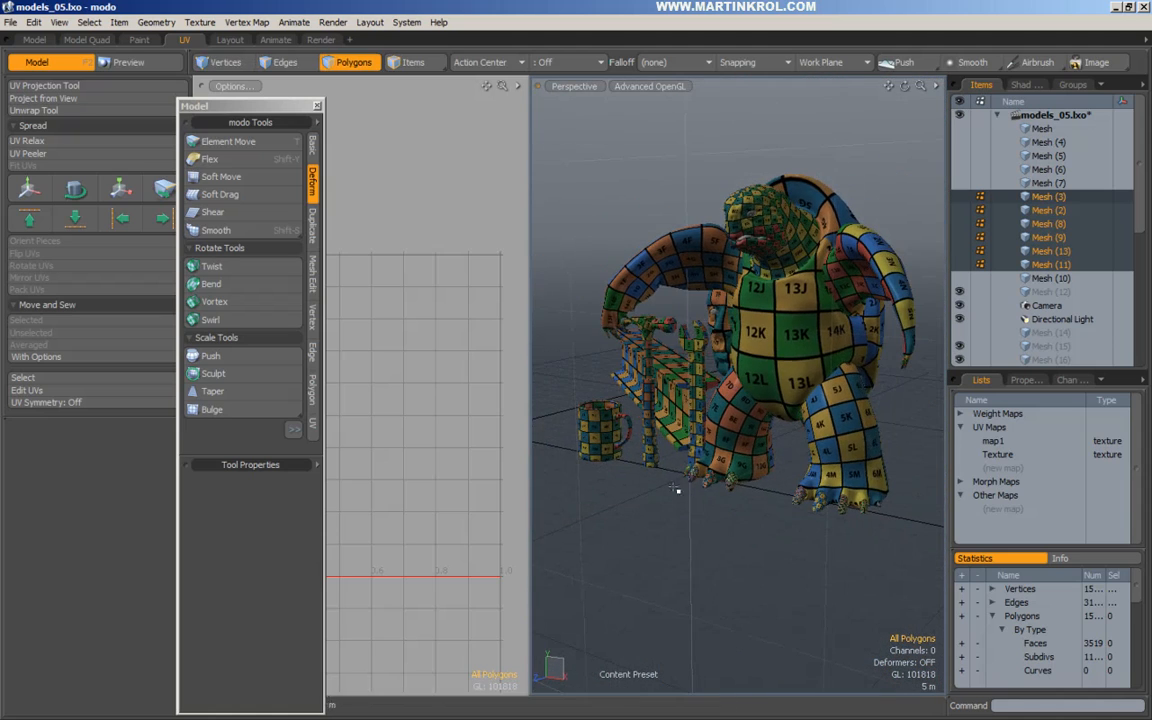
{"action": "left_click_drag", "start_coordinate": [800, 490], "coordinate": [804, 548], "text": "alt"}
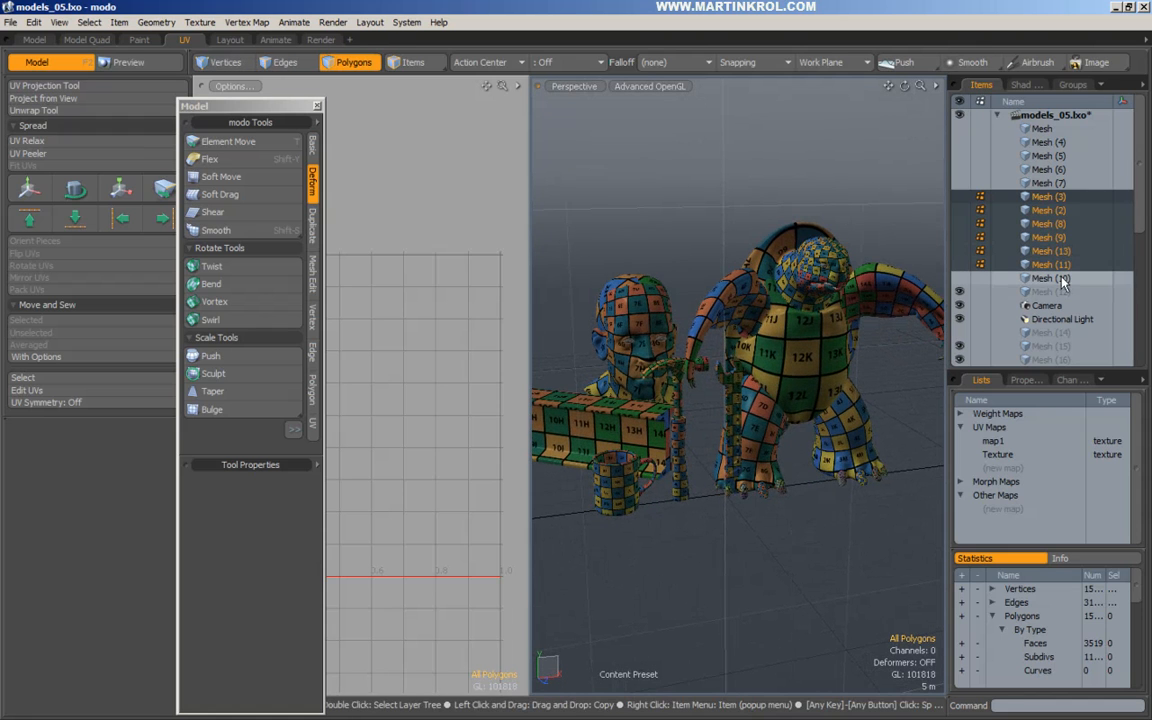
{"action": "left_click_drag", "start_coordinate": [692, 243], "coordinate": [720, 257], "text": "alt"}
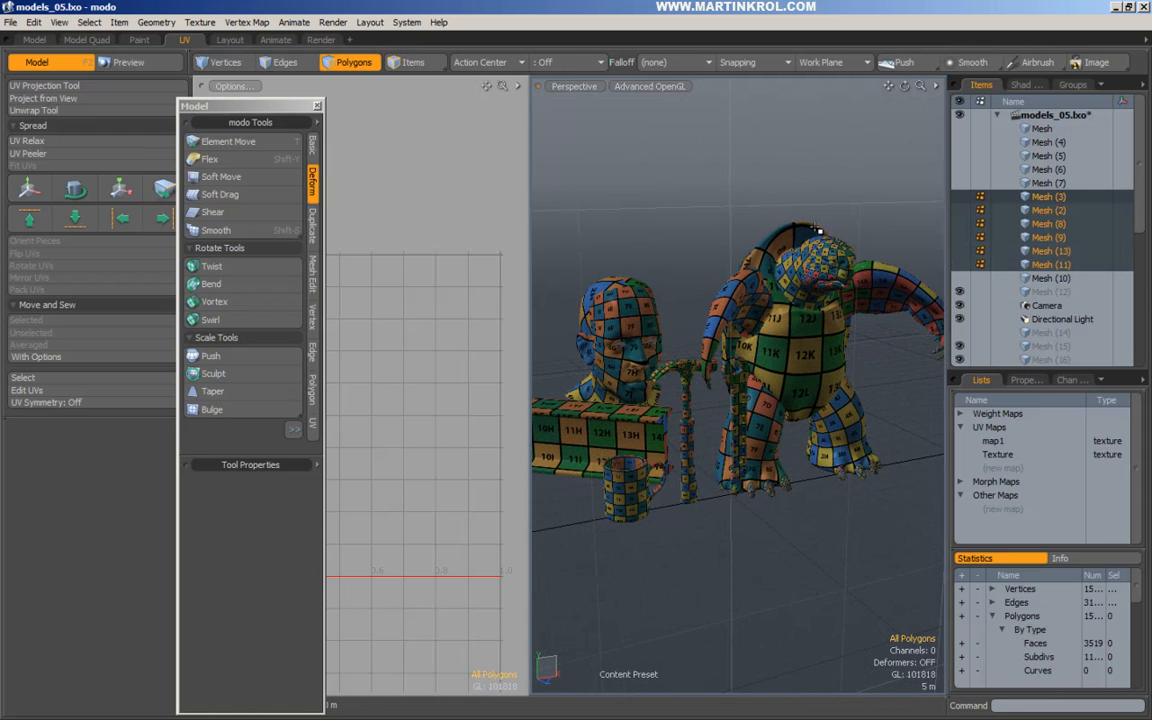
Display only the valve in Mesh (10), frame it in the perspective view and clear its polygon selection.
{"action": "left_click", "coordinate": [1050, 278]}
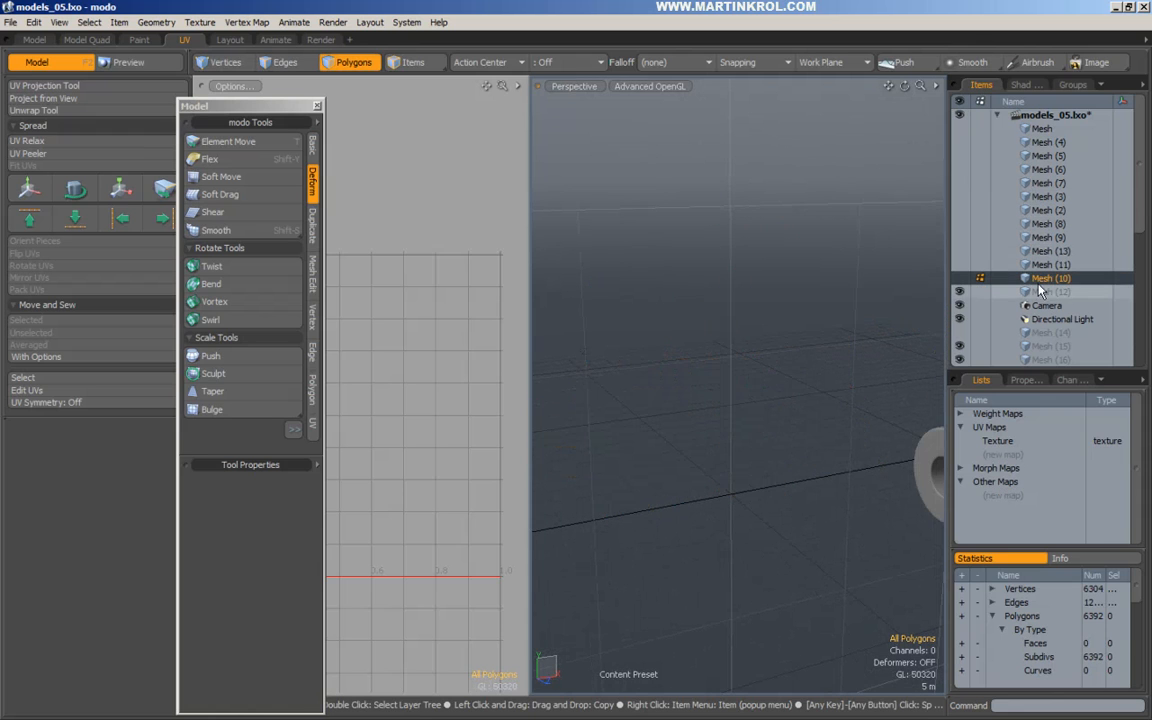
{"action": "key", "text": "3"}
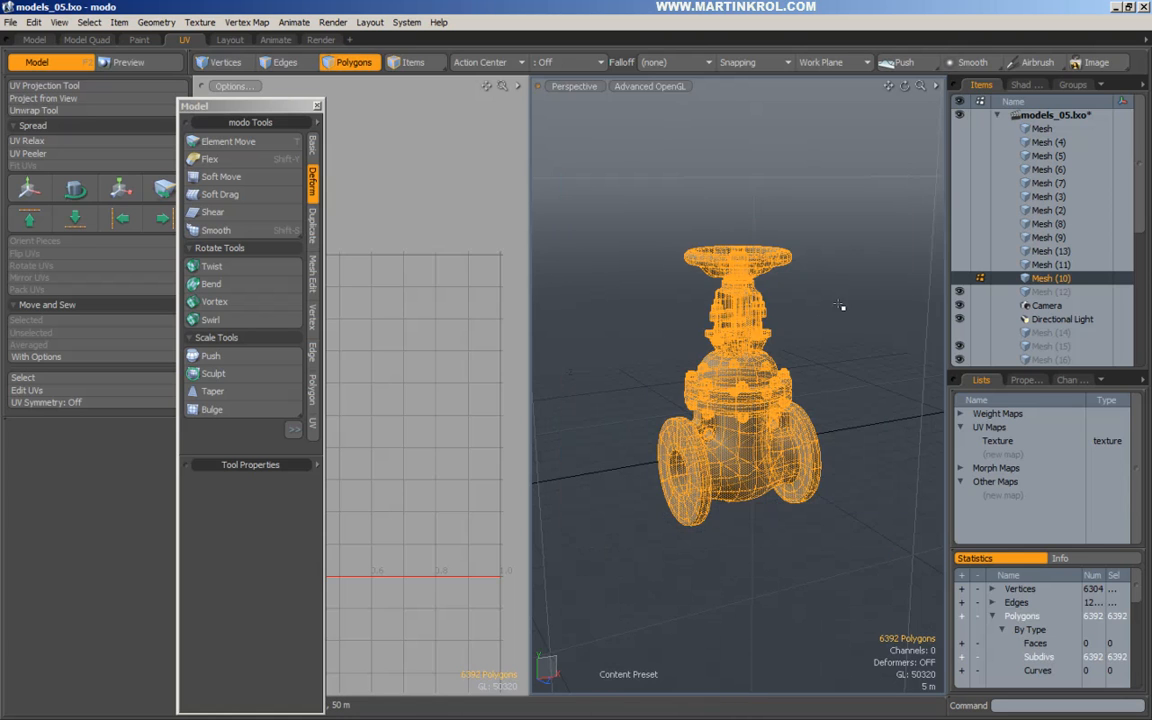
{"action": "left_click_drag", "start_coordinate": [877, 374], "coordinate": [842, 390], "text": "alt"}
{"action": "left_click_drag", "start_coordinate": [866, 330], "coordinate": [825, 338], "text": "alt"}
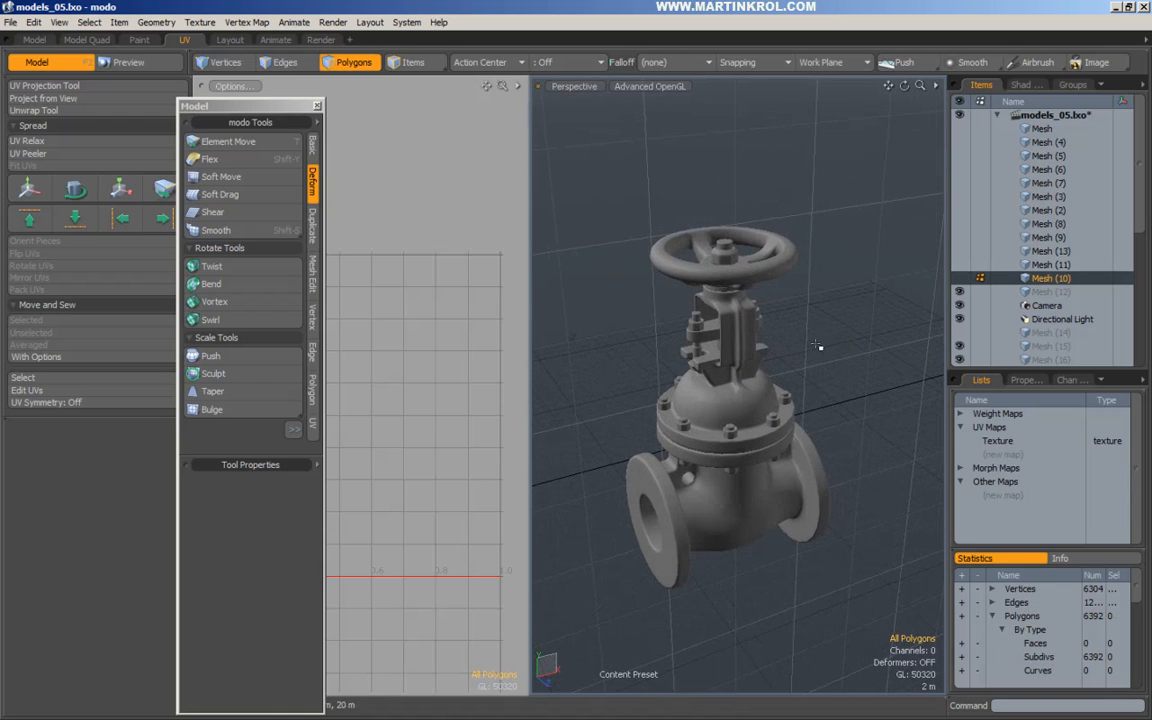
Inspect the valve's handwheel, yoke, domed bonnet and the area beneath the gland bolts up close.
{"action": "left_click_drag", "start_coordinate": [752, 358], "coordinate": [558, 363], "text": "alt"}
{"action": "right_click_drag", "start_coordinate": [882, 361], "coordinate": [824, 366], "text": "alt"}
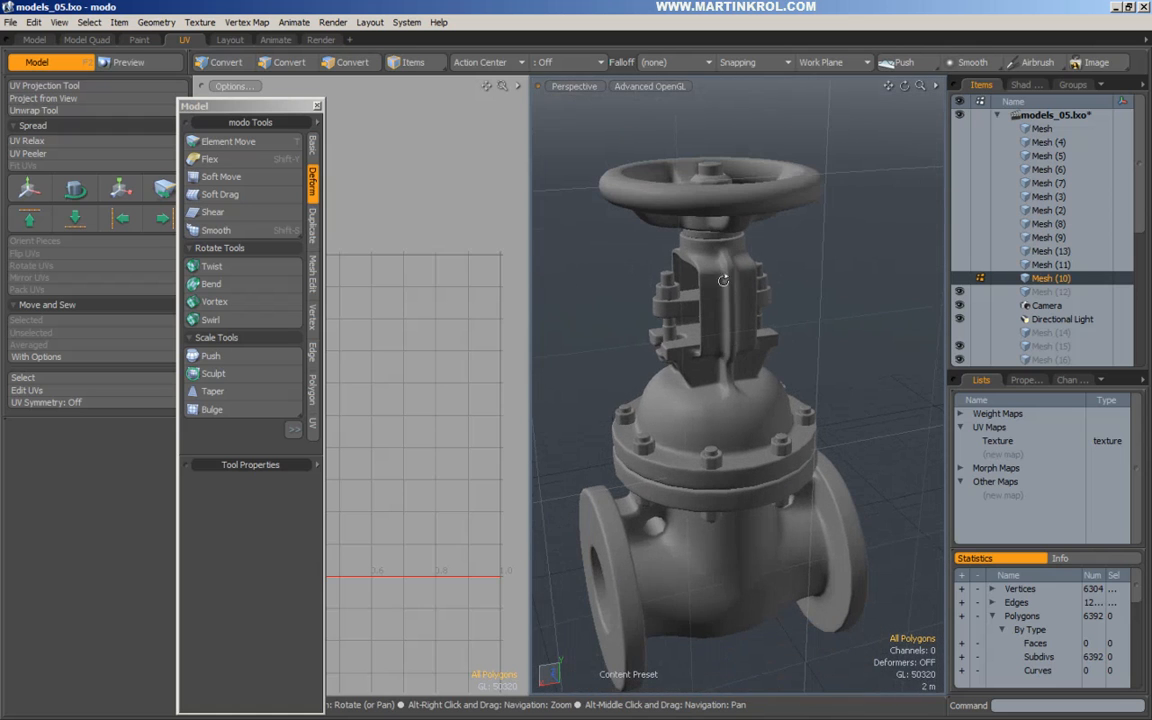
{"action": "left_click_drag", "start_coordinate": [738, 250], "coordinate": [726, 262]}
{"action": "left_click_drag", "start_coordinate": [722, 390], "coordinate": [686, 361], "text": "alt"}
{"action": "left_click", "coordinate": [822, 327]}
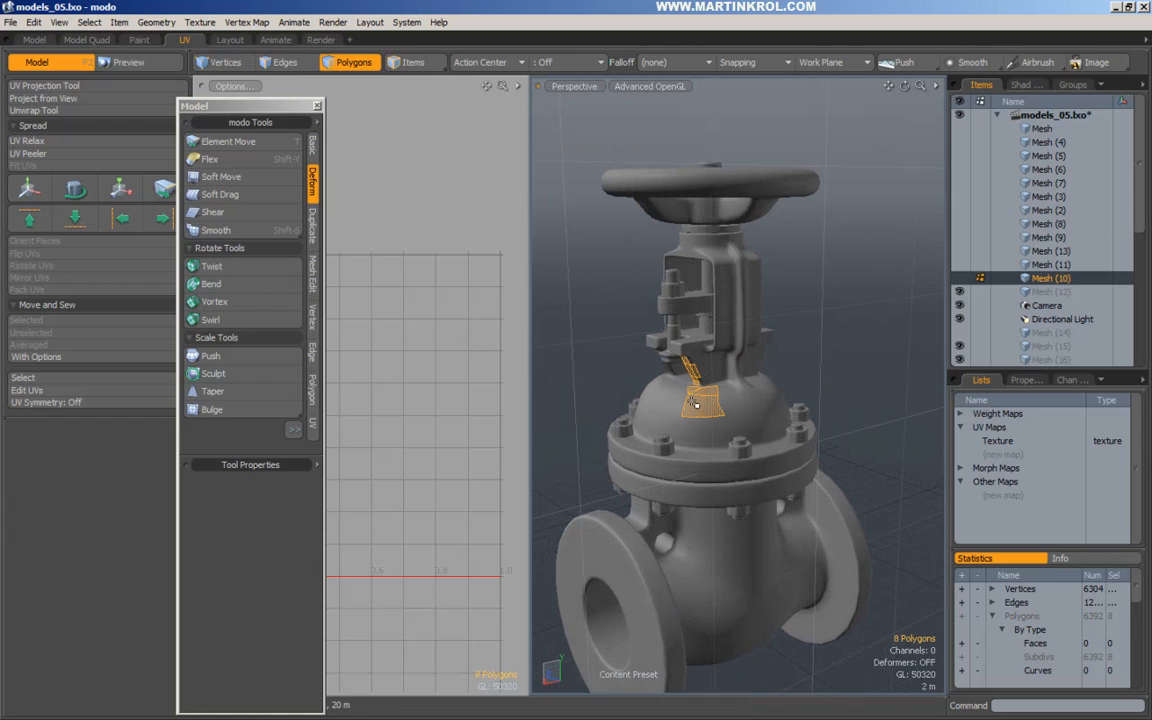
{"action": "left_click_drag", "start_coordinate": [838, 361], "coordinate": [803, 375], "text": "alt"}
{"action": "left_click_drag", "start_coordinate": [816, 329], "coordinate": [838, 342], "text": "alt"}
{"action": "scroll", "coordinate": [838, 342], "scroll_direction": "up", "scroll_amount": 3}
{"action": "left_click_drag", "start_coordinate": [766, 373], "coordinate": [728, 391], "text": "alt"}
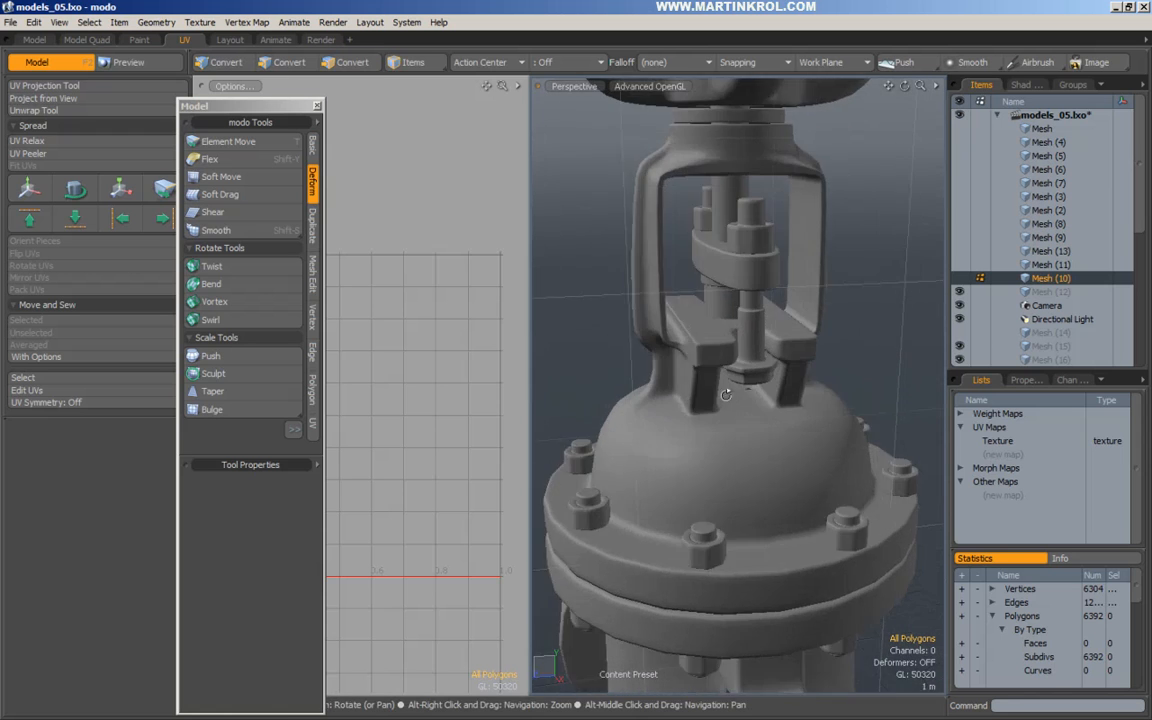
{"action": "scroll", "coordinate": [728, 391], "scroll_direction": "up", "scroll_amount": 5}
{"action": "left_click_drag", "start_coordinate": [799, 396], "coordinate": [728, 382], "text": "alt"}
{"action": "left_click", "coordinate": [728, 382]}
{"action": "left_click", "coordinate": [805, 365]}
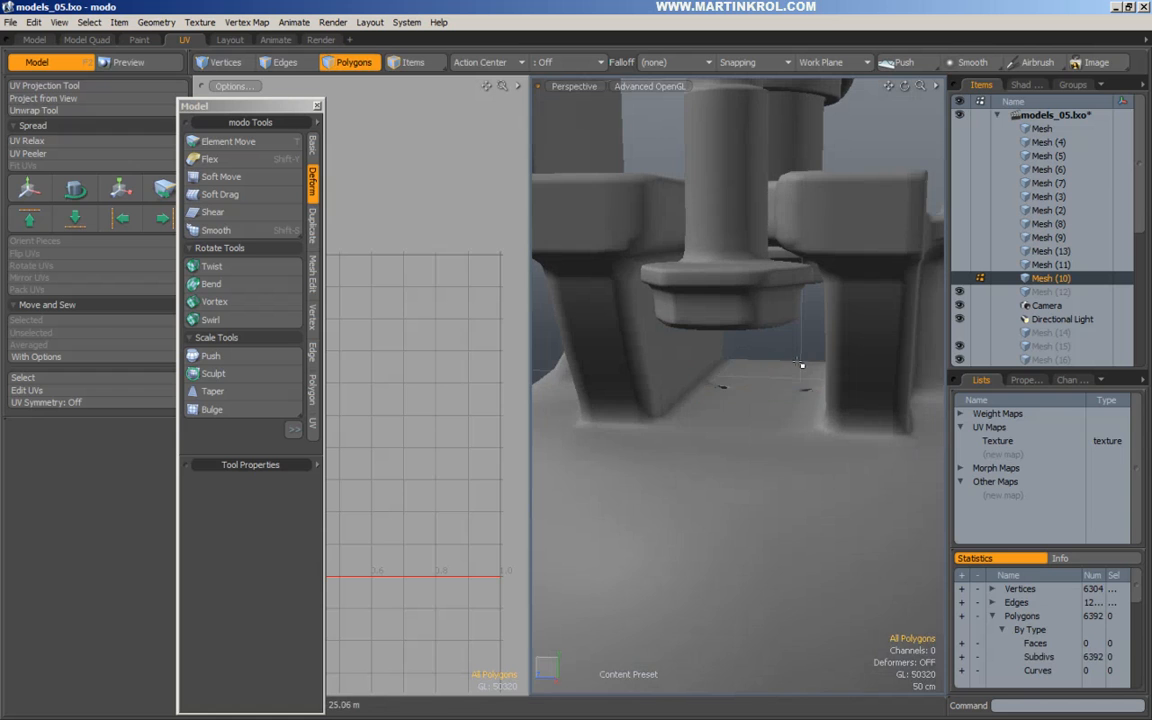
Select one of the valve's flange bolts as a connected piece, then drop the selection.
{"action": "scroll", "coordinate": [805, 365], "scroll_direction": "down", "scroll_amount": 6}
{"action": "left_click_drag", "start_coordinate": [625, 391], "coordinate": [897, 352], "text": "alt"}
{"action": "scroll", "coordinate": [903, 350], "scroll_direction": "down", "scroll_amount": 1}
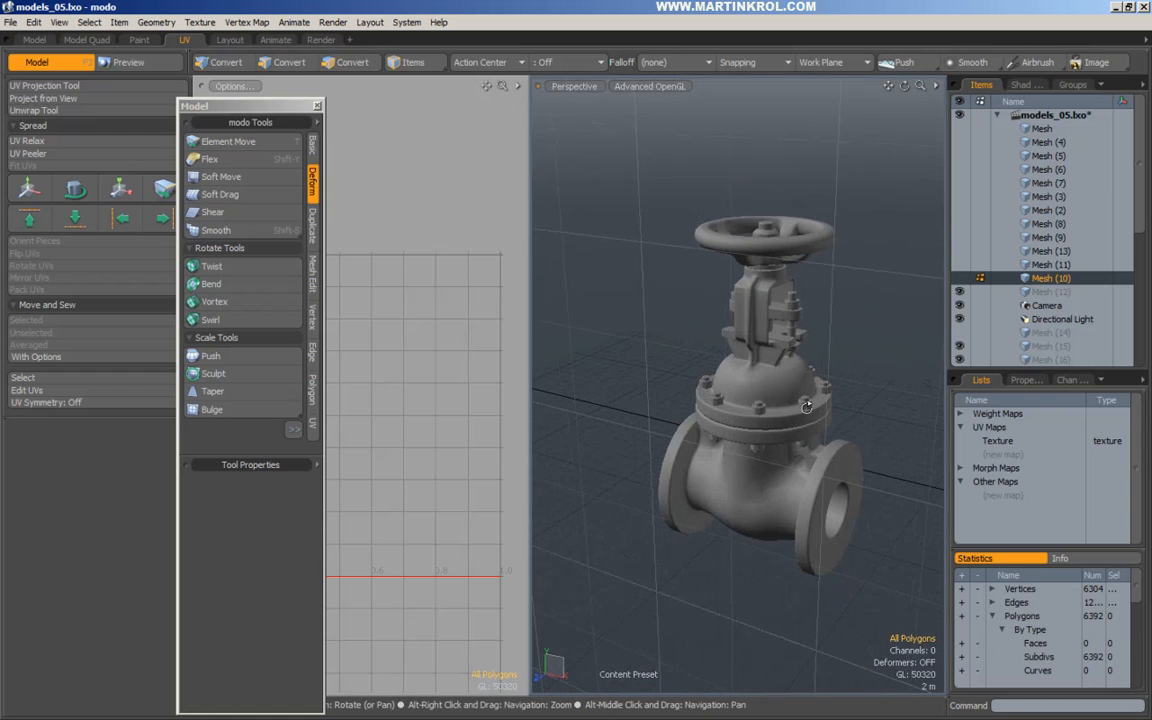
{"action": "scroll", "coordinate": [779, 410], "scroll_direction": "up", "scroll_amount": 3}
{"action": "left_click_drag", "start_coordinate": [783, 411], "coordinate": [791, 428], "text": "alt"}
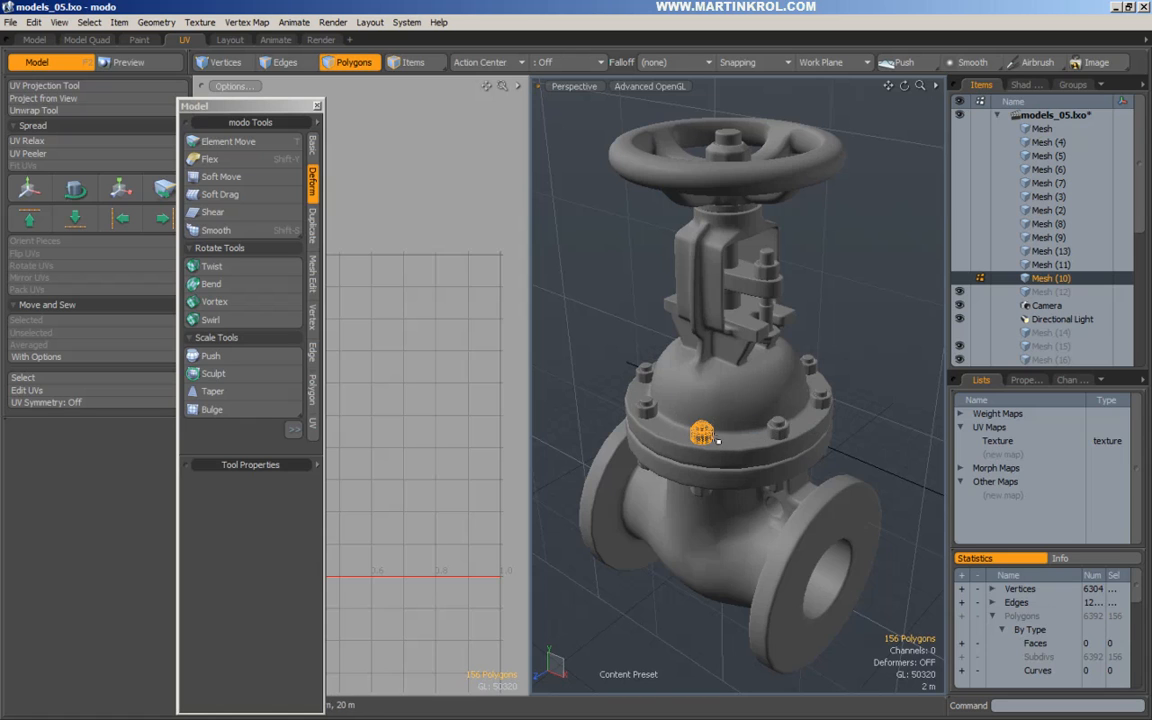
{"action": "left_click", "coordinate": [600, 337]}
Select the long gland bolt beside the yoke as a connected piece, inspect it closely and drop the selection.
{"action": "scroll", "coordinate": [609, 427], "scroll_direction": "down", "scroll_amount": 2}
{"action": "left_click_drag", "start_coordinate": [609, 427], "coordinate": [663, 339], "text": "alt"}
{"action": "left_click_drag", "start_coordinate": [614, 380], "coordinate": [821, 416], "text": "alt"}
{"action": "double_click", "coordinate": [731, 411]}
{"action": "left_click", "coordinate": [857, 309]}
{"action": "left_click_drag", "start_coordinate": [857, 309], "coordinate": [864, 359], "text": "alt"}
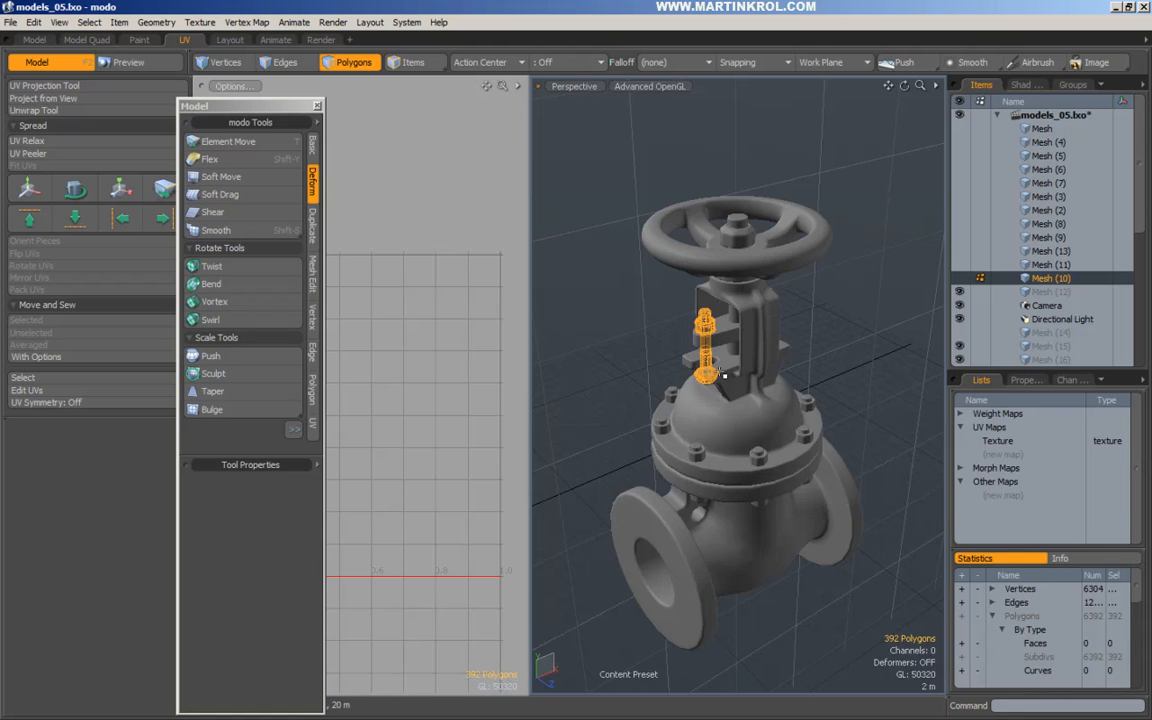
{"action": "left_click_drag", "start_coordinate": [697, 453], "coordinate": [725, 419], "text": "alt"}
{"action": "right_click_drag", "start_coordinate": [725, 419], "coordinate": [655, 372], "text": "alt"}
{"action": "double_click", "coordinate": [732, 409]}
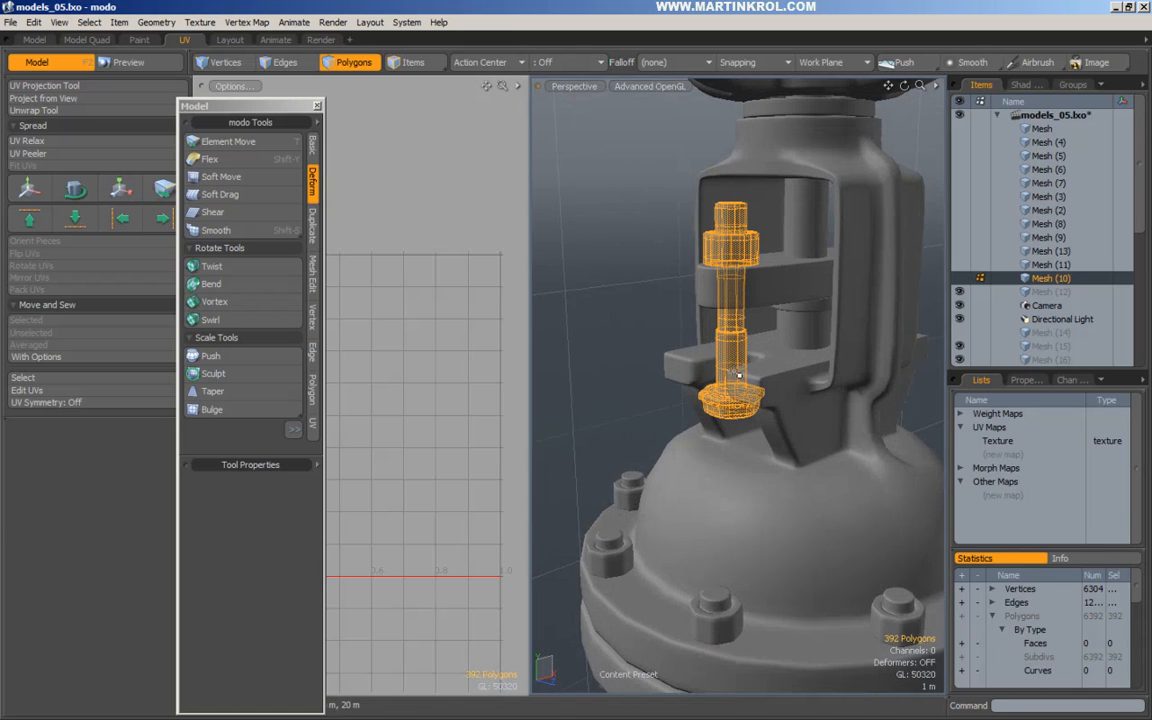
{"action": "left_click_drag", "start_coordinate": [733, 399], "coordinate": [742, 345], "text": "alt"}
{"action": "right_click_drag", "start_coordinate": [742, 345], "coordinate": [744, 337], "text": "alt"}
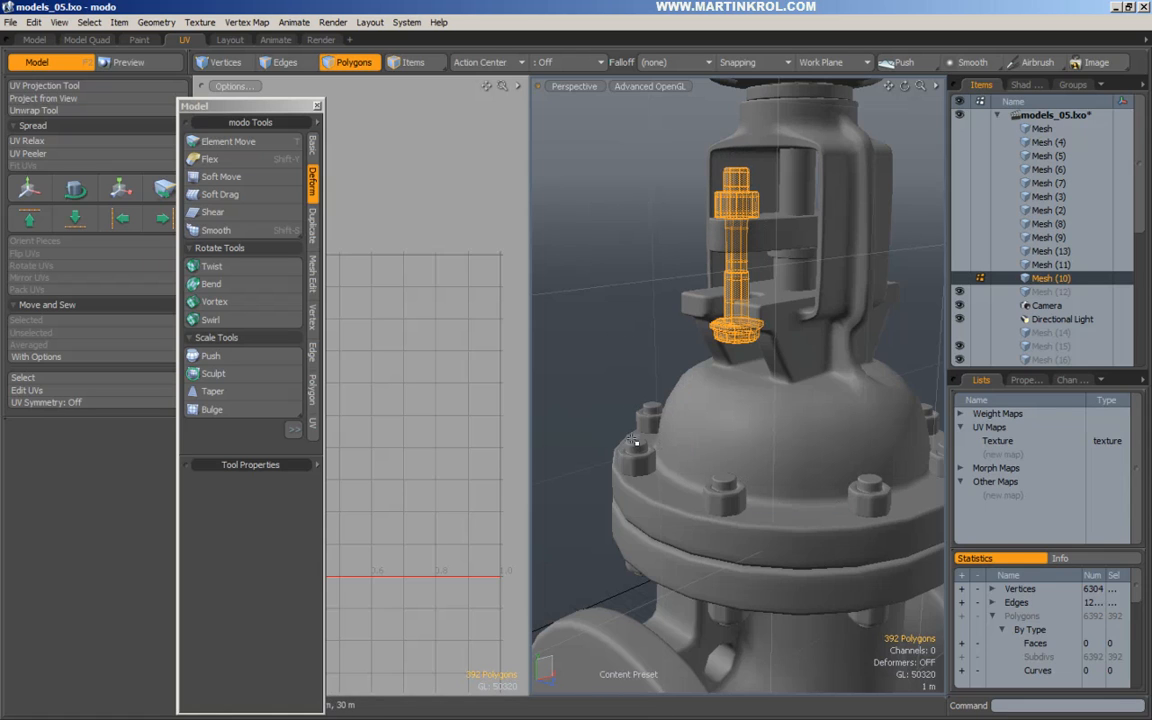
{"action": "right_click_drag", "start_coordinate": [670, 325], "coordinate": [609, 219], "text": "alt"}
{"action": "left_click", "coordinate": [609, 219]}
Inspect the bolts above and below the valve's flanges from the side and below, and view the whole valve.
{"action": "left_click_drag", "start_coordinate": [603, 375], "coordinate": [684, 455], "text": "alt"}
{"action": "right_click_drag", "start_coordinate": [684, 455], "coordinate": [715, 500], "text": "alt"}
{"action": "left_click_drag", "start_coordinate": [715, 500], "coordinate": [674, 432], "text": "alt"}
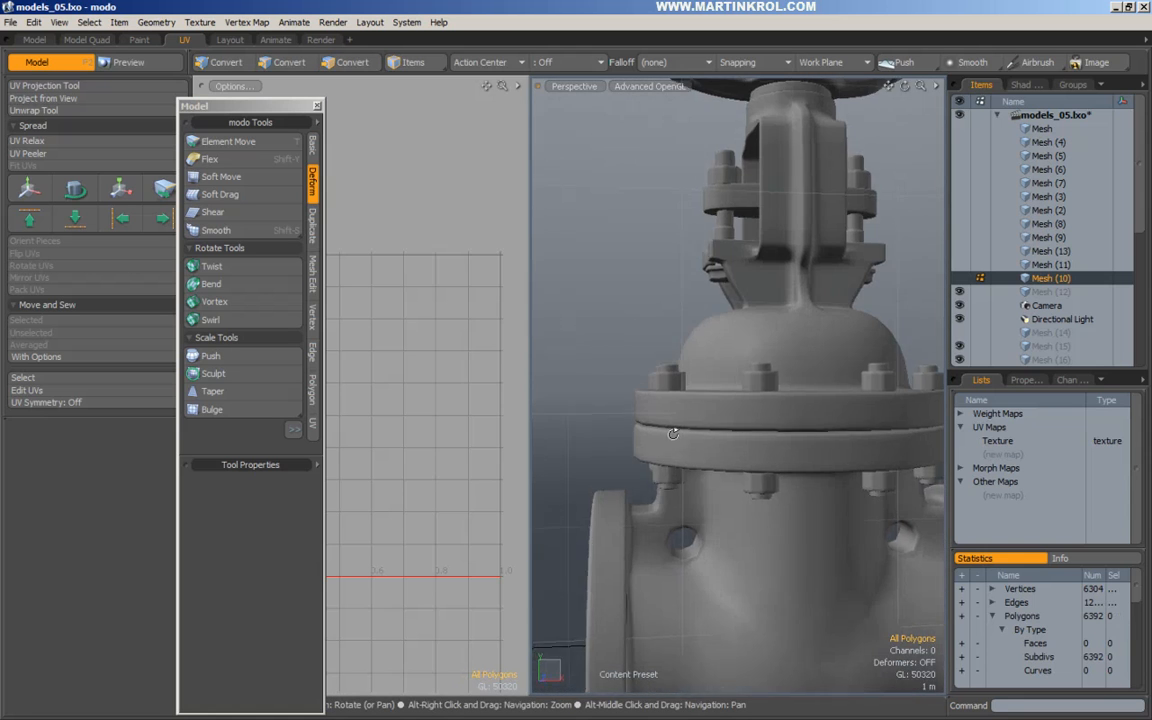
{"action": "left_click_drag", "start_coordinate": [674, 476], "coordinate": [665, 376], "text": "alt"}
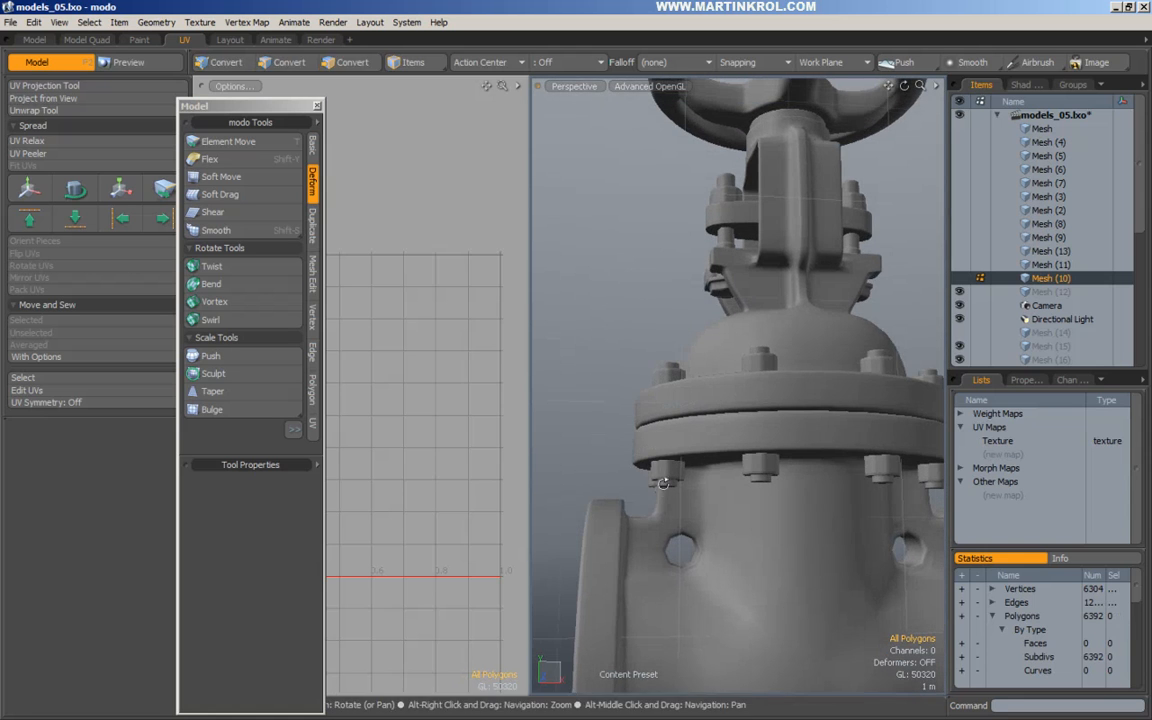
{"action": "left_click_drag", "start_coordinate": [665, 488], "coordinate": [648, 361], "text": "alt"}
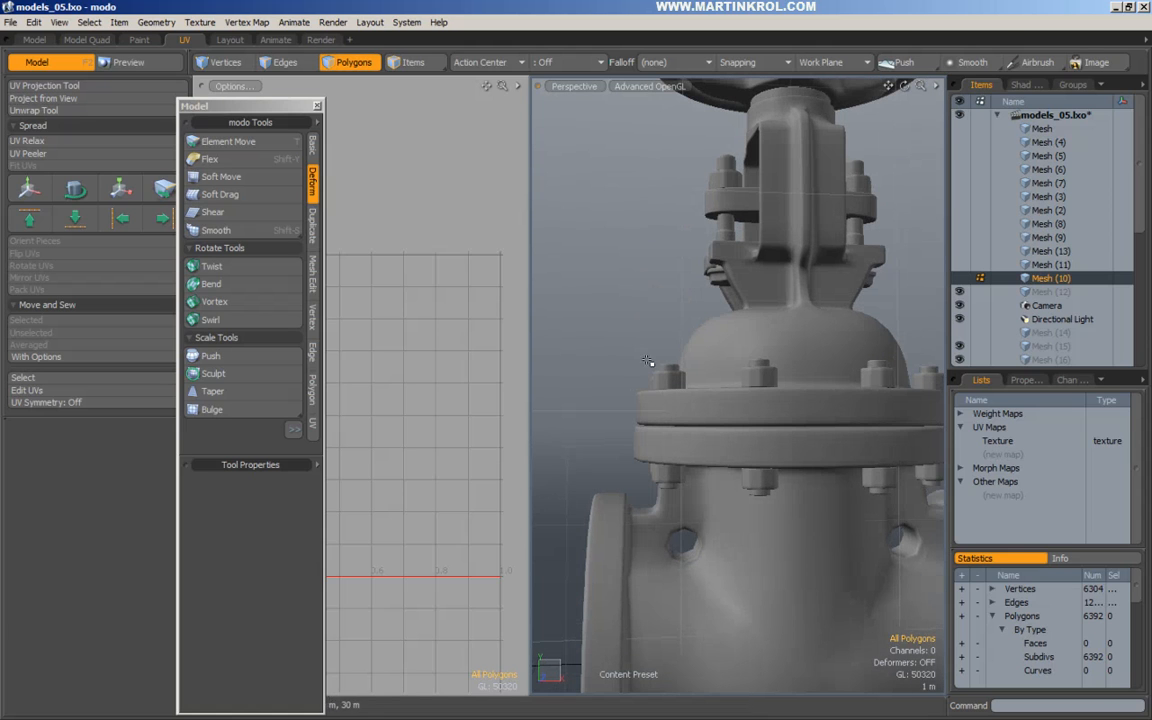
{"action": "left_click_drag", "start_coordinate": [667, 474], "coordinate": [682, 434], "text": "alt"}
{"action": "scroll", "coordinate": [622, 315], "scroll_direction": "down", "scroll_amount": 2}
{"action": "left_click_drag", "start_coordinate": [672, 372], "coordinate": [790, 360], "text": "alt"}
{"action": "scroll", "coordinate": [838, 231], "scroll_direction": "down", "scroll_amount": 1}
{"action": "scroll", "coordinate": [838, 301], "scroll_direction": "down", "scroll_amount": 2}
{"action": "scroll", "coordinate": [843, 350], "scroll_direction": "up", "scroll_amount": 2}
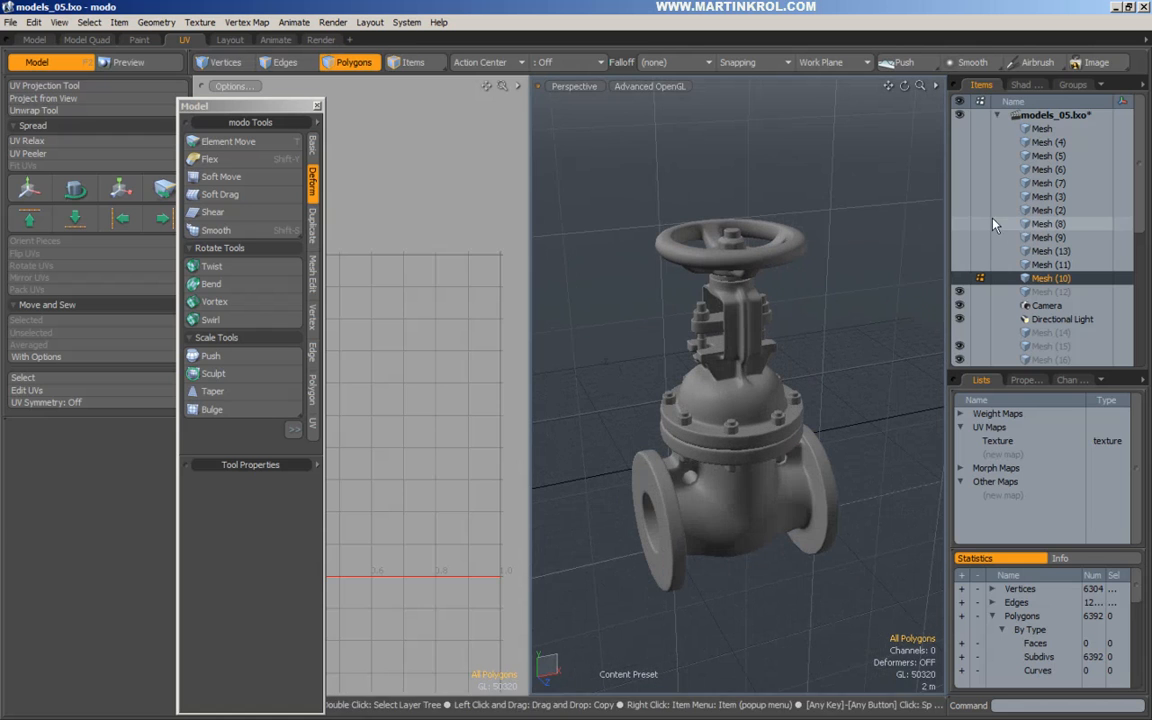
{"action": "left_click_drag", "start_coordinate": [880, 232], "coordinate": [872, 330], "text": "alt"}
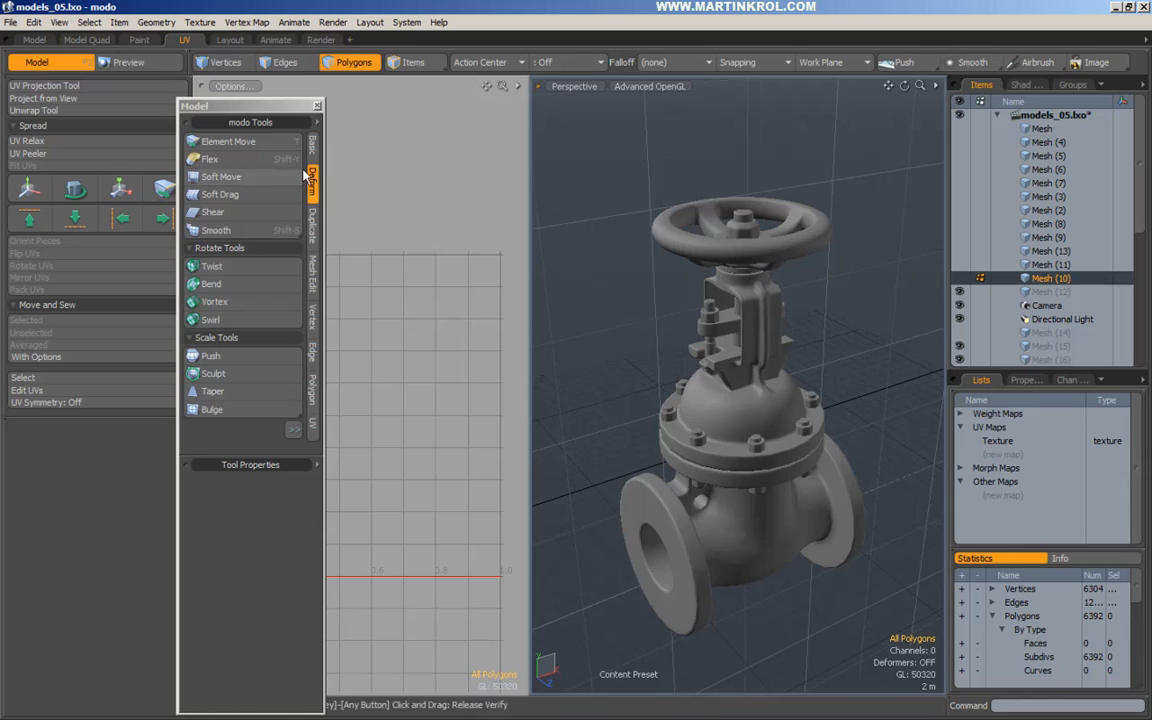
Shift the Model tool palette slightly towards the UV tools.
{"action": "left_click_drag", "start_coordinate": [249, 108], "coordinate": [231, 107]}
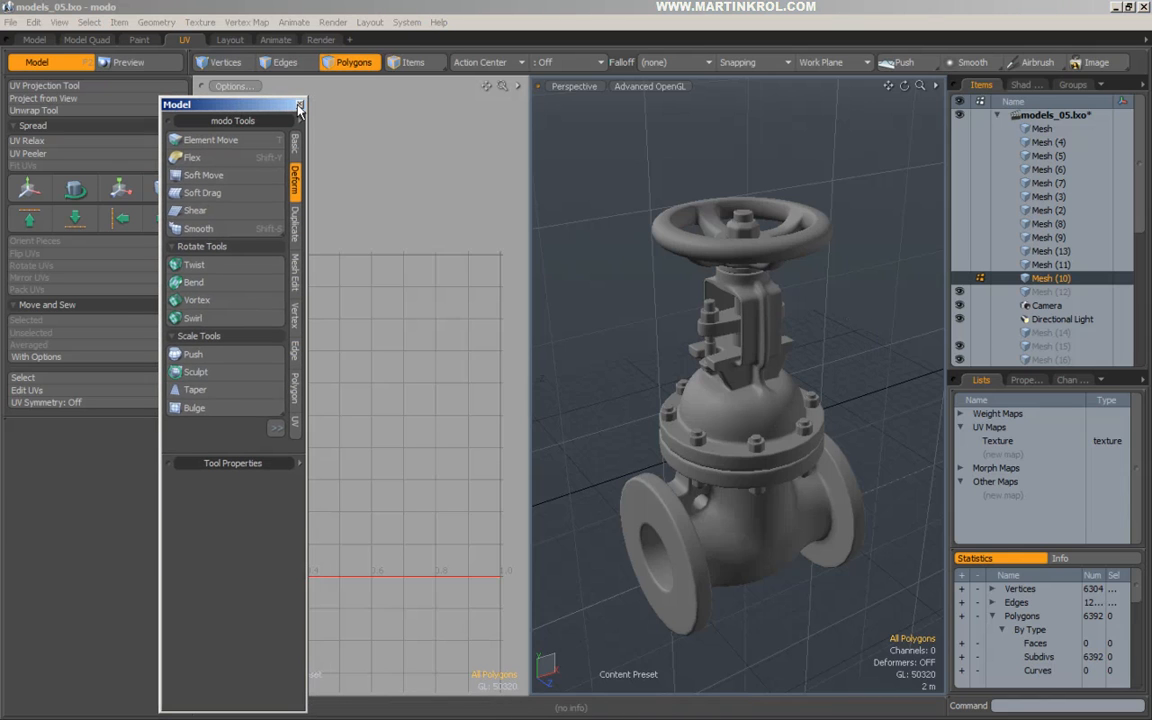